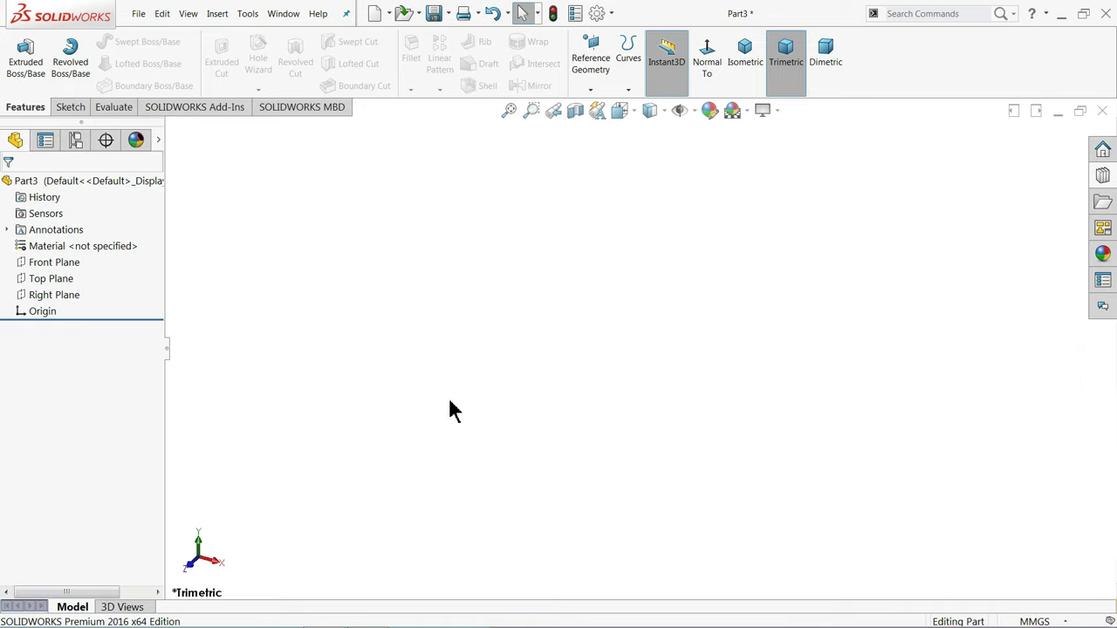
Start a sketch on the Front Plane and draw centerlines from the origin, one horizontal about 50 mm and one vertical about 174 mm
left_click(46, 267)
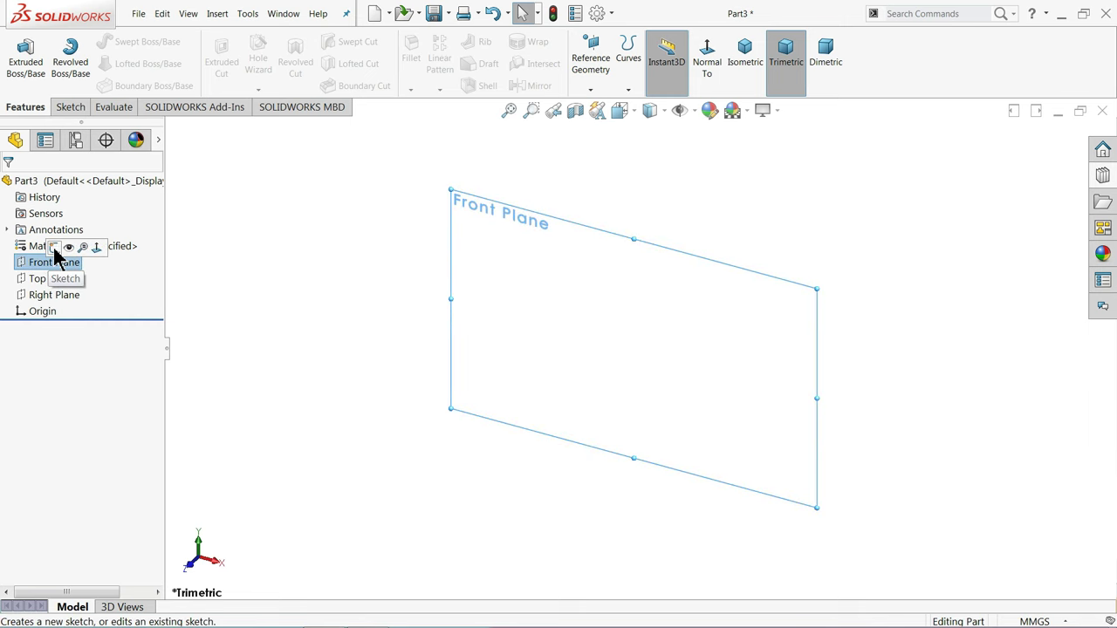
left_click(53, 247)
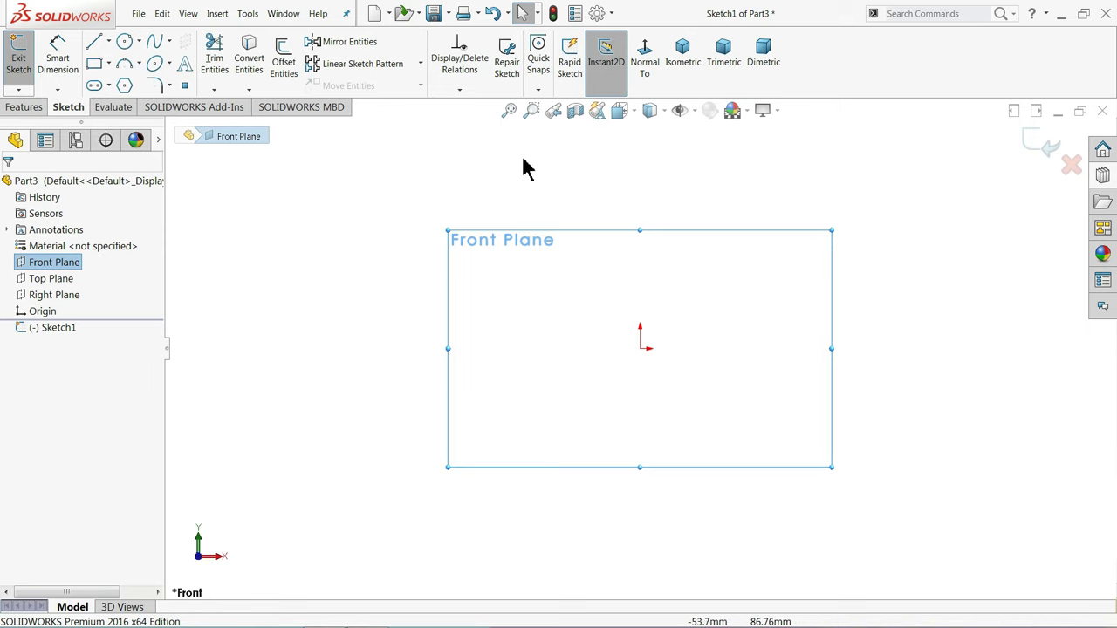
left_click(108, 42)
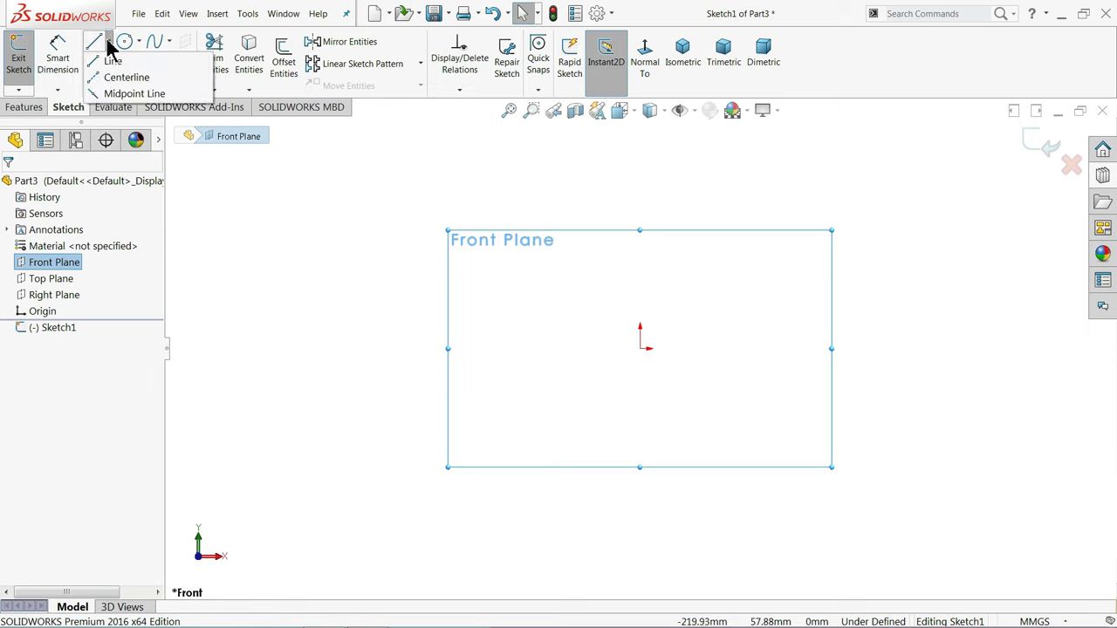
left_click(748, 347)
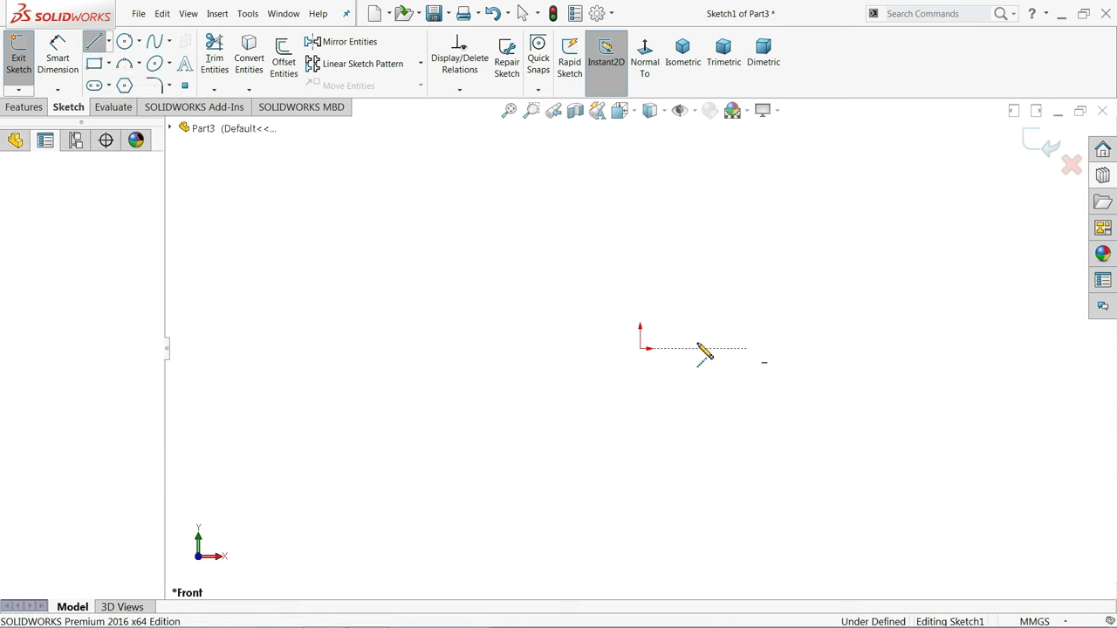
left_click(640, 348)
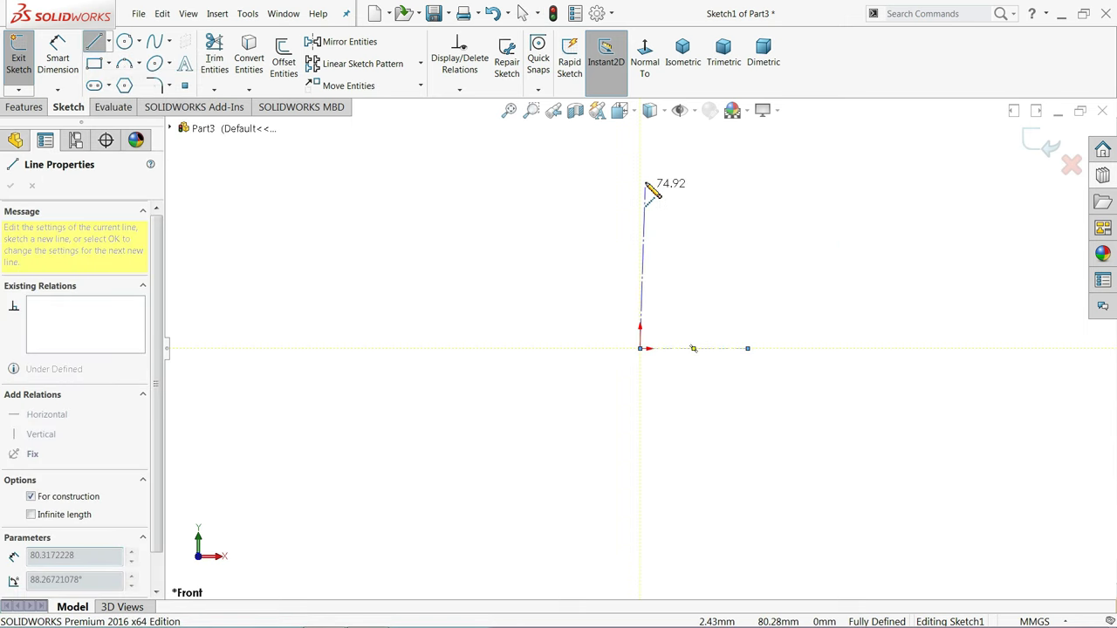
left_click(643, 132)
right_click(719, 165)
left_click(725, 184)
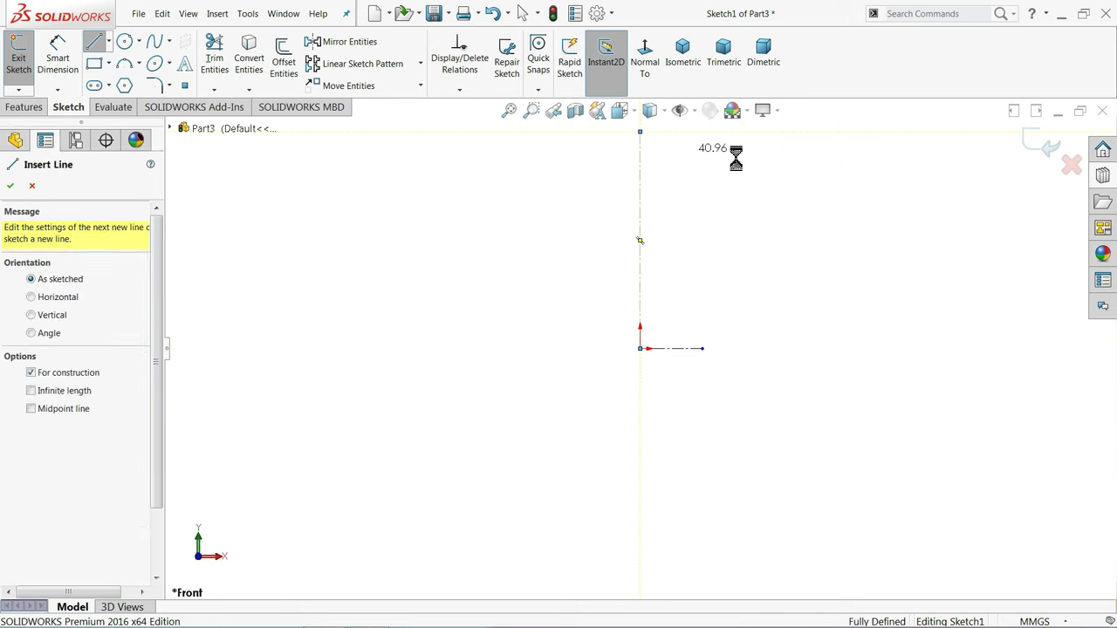
key("Escape")
key("f")
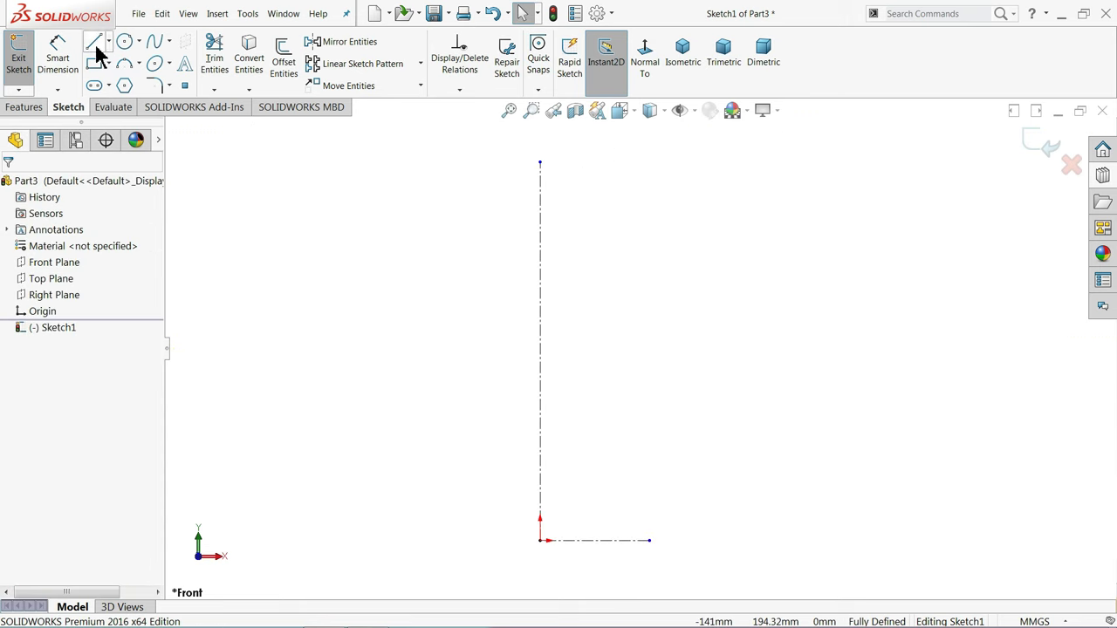
Draw a slanted line down from the vertical centerline's upper end, followed by a short line sloping slightly down and outward
left_click(539, 162)
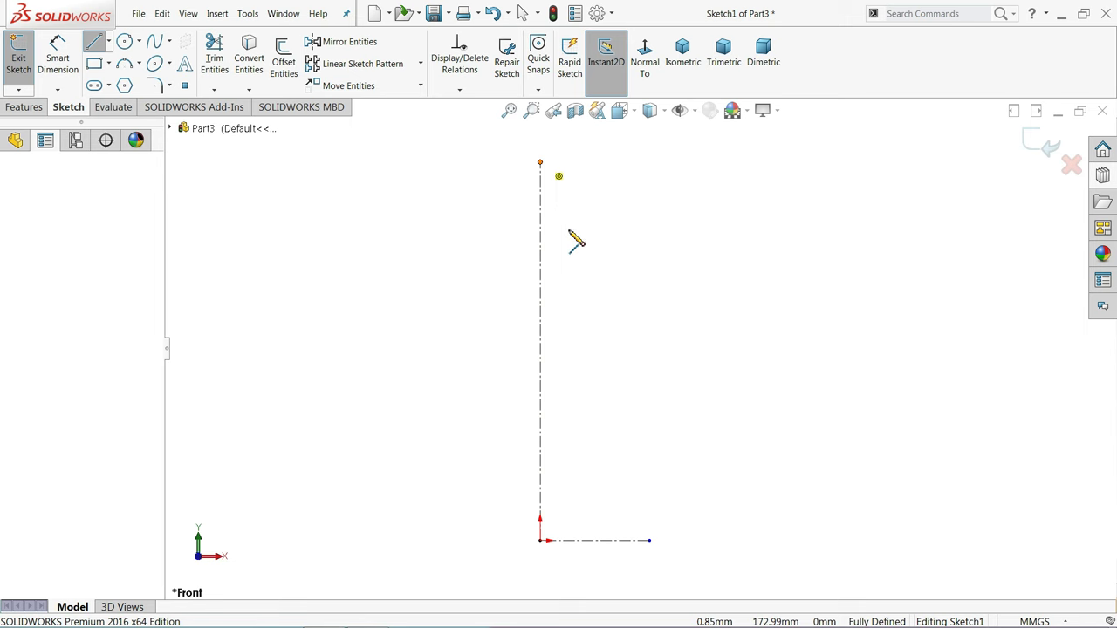
left_click(577, 287)
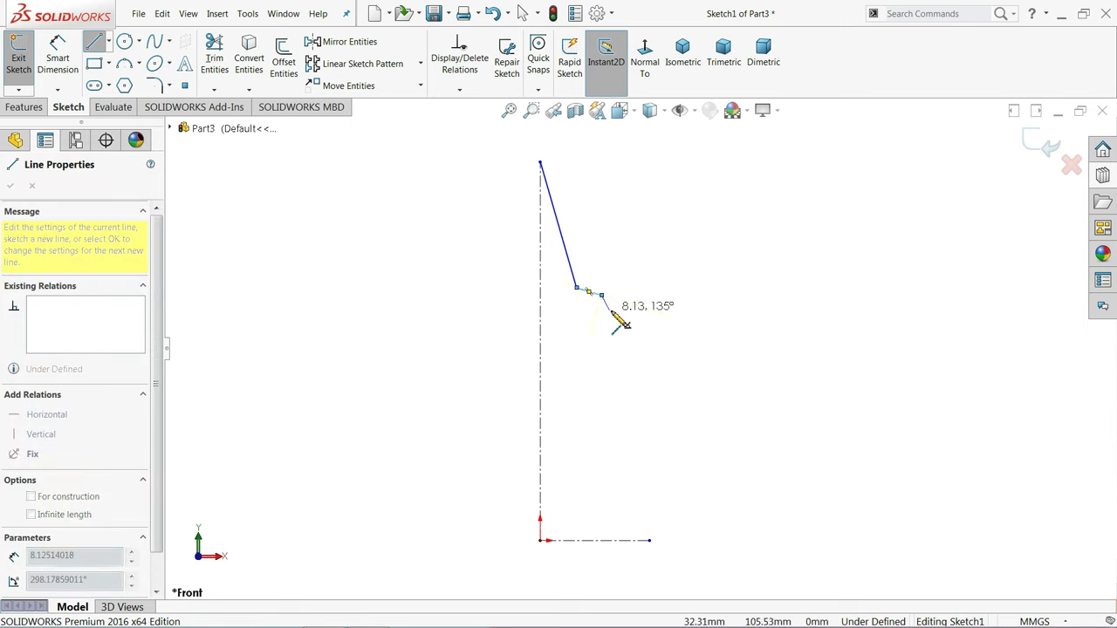
right_click(620, 324)
left_click(639, 329)
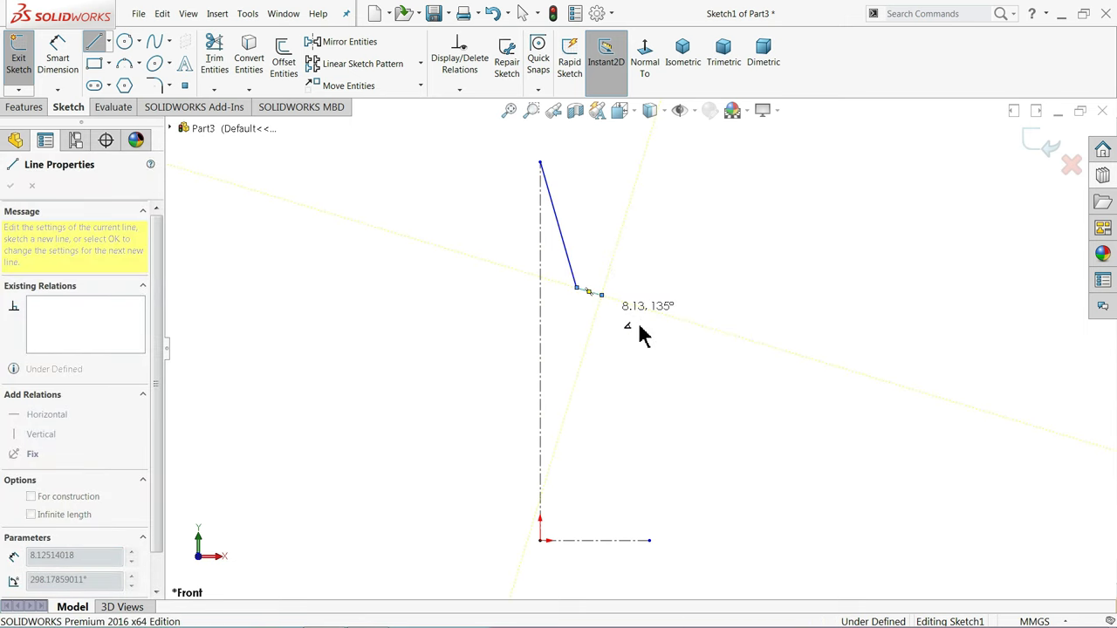
Draw a 3 Point Arc from the short line's free end down to about X 36, Y 75 mm, bulging outward
left_click(139, 63)
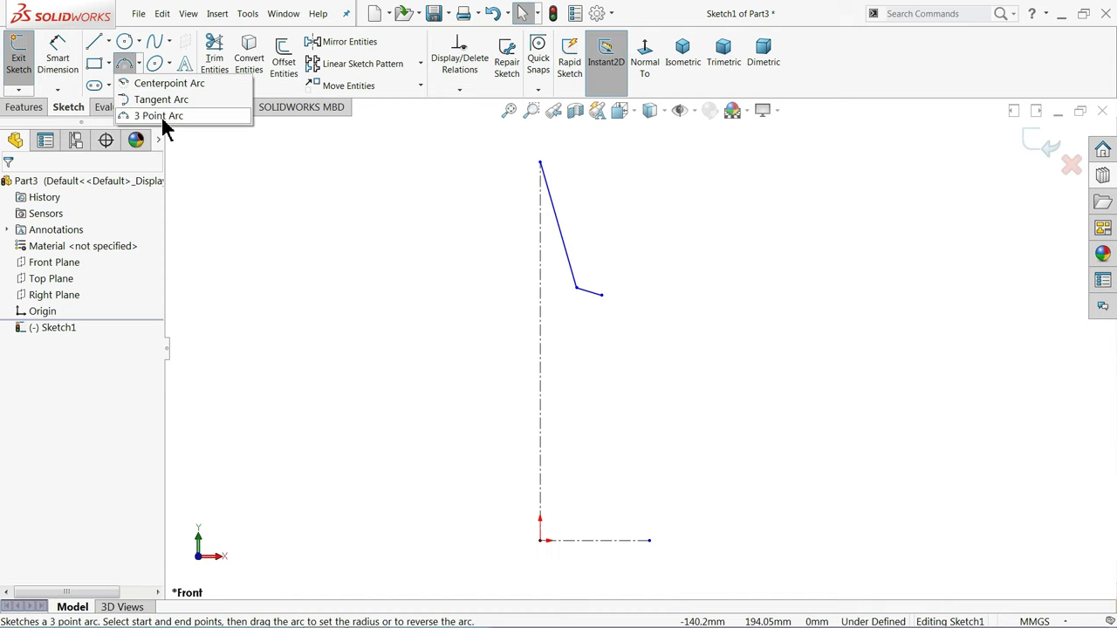
left_click(158, 115)
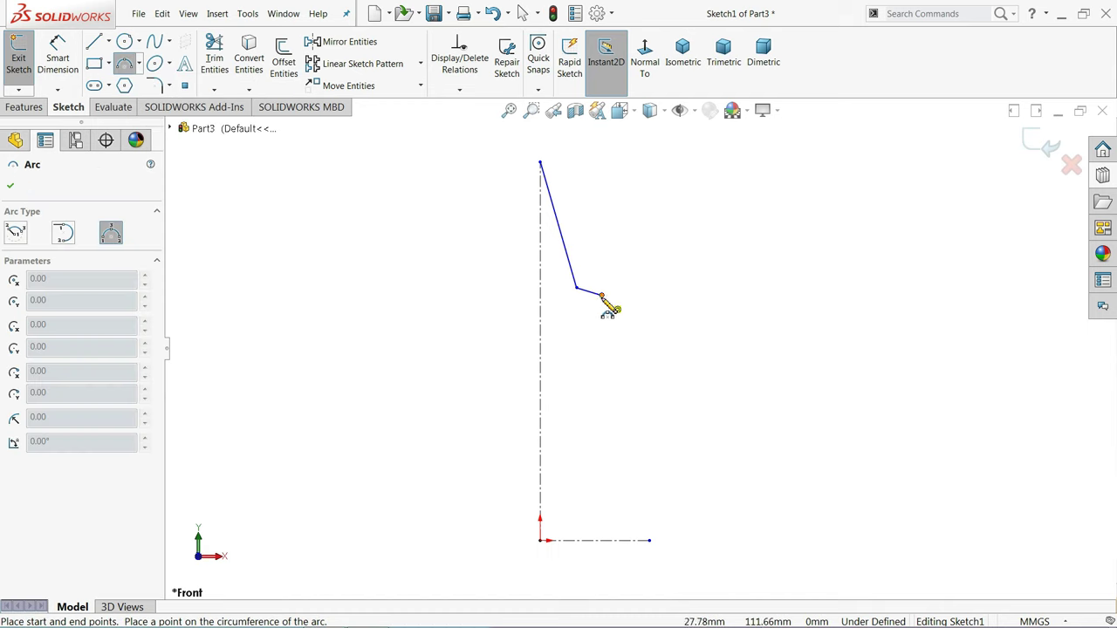
left_click(621, 378)
left_click(622, 359)
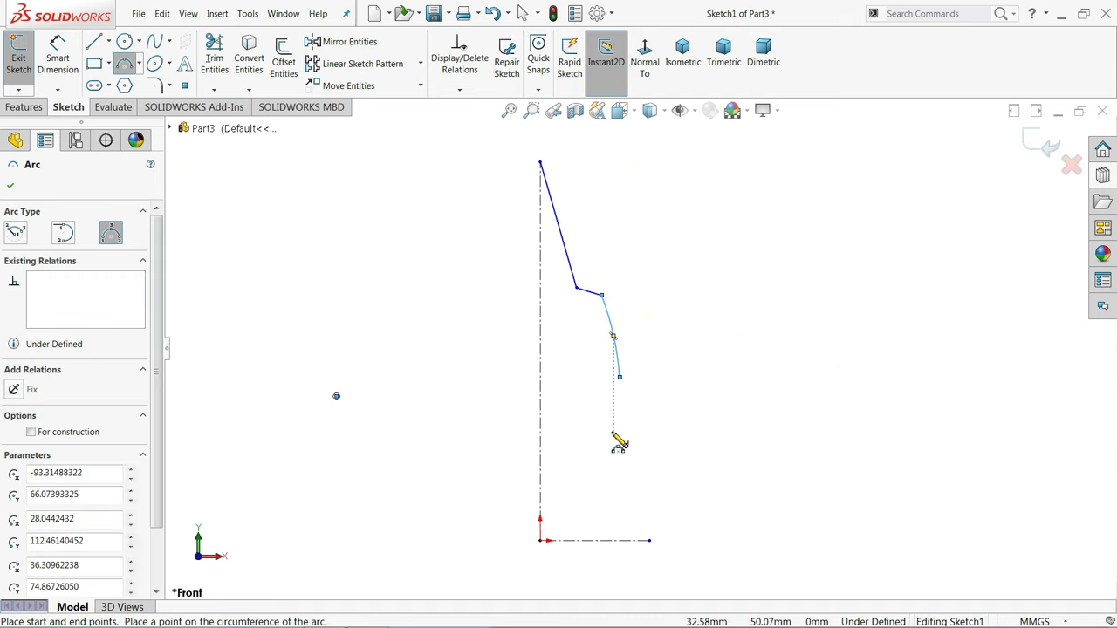
scroll(618, 441, "down", 1)
Continue the profile with an inward-curving 3 Point Arc of about 91 mm radius, ending near X 26, Y 37 mm
left_click(632, 341)
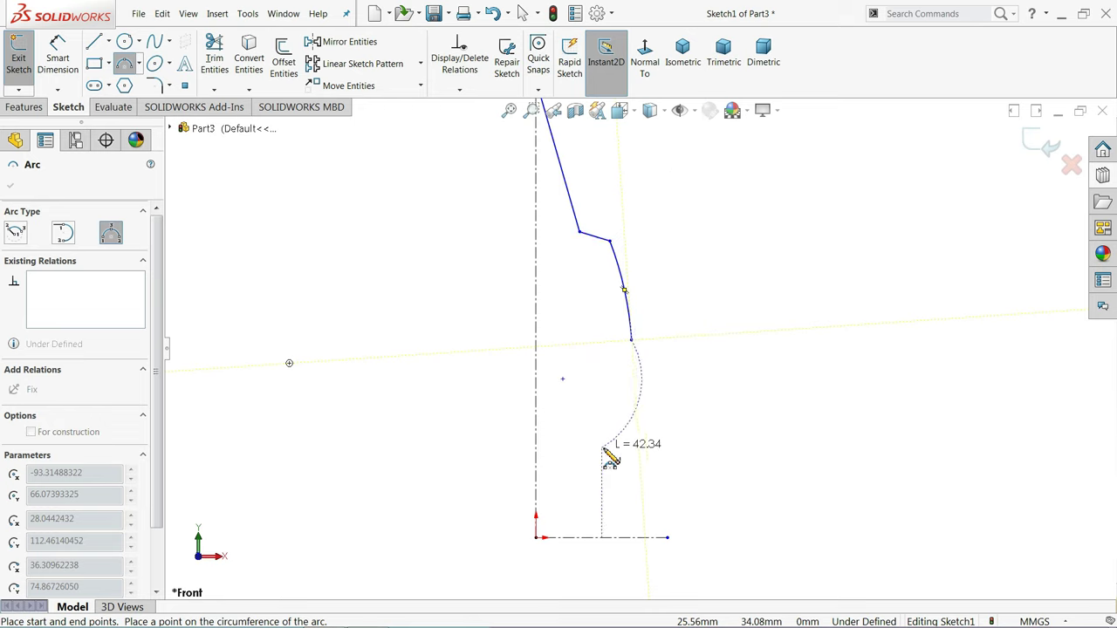
scroll(611, 461, "down", 1)
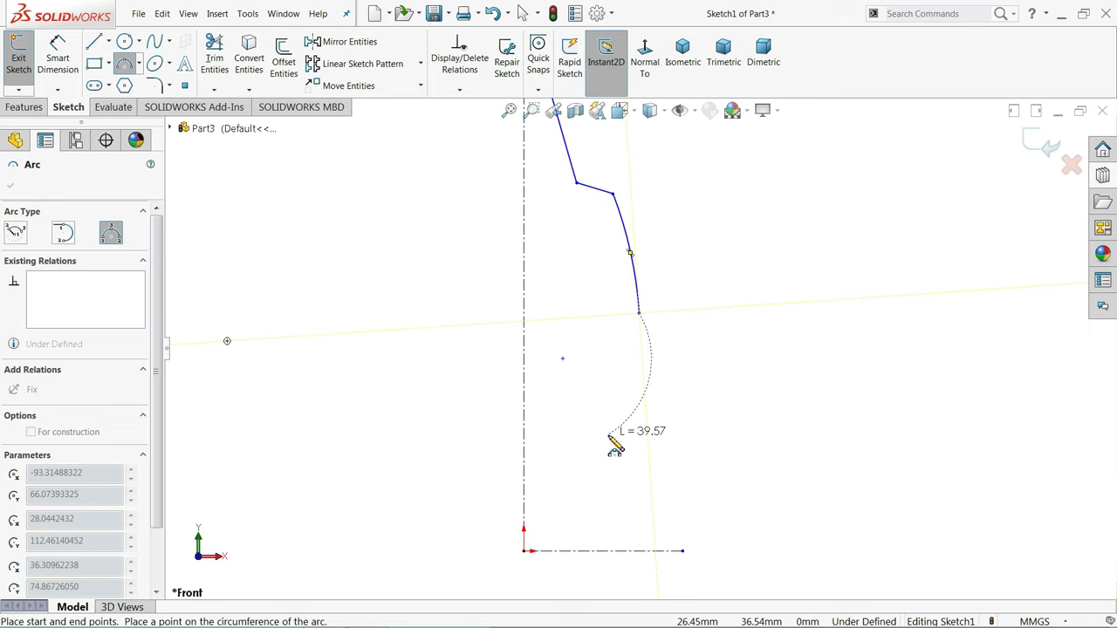
left_click(610, 434)
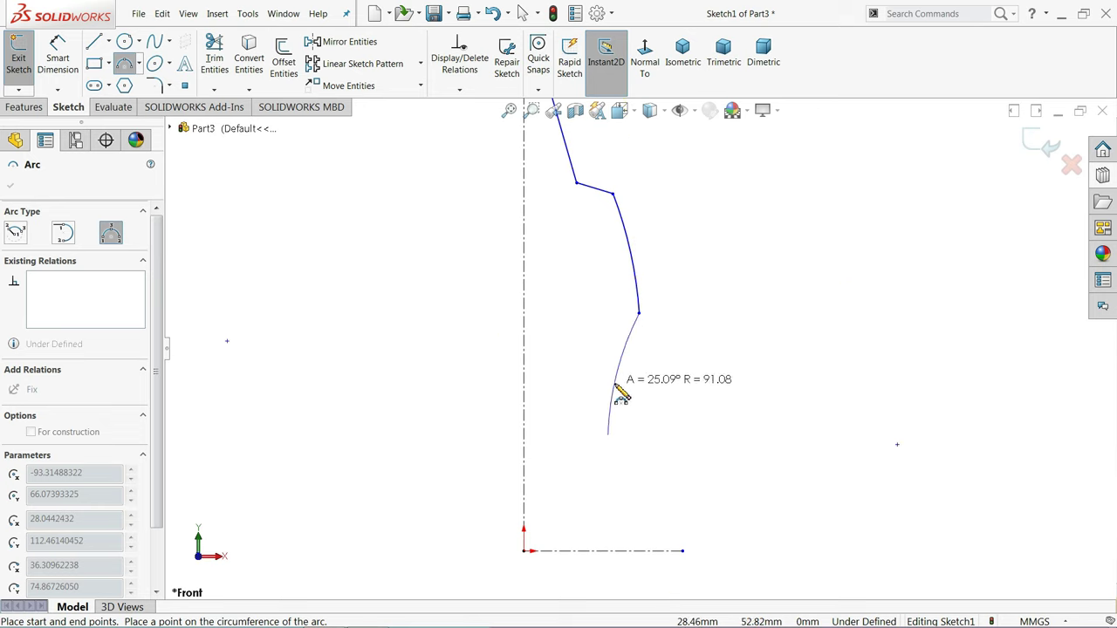
left_click(619, 394)
Close off the profile's lower part with a 3 Point Arc ending on the horizontal centerline about 6.5 mm from the origin
left_click(608, 434)
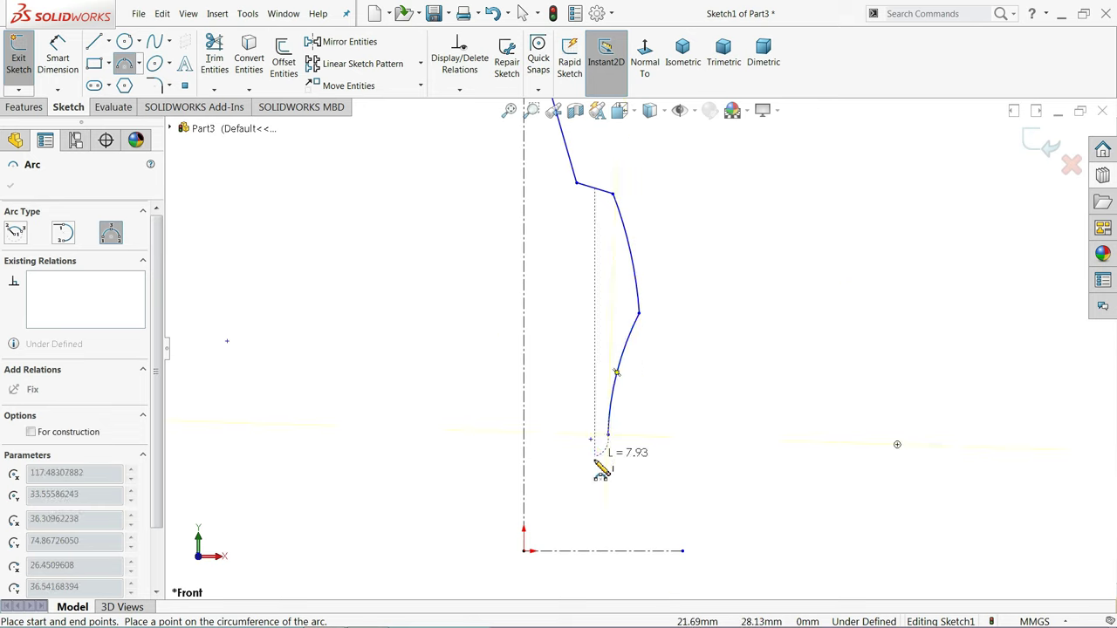
left_click(545, 551)
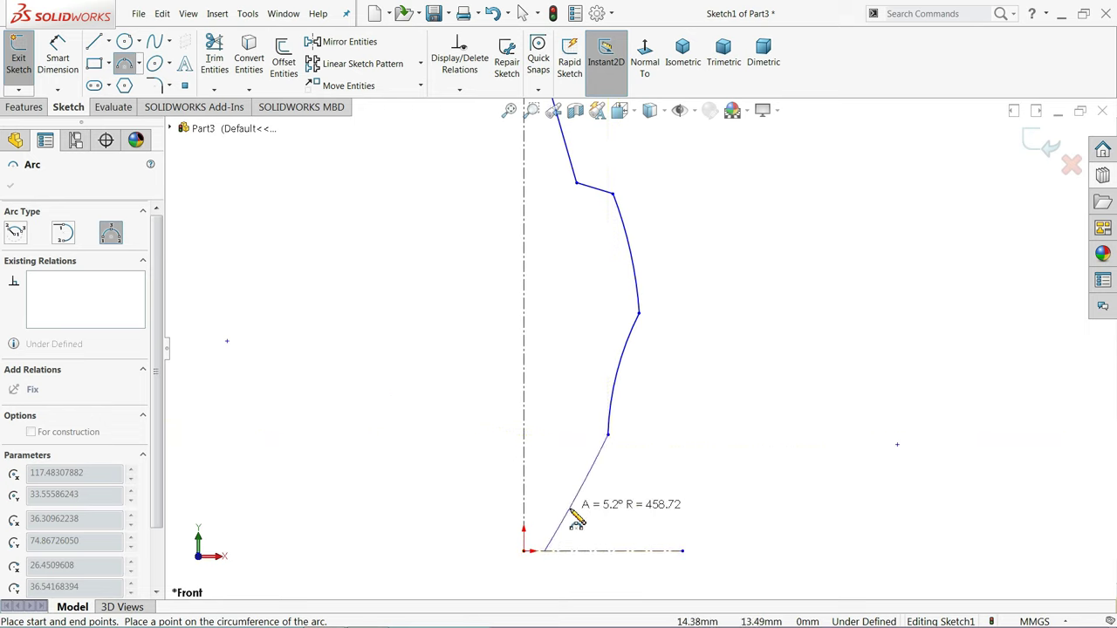
left_click(579, 521)
right_click(390, 371)
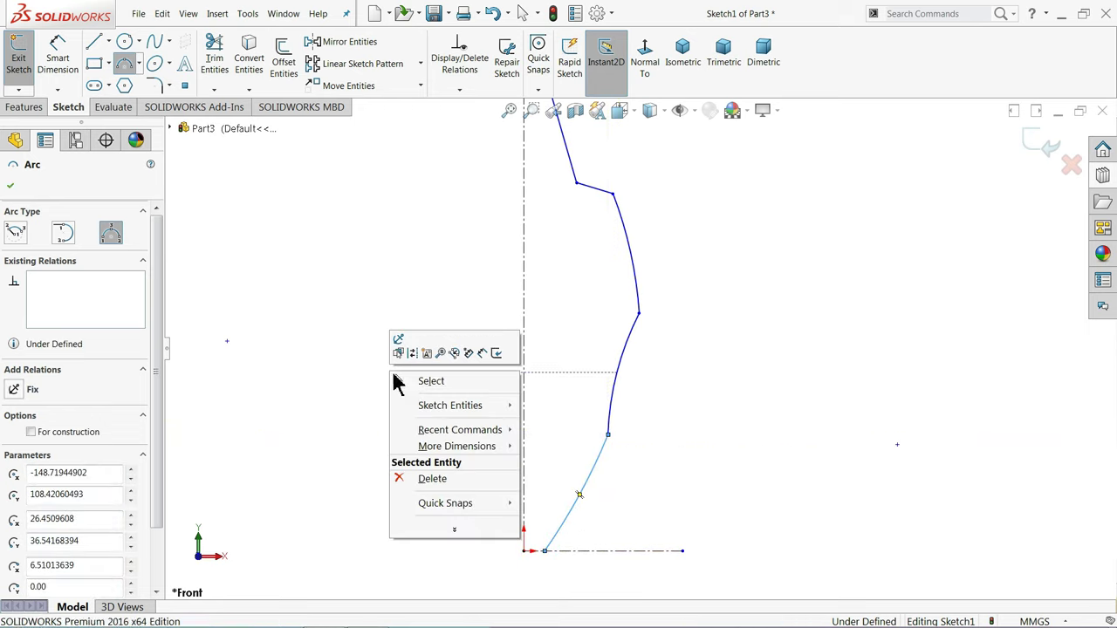
left_click(416, 381)
Dimension the height from the horizontal centerline to the profile's top point as 445 mm
scroll(566, 400, "up", 3)
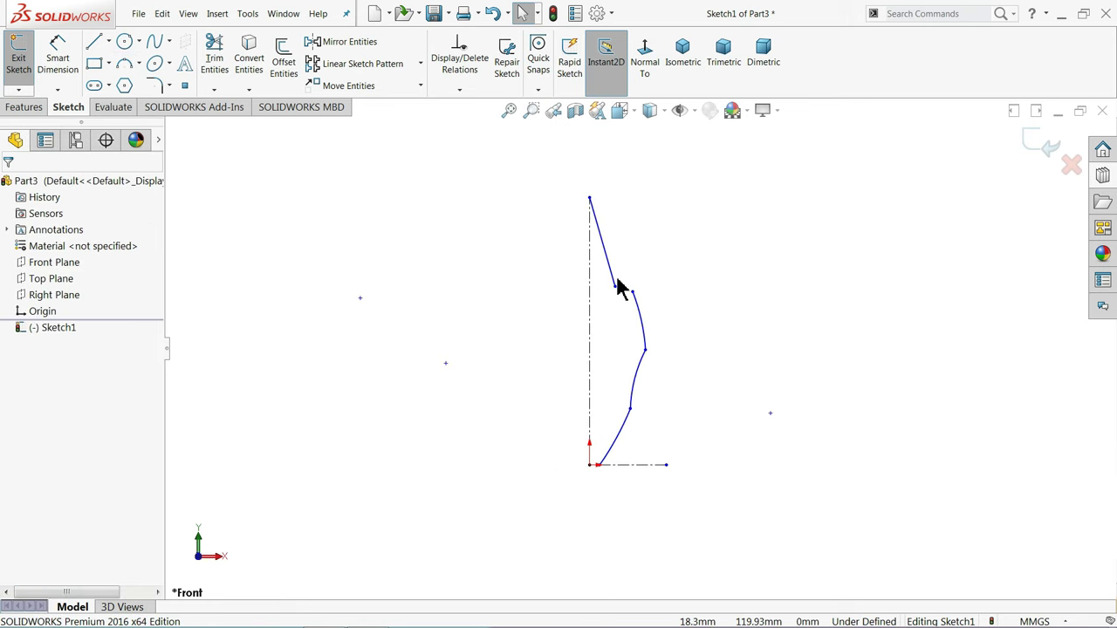
scroll(619, 287, "down", 1)
left_click(74, 61)
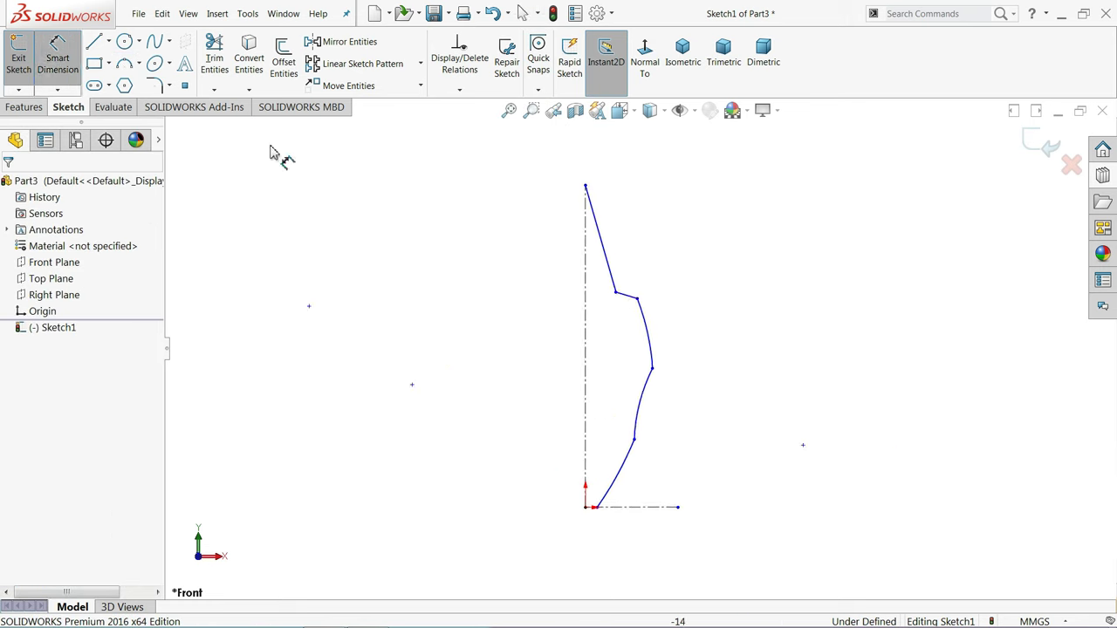
left_click(586, 187)
left_click(610, 513)
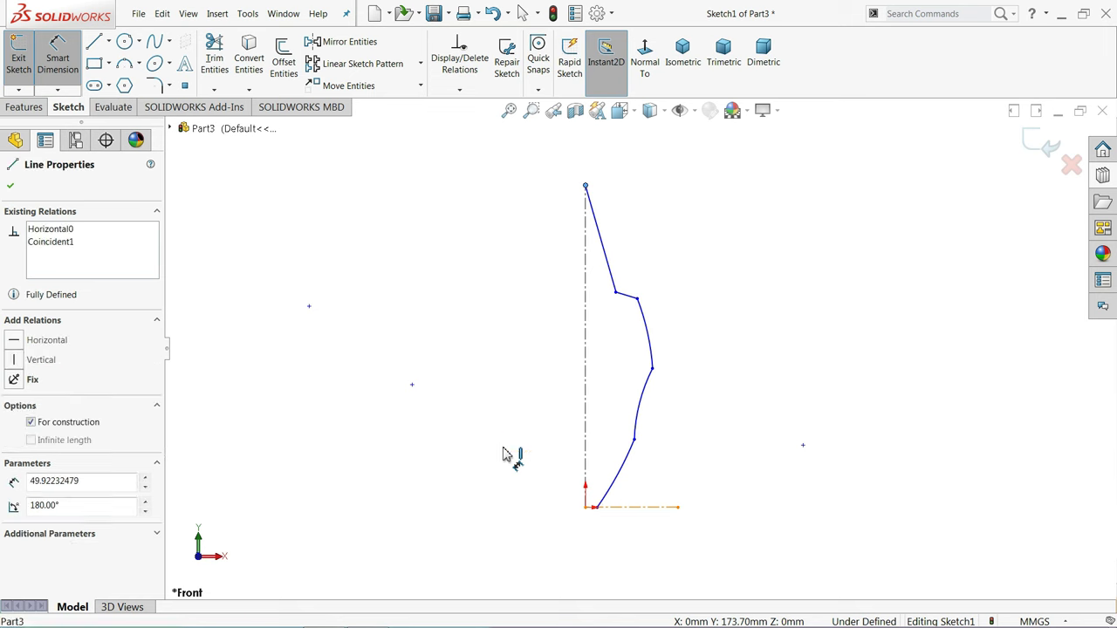
left_click(449, 407)
type("445")
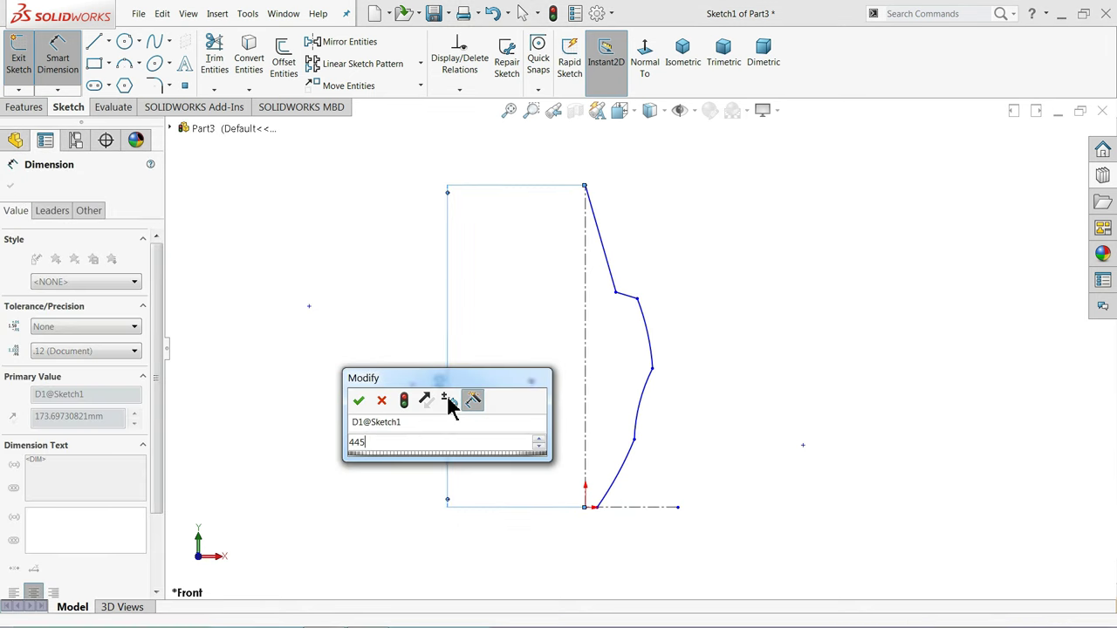
key("Return")
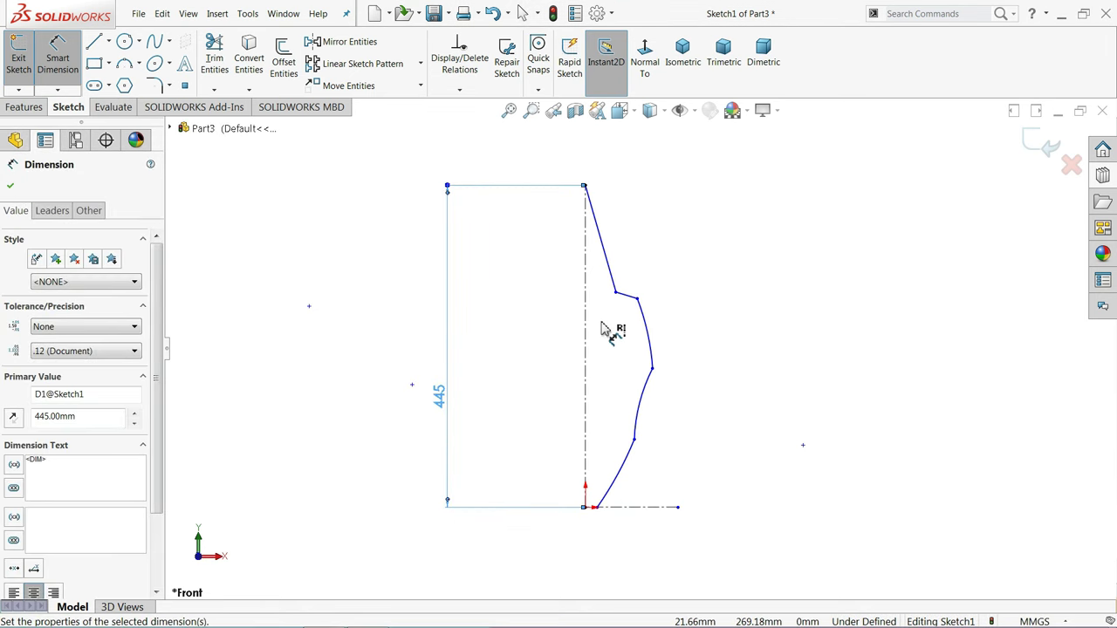
scroll(623, 213, "down", 2)
key("Escape")
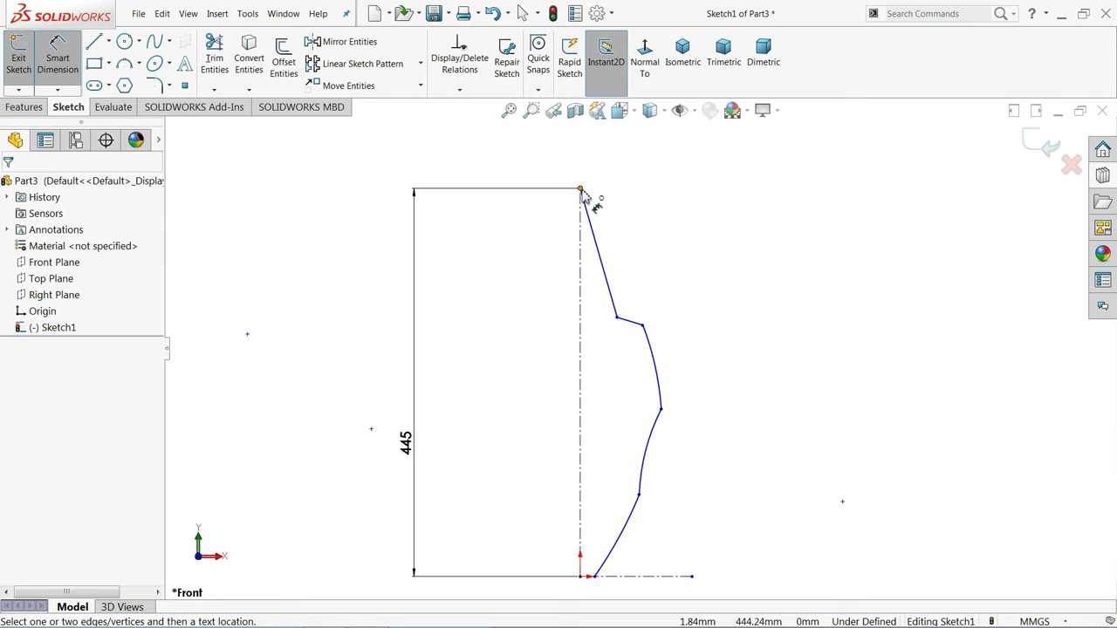
Dimension the vertical distance between the slanted line's two endpoints as 178 mm
left_click(581, 191)
left_click(618, 319)
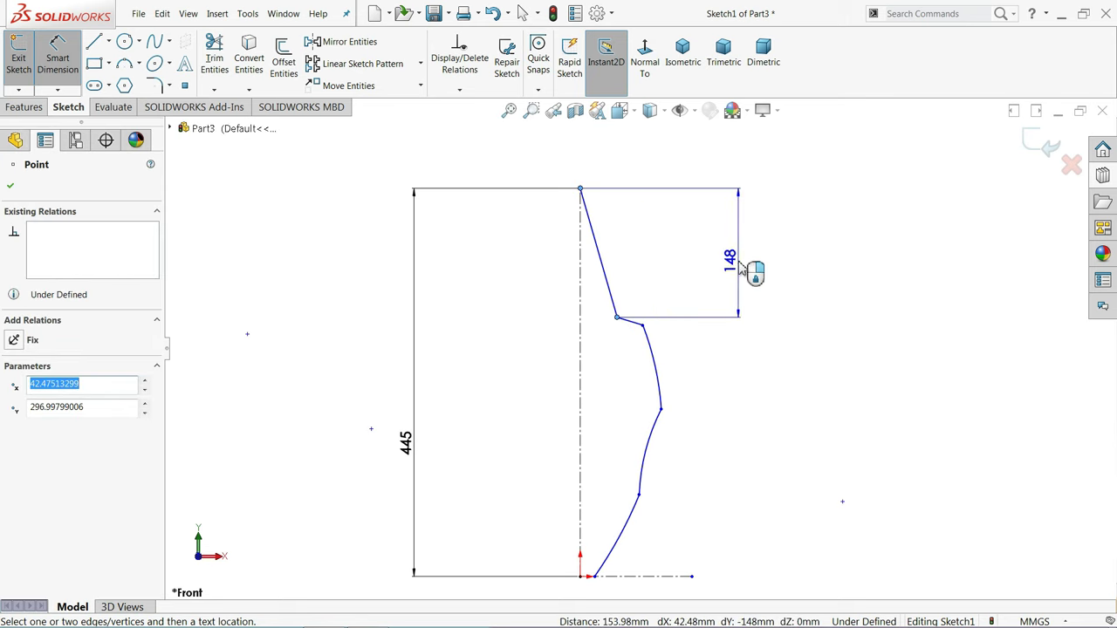
left_click(742, 268)
type("178")
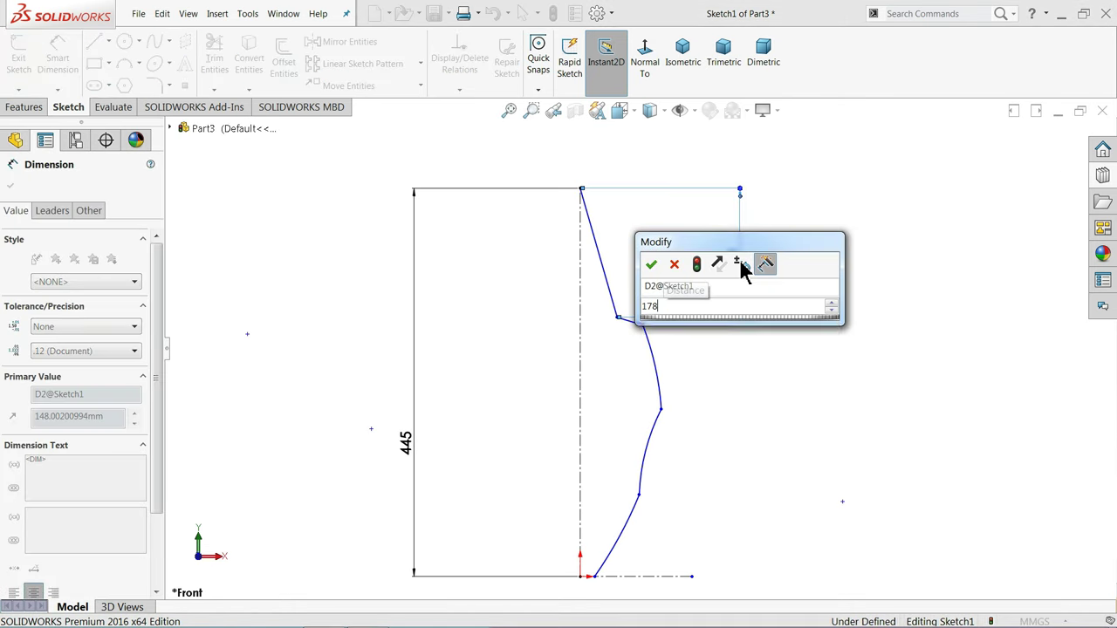
key("Return")
Dimension the length of the short line below the slanted line as 12 mm
scroll(630, 325, "down", 5)
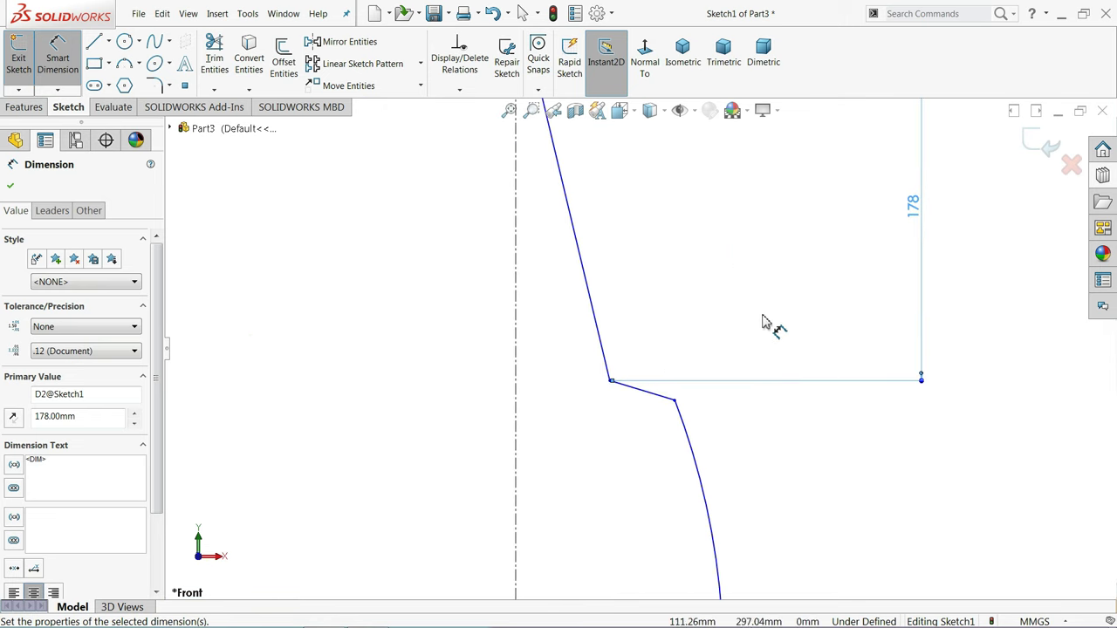
scroll(631, 407, "down", 2)
left_click(624, 407)
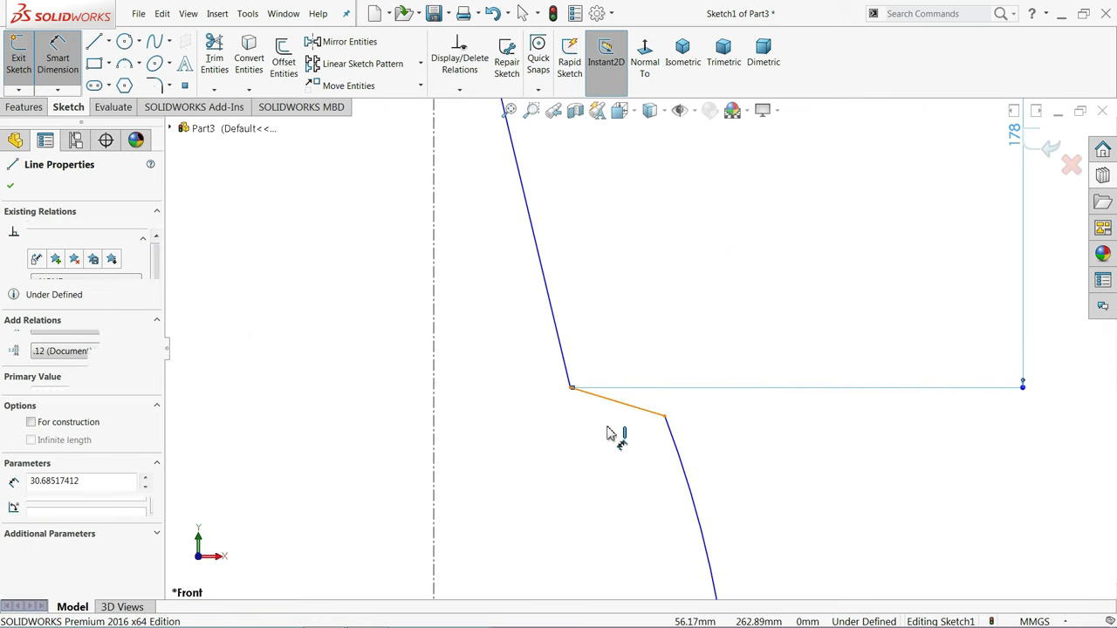
left_click(565, 438)
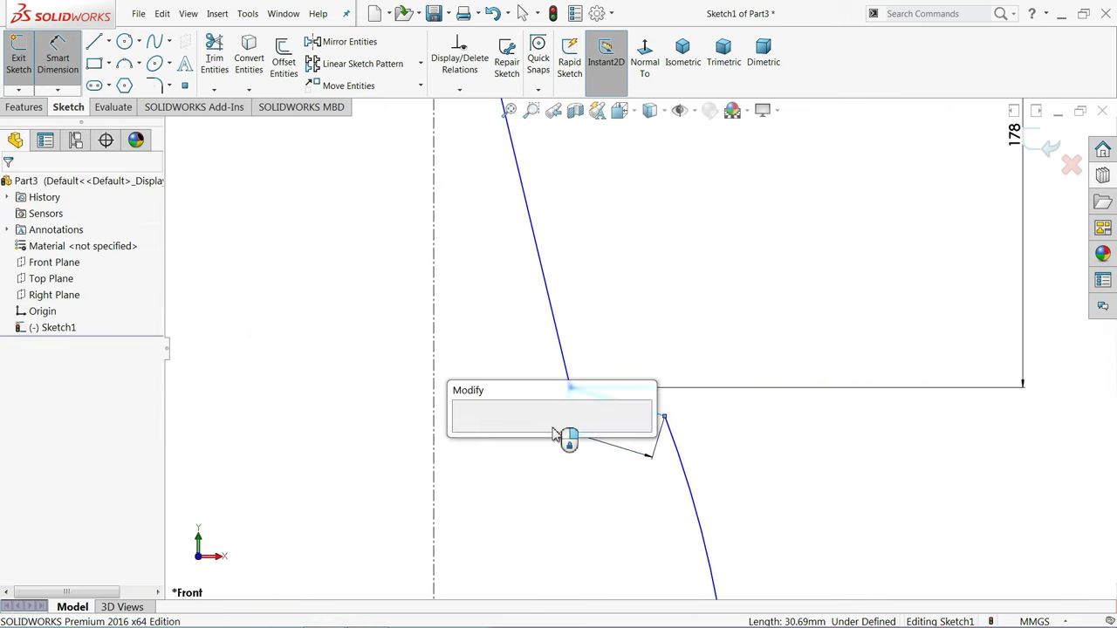
type("12mm")
key("Return")
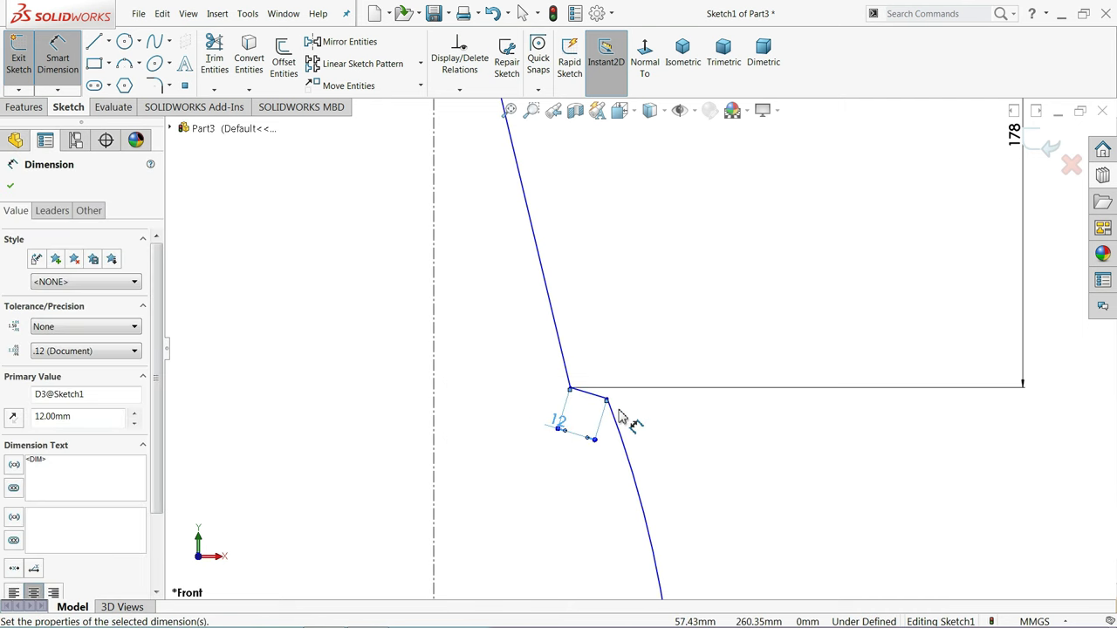
Draw a horizontal centerline outward from the corner where the slanted line meets the 12 mm line
scroll(585, 411, "down", 2)
left_click(109, 44)
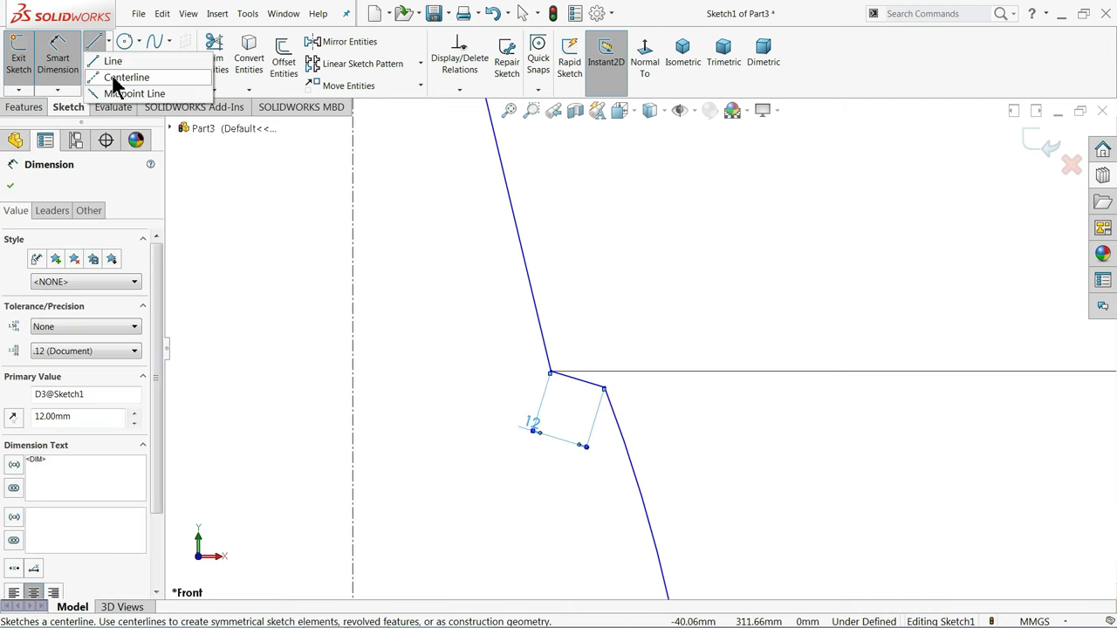
left_click(124, 75)
left_click(551, 373)
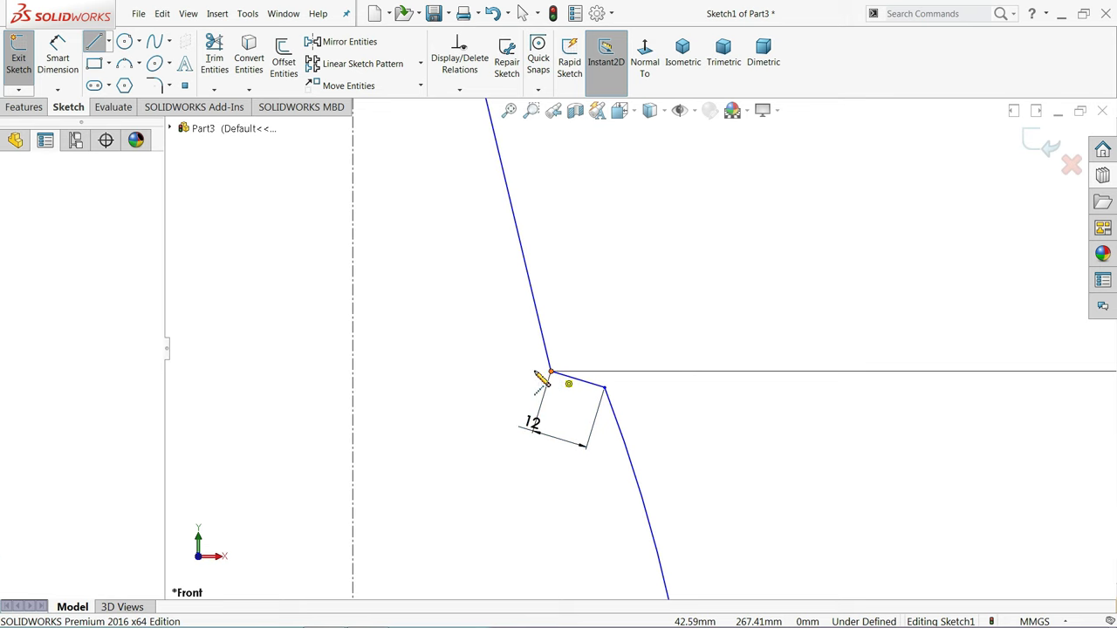
right_click(680, 332)
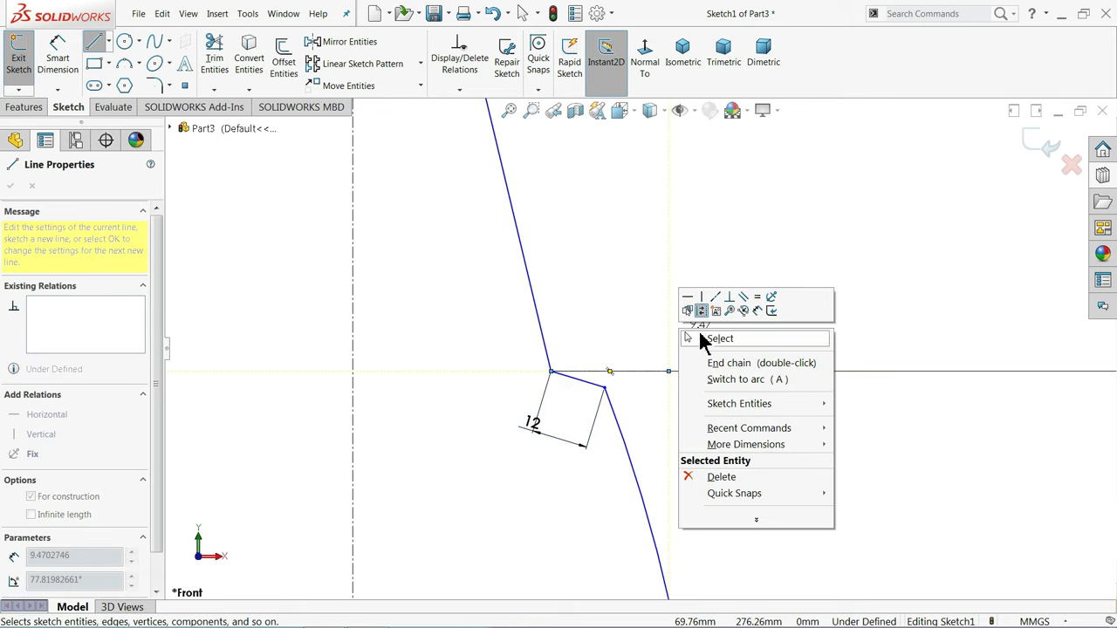
left_click(706, 341)
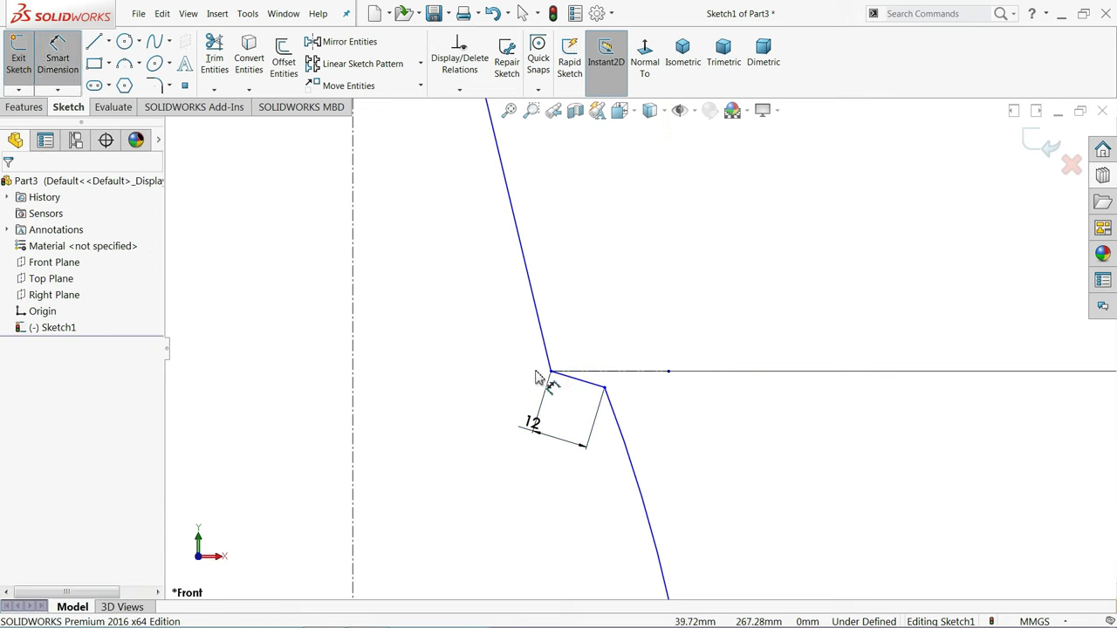
Dimension the angle between the short 12 mm line and the horizontal centerline at its corner as 4 degrees
left_click(590, 373)
left_click(601, 387)
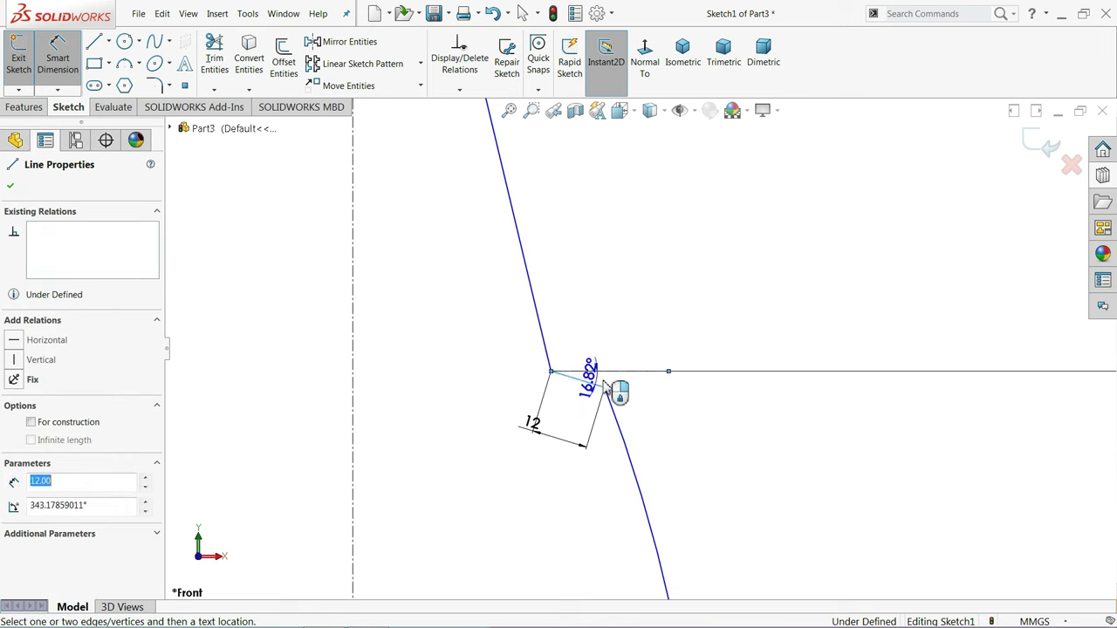
left_click(650, 388)
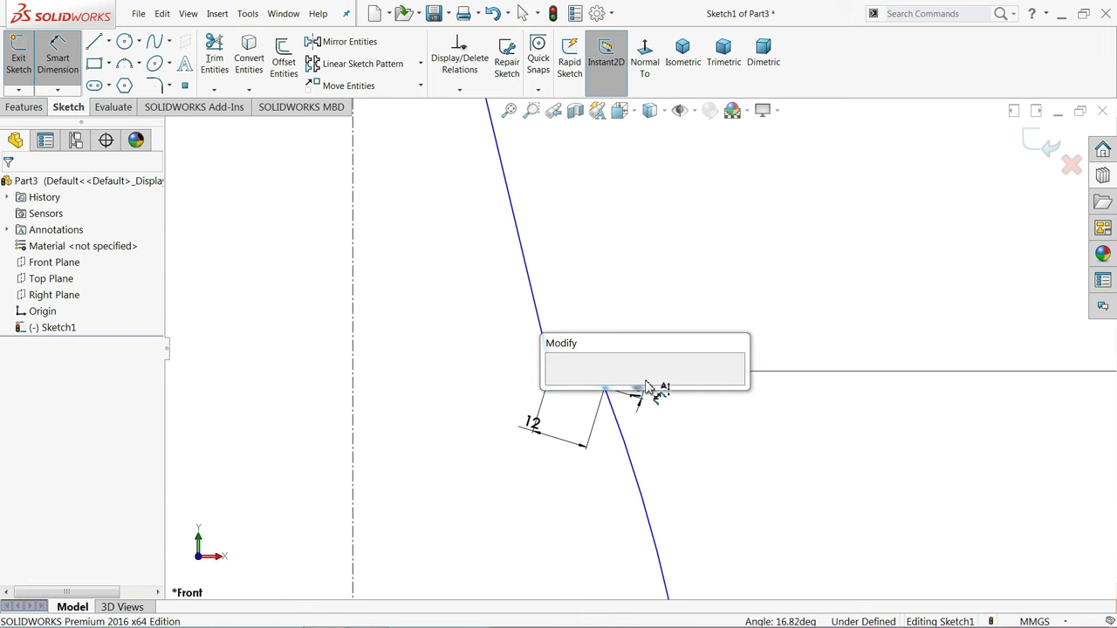
type("4")
left_click(557, 383)
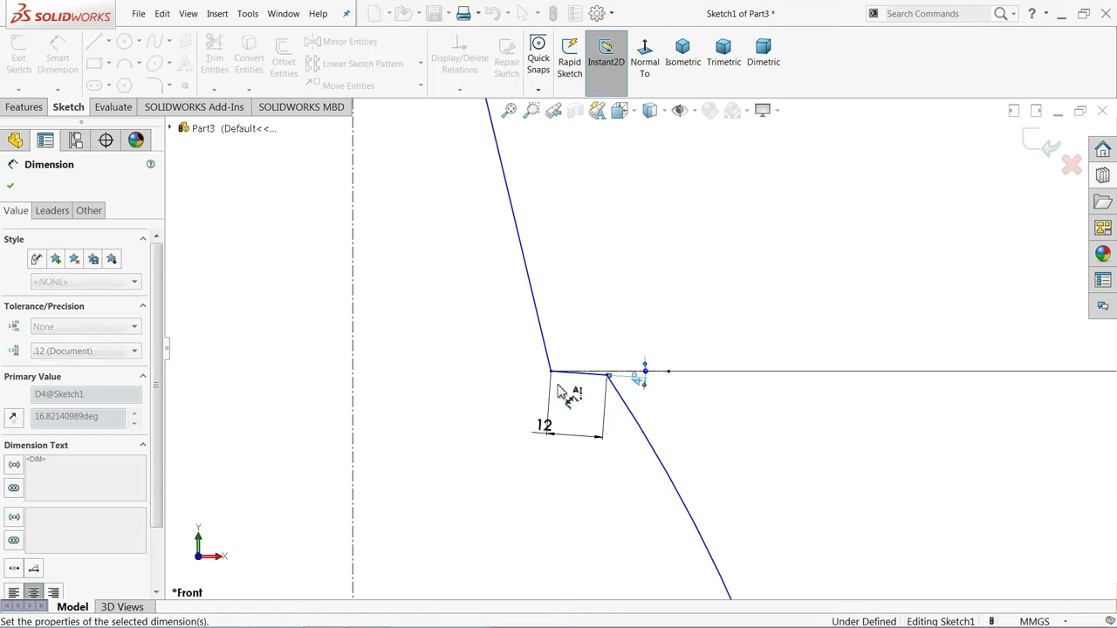
Dimension the vertical distance from the profile's top point to the junction of the upper and middle arcs as 244.5 mm
scroll(537, 380, "up", 3)
scroll(559, 387, "up", 4)
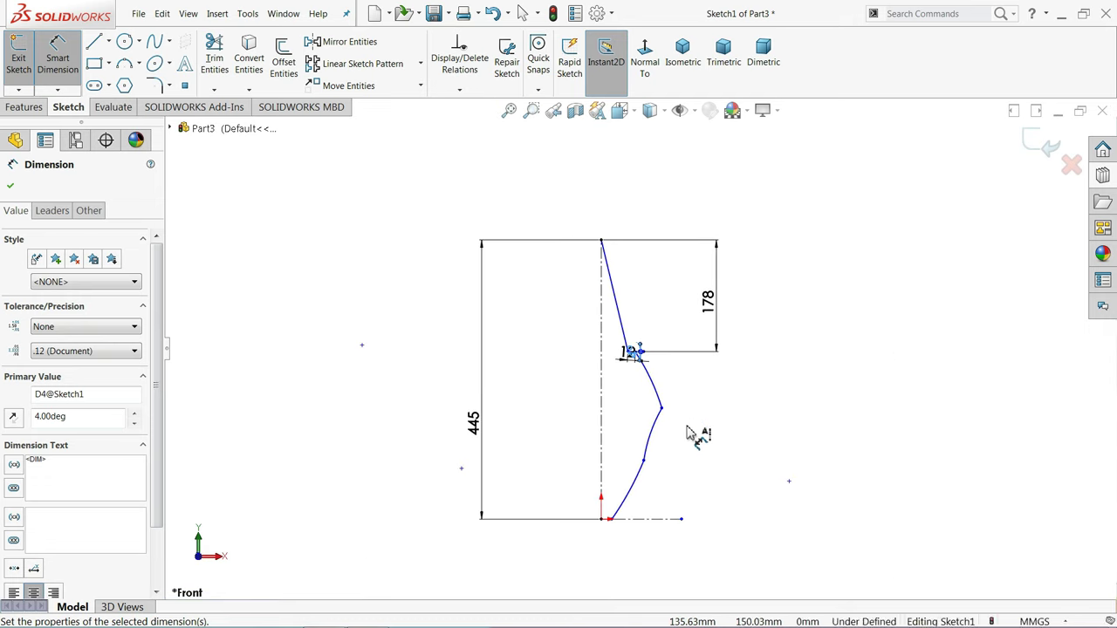
scroll(689, 393, "down", 4)
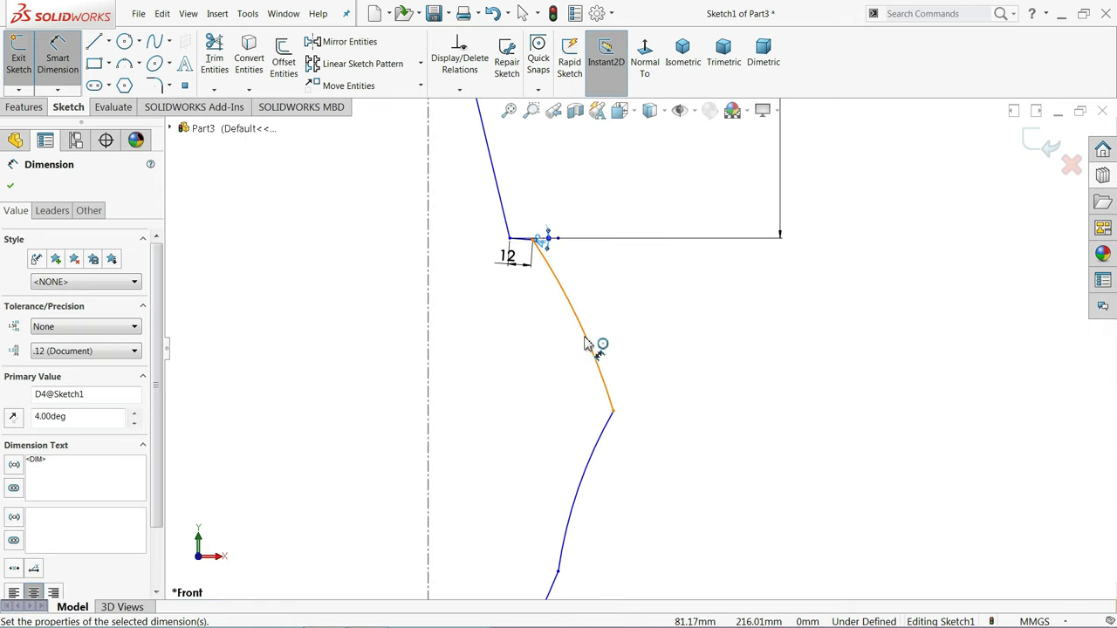
scroll(588, 343, "up", 3)
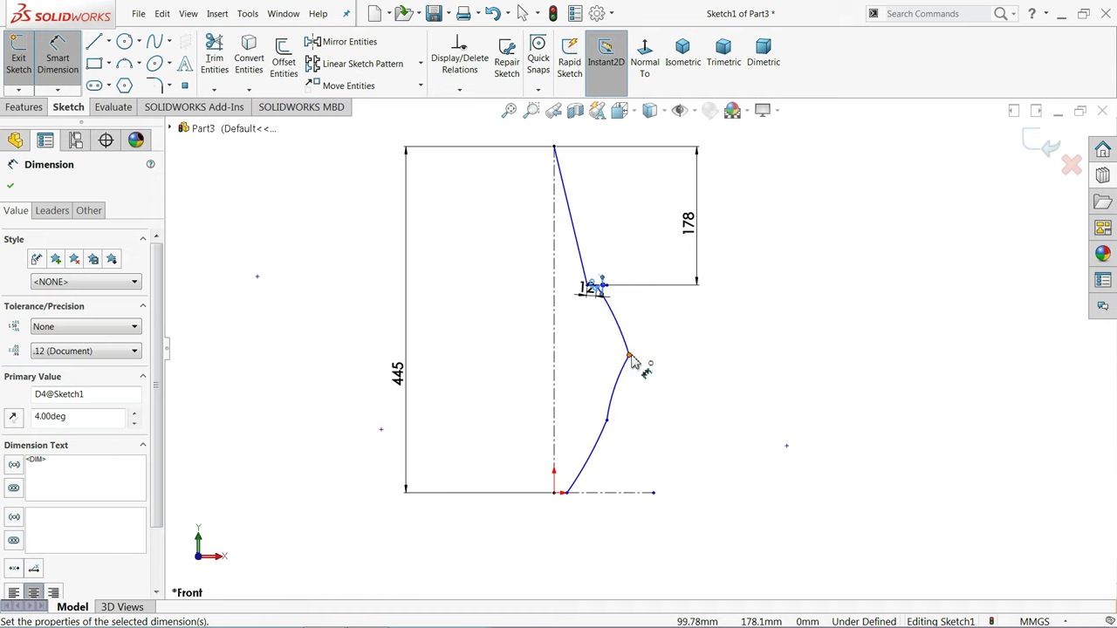
left_click(628, 355)
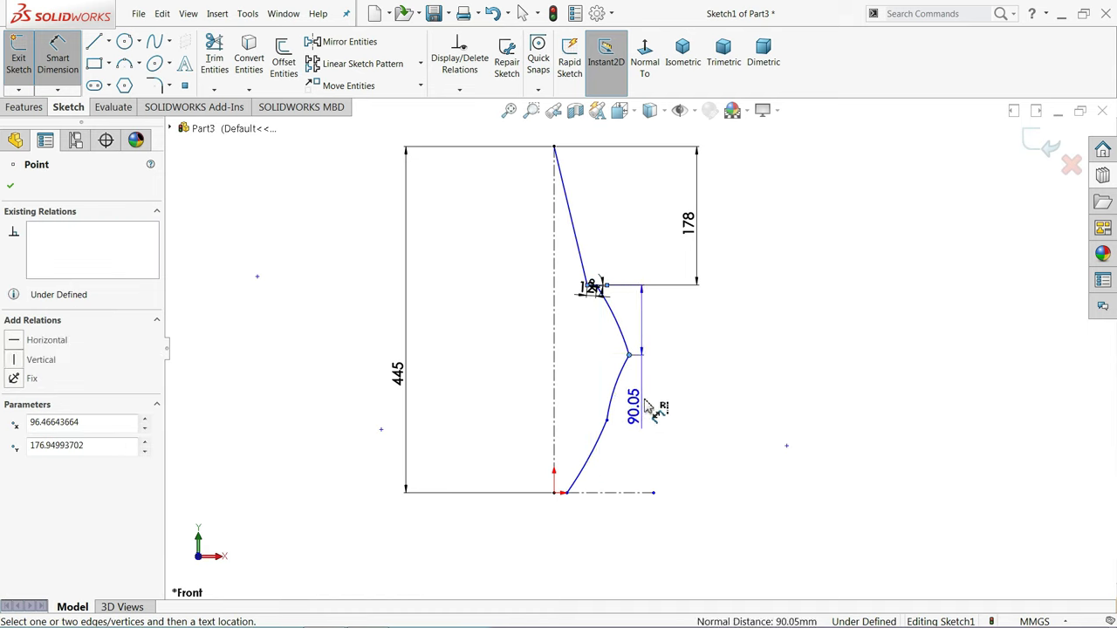
left_click(555, 148)
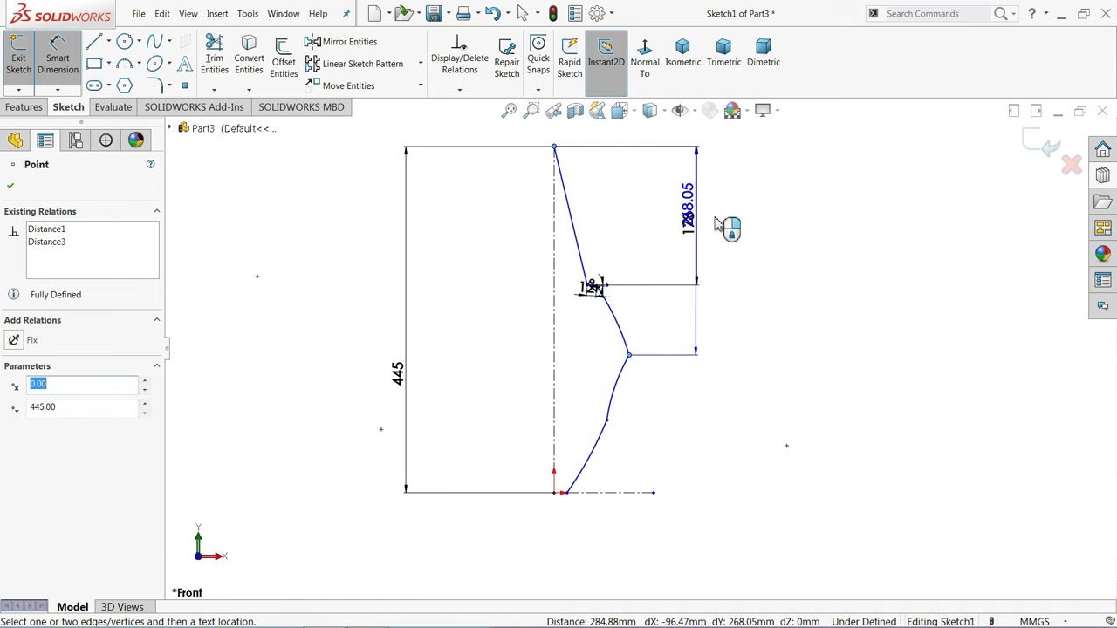
left_click(749, 267)
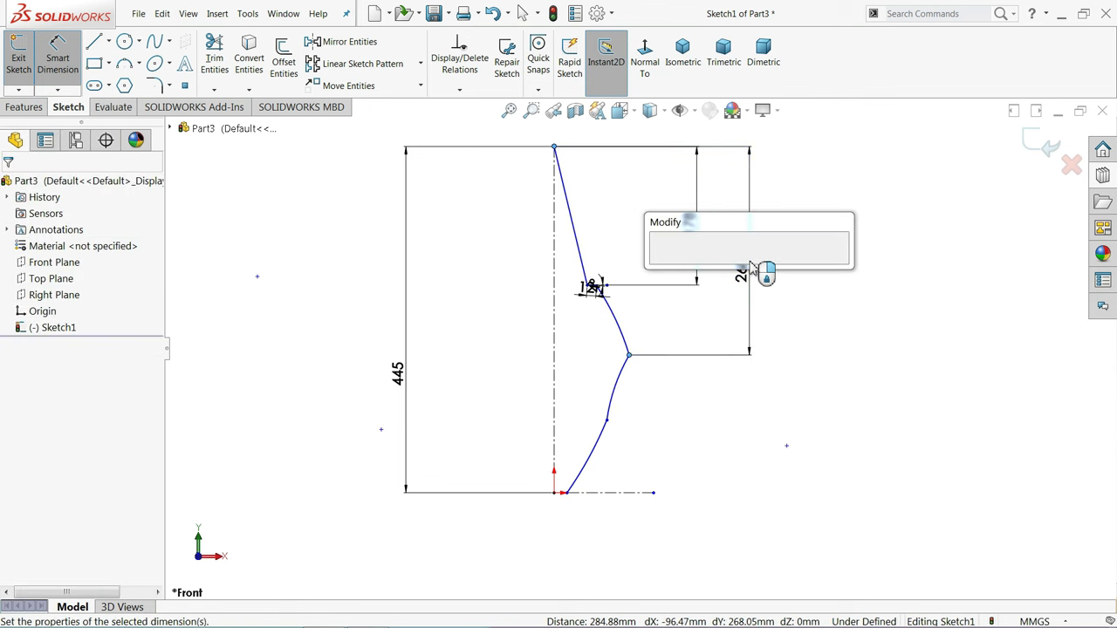
type("244.5")
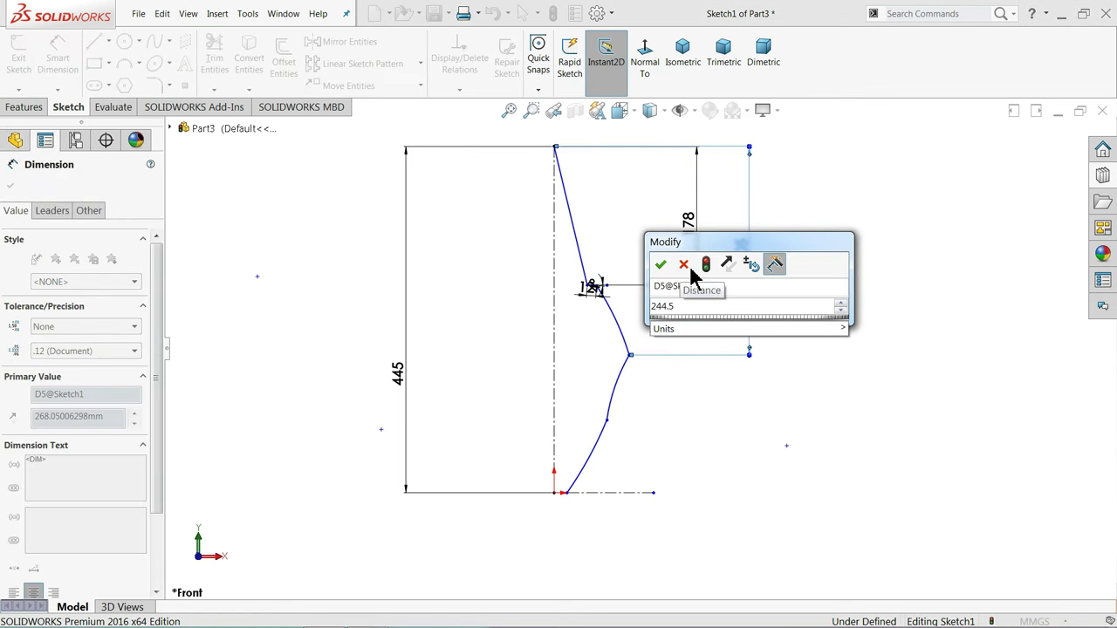
left_click(661, 264)
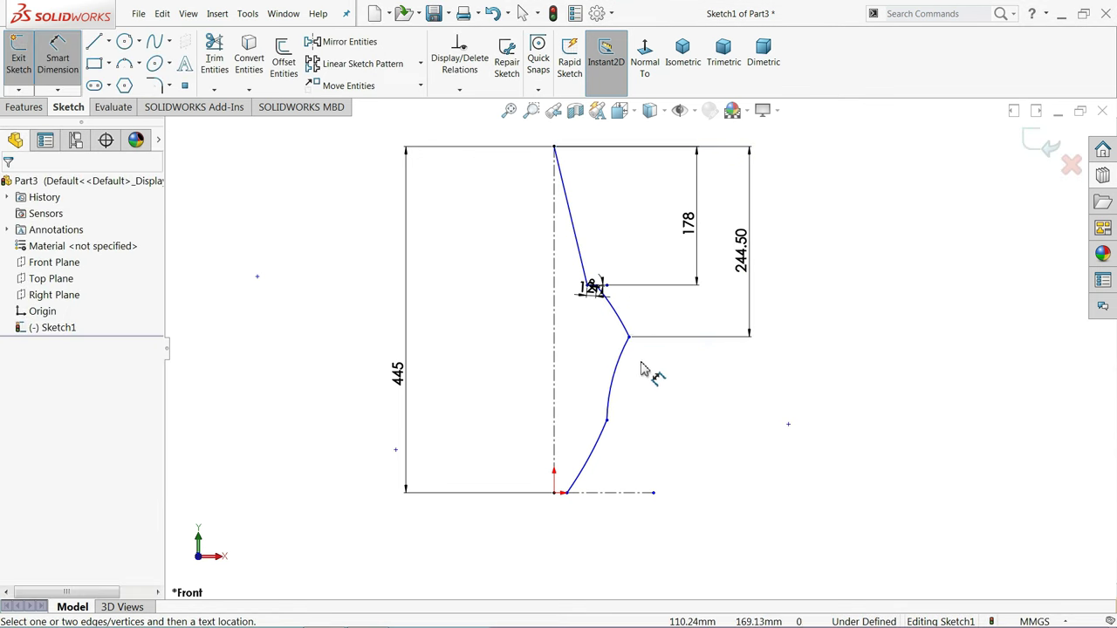
Dimension the horizontal distance from the vertical centerline to the junction of the upper and middle arcs as 65 mm
left_click(628, 338)
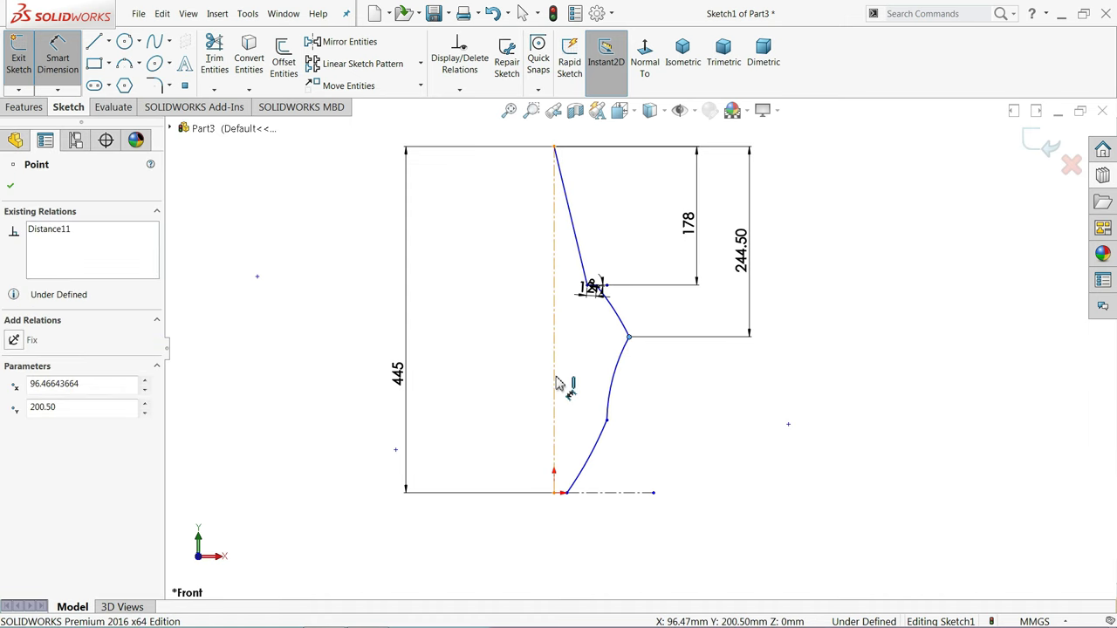
left_click(554, 384)
left_click(583, 542)
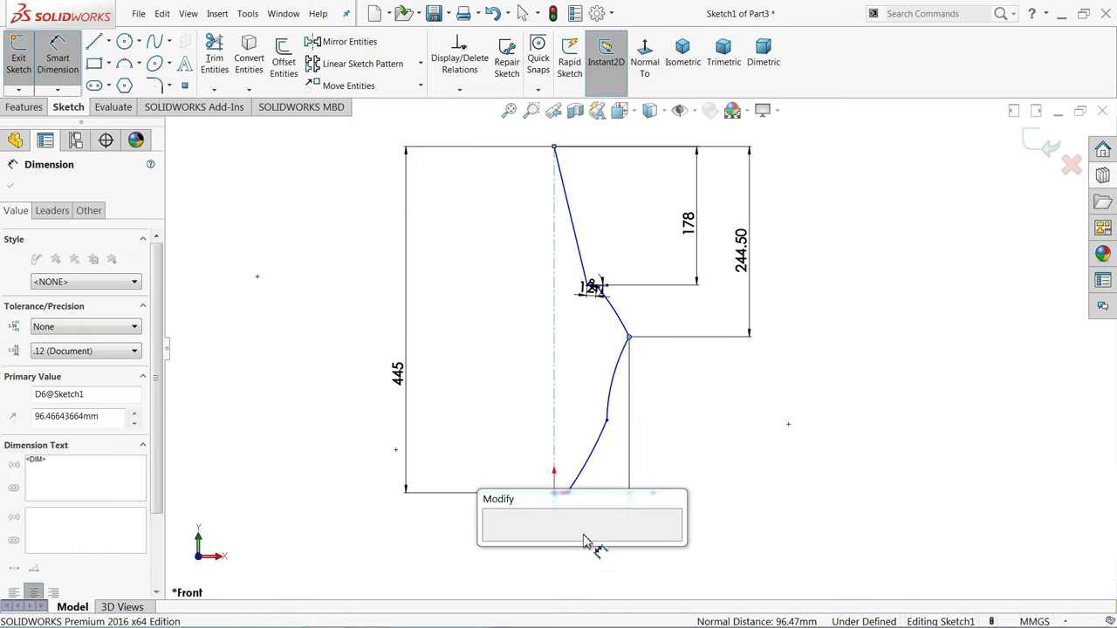
key("Return")
Dimension the radius of the upper arc, just below the 12 mm line, as 320 mm
scroll(603, 384, "down", 2)
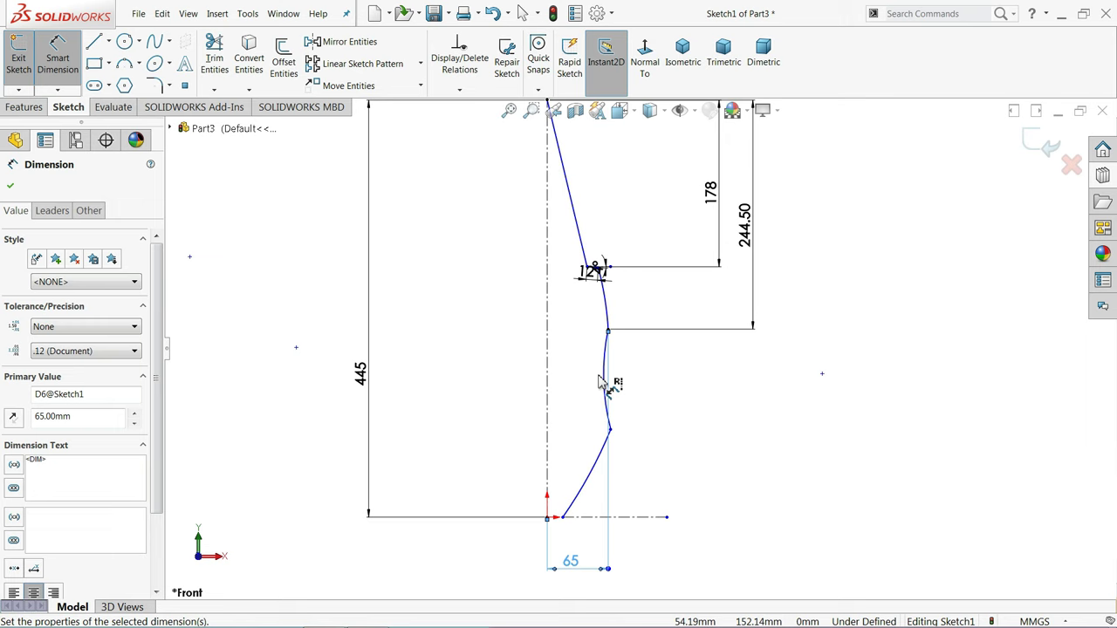
scroll(624, 272, "down", 3)
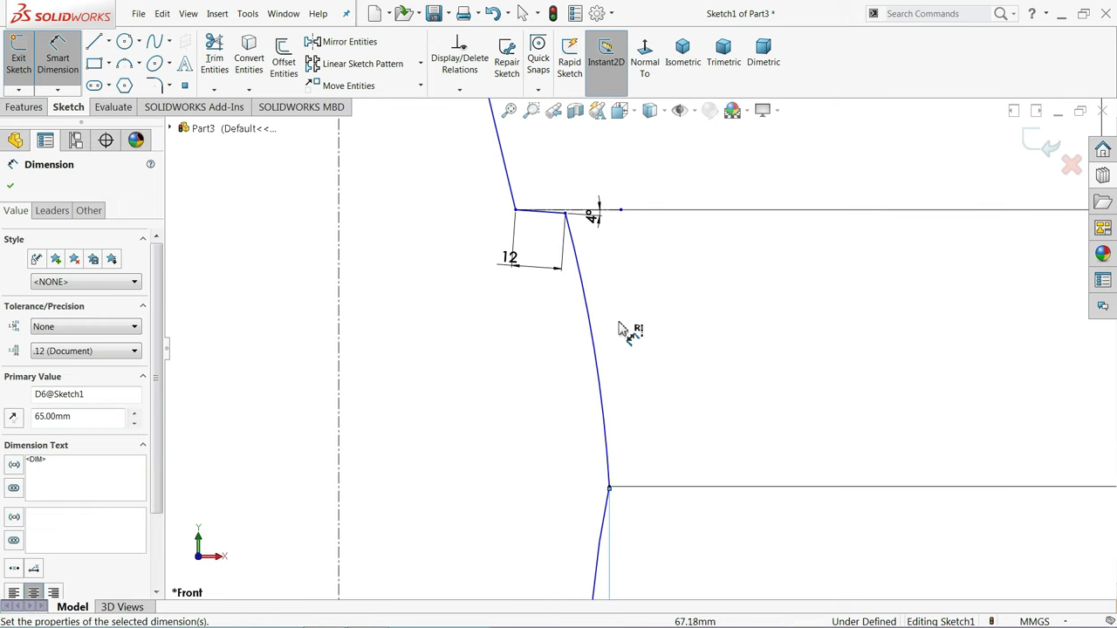
left_click(600, 368)
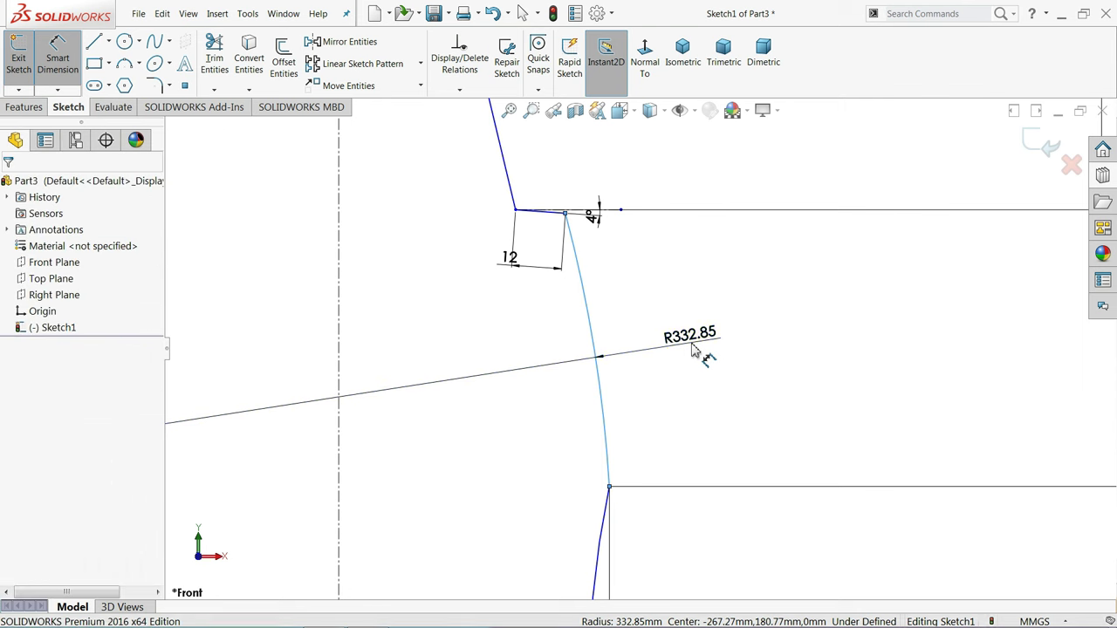
left_click(695, 348)
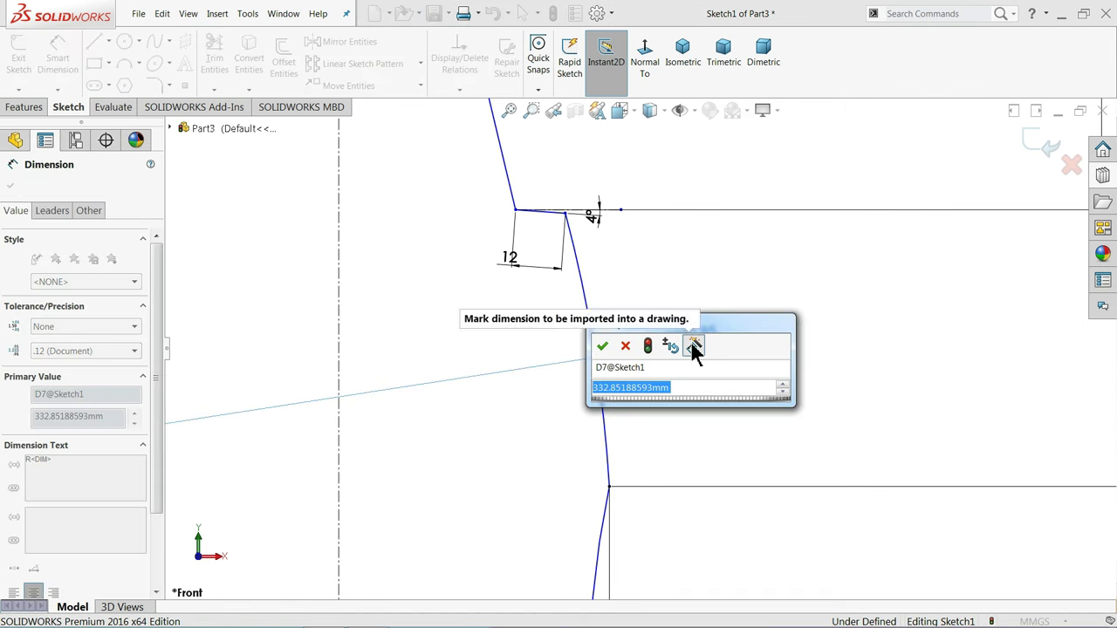
type("320")
left_click(602, 347)
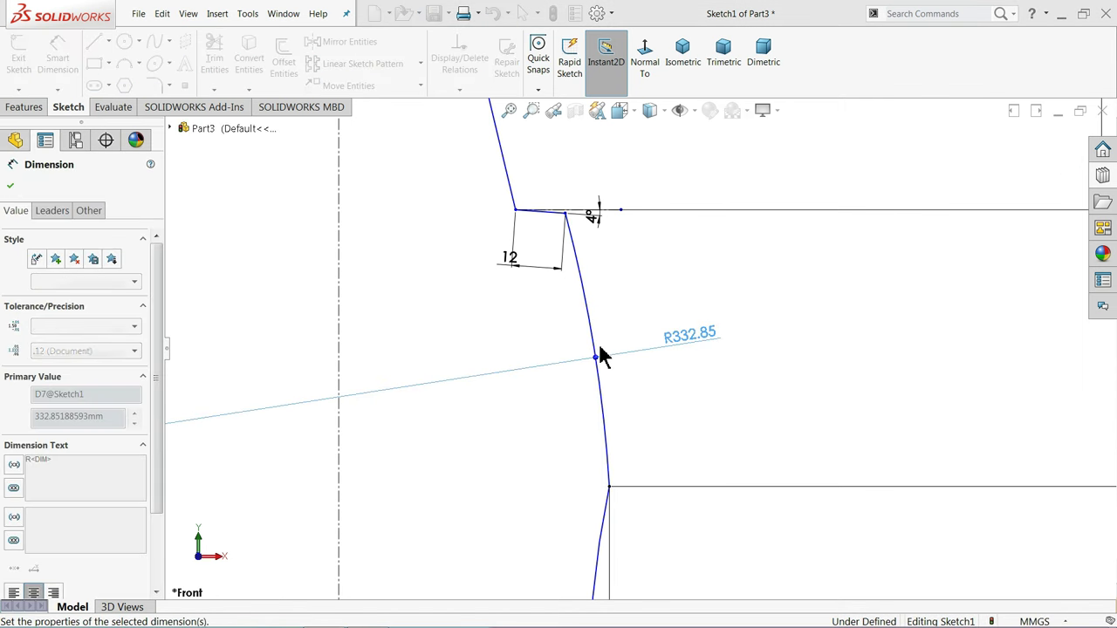
Dimension the distance from the origin to the lowest arc's endpoint on the horizontal centerline as 20 mm
scroll(659, 379, "up", 6)
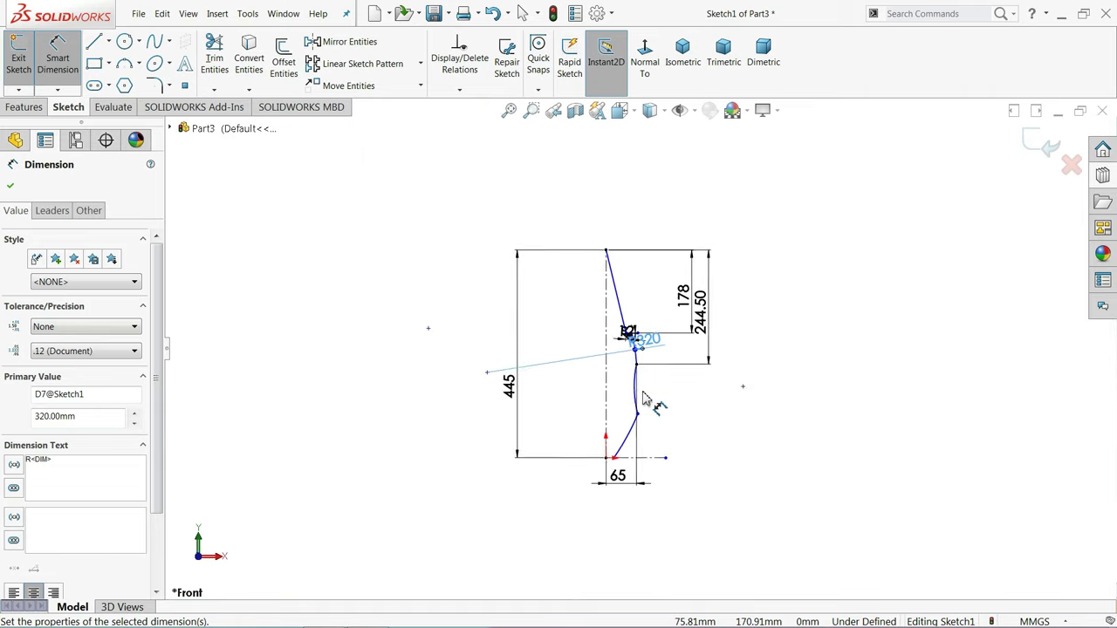
scroll(642, 400, "down", 8)
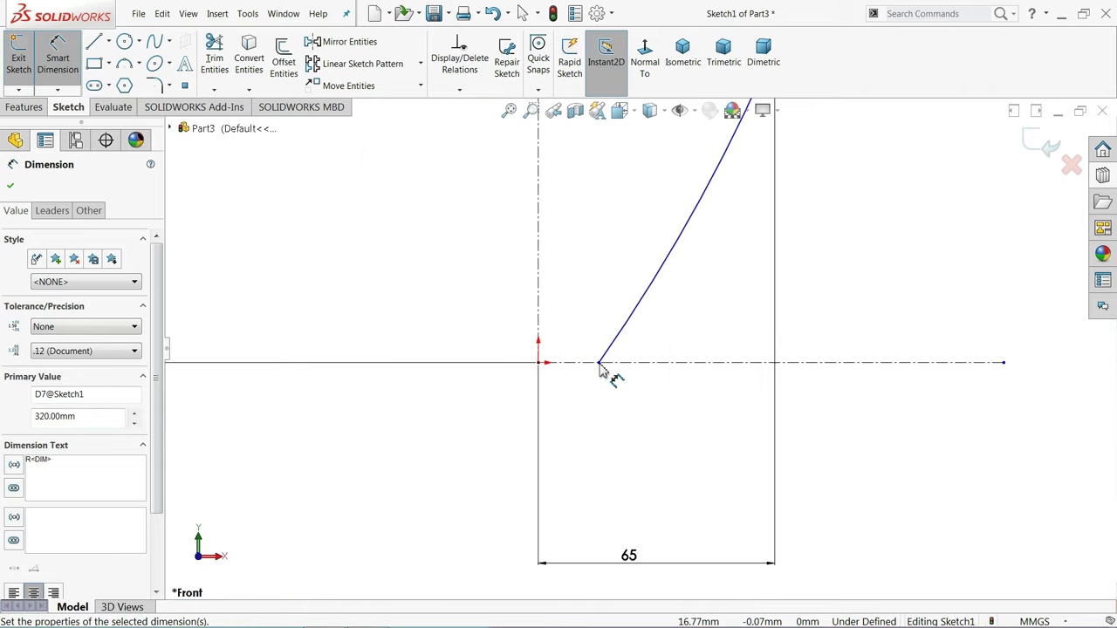
left_click(599, 362)
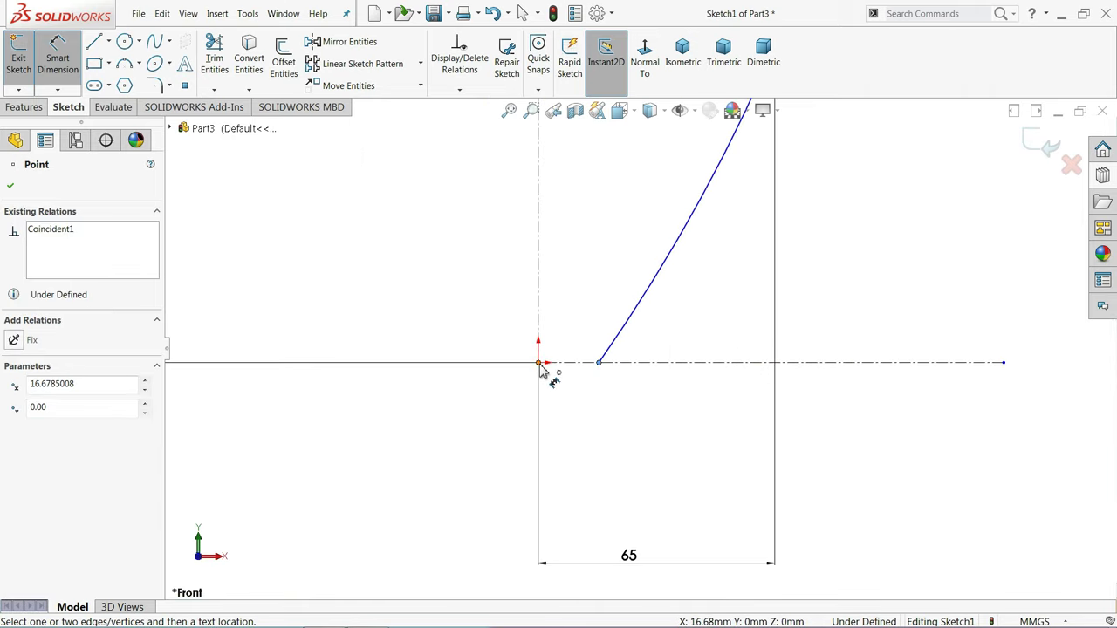
left_click(539, 363)
left_click(567, 406)
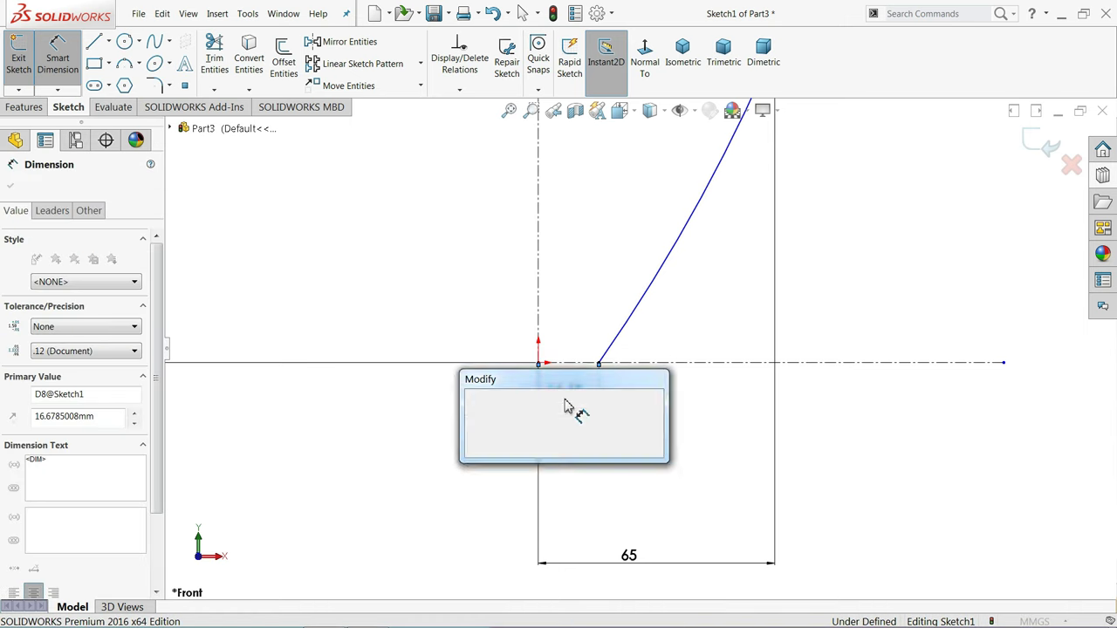
type("20")
key("Return")
Dimension the horizontal distance from the origin to the junction of the middle and lowest arcs as 50 mm
scroll(454, 415, "up", 3)
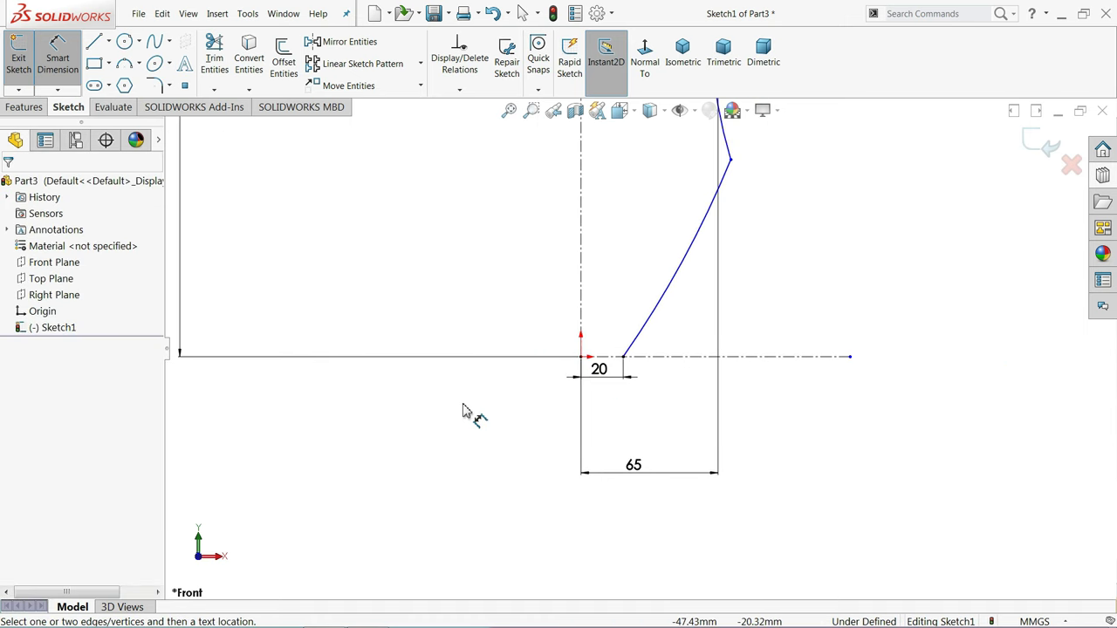
left_click(733, 165)
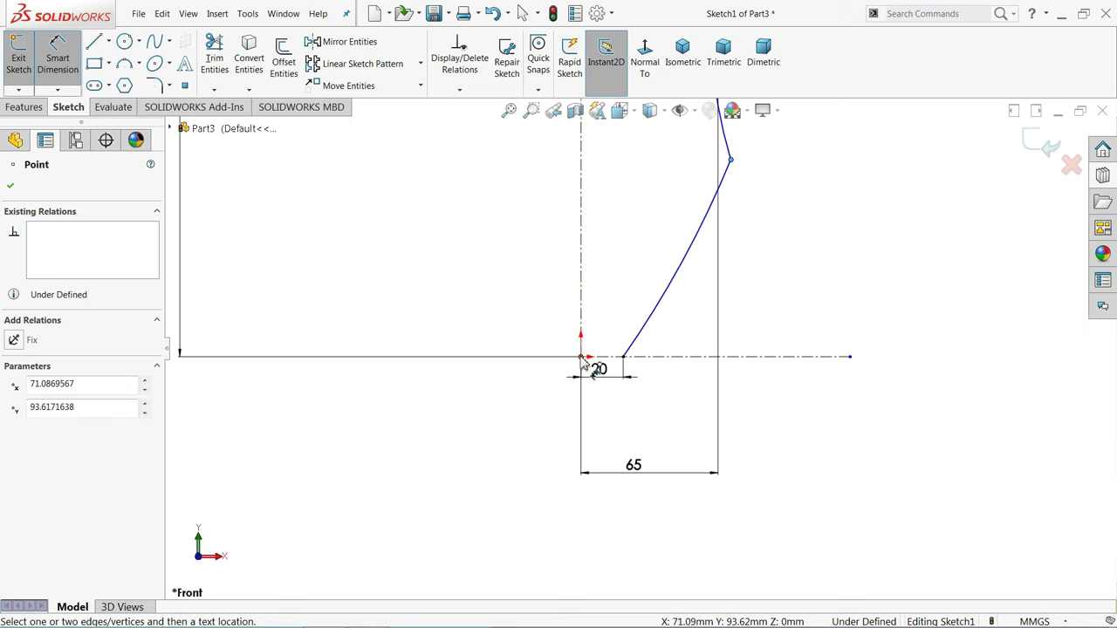
left_click(581, 357)
left_click(642, 425)
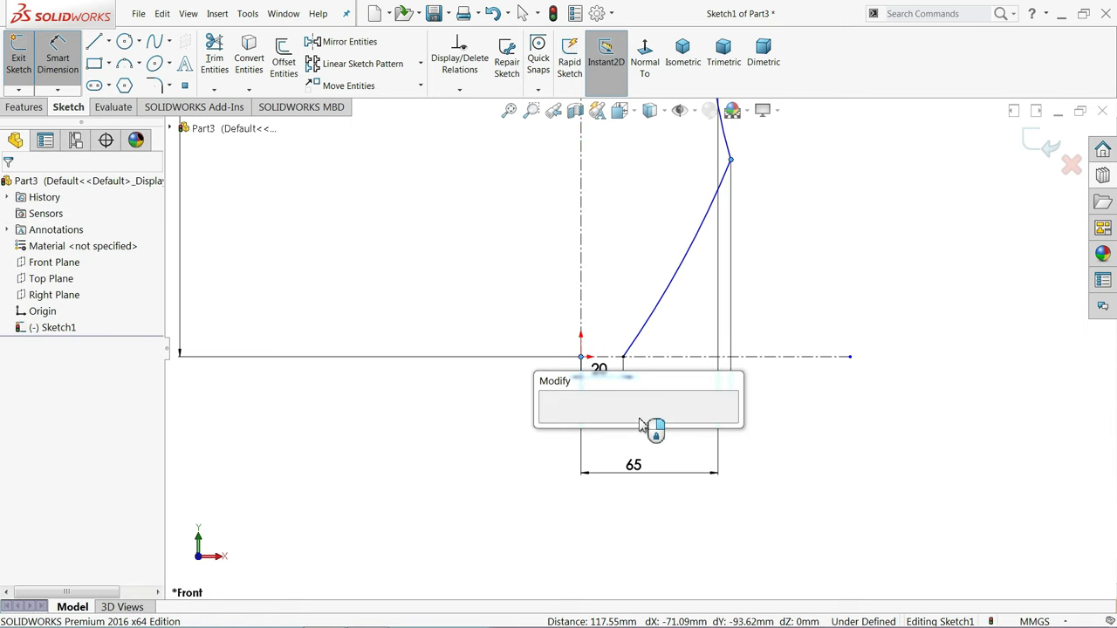
type("50")
key("Return")
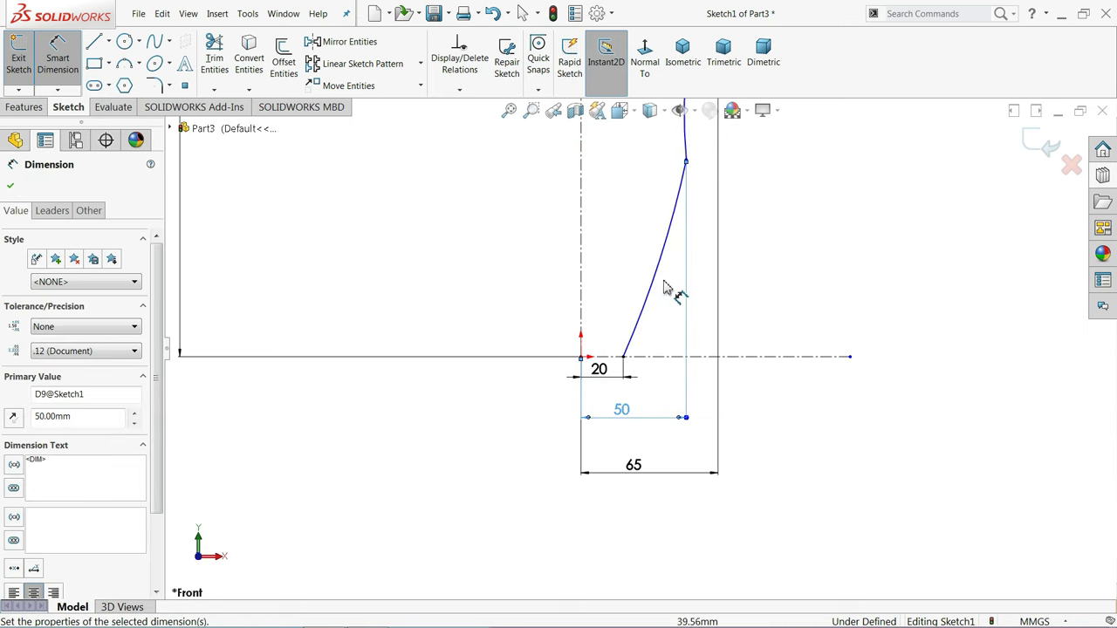
Dimension the radius of the lowest arc as 300 mm
left_click(661, 290)
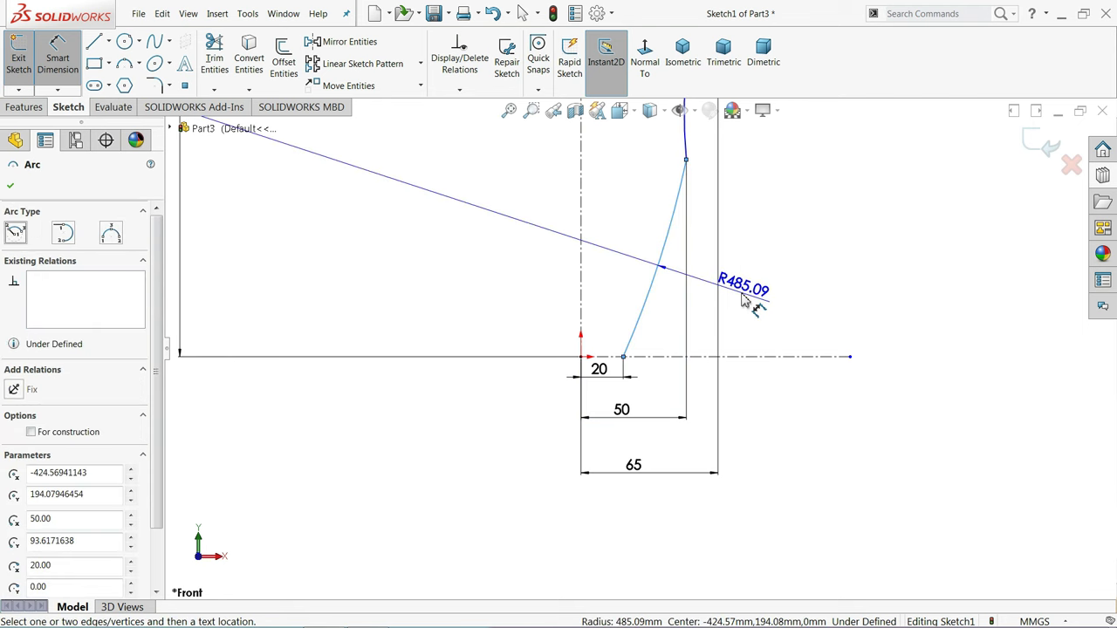
left_click(748, 301)
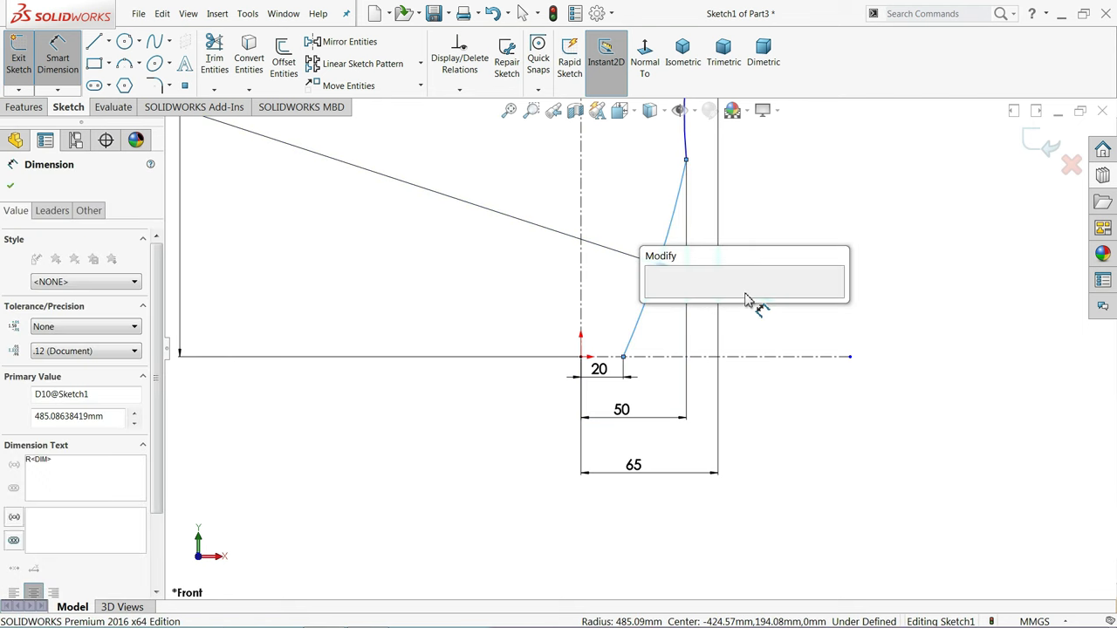
type("300")
left_click(657, 299)
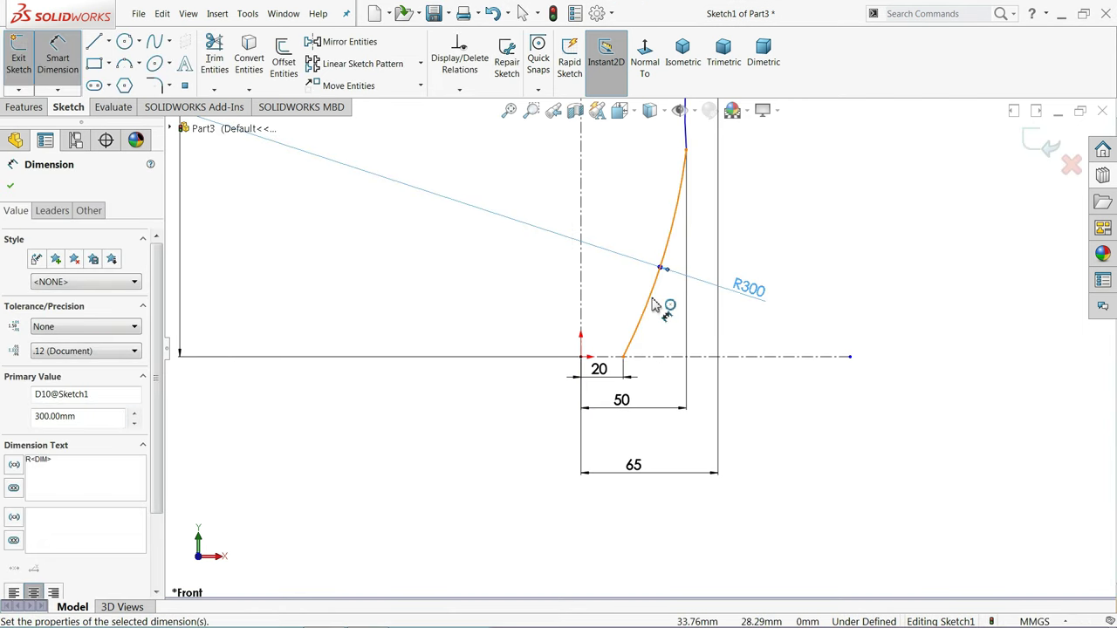
Dimension the radius of the middle arc as 300 mm and finish dimensioning
key("z")
scroll(646, 262, "up", 2)
scroll(696, 179, "down", 2)
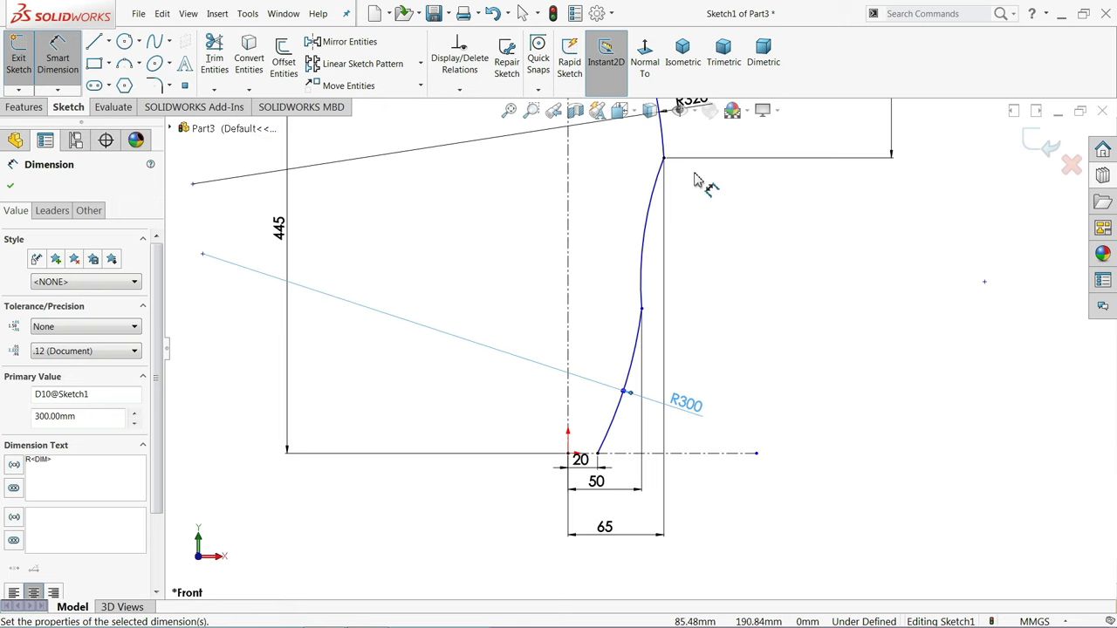
scroll(686, 205, "down", 3)
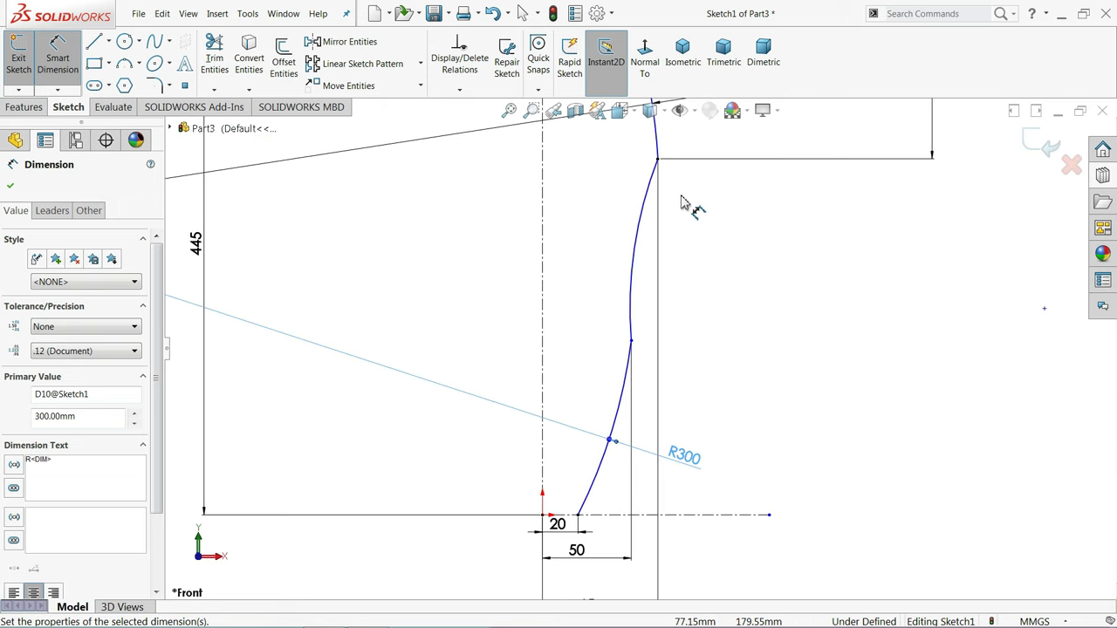
left_click(627, 274)
left_click(709, 288)
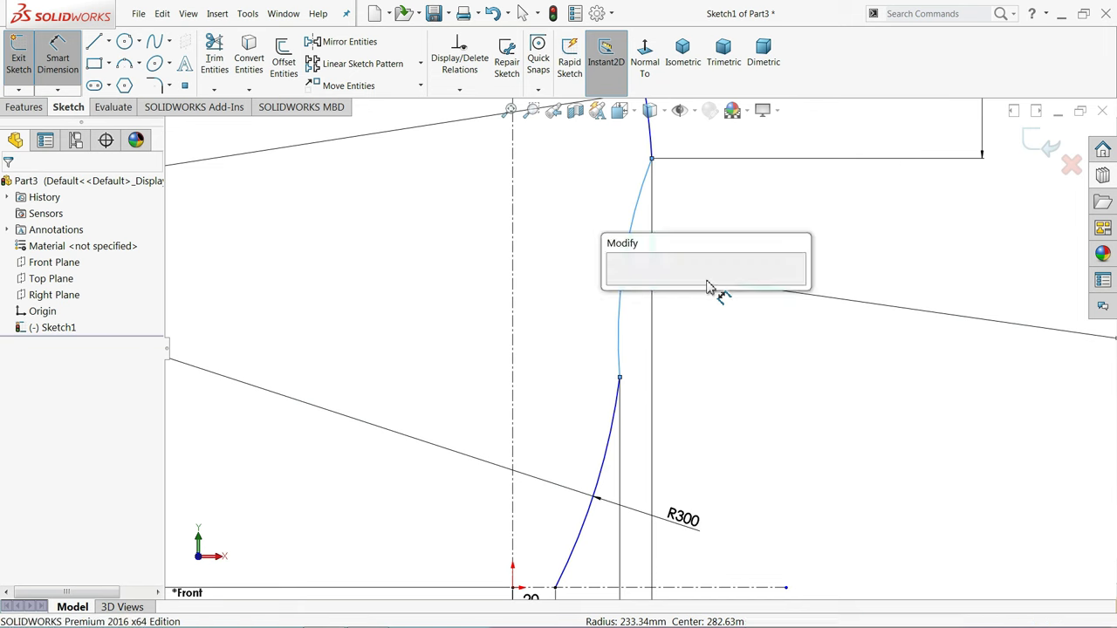
type("300")
key("Return")
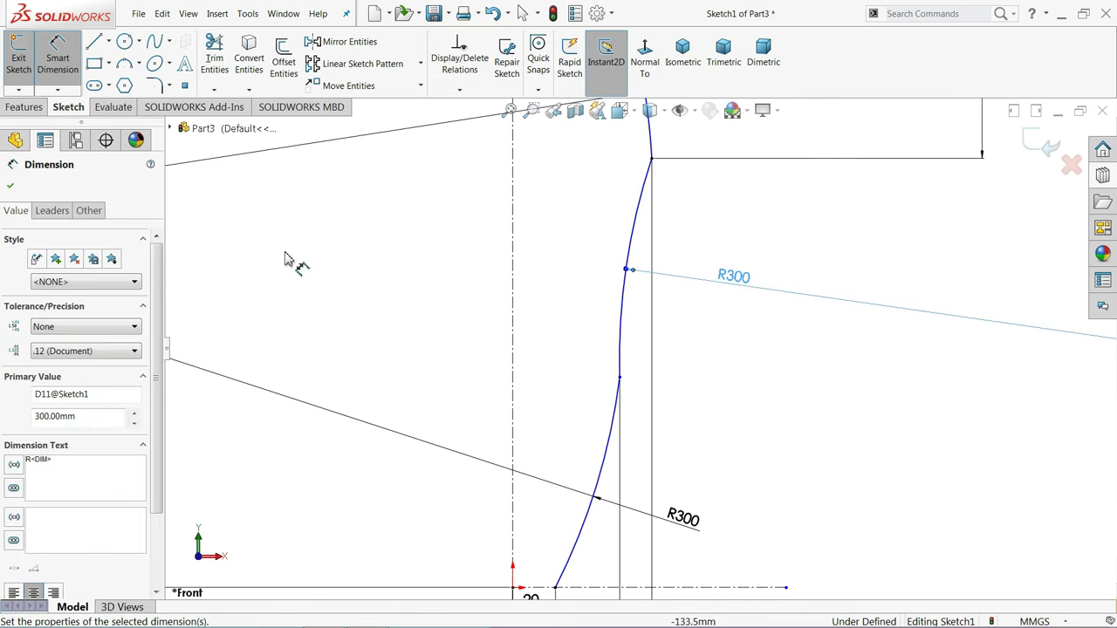
left_click(12, 186)
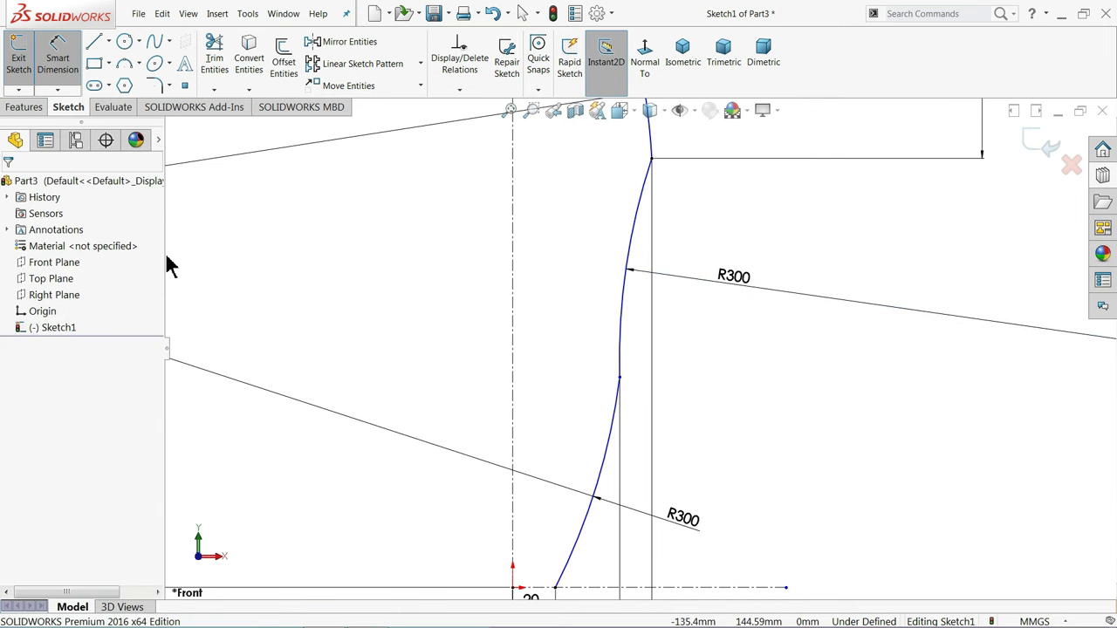
Make the middle and lowest arcs tangent at their shared endpoint
left_click(620, 380)
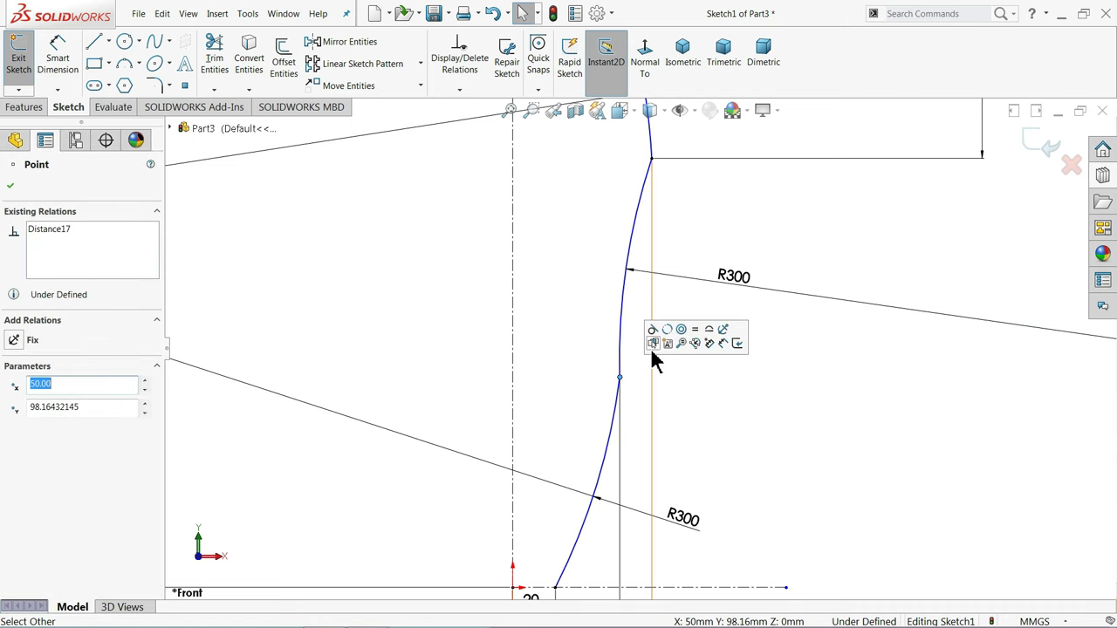
left_click(715, 321)
Dimension the angle between the vertical centerline and the upper slanted line as 10°
scroll(664, 367, "up", 2)
scroll(624, 384, "up", 3)
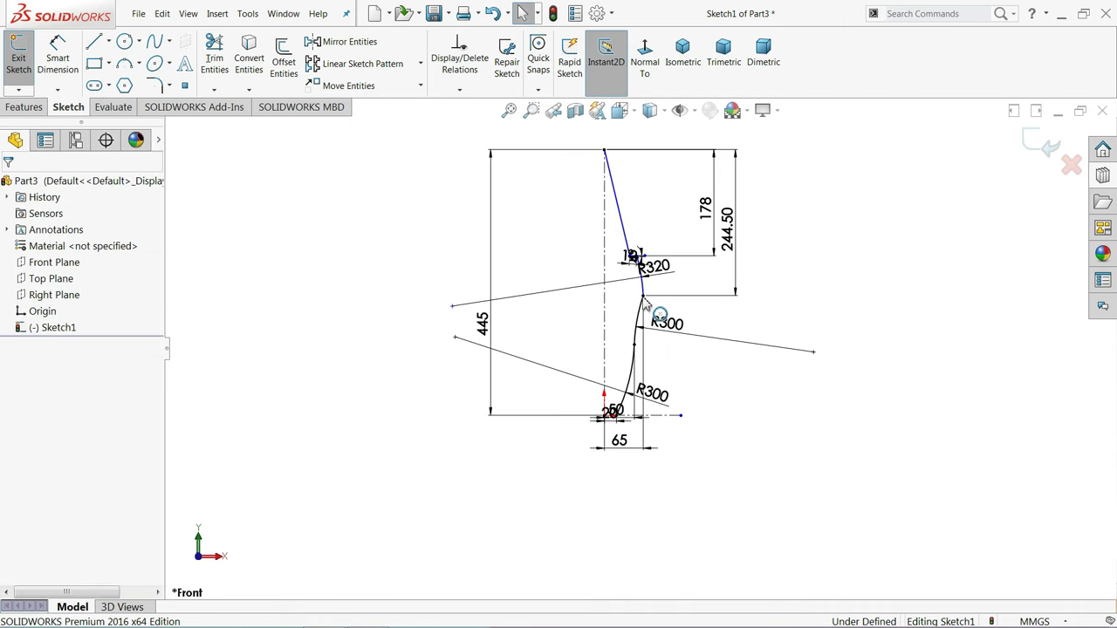
scroll(644, 252, "down", 3)
scroll(641, 256, "up", 1)
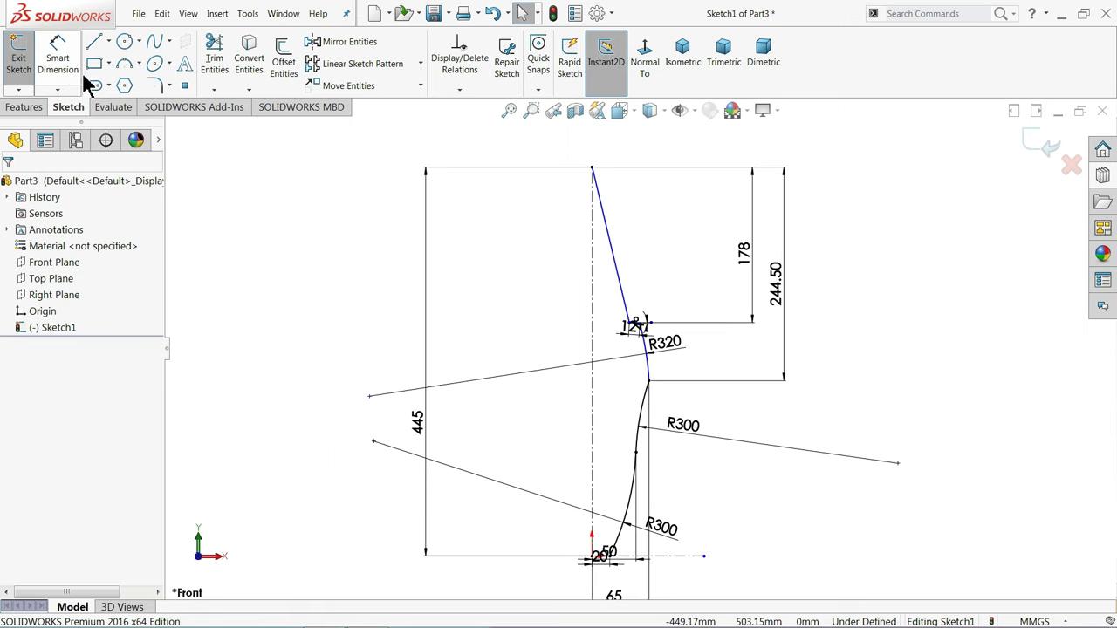
left_click(58, 59)
scroll(608, 243, "down", 1)
left_click(593, 258)
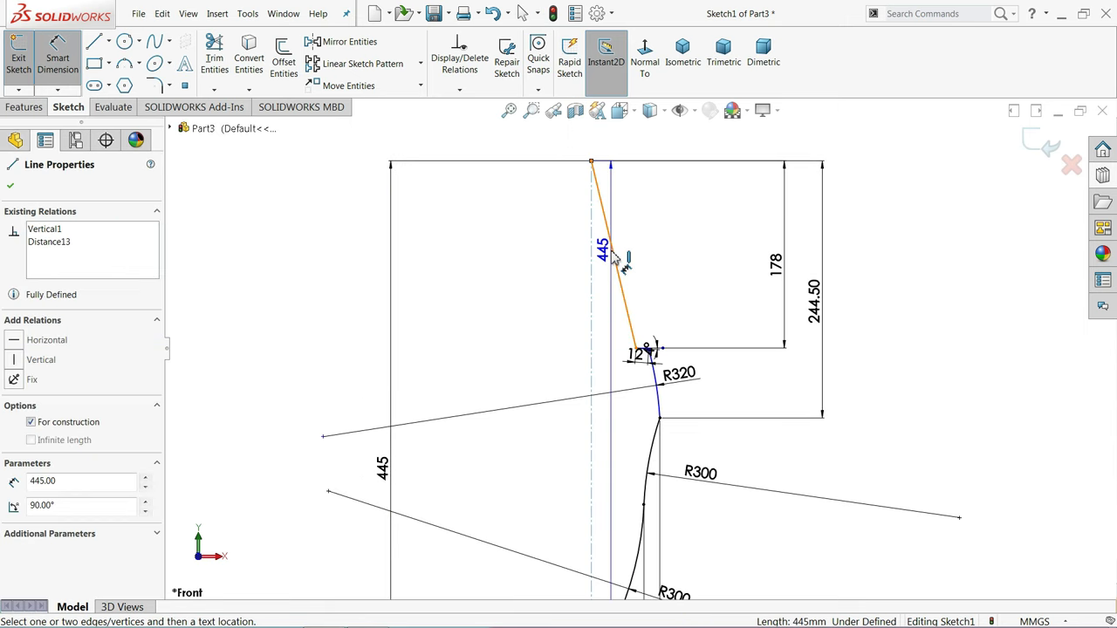
left_click(617, 258)
left_click(609, 267)
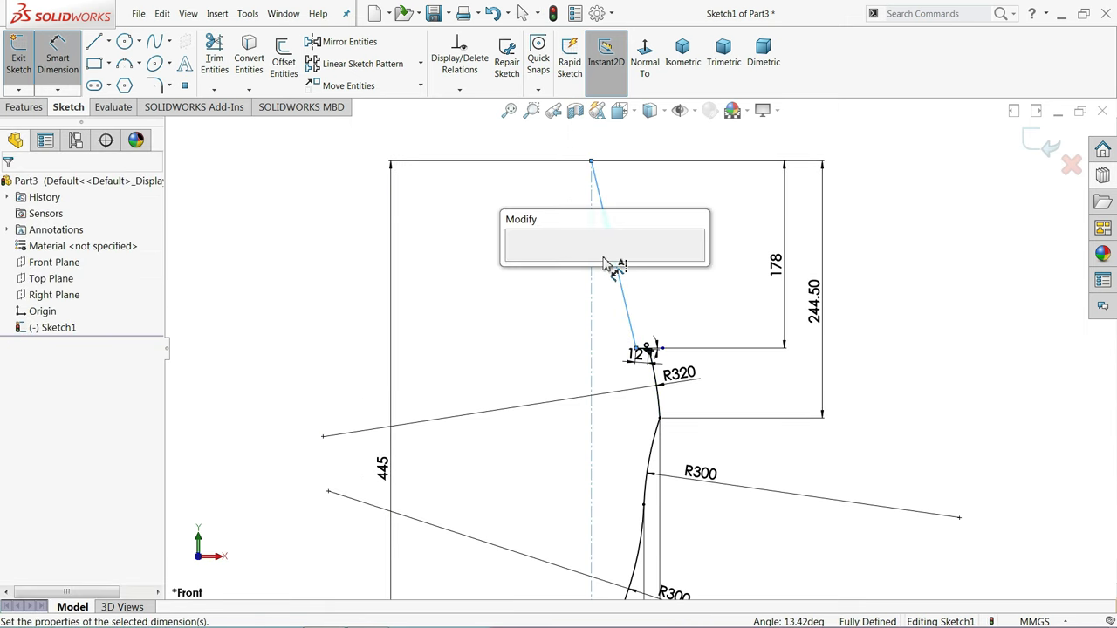
type("10")
left_click(517, 261)
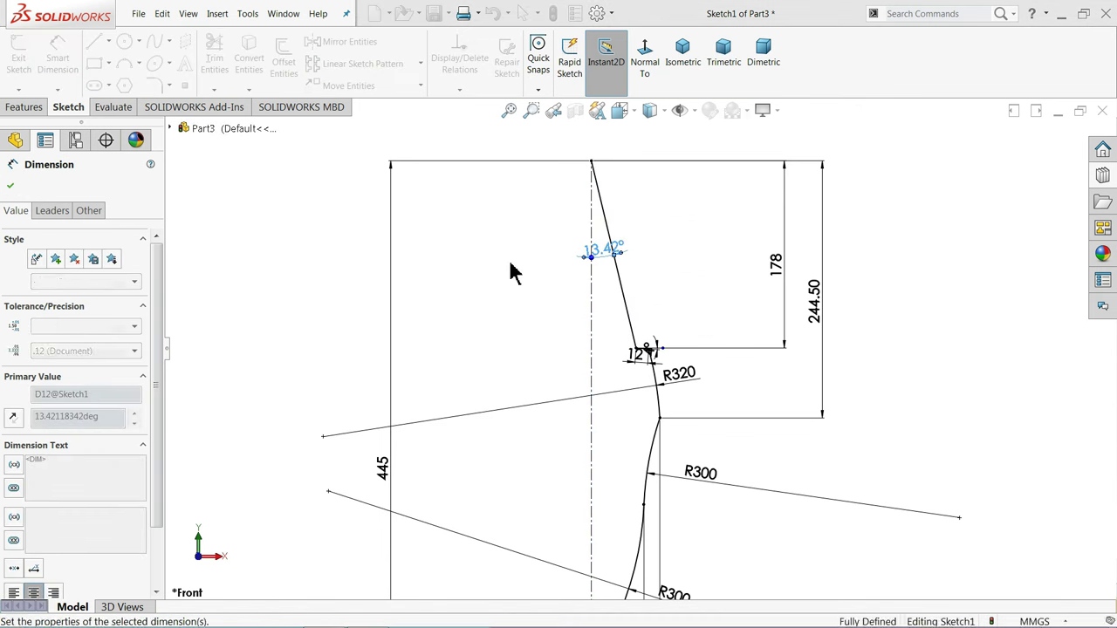
key("Escape")
Reposition the 4° and 12 mm dimensions clear of the short line, with the 12 mm one above it
key("f")
scroll(627, 409, "up", 4)
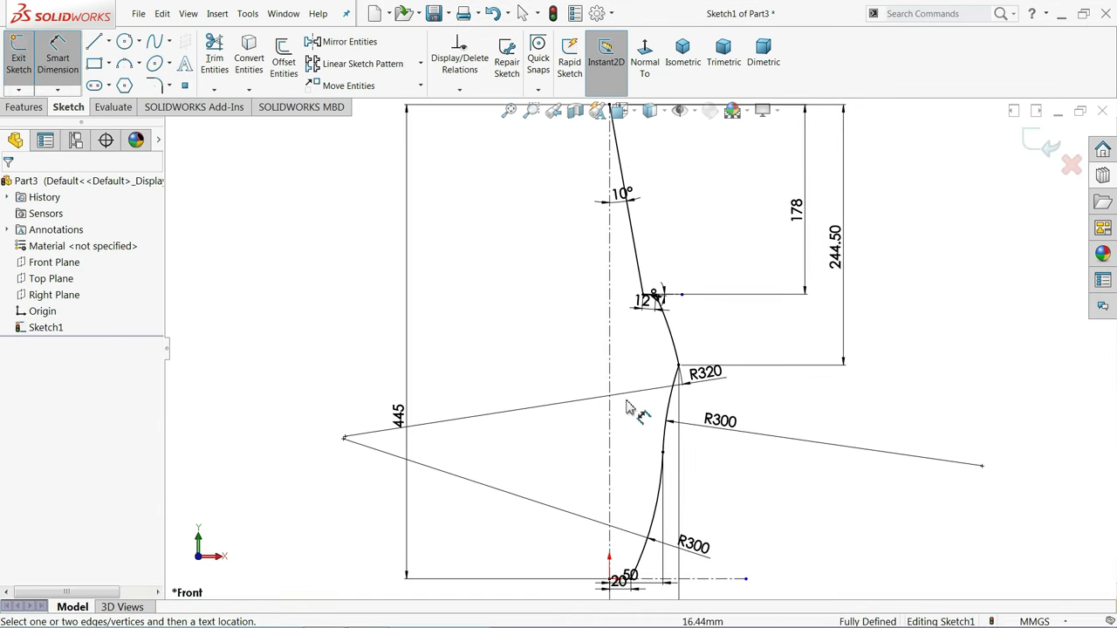
left_click(650, 315)
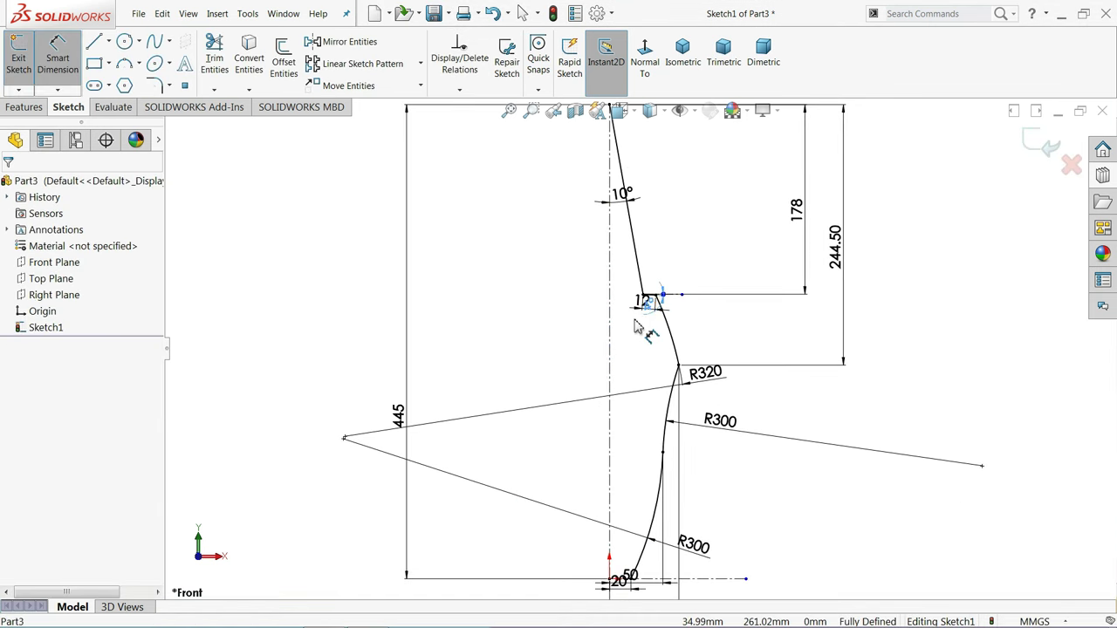
left_click(738, 309)
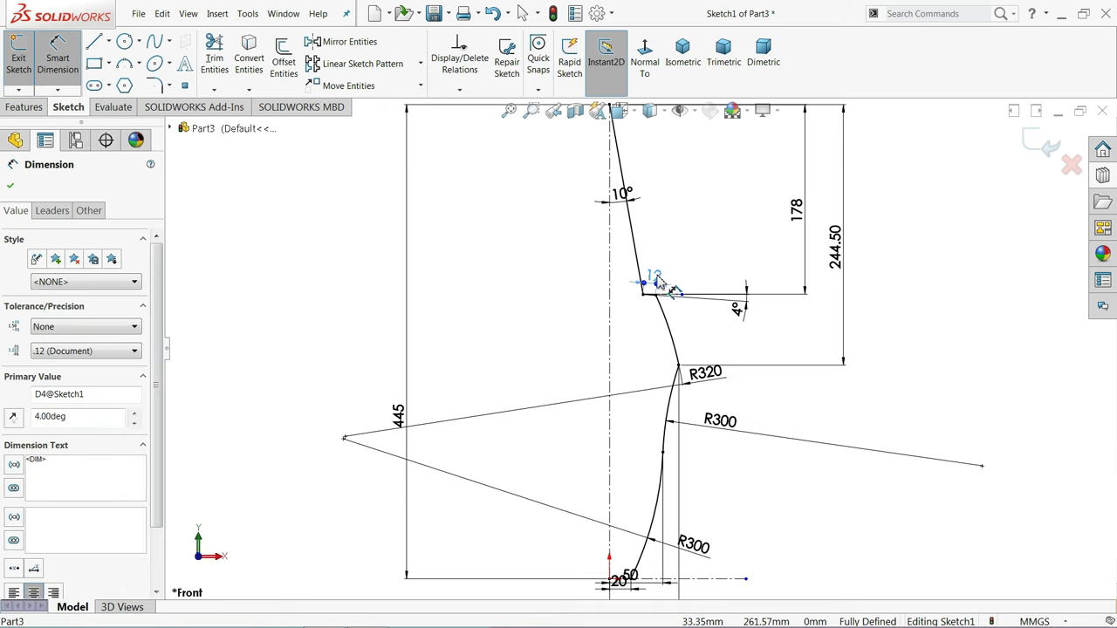
key("Escape")
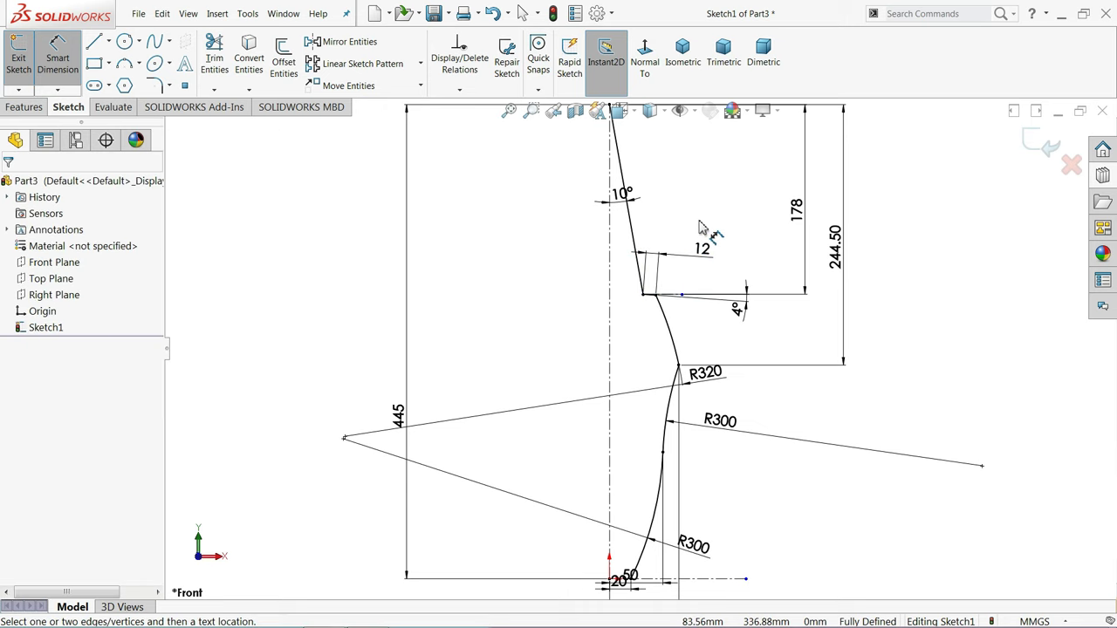
Spread out the 20, 50 and 65 mm horizontal dimensions in a stack below the origin
scroll(704, 258, "down", 2)
scroll(703, 463, "down", 1)
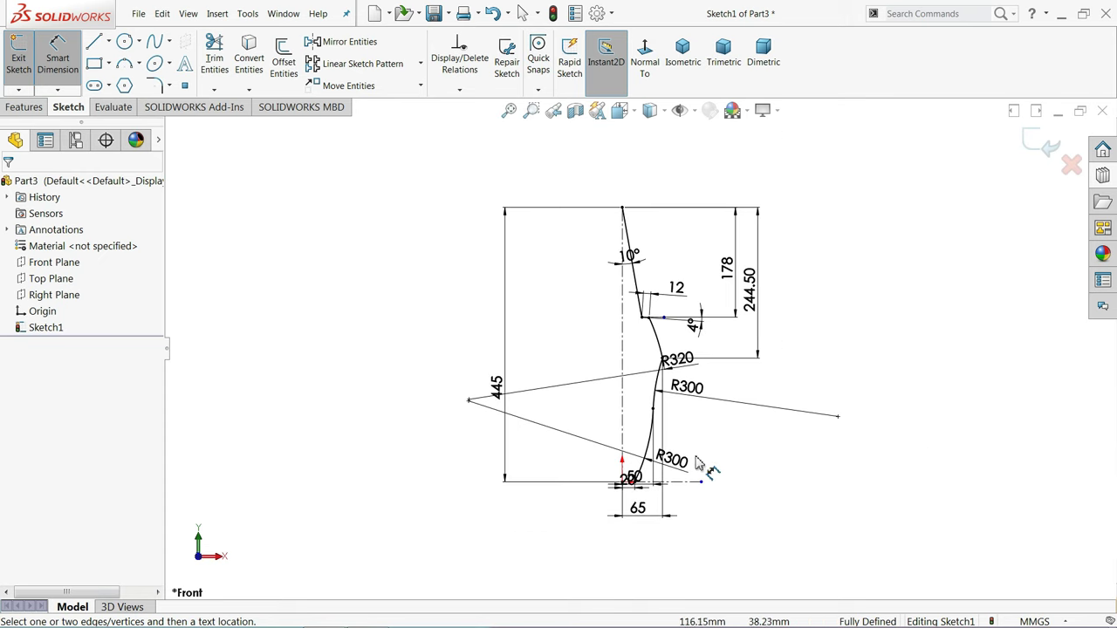
scroll(635, 484, "up", 3)
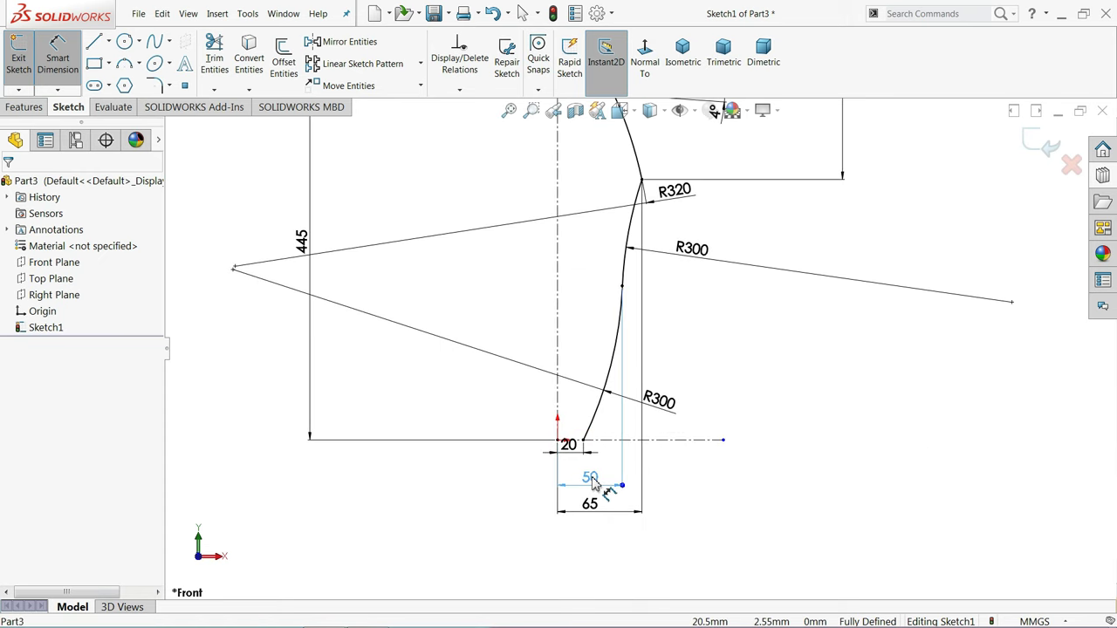
left_click(592, 482)
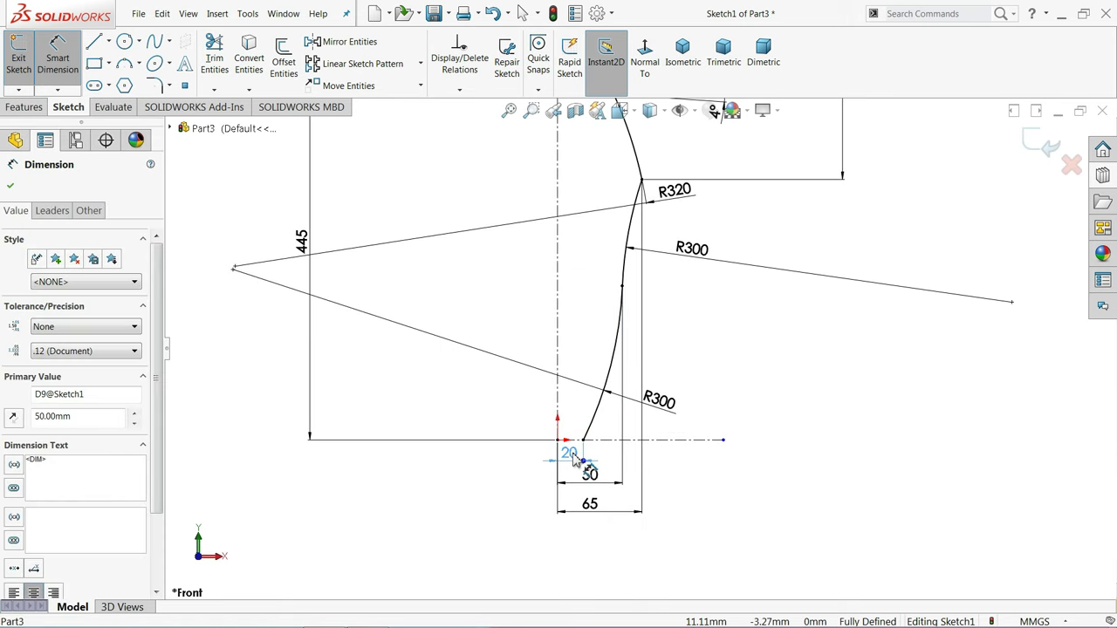
left_click(507, 474)
Move the R320 and both R300 radius dimensions outward so their labels clear the profile
scroll(506, 471, "down", 4)
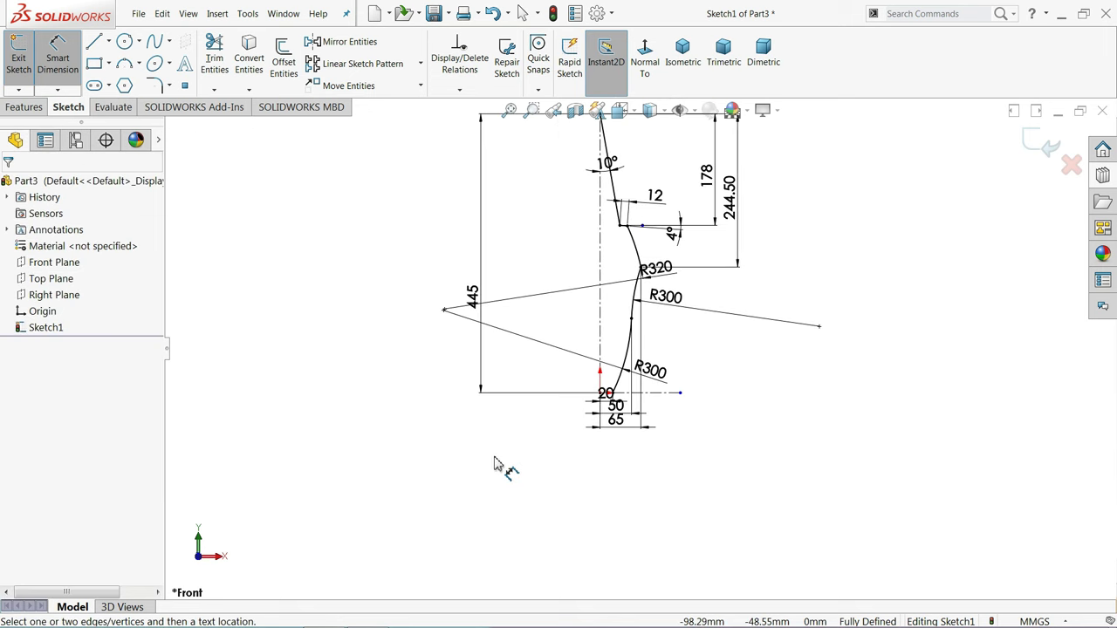
scroll(598, 362, "up", 3)
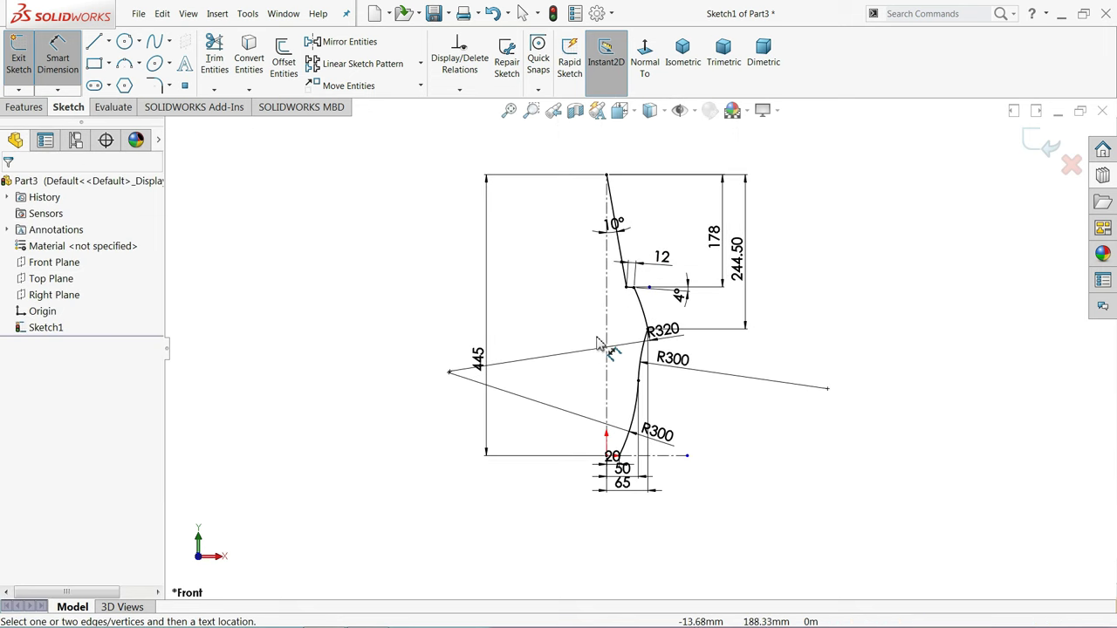
left_click(693, 339)
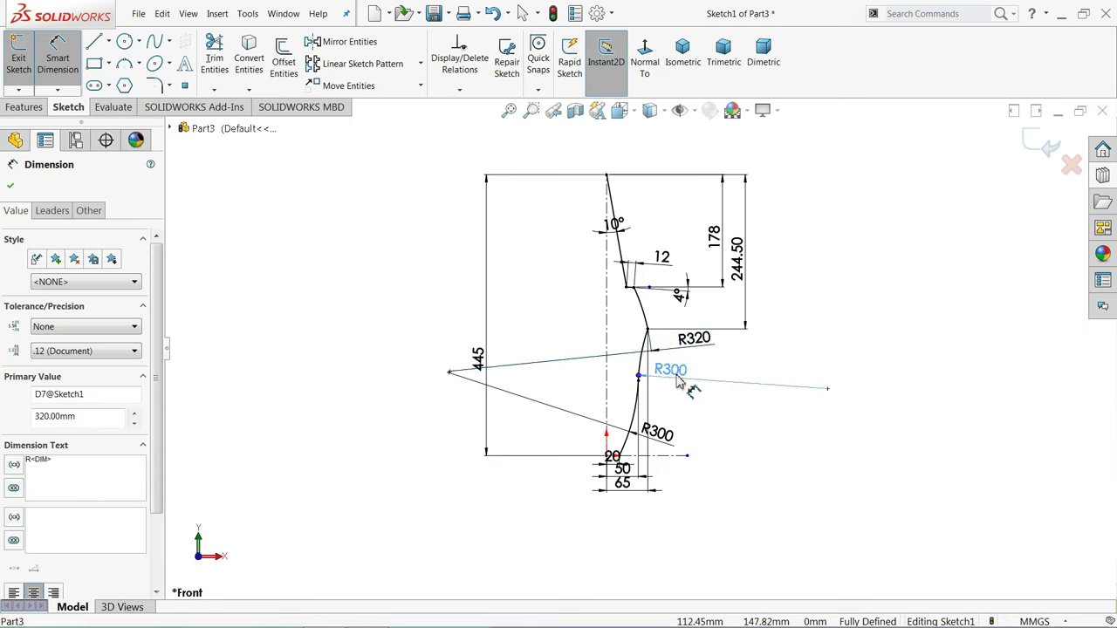
left_click(677, 438)
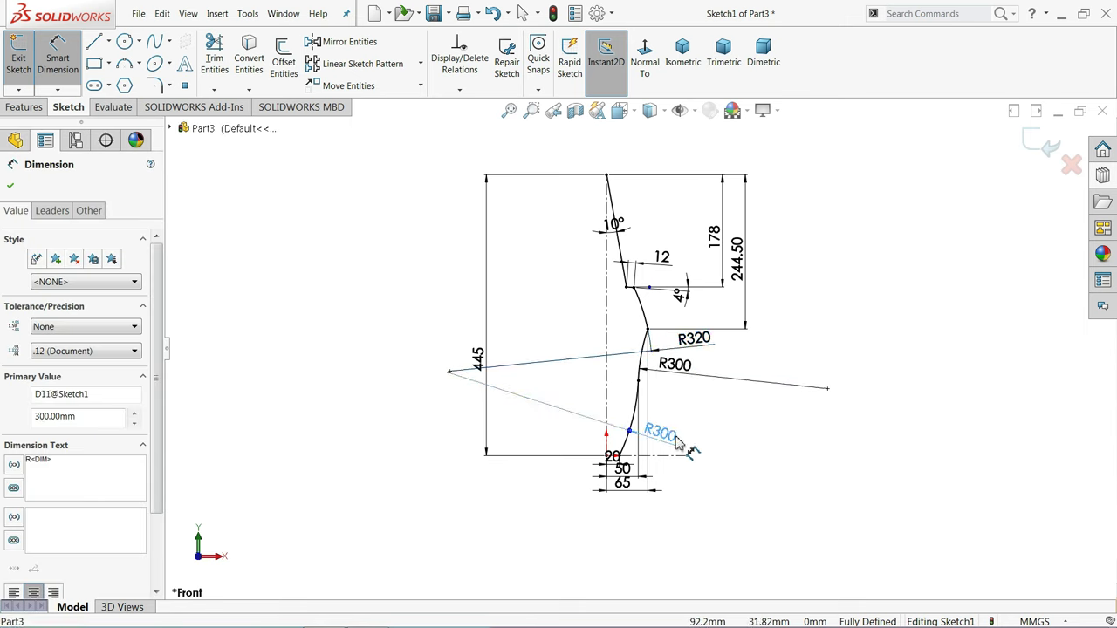
left_click(879, 330)
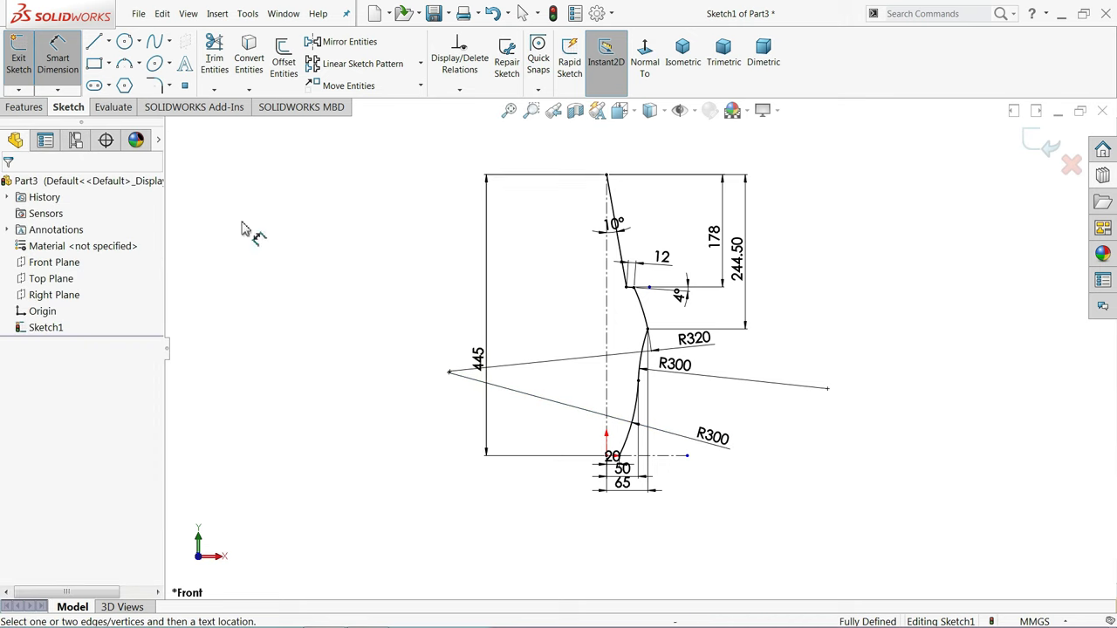
Enable the Surfaces command set in the CommandManager and switch to it
right_click(104, 115)
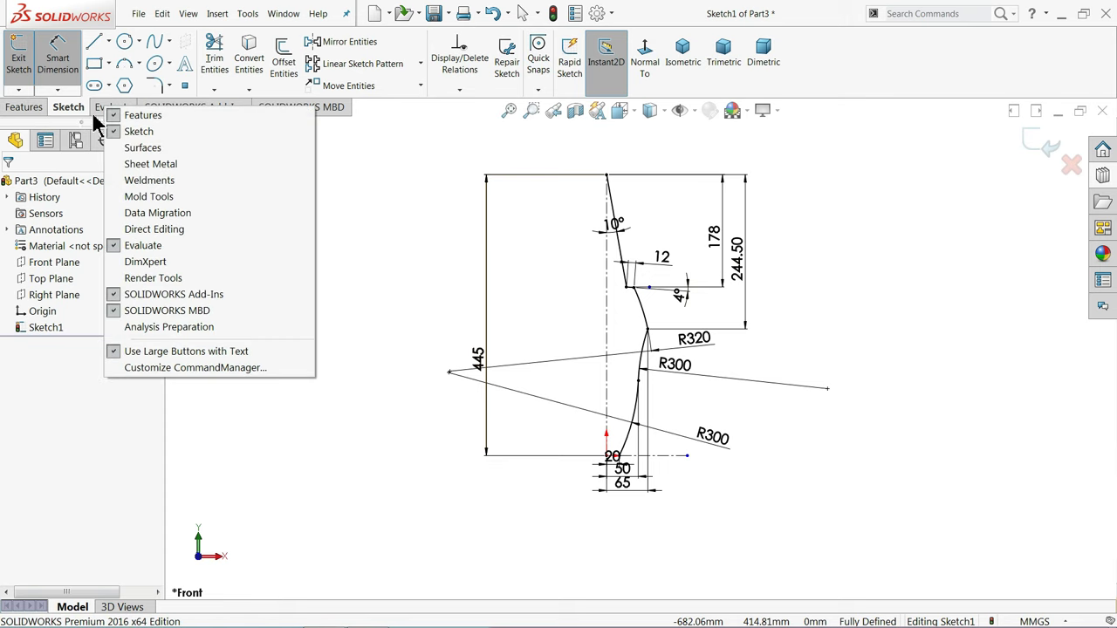
left_click(144, 149)
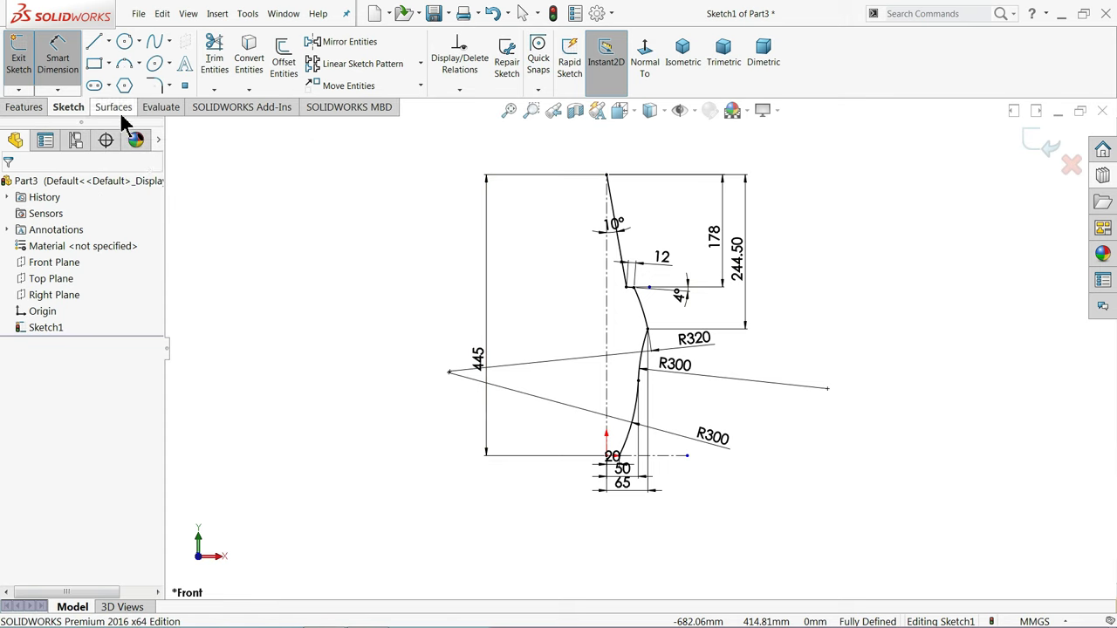
left_click(116, 109)
Extrude the open profile sketch as a surface with a blind depth of 600 mm
left_click(30, 72)
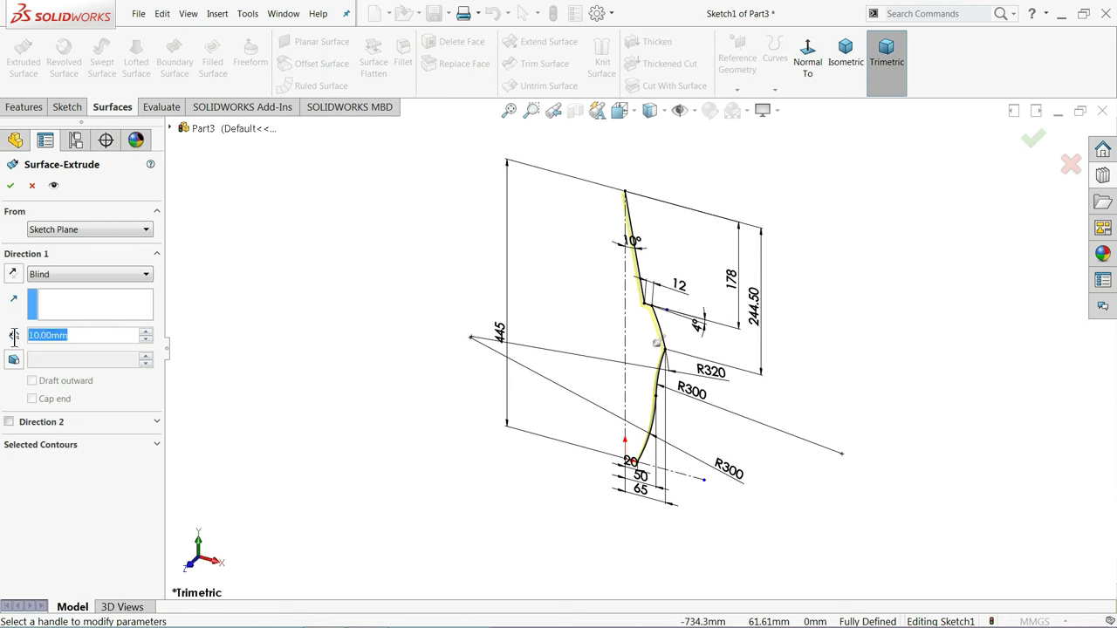
type("600")
key("Return")
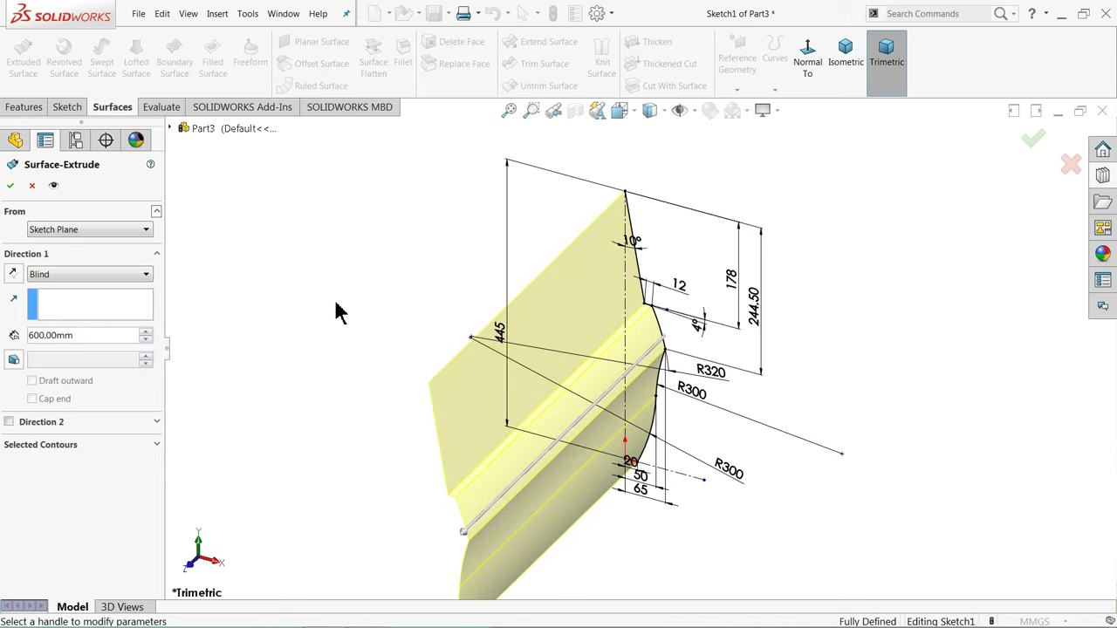
scroll(407, 379, "up", 5)
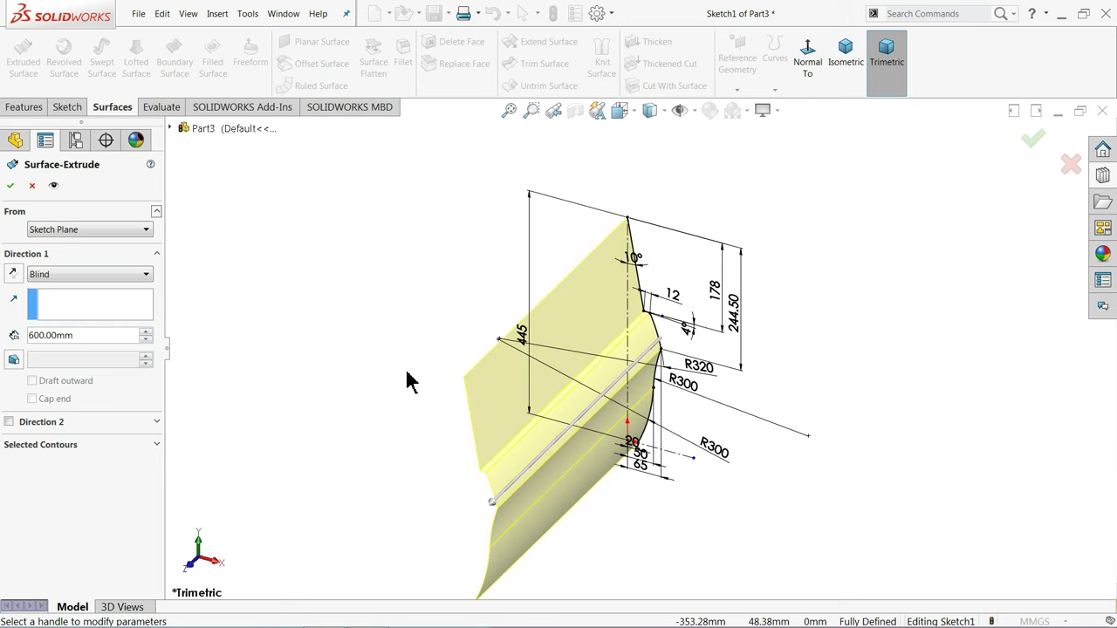
scroll(660, 421, "down", 3)
scroll(661, 421, "down", 2)
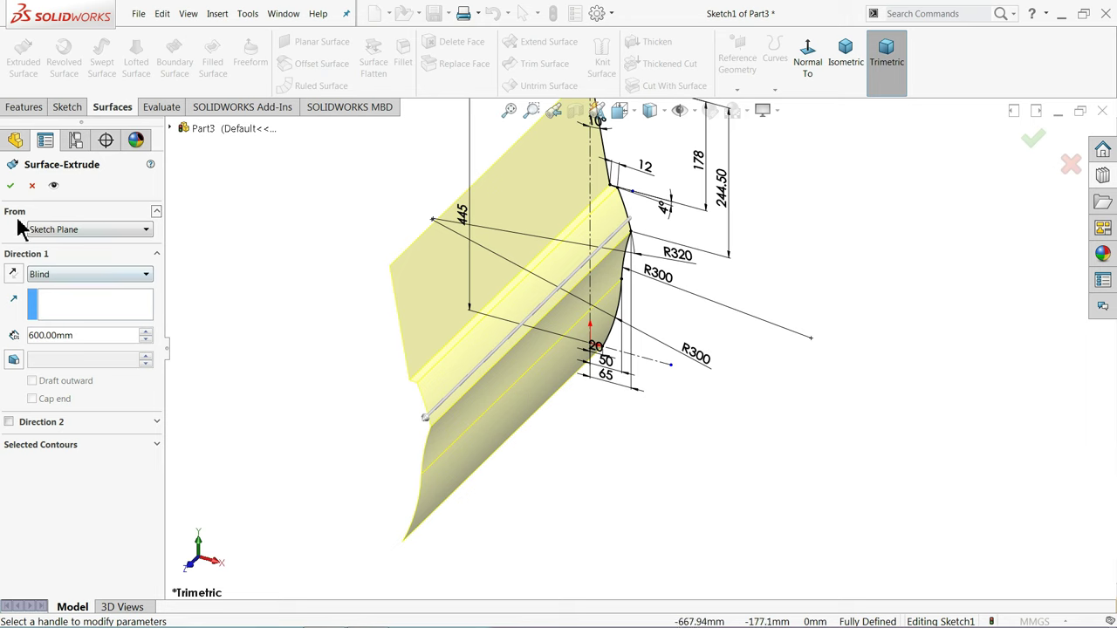
left_click(11, 186)
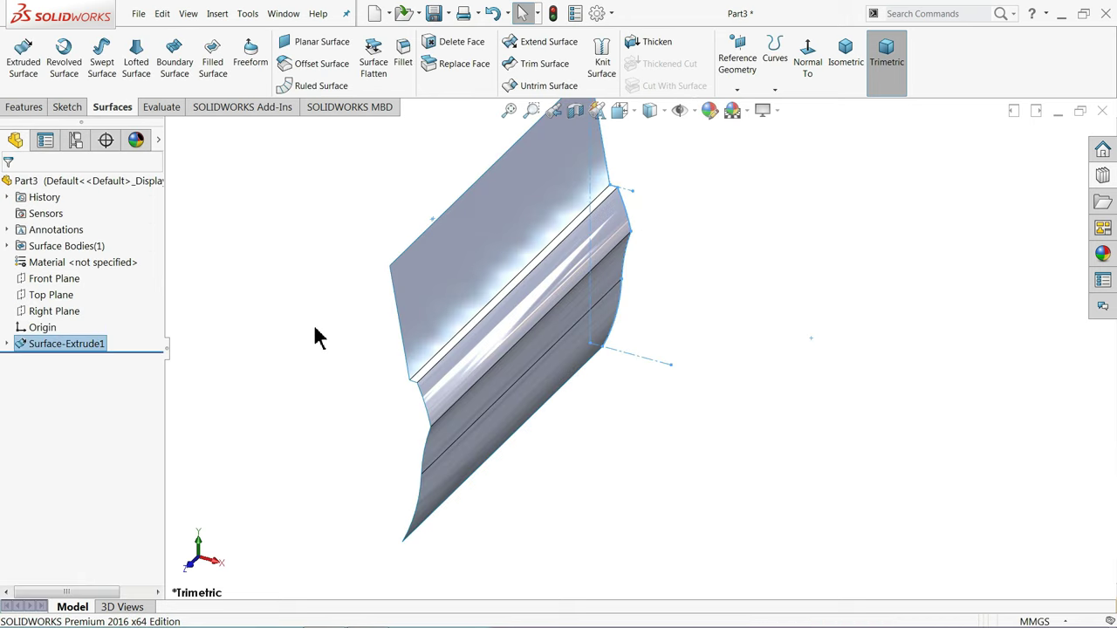
Start a new sketch on the Right Plane and orient the view normal to it
middle_click_drag(316, 334, 283, 333)
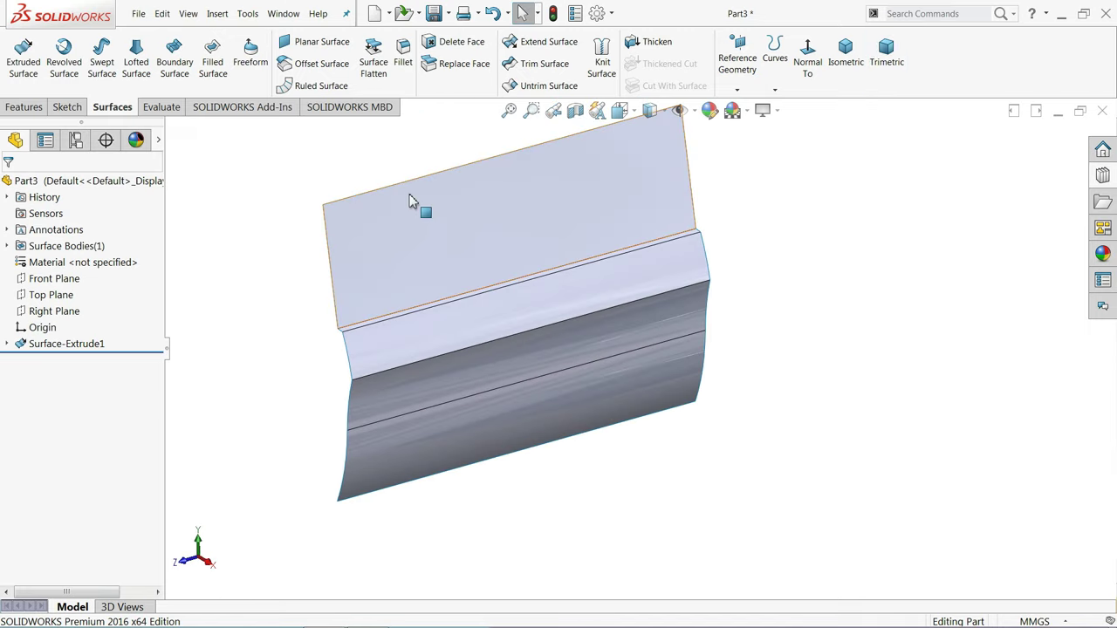
middle_click_drag(385, 431, 403, 387)
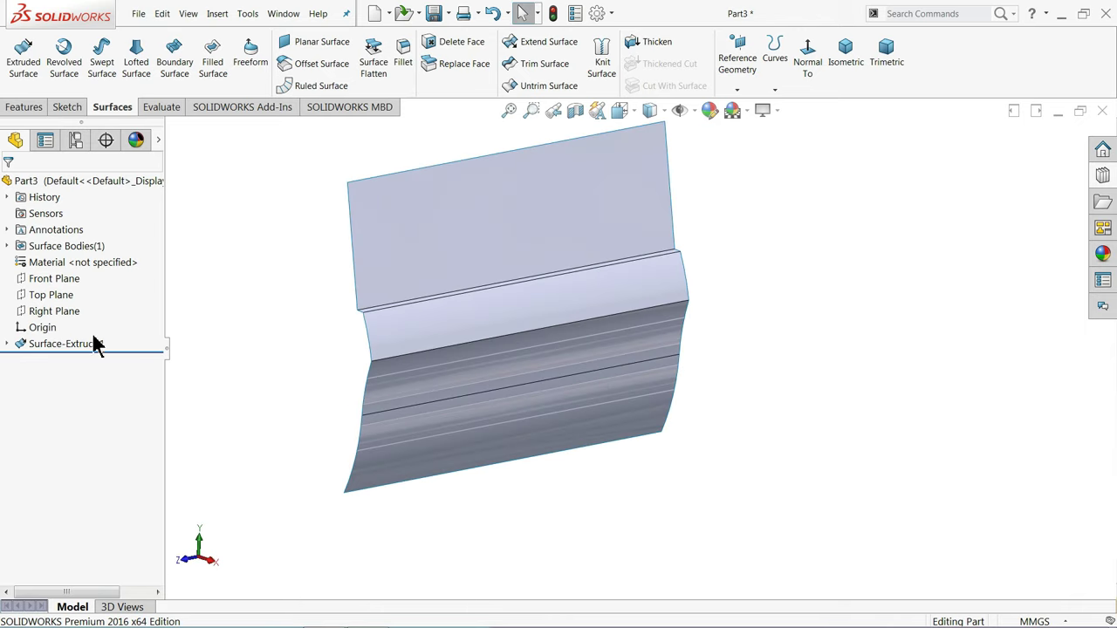
left_click(59, 311)
mouse_move(174, 345)
middle_mouse_down()
mouse_move(222, 341)
mouse_move(157, 340)
middle_mouse_up()
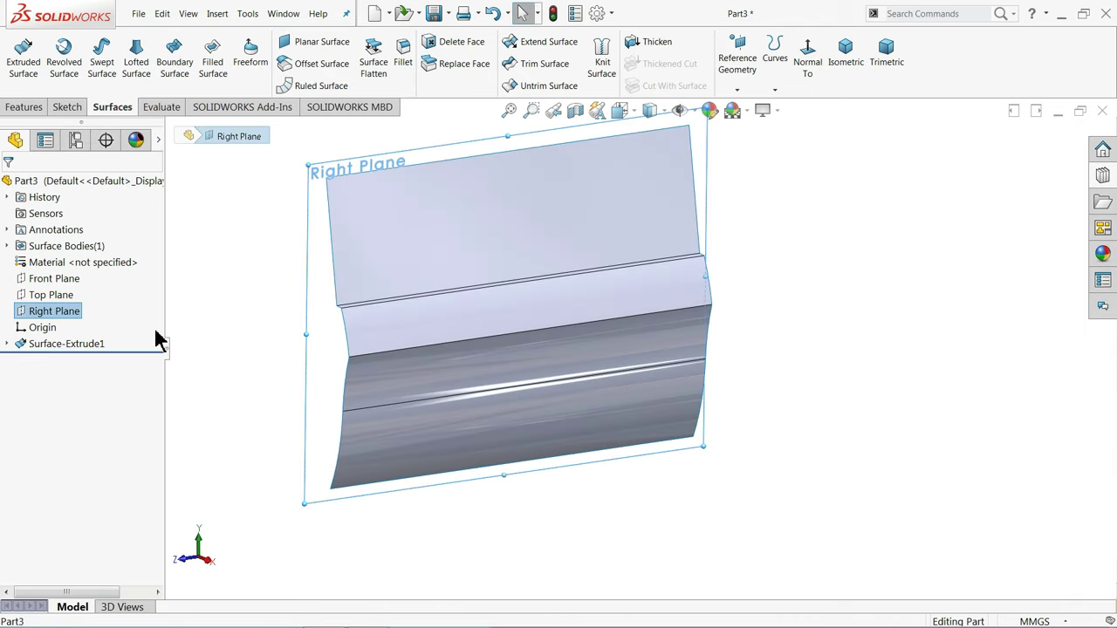
left_click(67, 106)
left_click(17, 61)
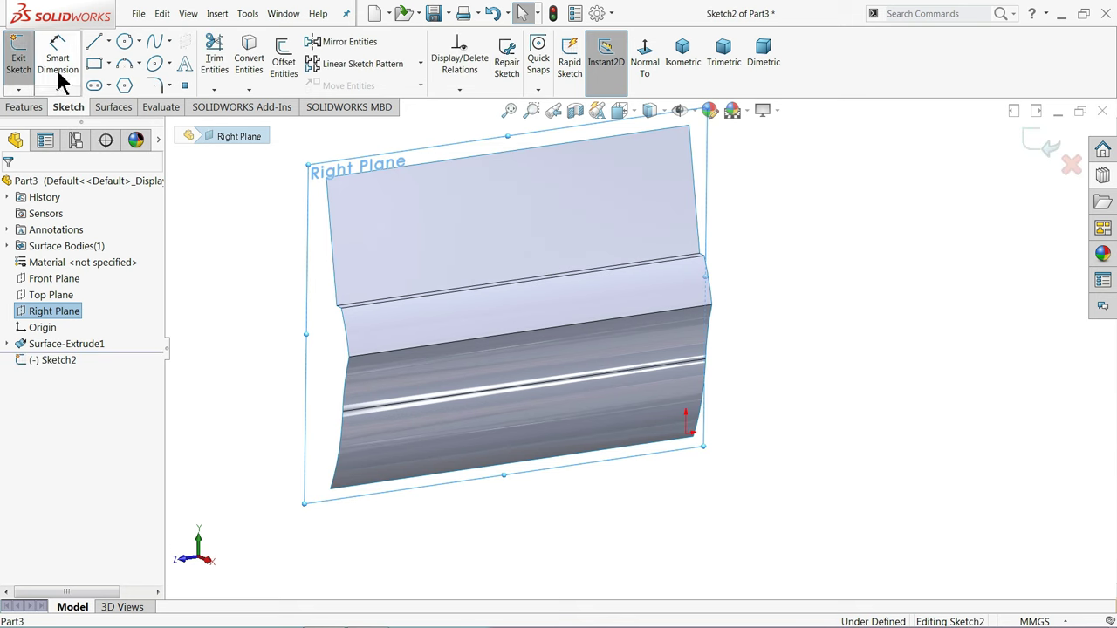
left_click(644, 60)
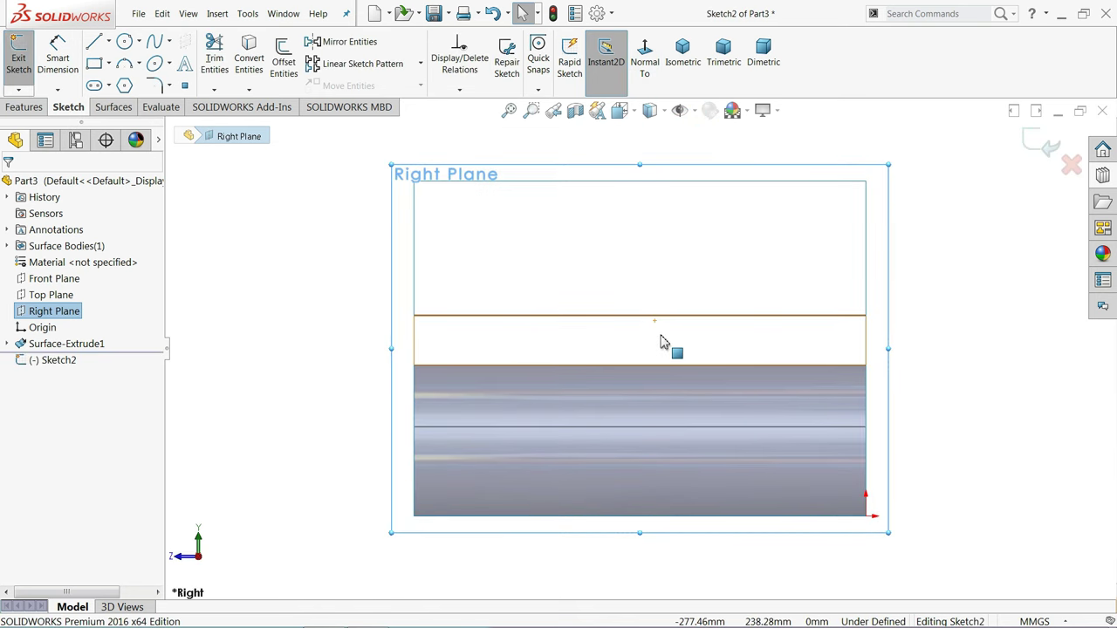
Sketch construction centerlines from the origin along the surface's bottom edge to its far corner and up the vertical edge to the upper corner
left_click(110, 41)
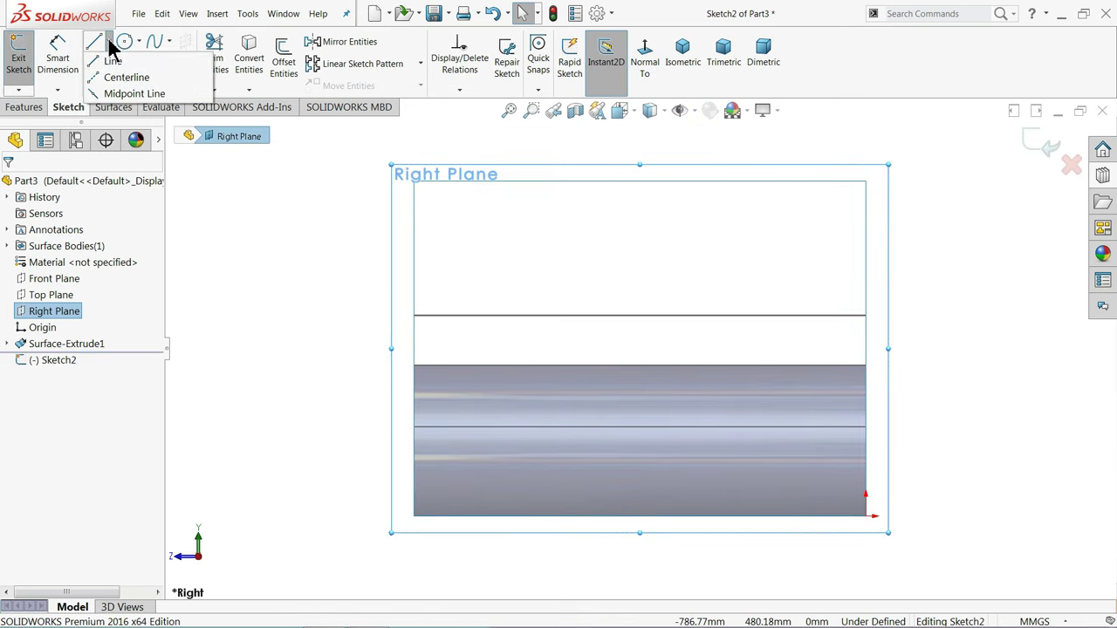
left_click(118, 77)
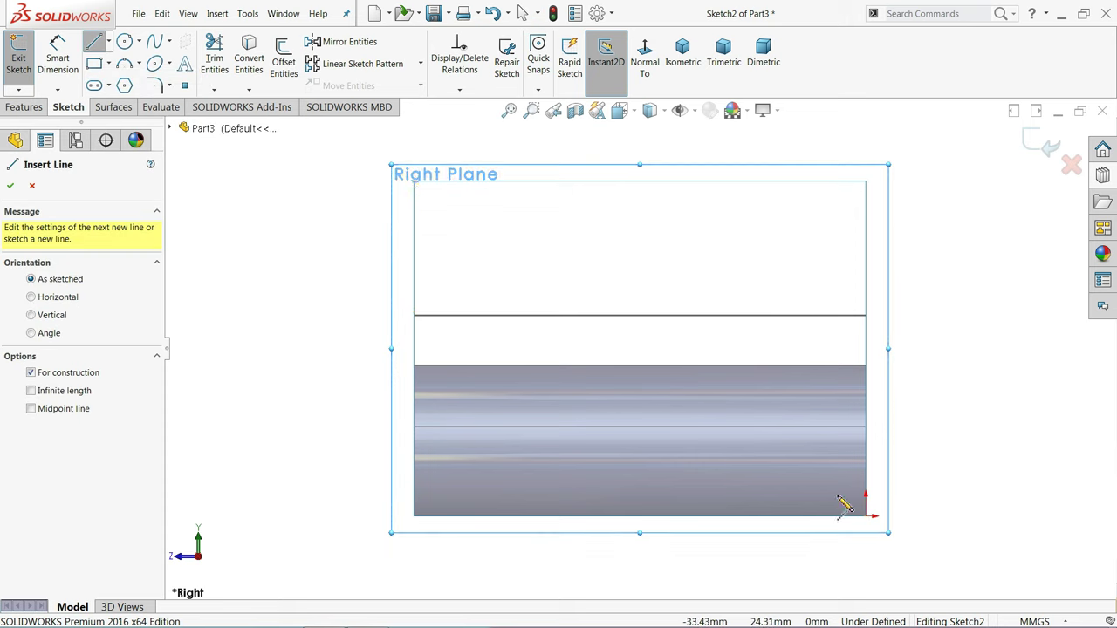
left_click(867, 516)
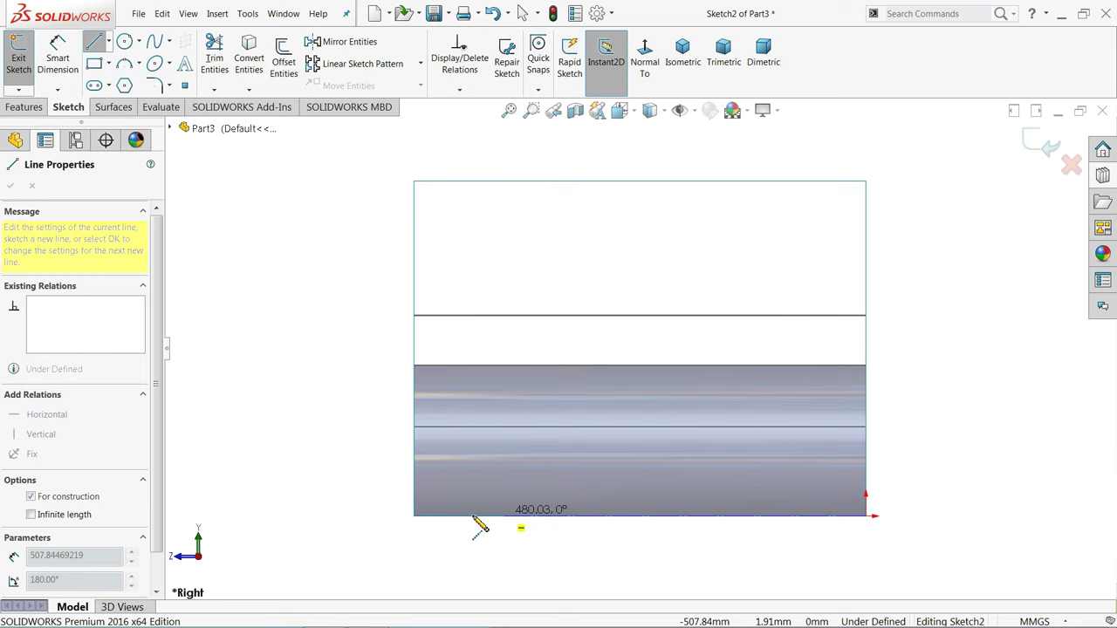
left_click(413, 515)
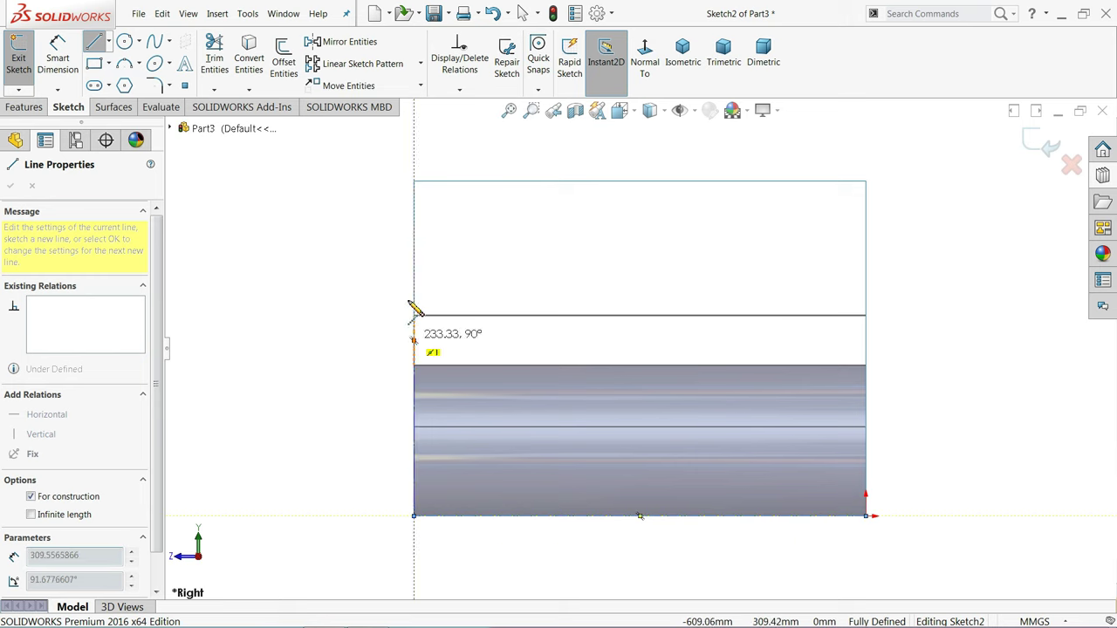
left_click(414, 182)
right_click(350, 187)
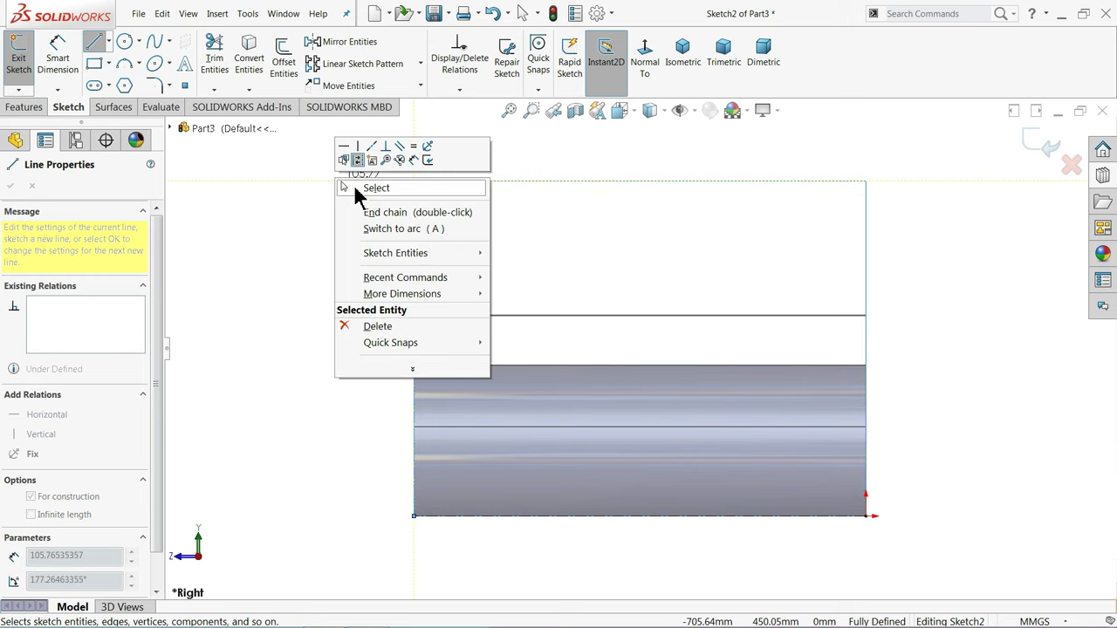
left_click(370, 187)
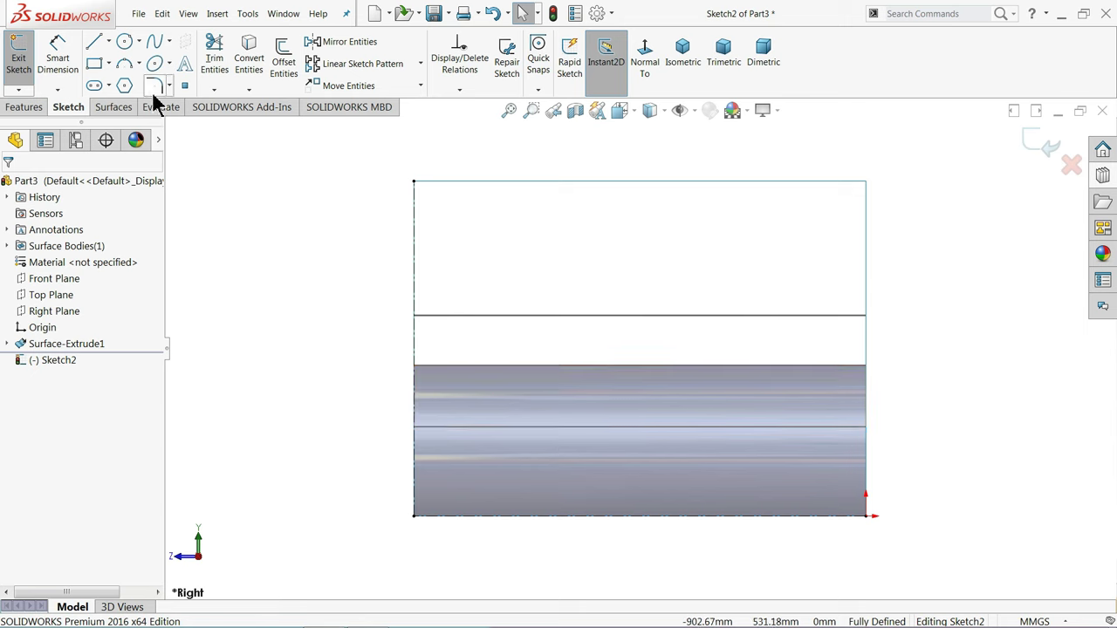
Sketch a solid line along the bottom centerline, from near its middle to about 533 mm from the origin
left_click(95, 42)
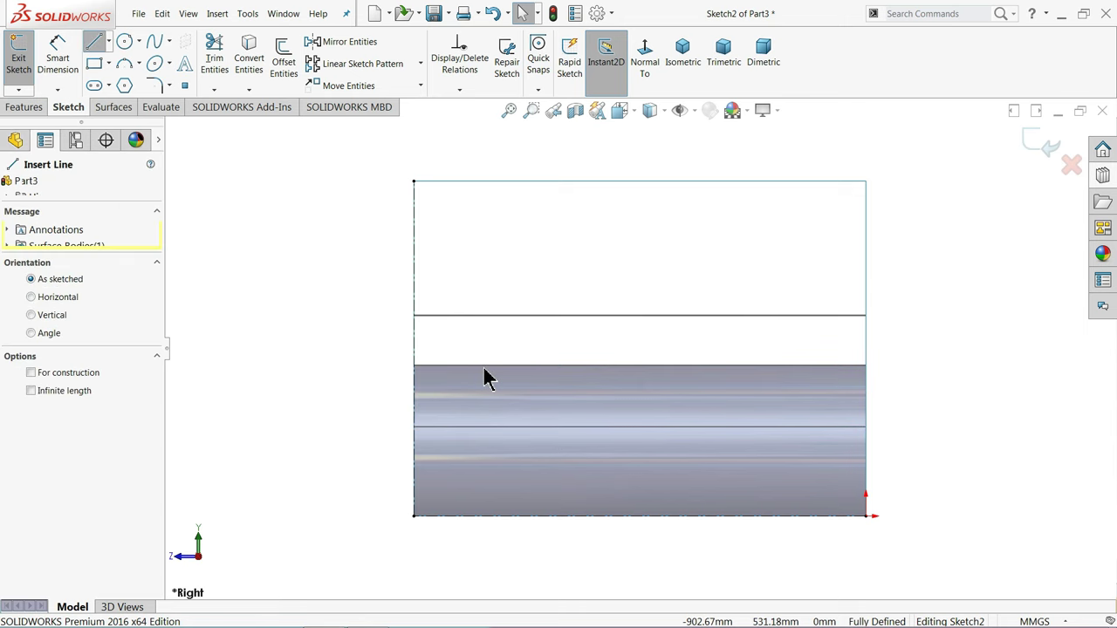
left_click(640, 517)
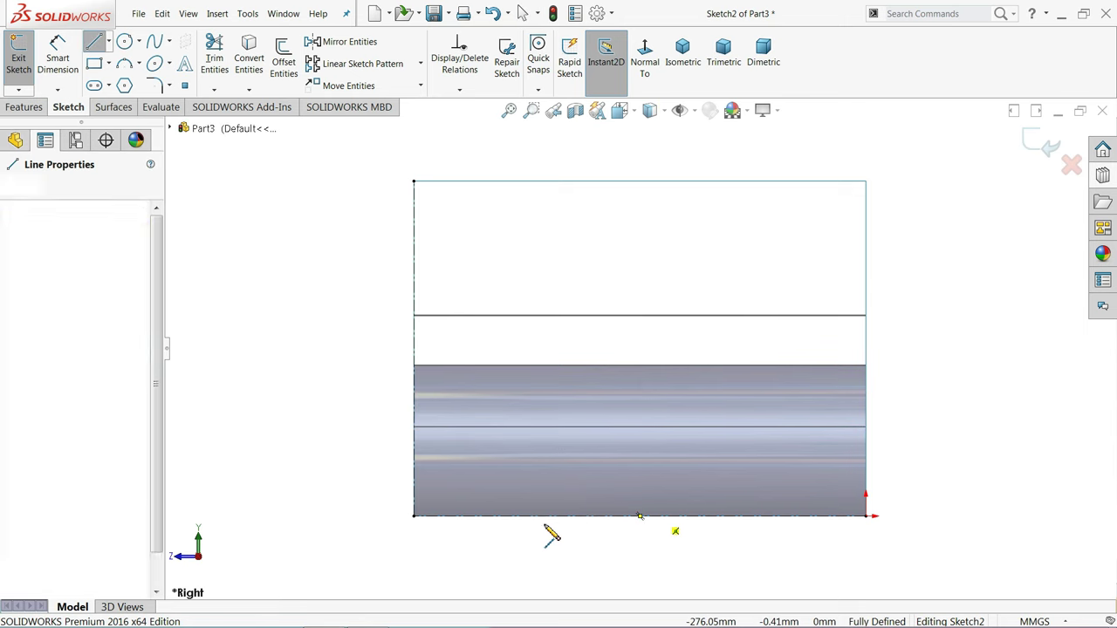
left_click(472, 517)
right_click(374, 465)
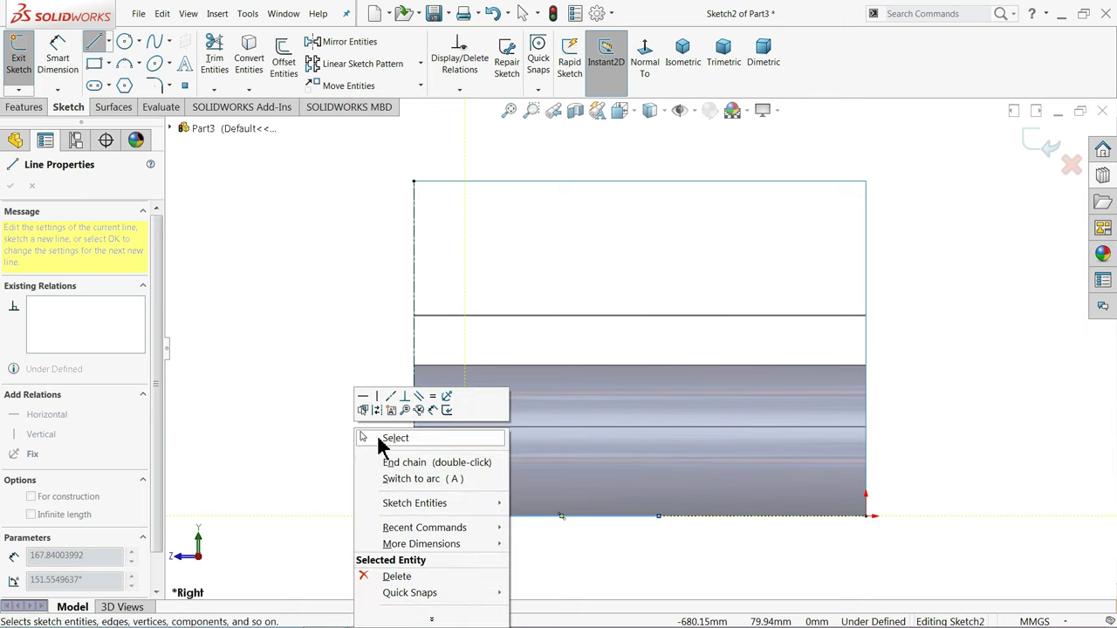
left_click(377, 436)
Sketch a shallow three-point arc from the bottom line's outer end to the vertical centerline at a height of about 214 mm
left_click(125, 64)
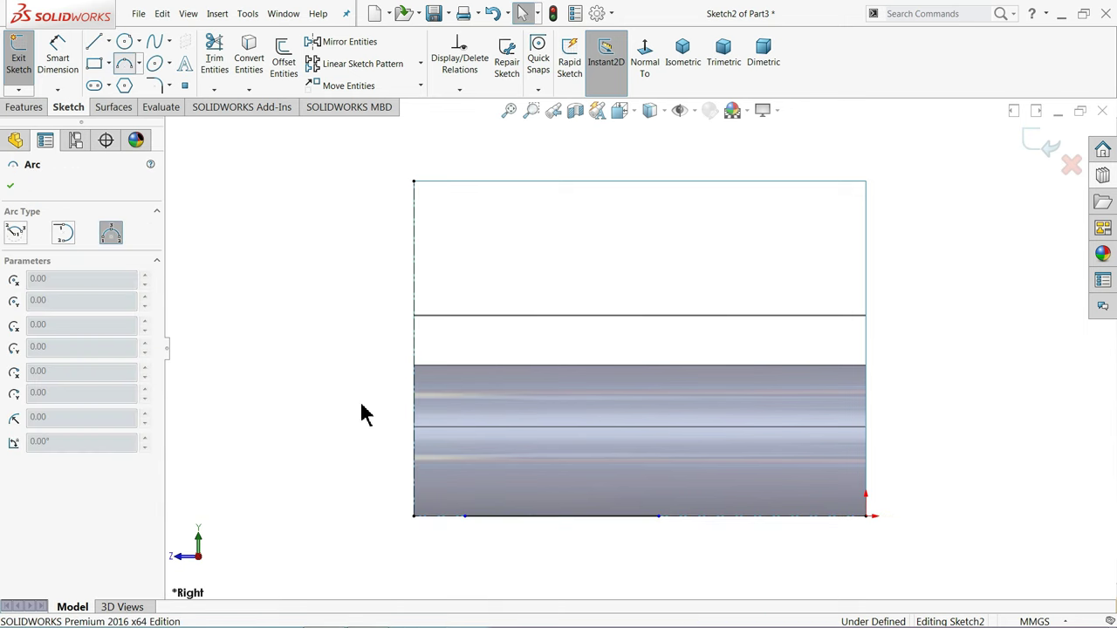
left_click(465, 515)
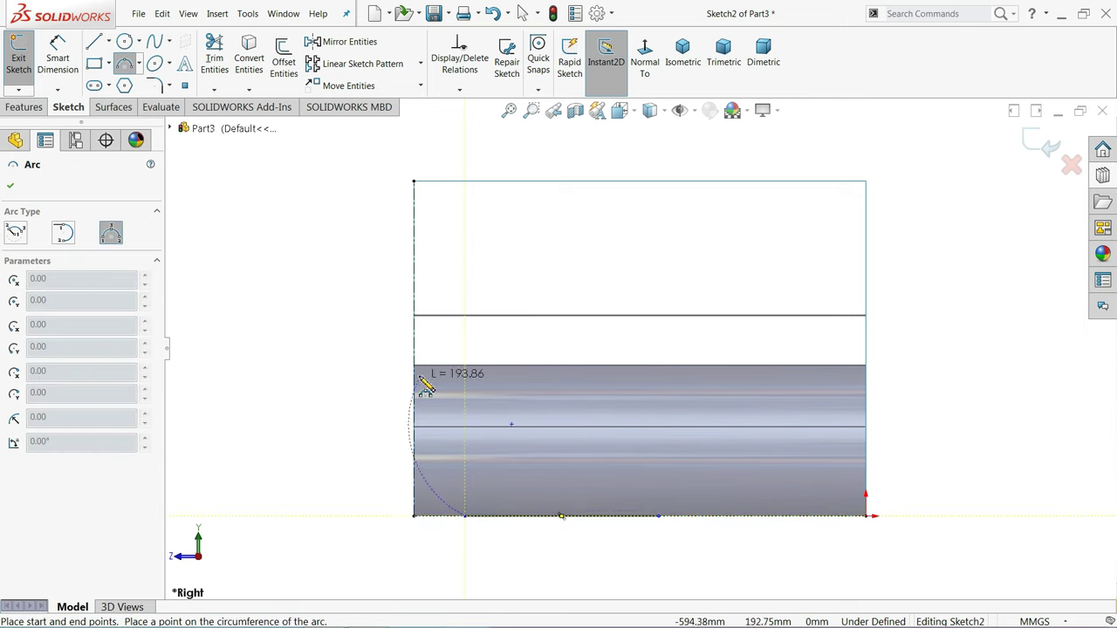
left_click(413, 354)
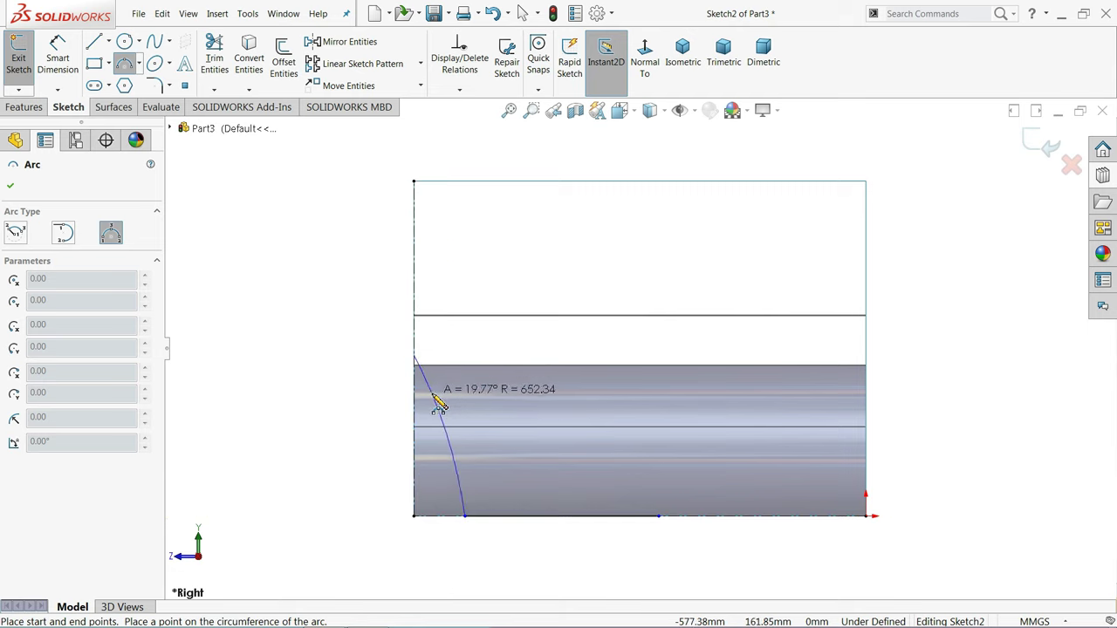
left_click(429, 409)
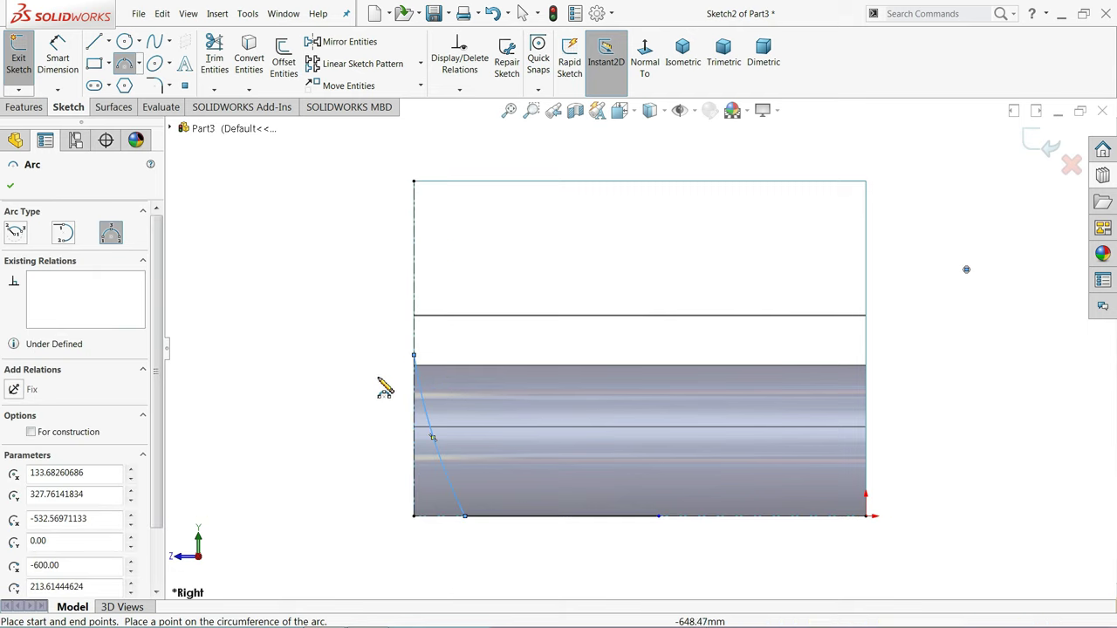
Sketch a slanted line from the arc's upper end to the surface's top edge, about 542 mm horizontally from the origin
left_click(96, 43)
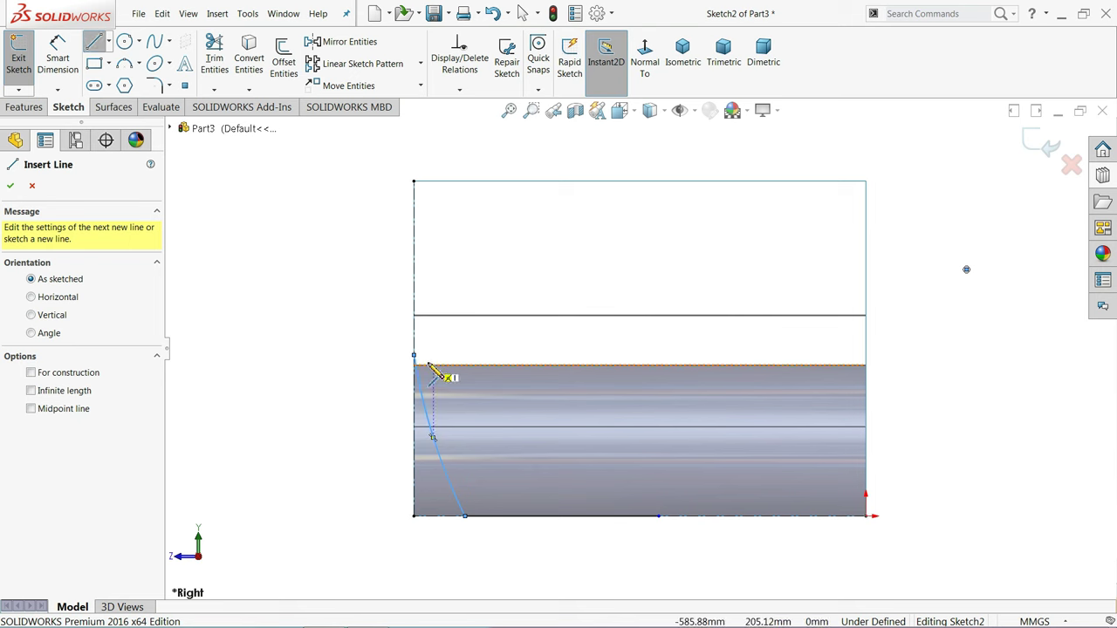
left_click(414, 356)
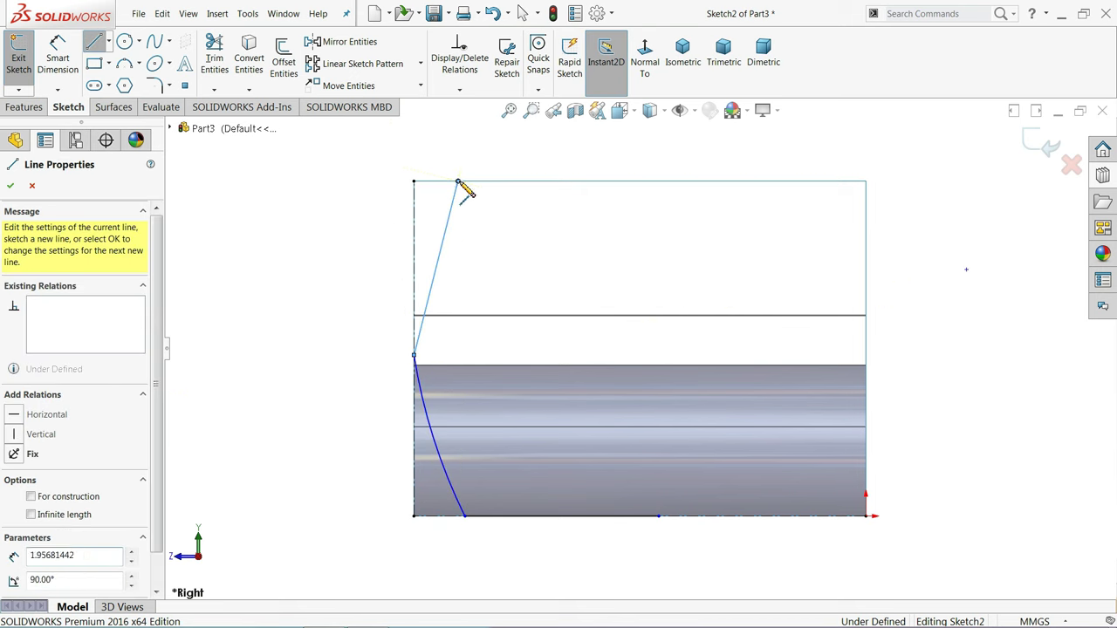
left_click(459, 181)
right_click(482, 224)
left_click(503, 231)
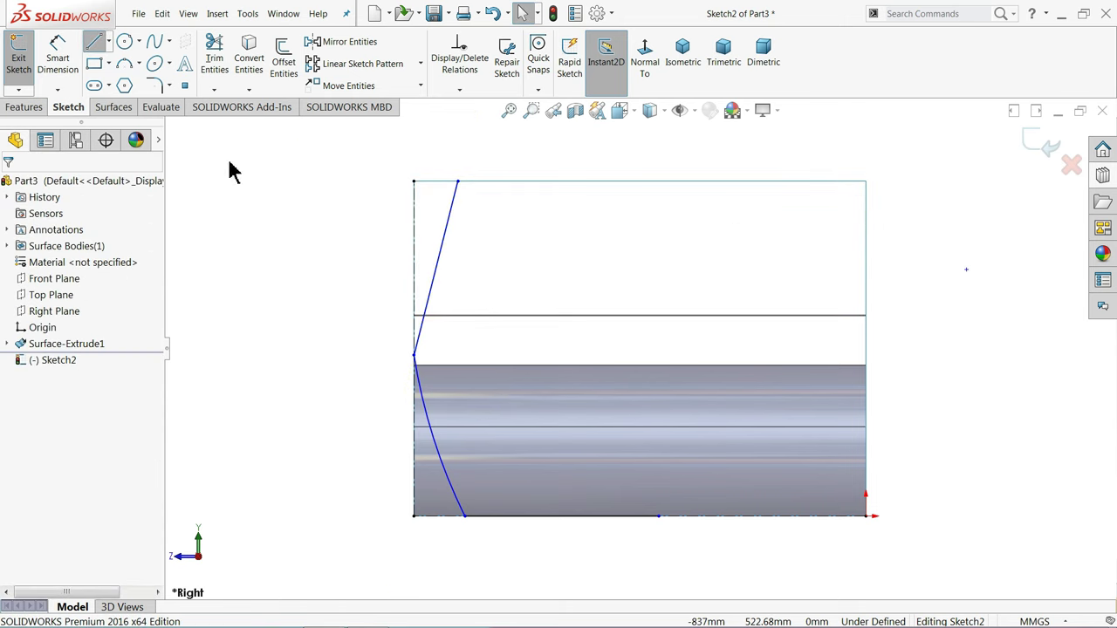
Sketch two connected lines from the bottom line's inner end, rising toward the origin side, then angling back to about 184 mm across and 406 mm high
key("l")
left_click(659, 515)
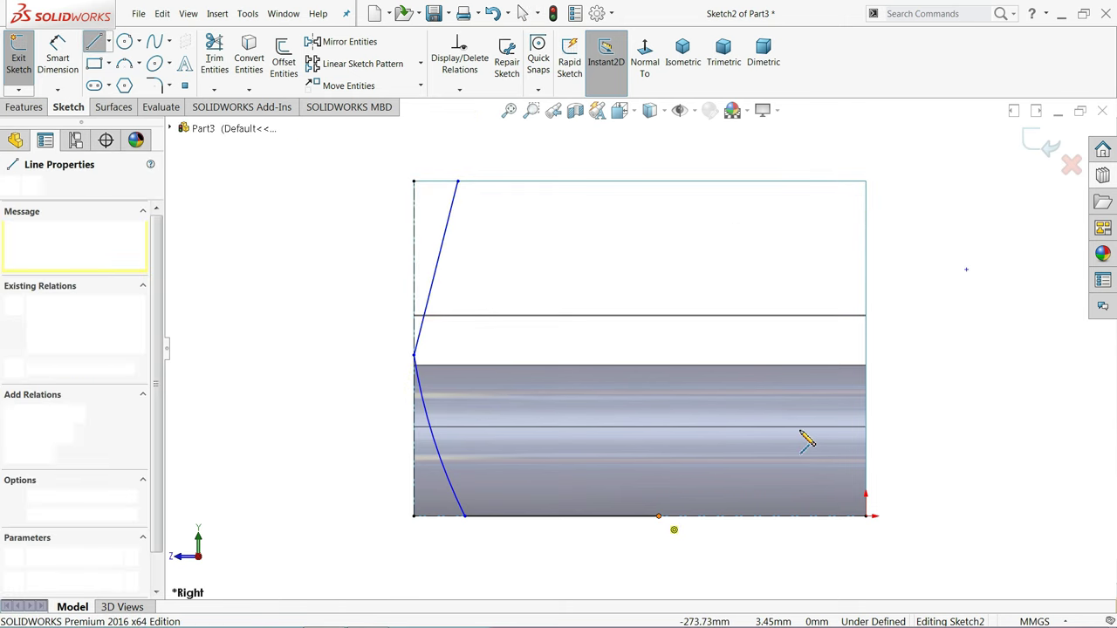
left_click(830, 338)
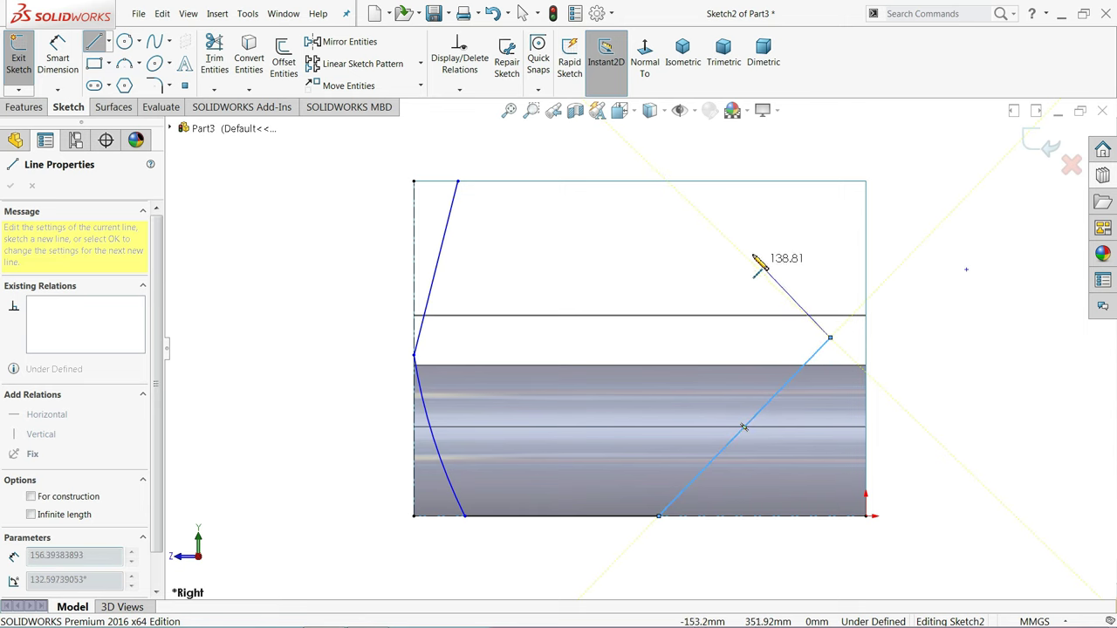
left_click(727, 211)
right_click(765, 210)
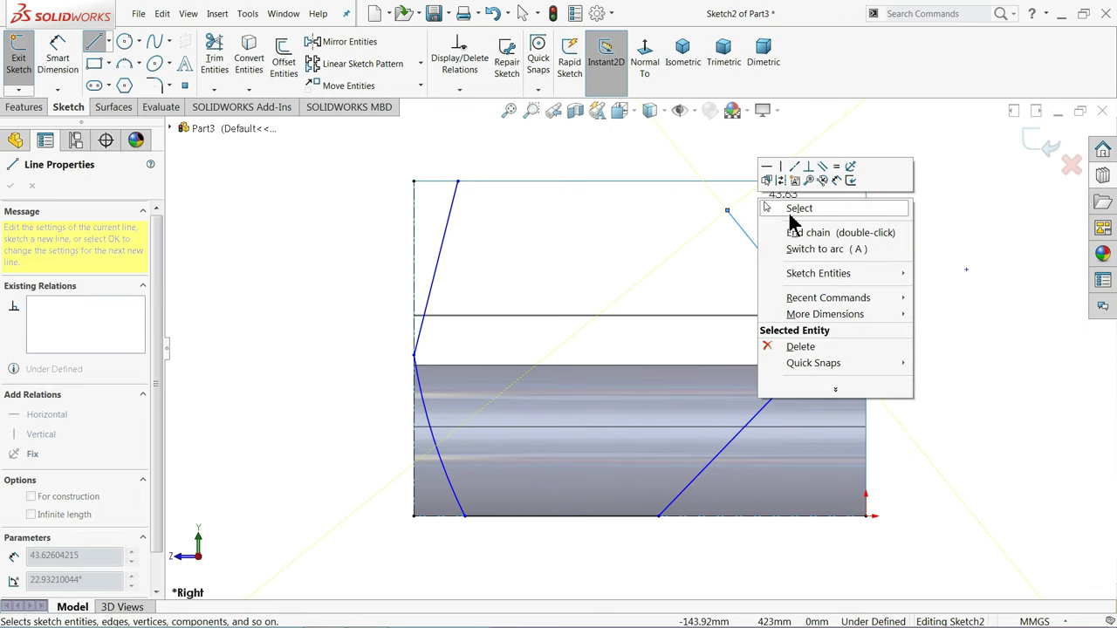
left_click(783, 208)
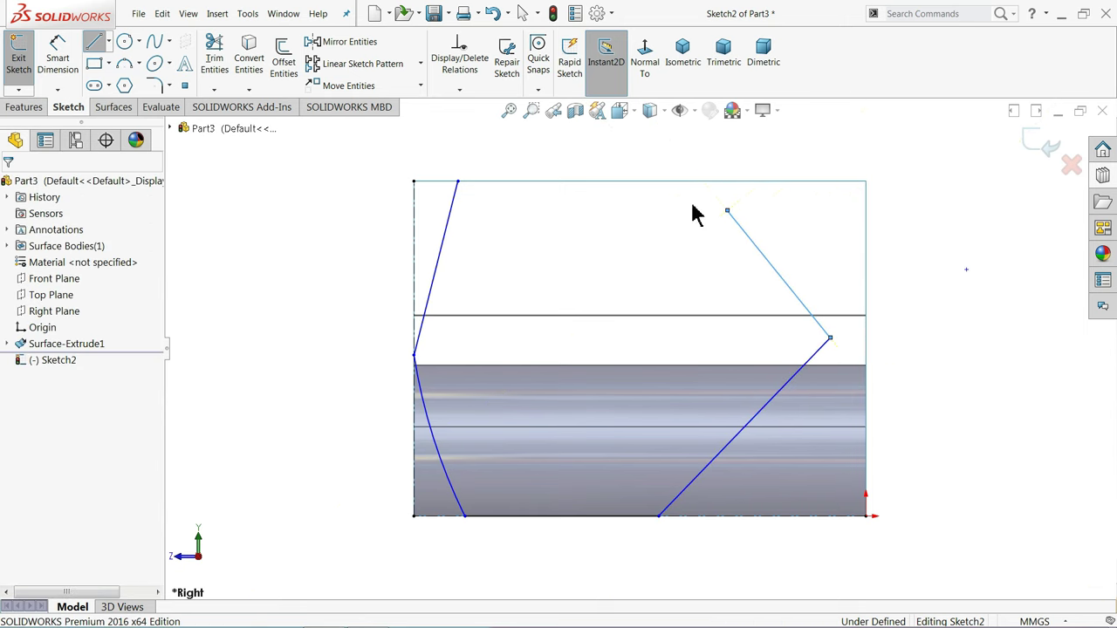
Close the profile's top with a shallow upward-bulging three-point arc between the upper ends of the two slanted sides
left_click(125, 64)
left_click(458, 182)
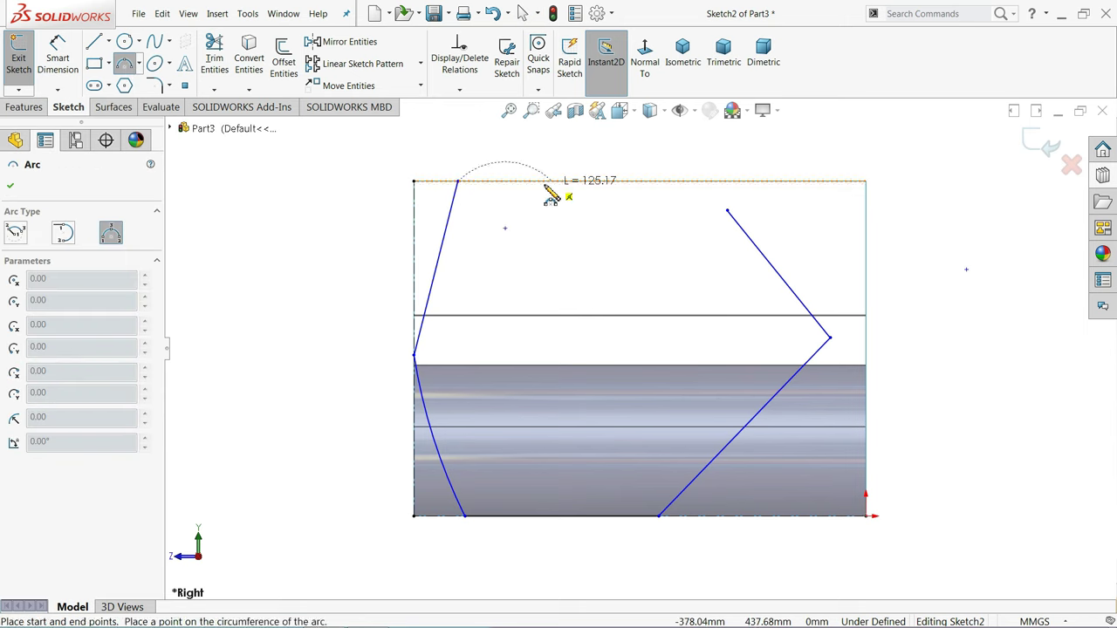
left_click(727, 210)
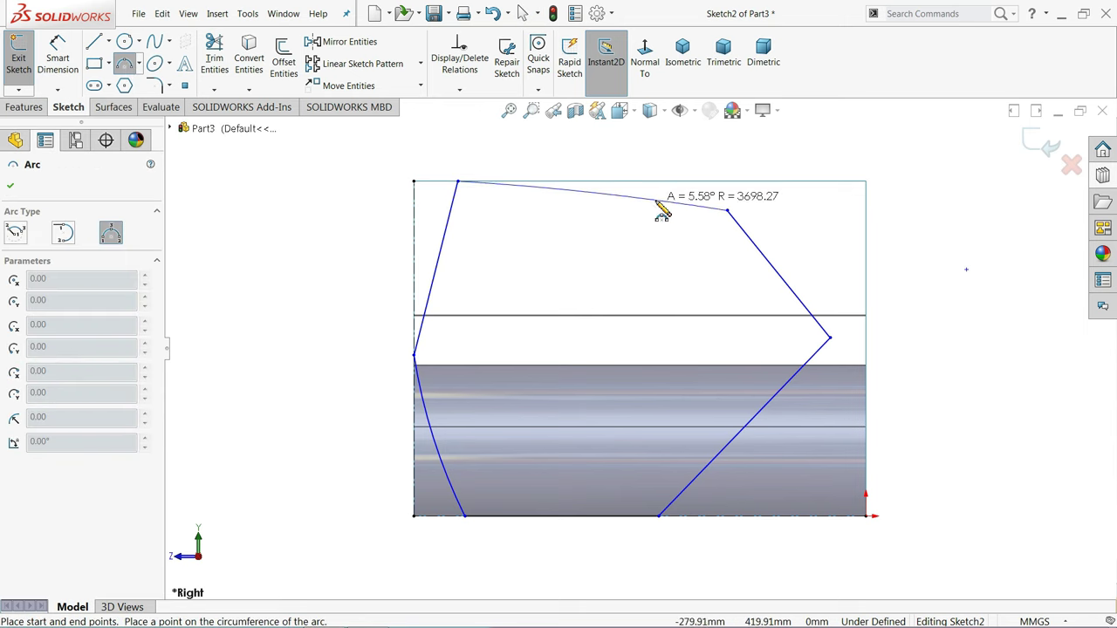
left_click(661, 203)
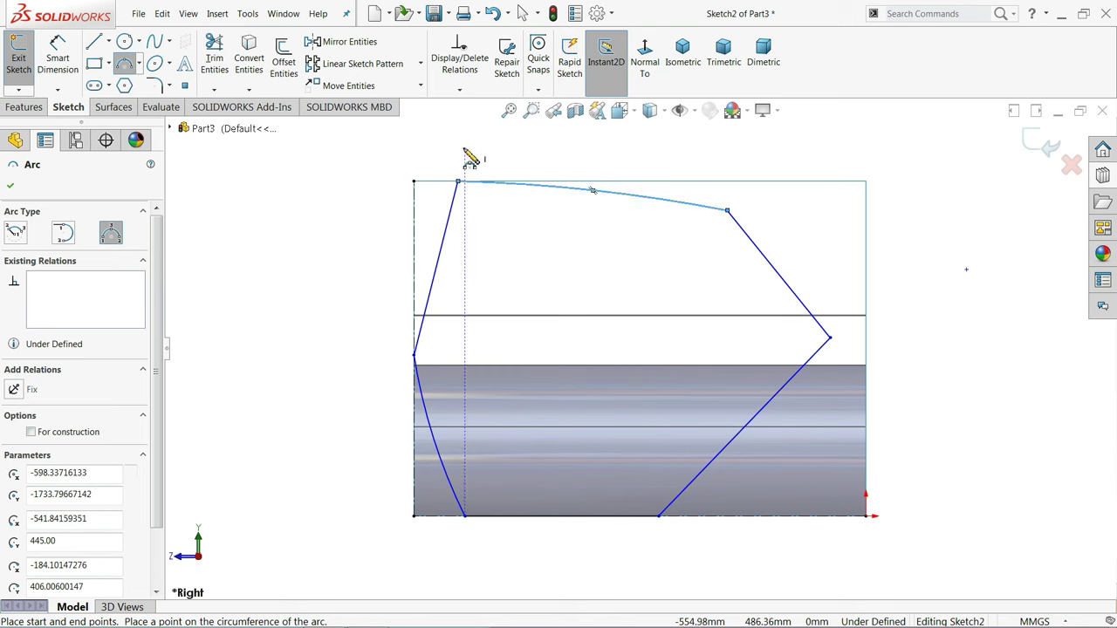
right_click(375, 172)
left_click(402, 173)
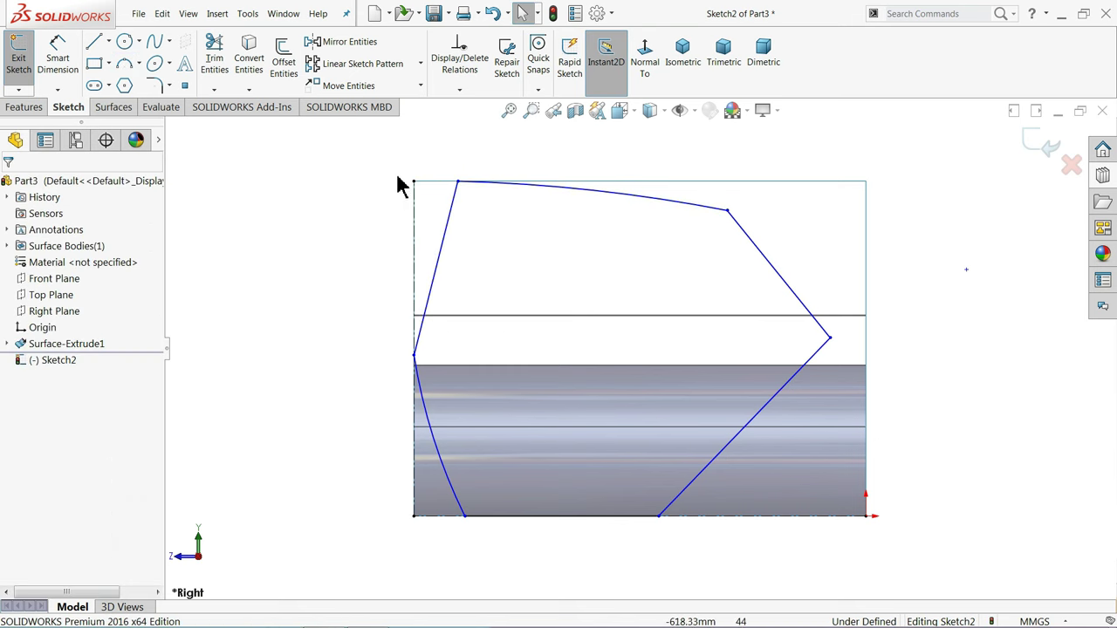
Add a vertical relation between the lower arc's bottom endpoint and the slanted line's endpoint on the top edge
left_click(465, 516)
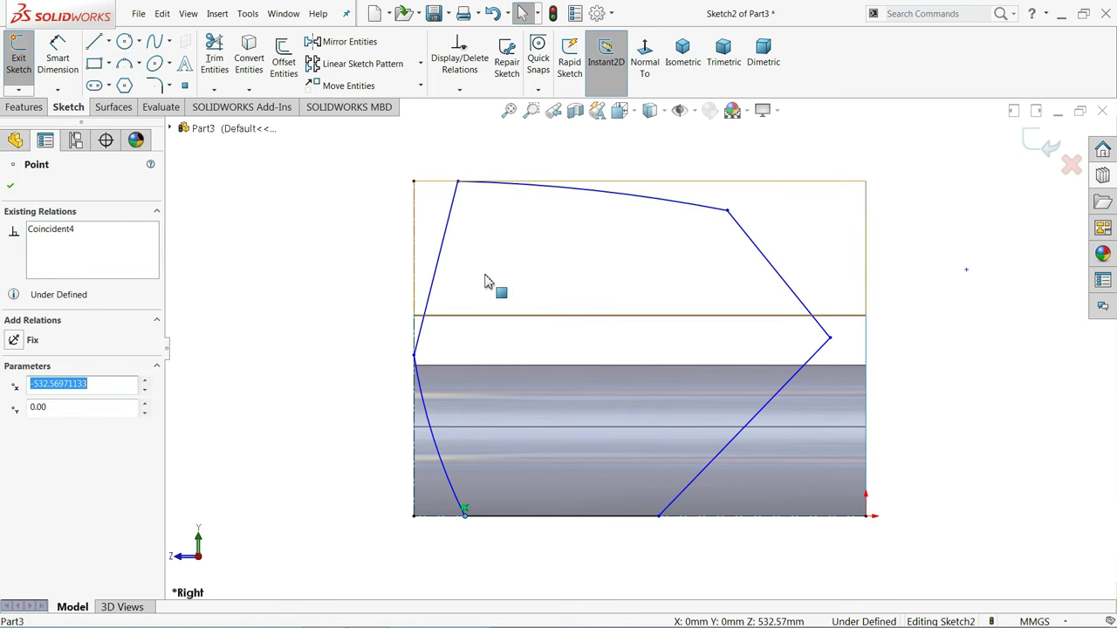
left_click(459, 182, "ctrl")
left_click(504, 135)
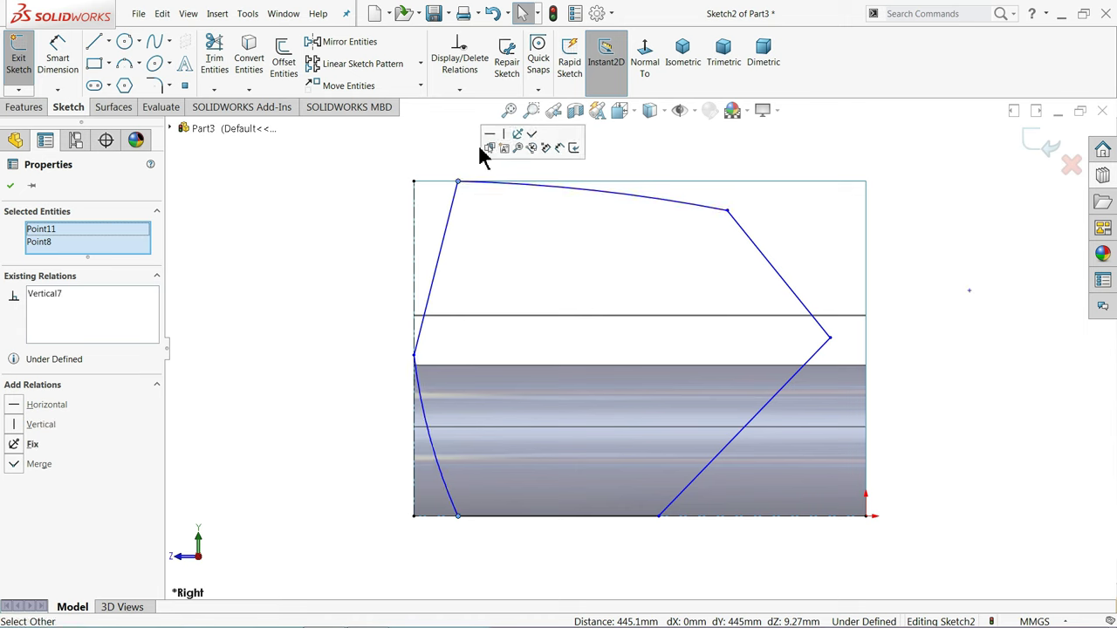
left_click(324, 219)
Sketch a short horizontal centerline inward from the junction of the lower arc and the slanted line
left_click(109, 44)
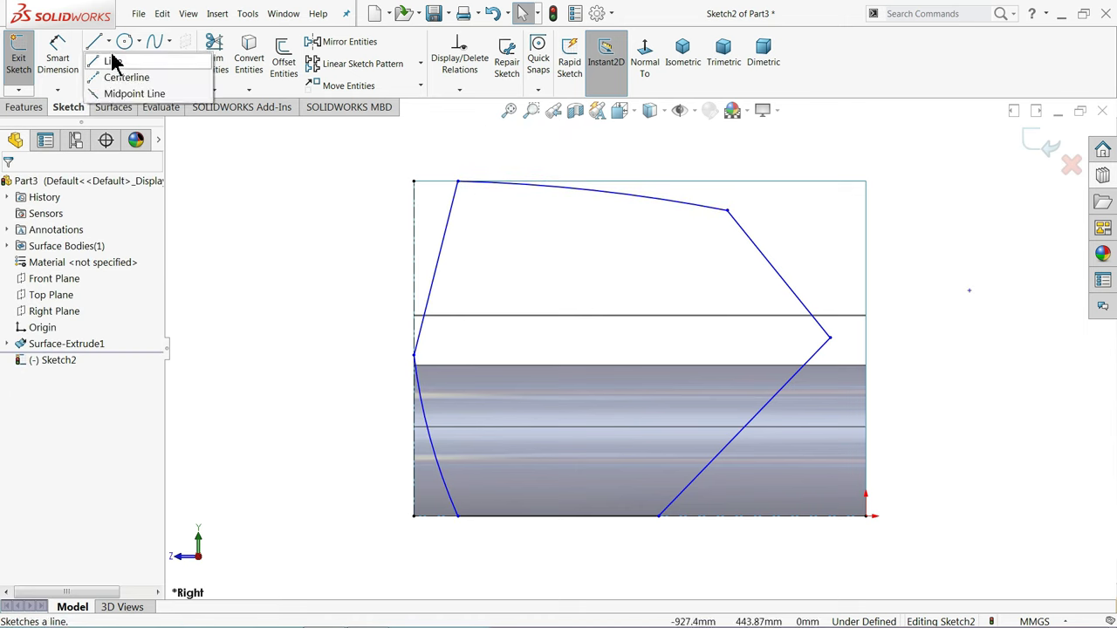
left_click(120, 75)
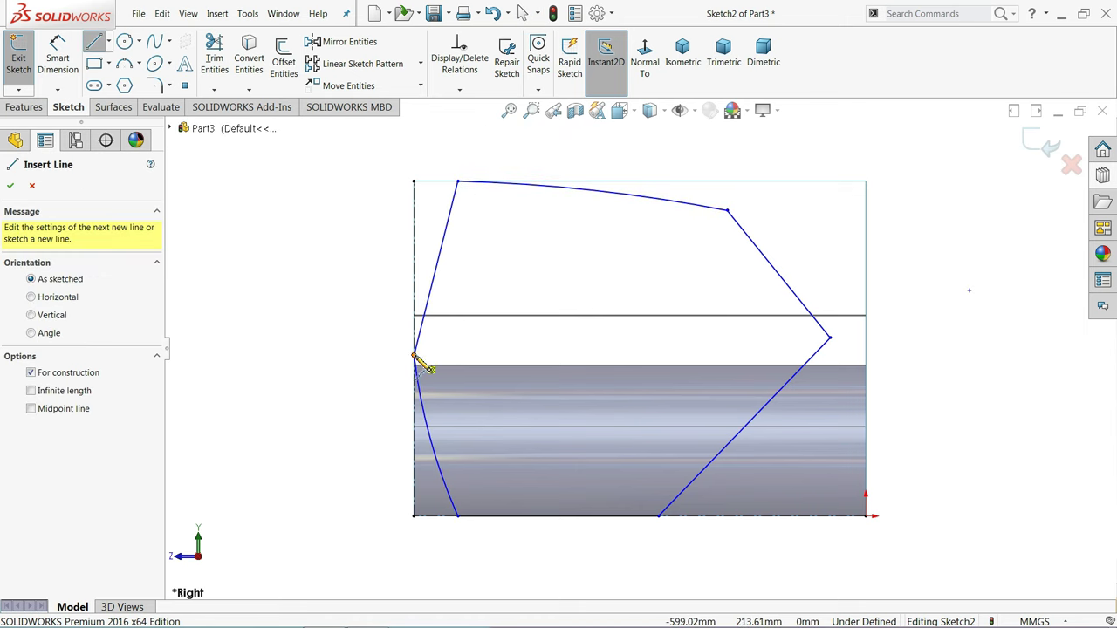
left_click(414, 356)
left_click(547, 355)
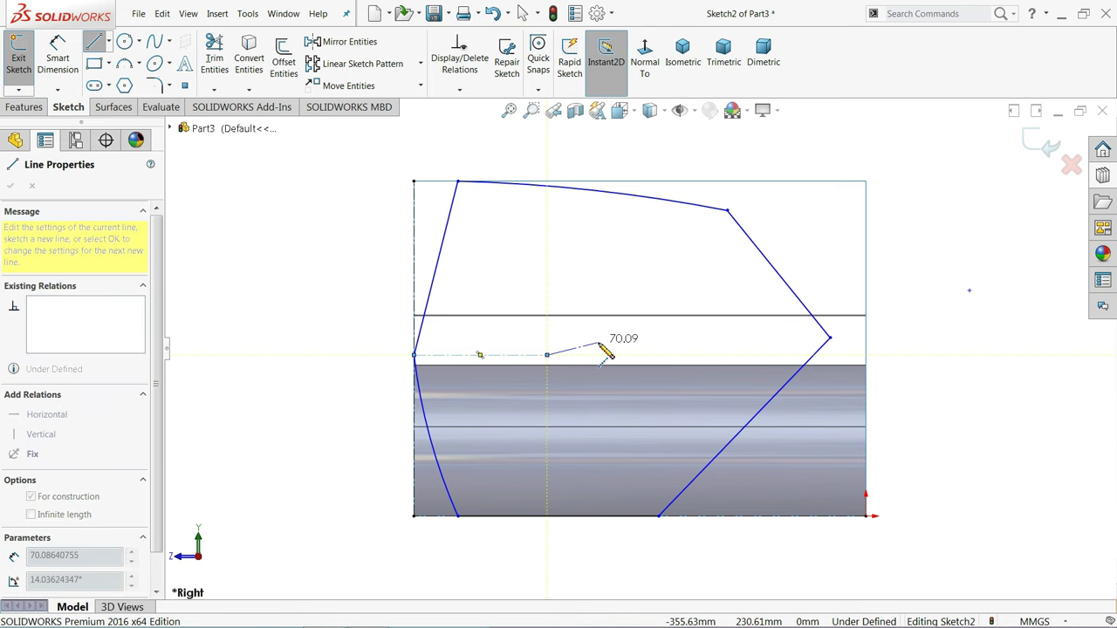
right_click(583, 344)
left_click(611, 352)
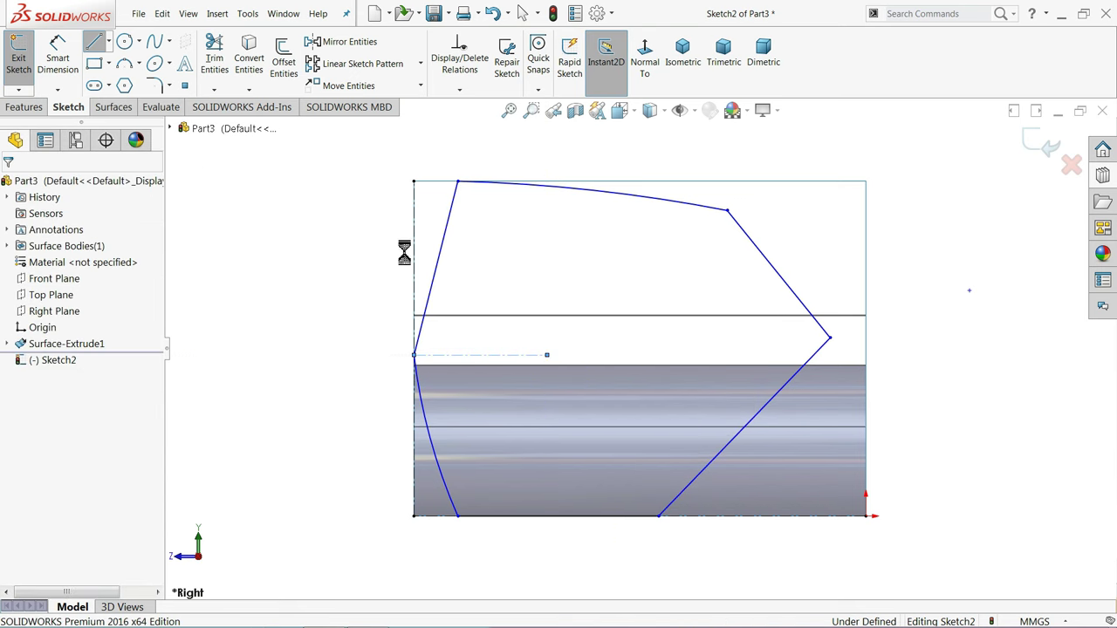
Sketch a second centerline from the same junction, about 450 mm long and rising at about 5.5° inside the profile
left_click(109, 44)
left_click(110, 75)
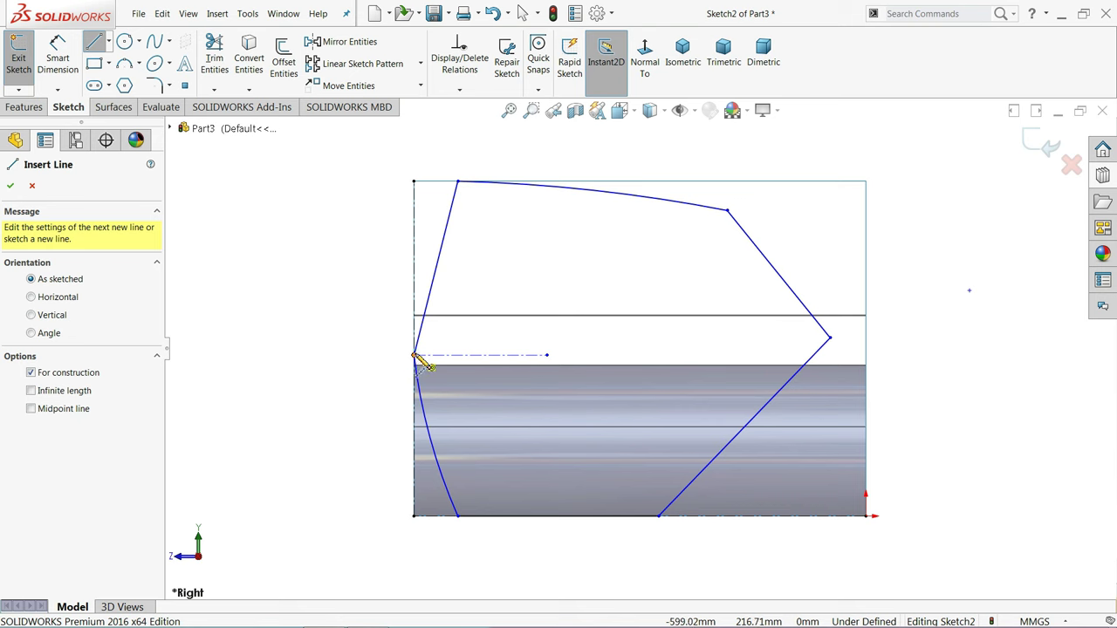
left_click(416, 356)
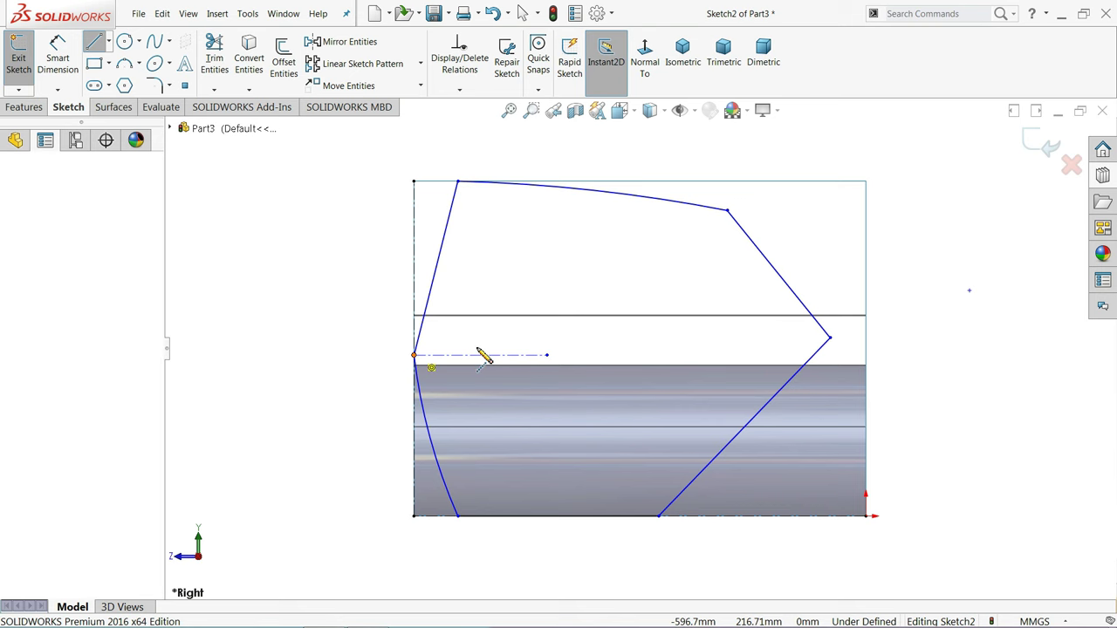
left_click(752, 324)
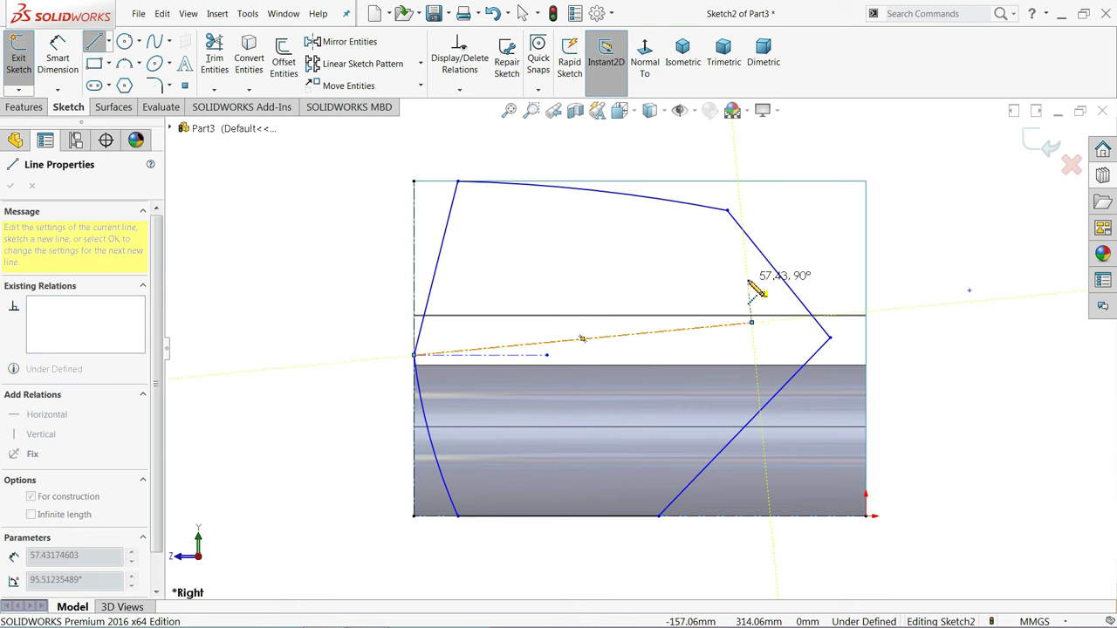
right_click(754, 262)
left_click(772, 290)
left_click(53, 63)
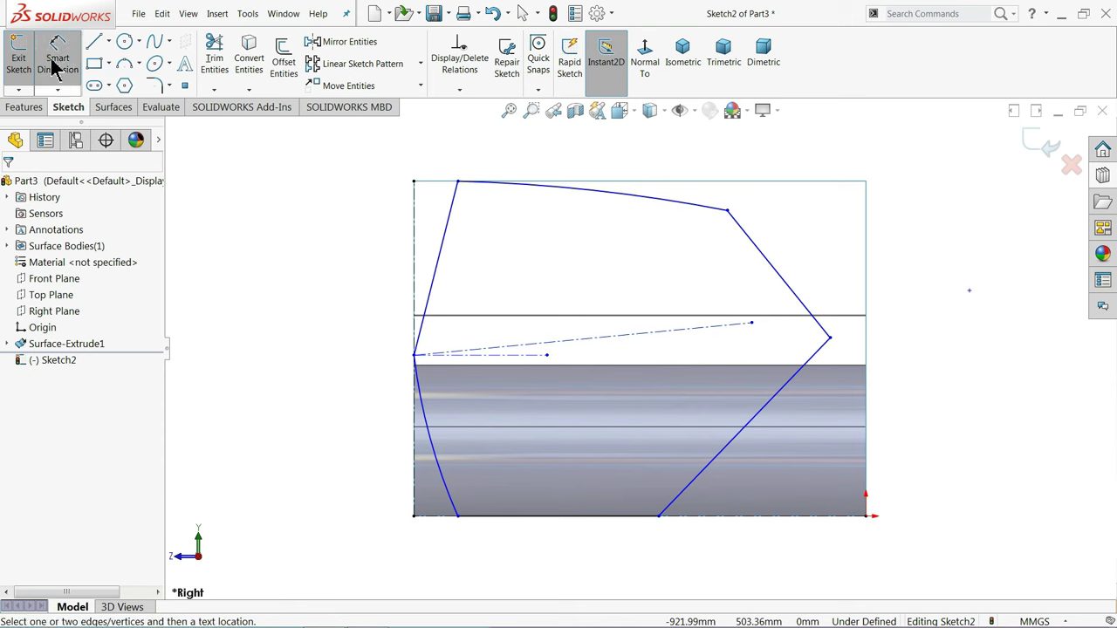
left_click(527, 357)
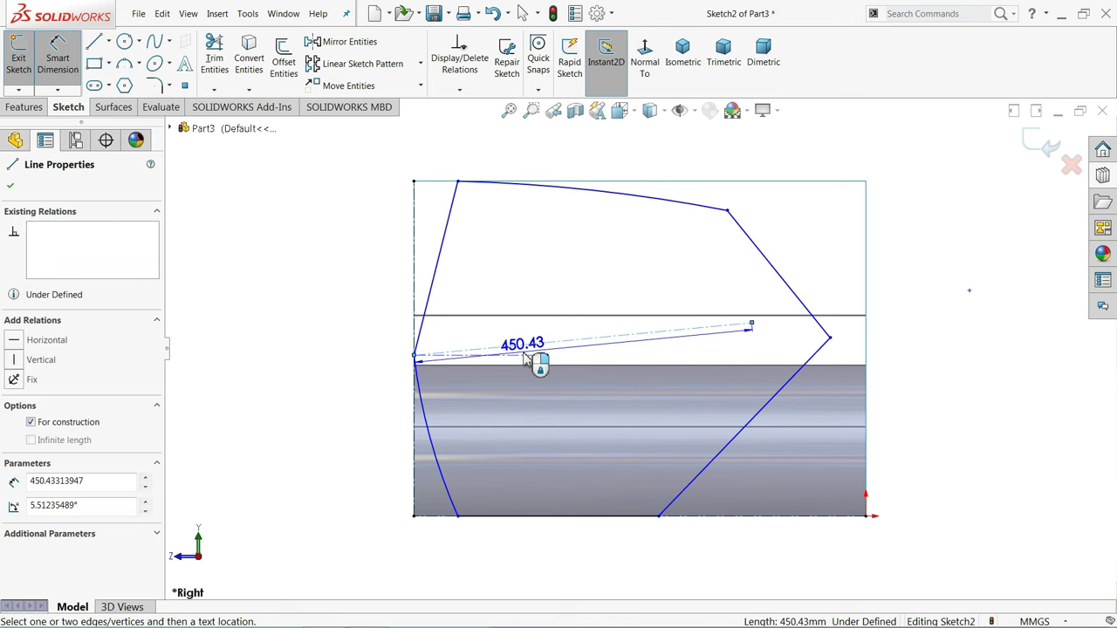
left_click(585, 367)
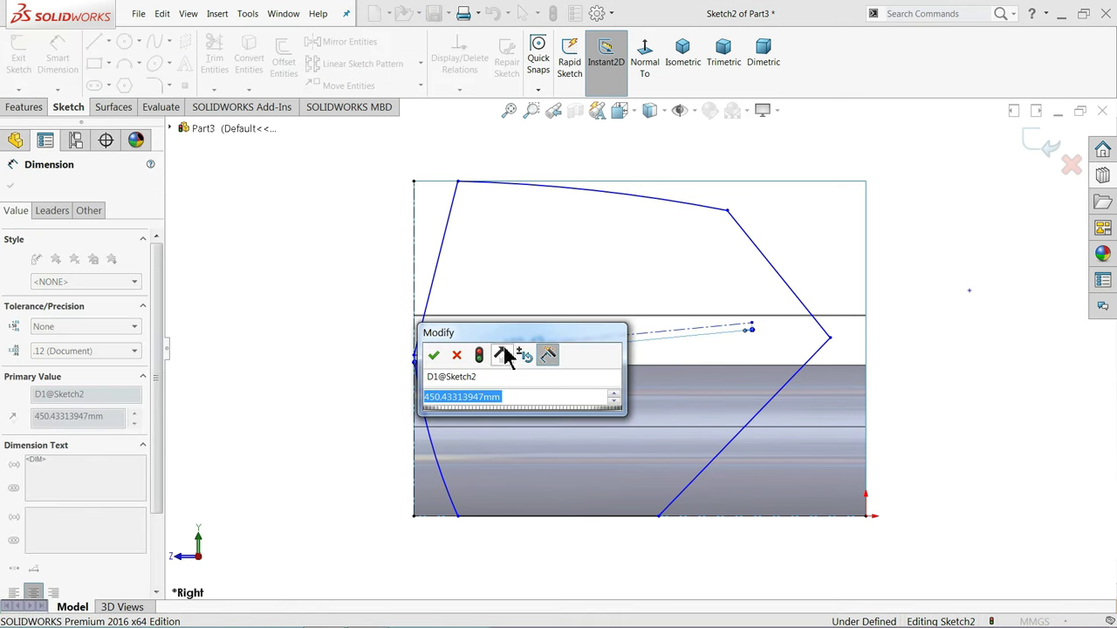
type("=")
left_click(457, 355)
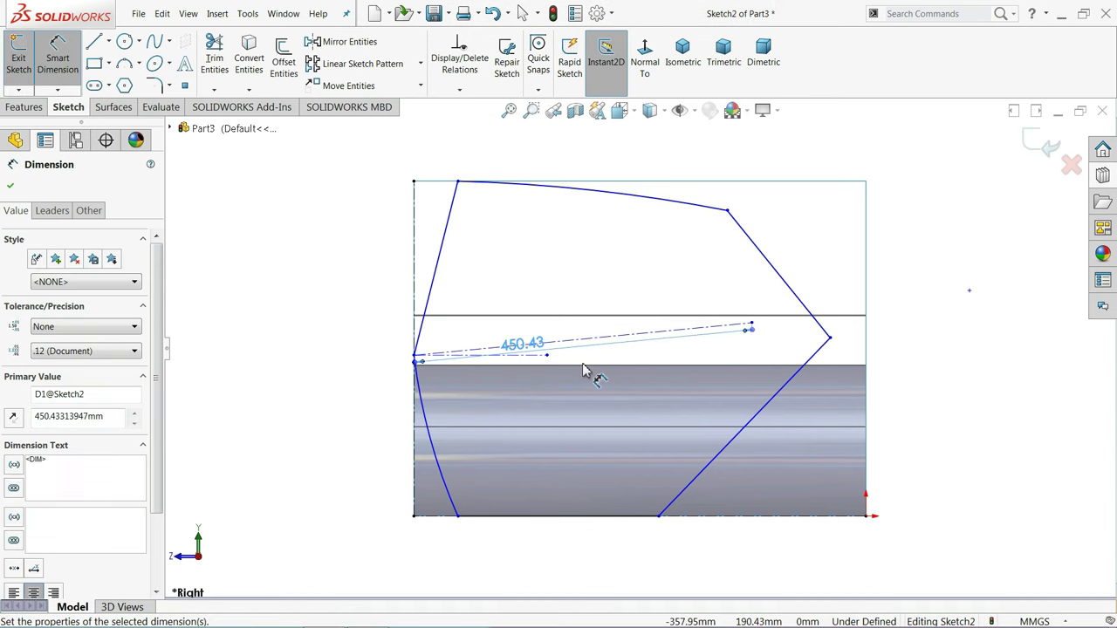
key("Delete")
Dimension the angle between the sloped centerline and the short horizontal centerline as 4.5°
scroll(550, 357, "down", 3)
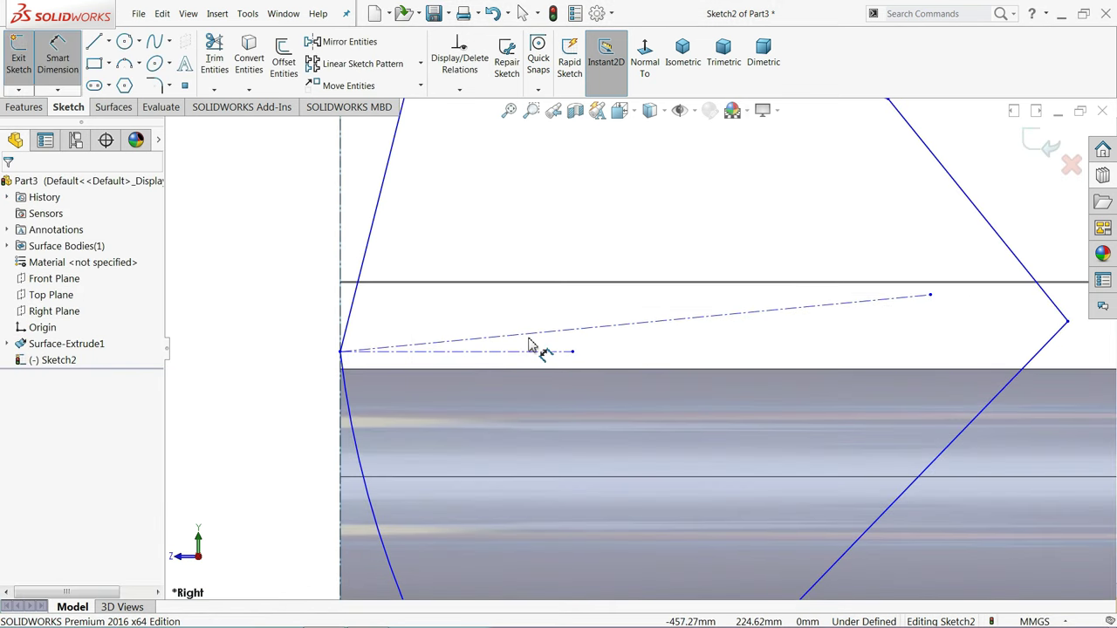
left_click(529, 337)
left_click(539, 352)
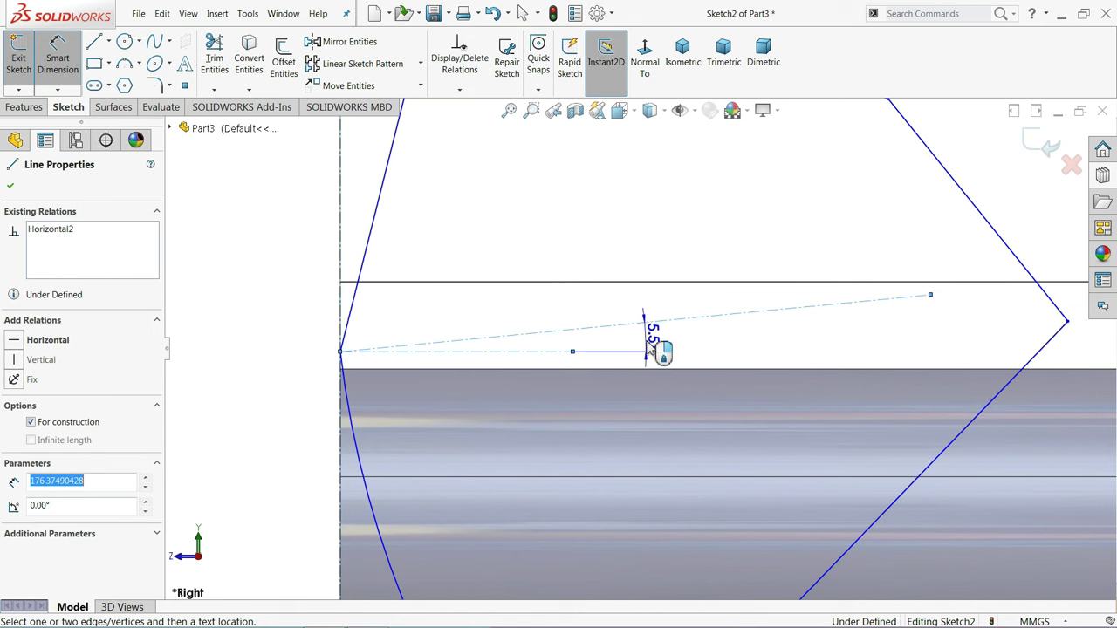
left_click(664, 351)
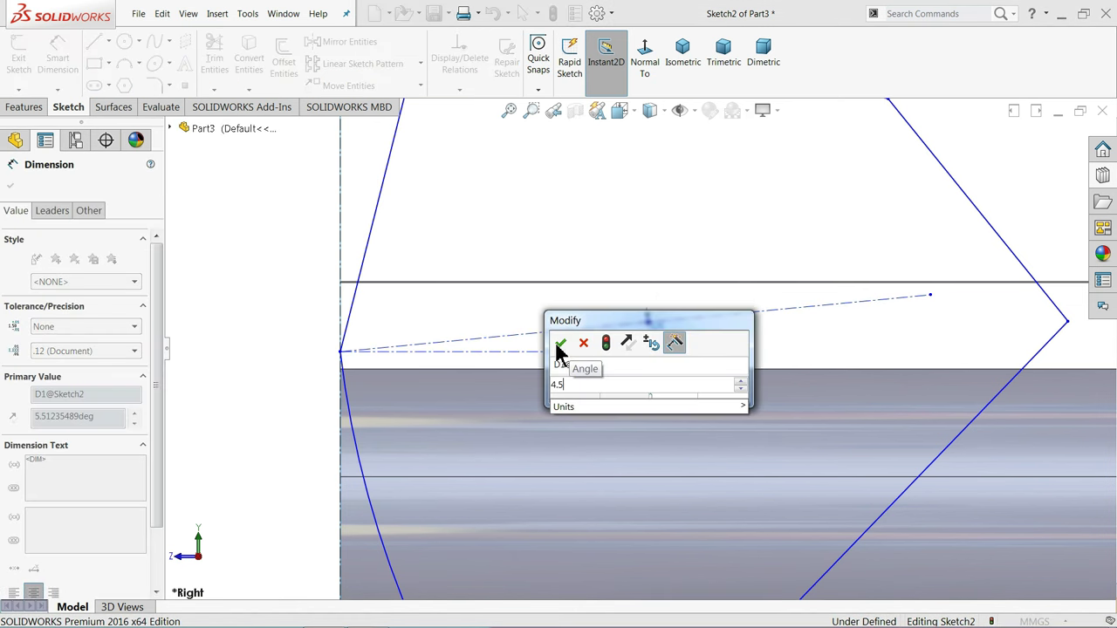
left_click(559, 347)
key("f")
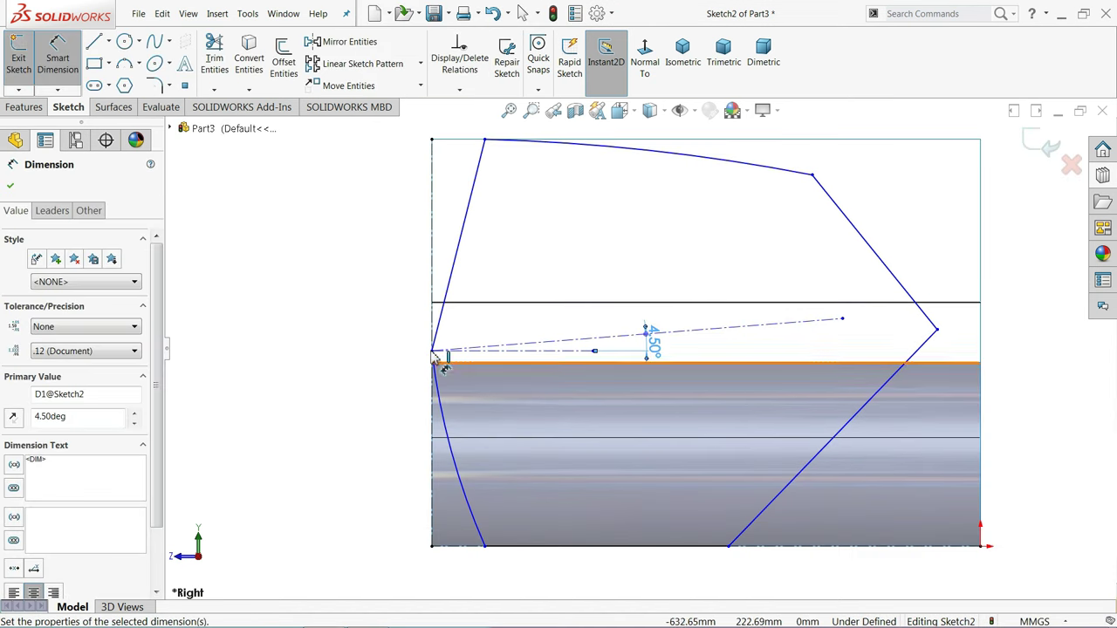
Dimension the perpendicular distance from the sloped centerline to the left slanted line's upper endpoint as 240 mm
scroll(491, 305, "up", 1)
scroll(561, 286, "down", 1)
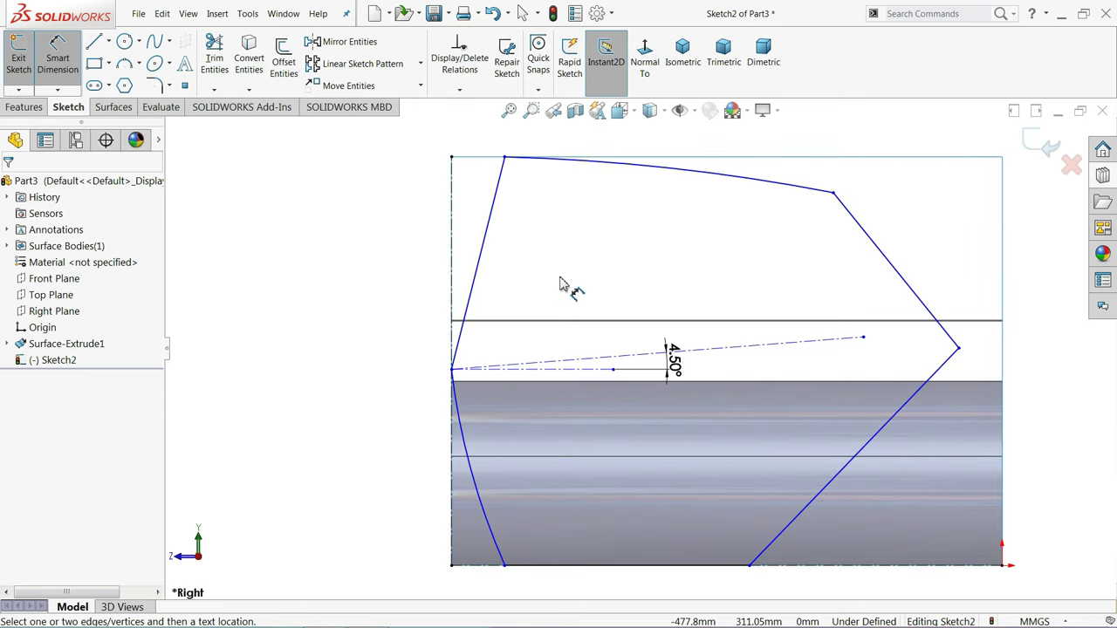
left_click(629, 362)
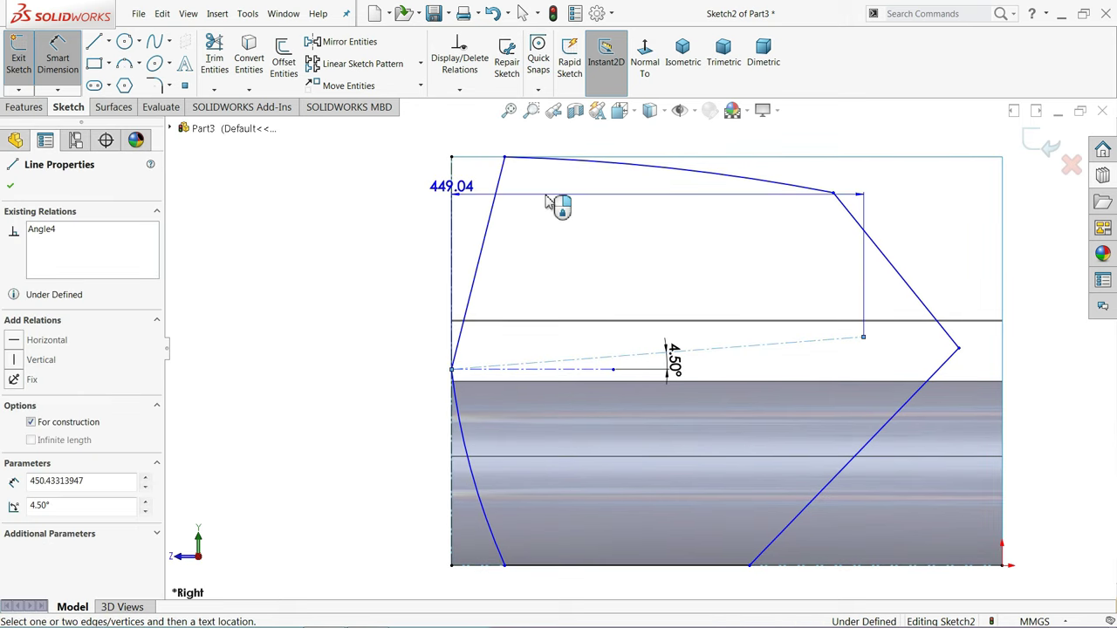
left_click(504, 158)
left_click(350, 246)
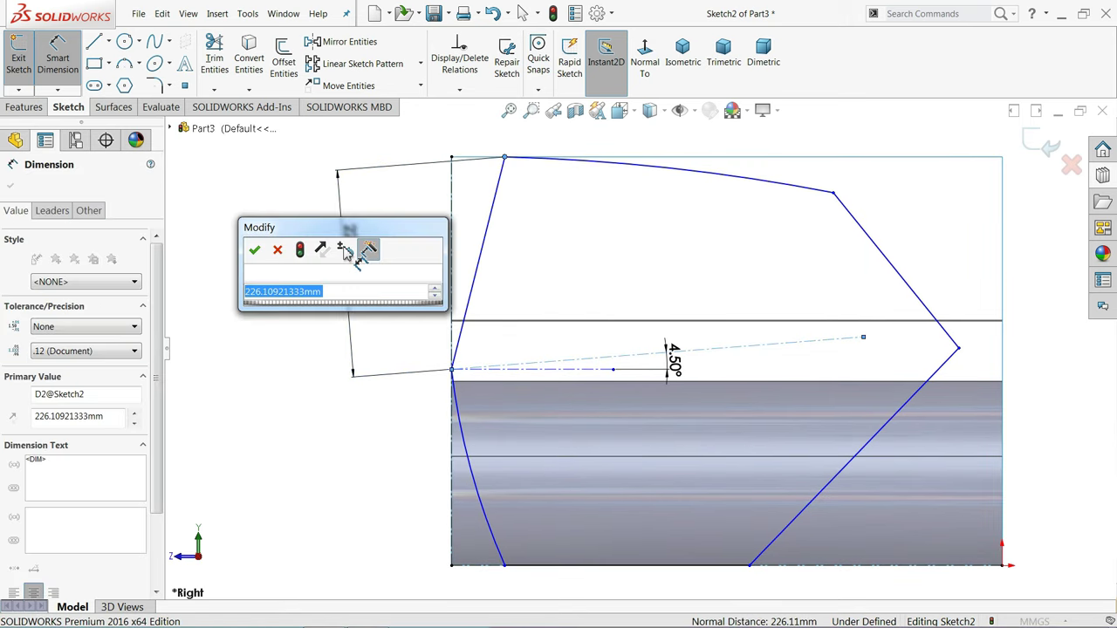
type("240")
left_click(255, 251)
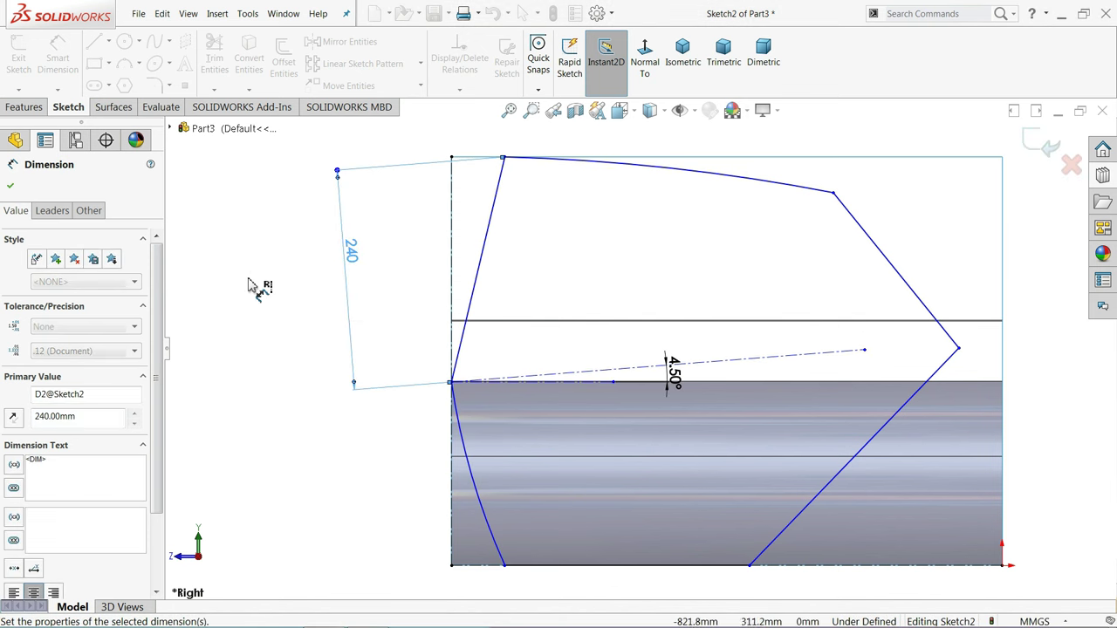
Dimension the angle between the left slanted line and the vertical construction line beside it as 9°
key("f")
scroll(713, 428, "down", 2)
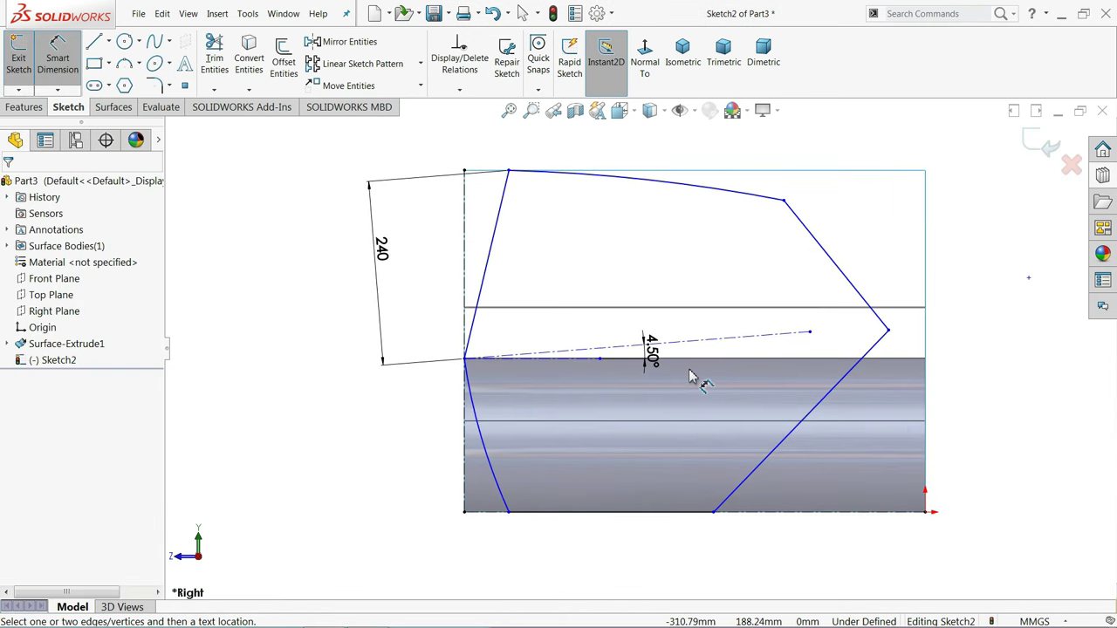
left_click(495, 239)
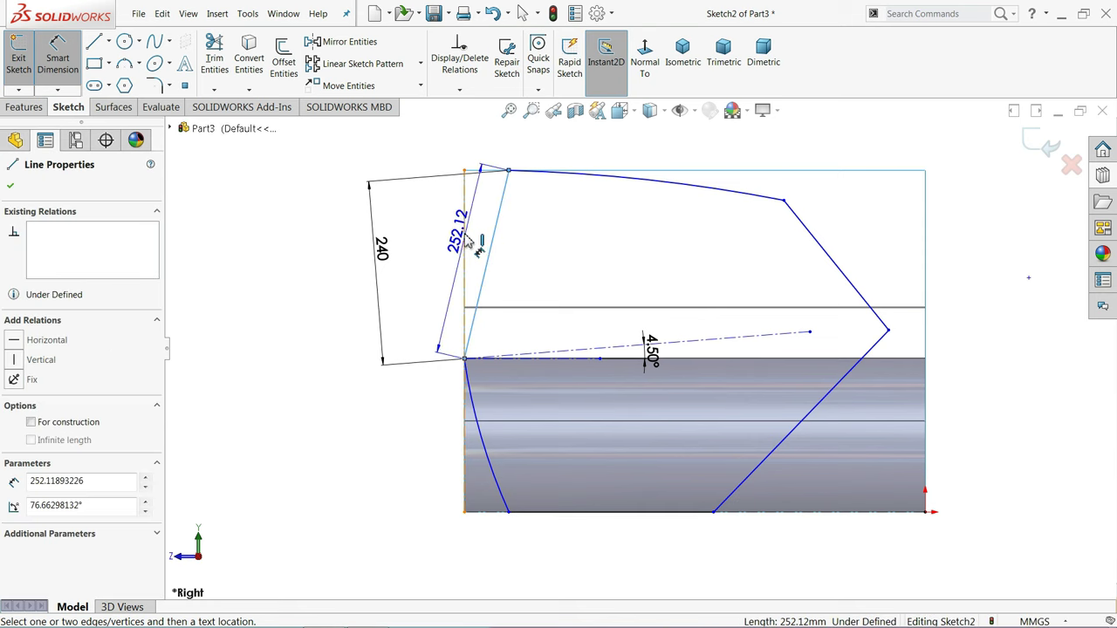
left_click(466, 242)
left_click(477, 232)
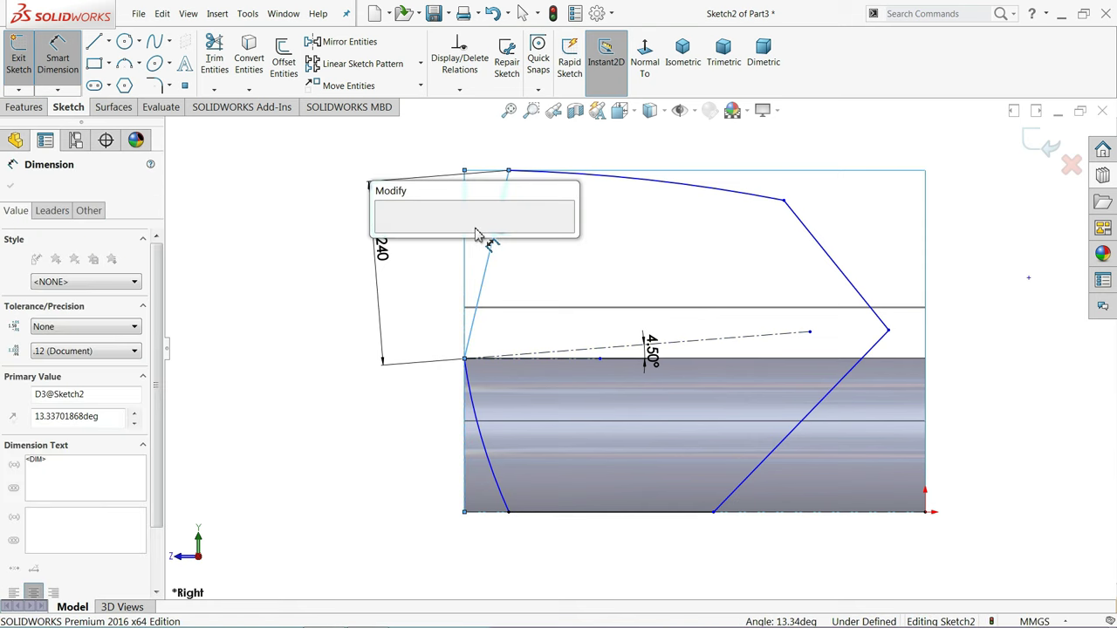
type("9")
left_click(386, 231)
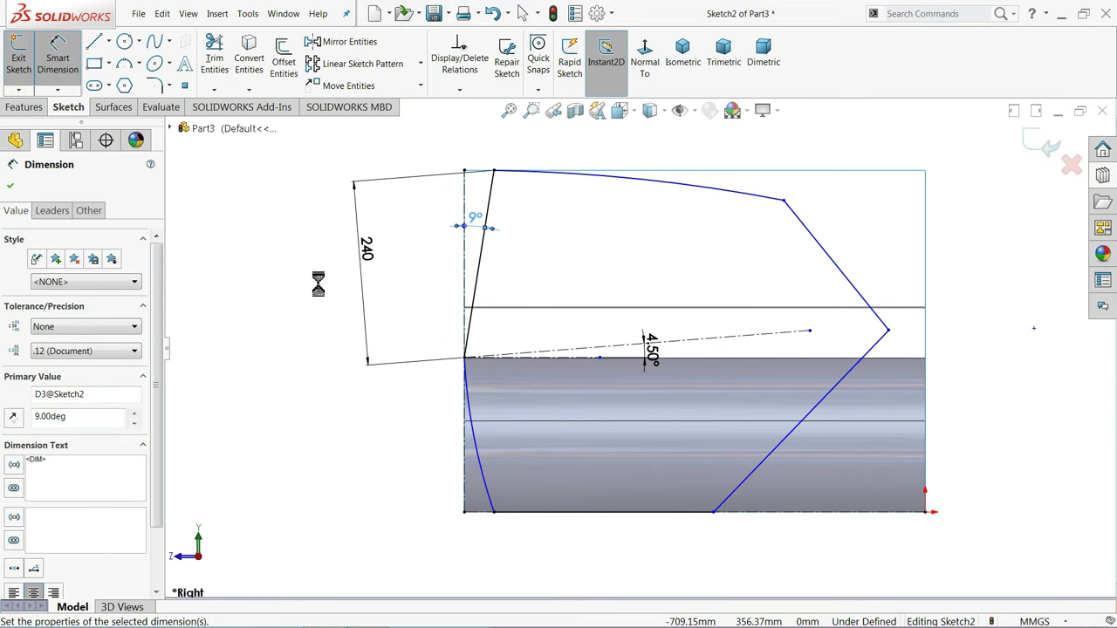
Dimension the angle between the lower-right slanted line and the horizontal base construction line as 45°
left_click(790, 445)
left_click(816, 512)
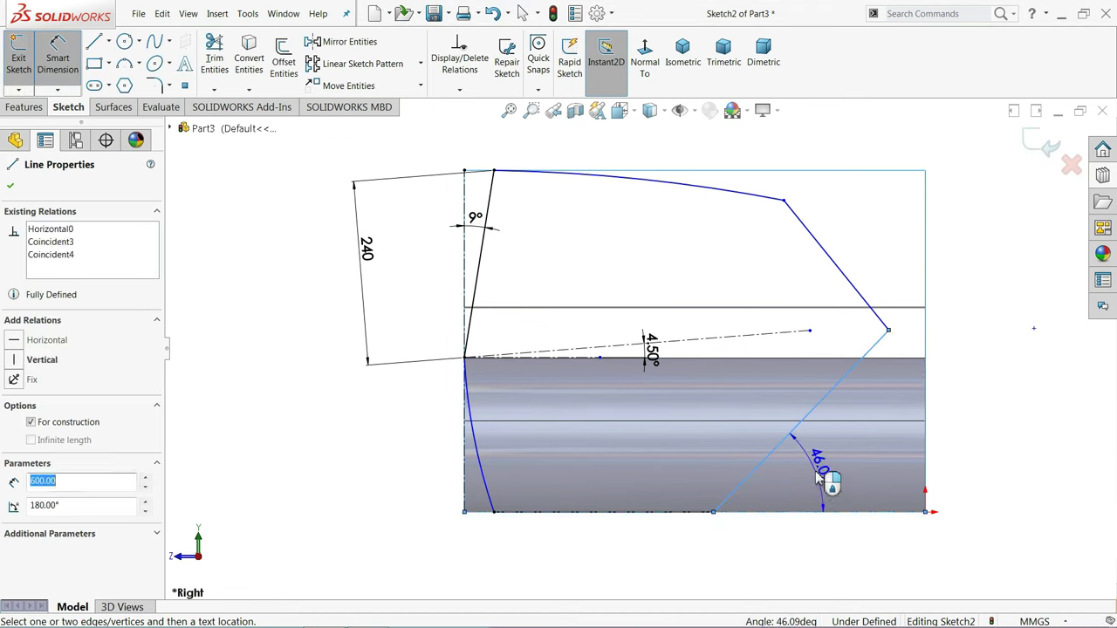
left_click(944, 461)
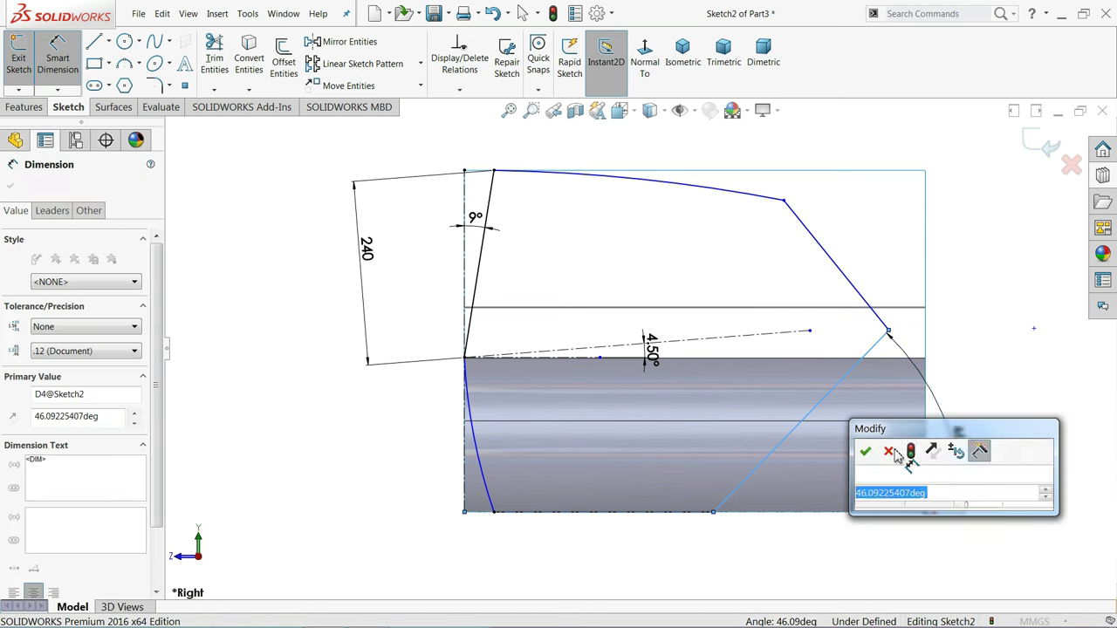
type("45")
left_click(866, 453)
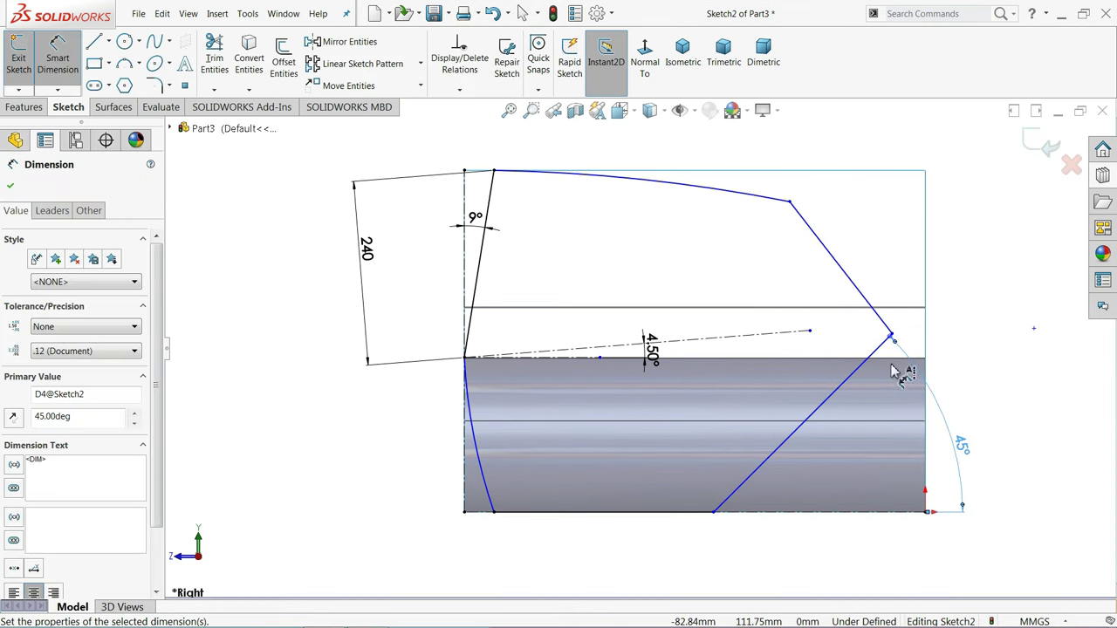
Dimension the perpendicular distance from the 45° slanted line to the profile's upper-left corner as 480 mm
left_click_drag(851, 390, 494, 175)
left_click(494, 172)
key("z")
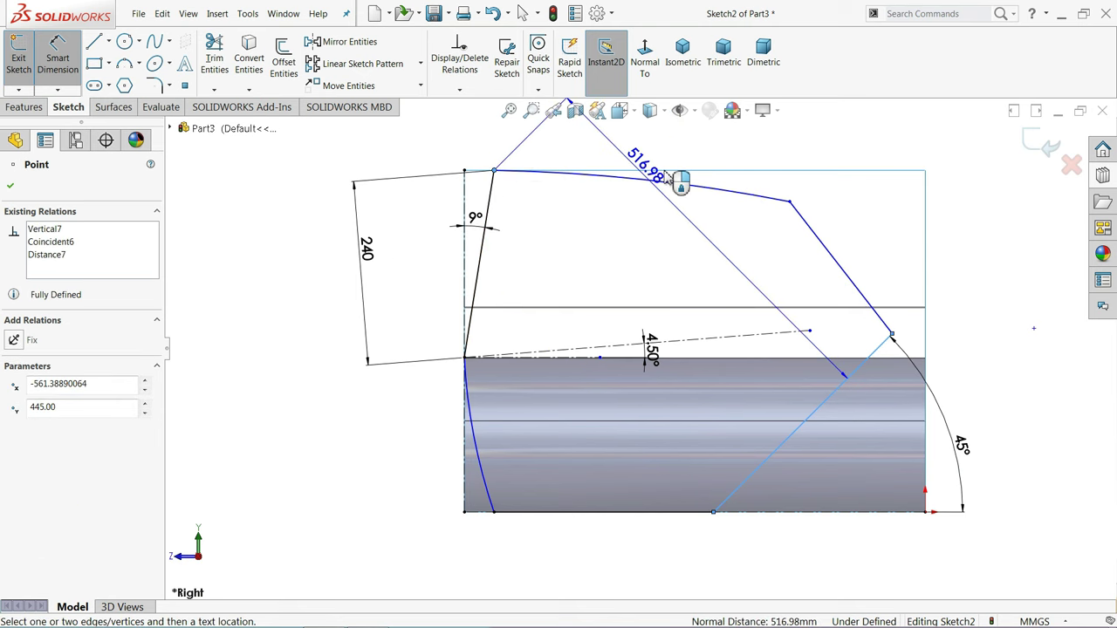
left_click(767, 208)
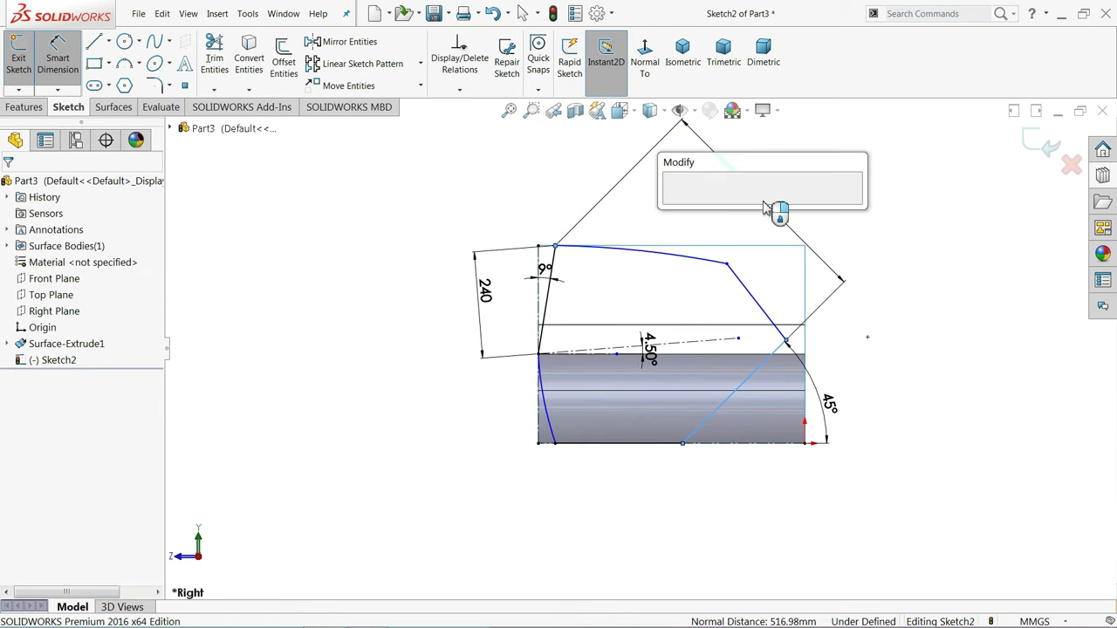
type("480")
key("Return")
Dimension the perpendicular distance from the upper-right slanted line to the profile's upper-left corner as 270 mm
scroll(705, 249, "down", 3)
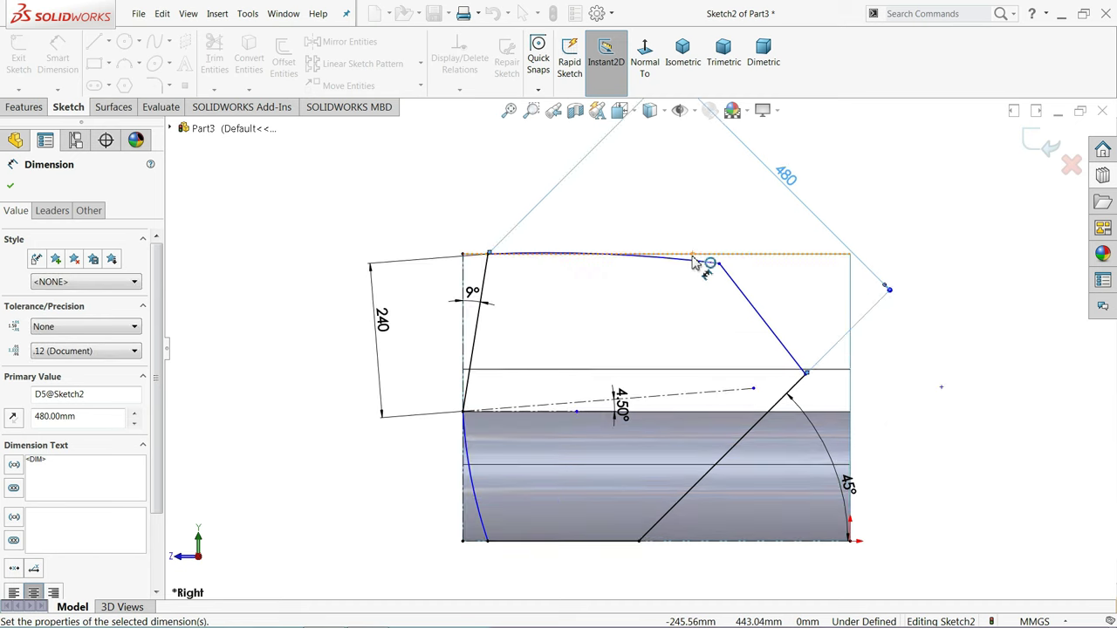
left_click(747, 302)
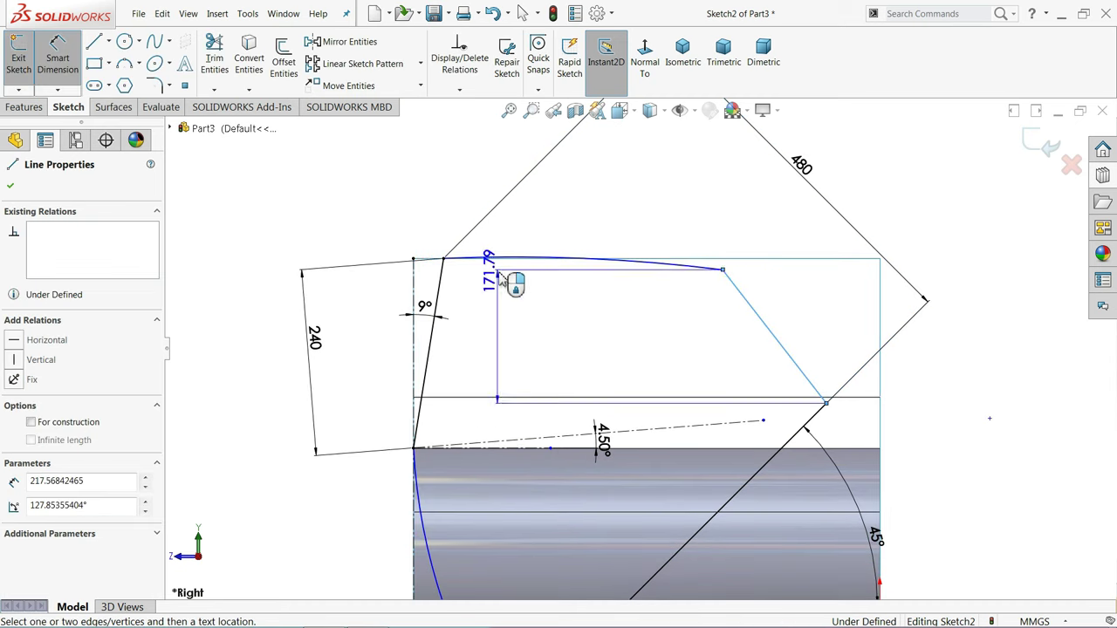
left_click(445, 259)
left_click(428, 197)
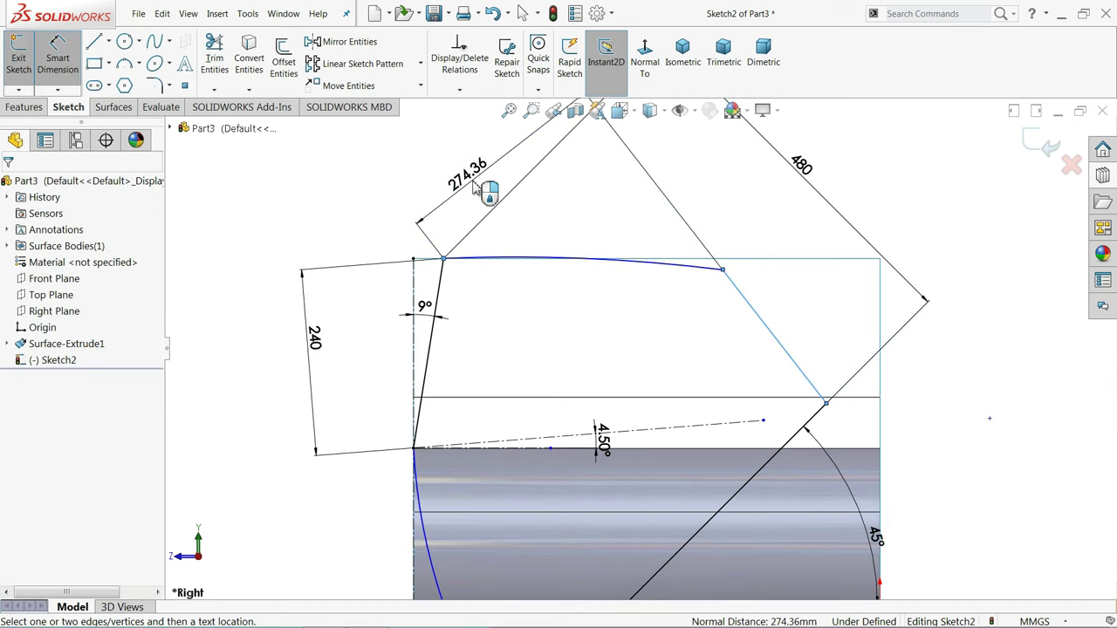
type("270")
left_click(382, 184)
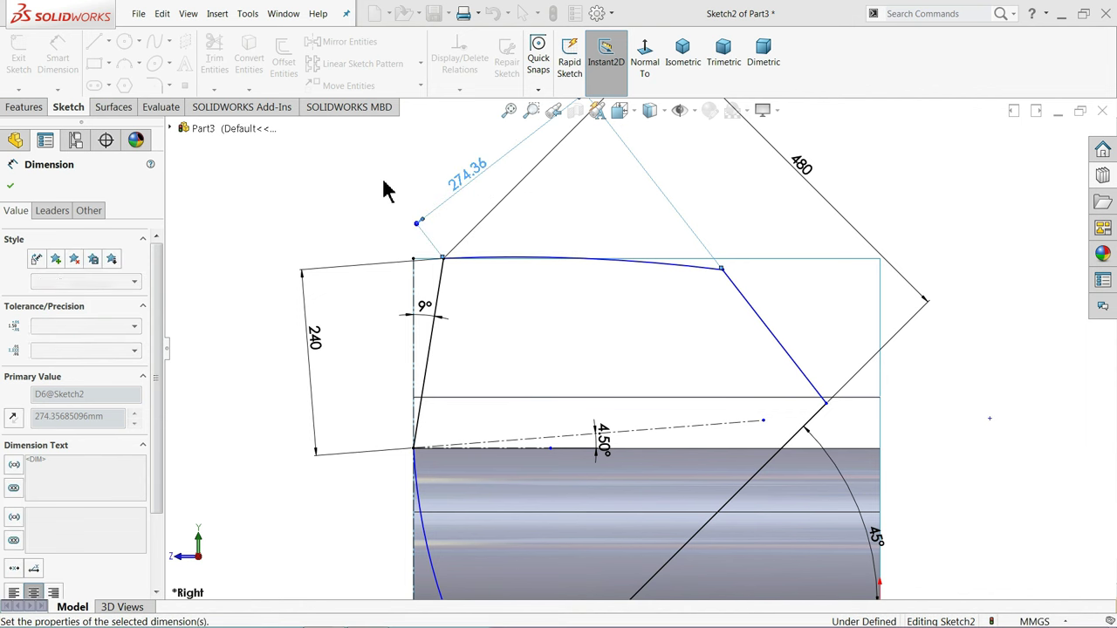
Dimension the horizontal distance from the base construction line's left endpoint to the profile's rightmost corner as 500 mm
scroll(445, 312, "up", 3)
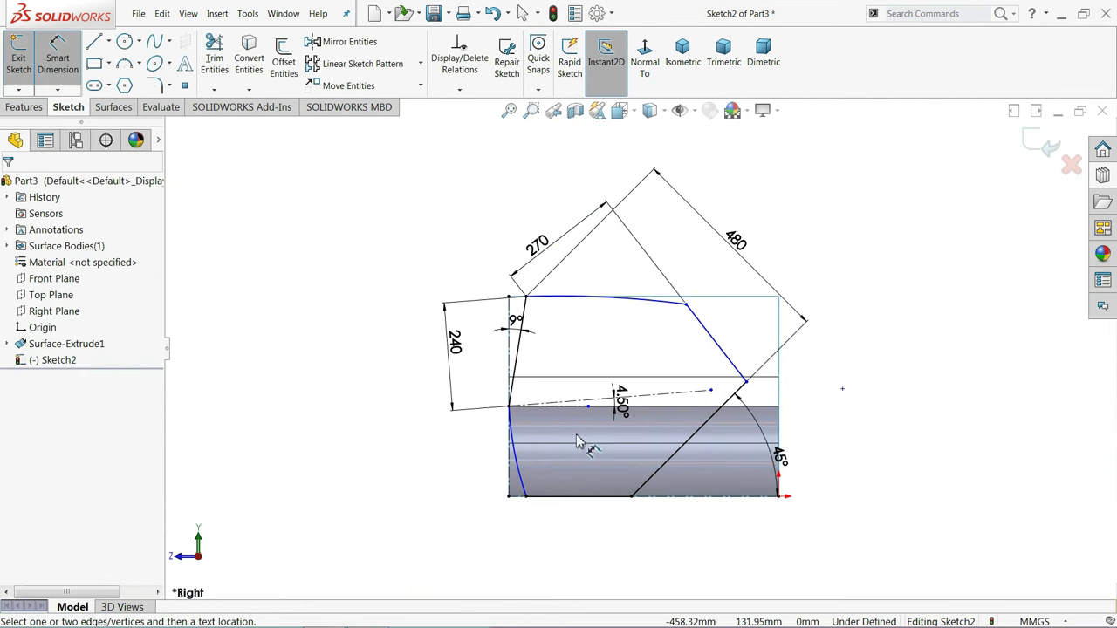
left_click(832, 351)
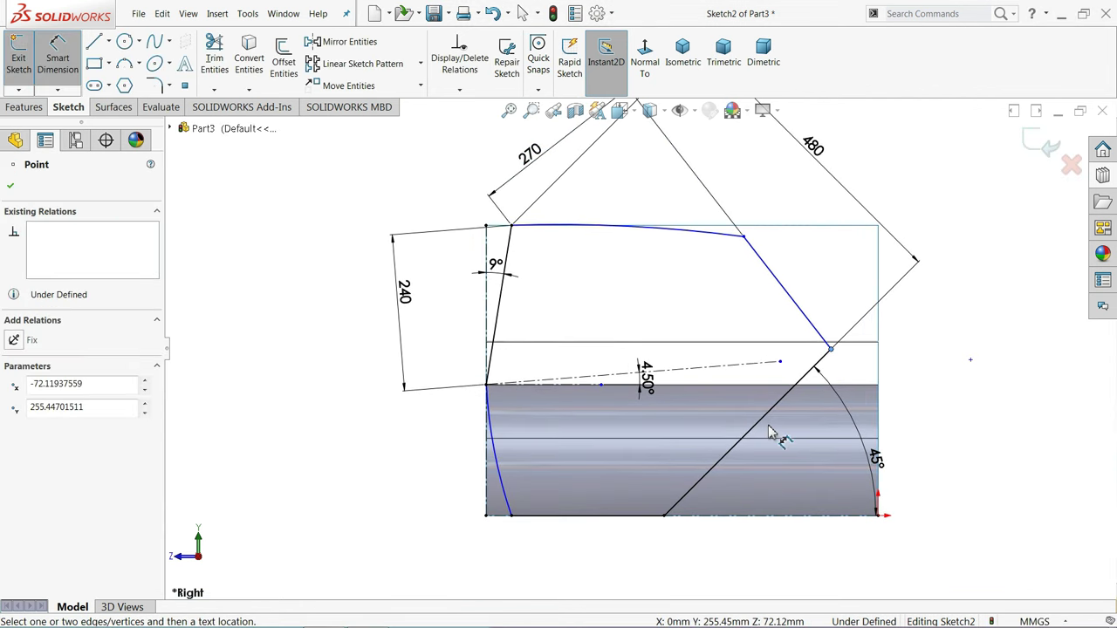
left_click(488, 520)
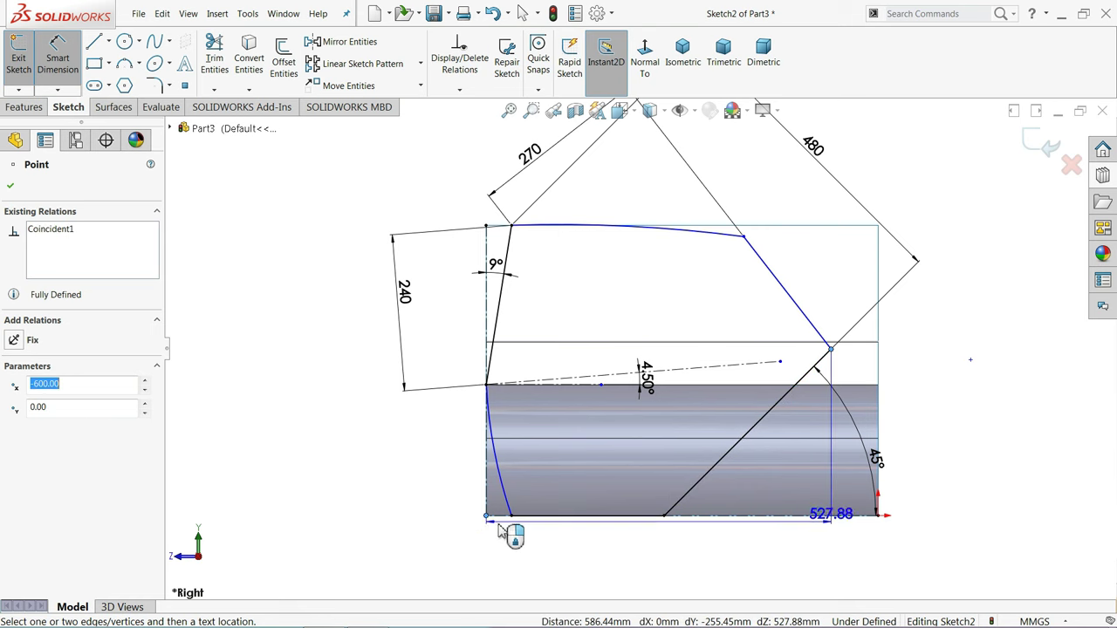
left_click(611, 552)
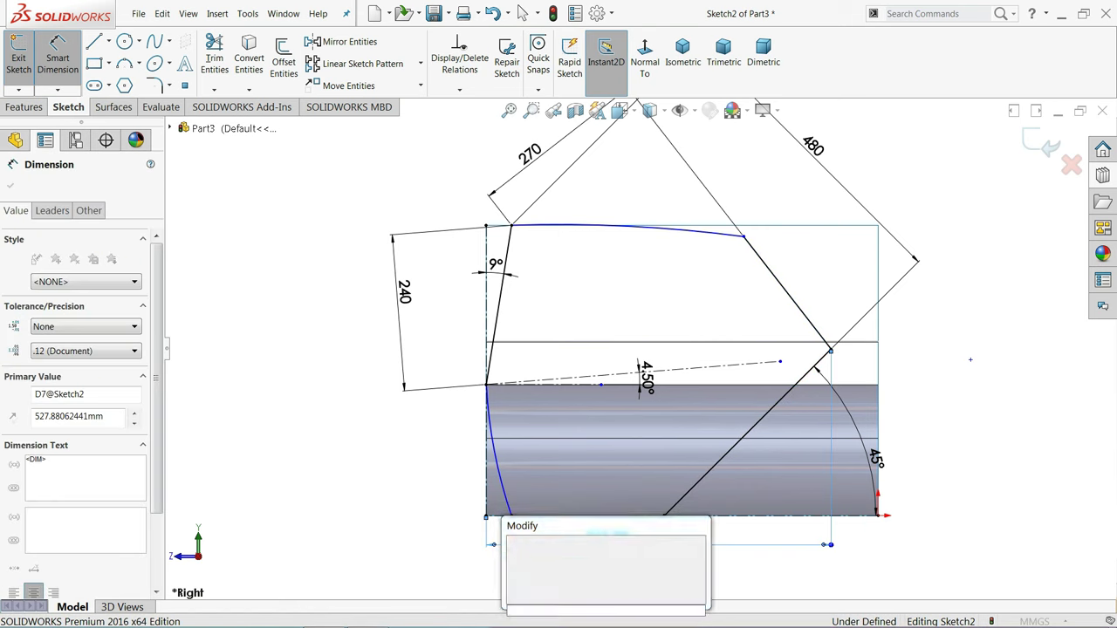
type("500")
left_click(514, 547)
left_click(294, 374)
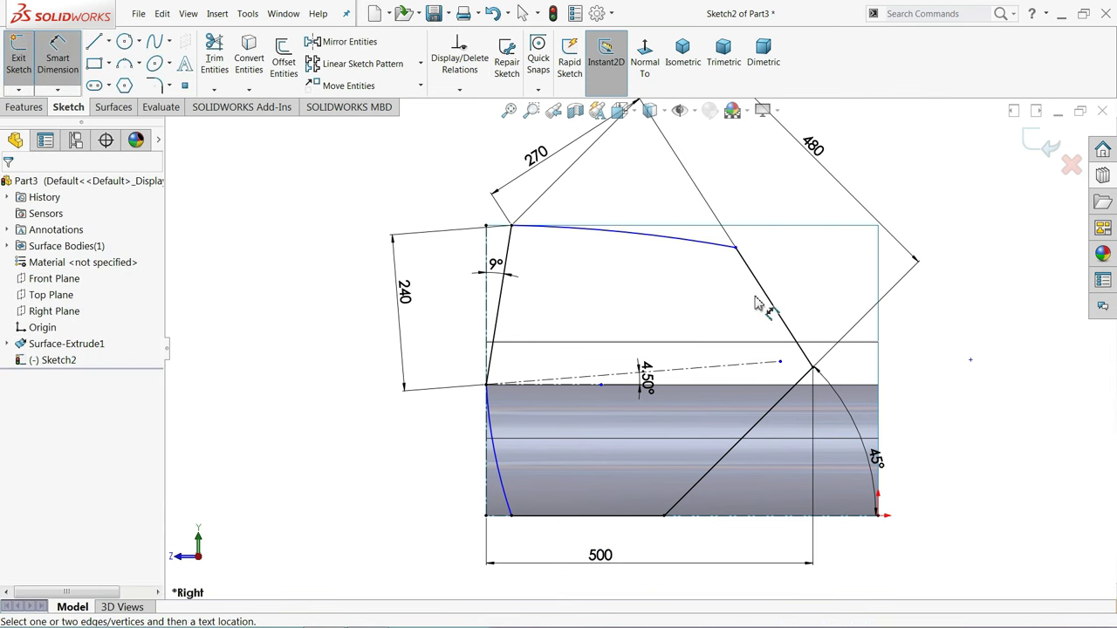
Dimension the horizontal distance between the top arc's two endpoints as 360 mm
left_click(736, 249)
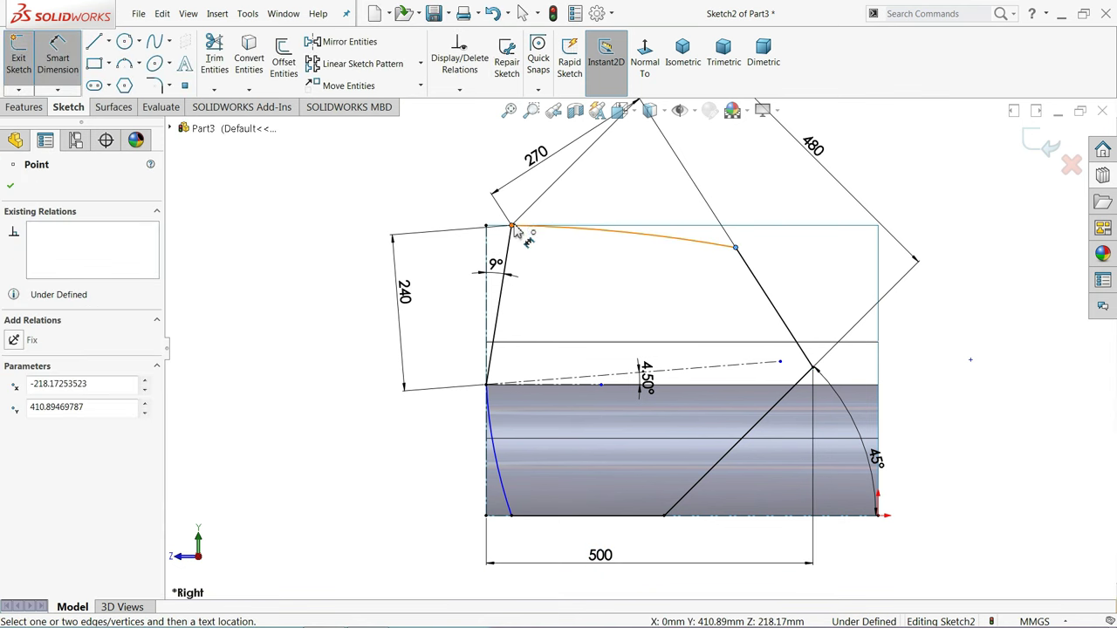
left_click(513, 226)
left_click(653, 188)
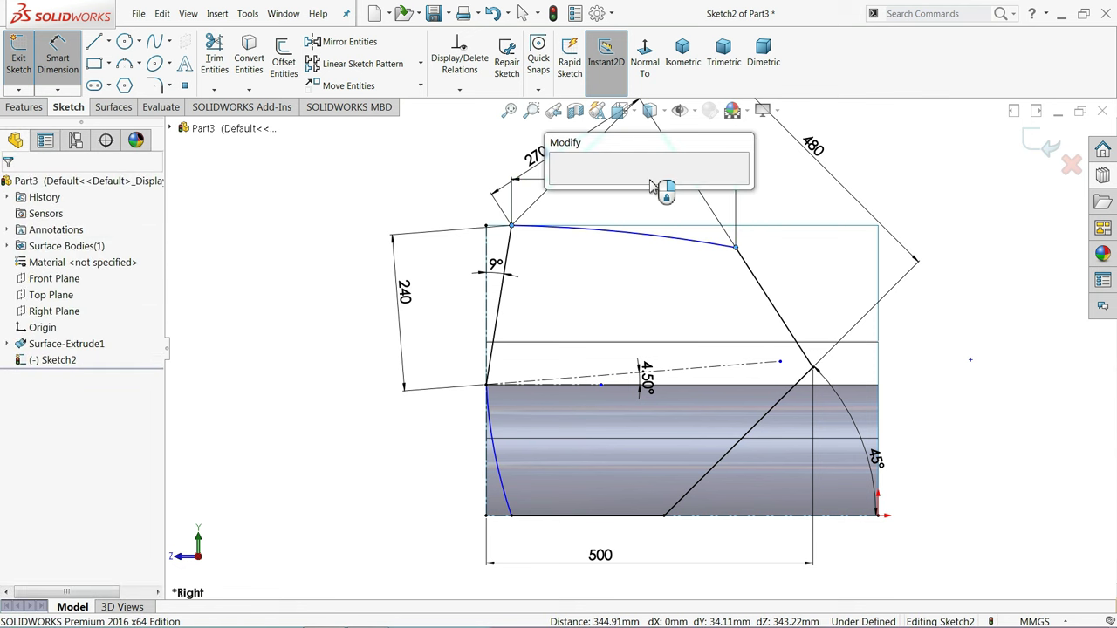
type("360")
left_click(561, 183)
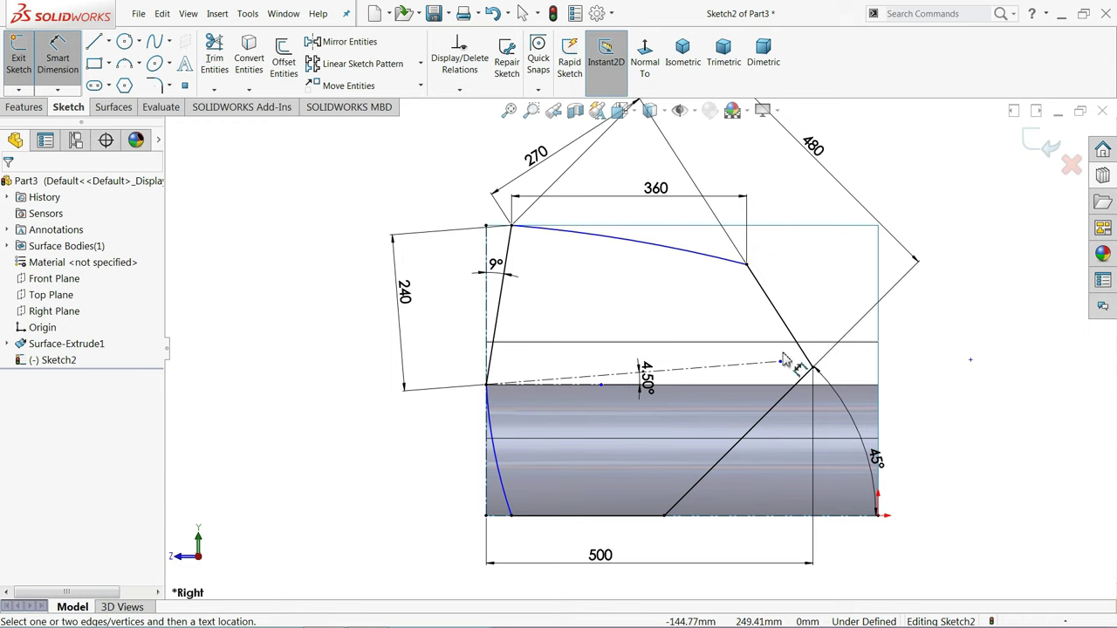
left_click(645, 371)
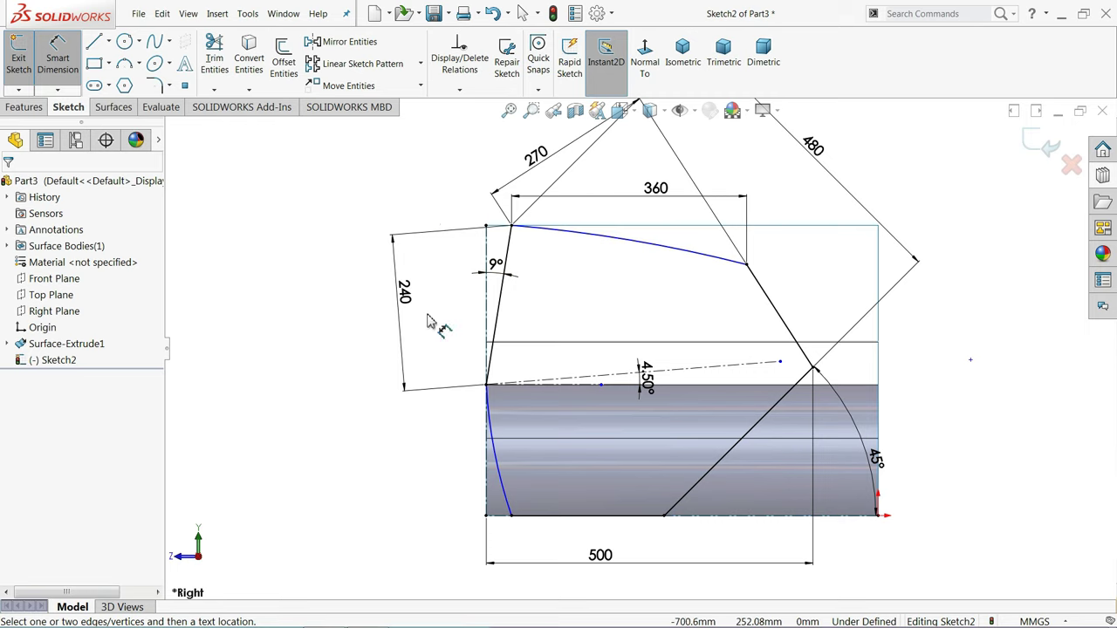
scroll(520, 336, "down", 2)
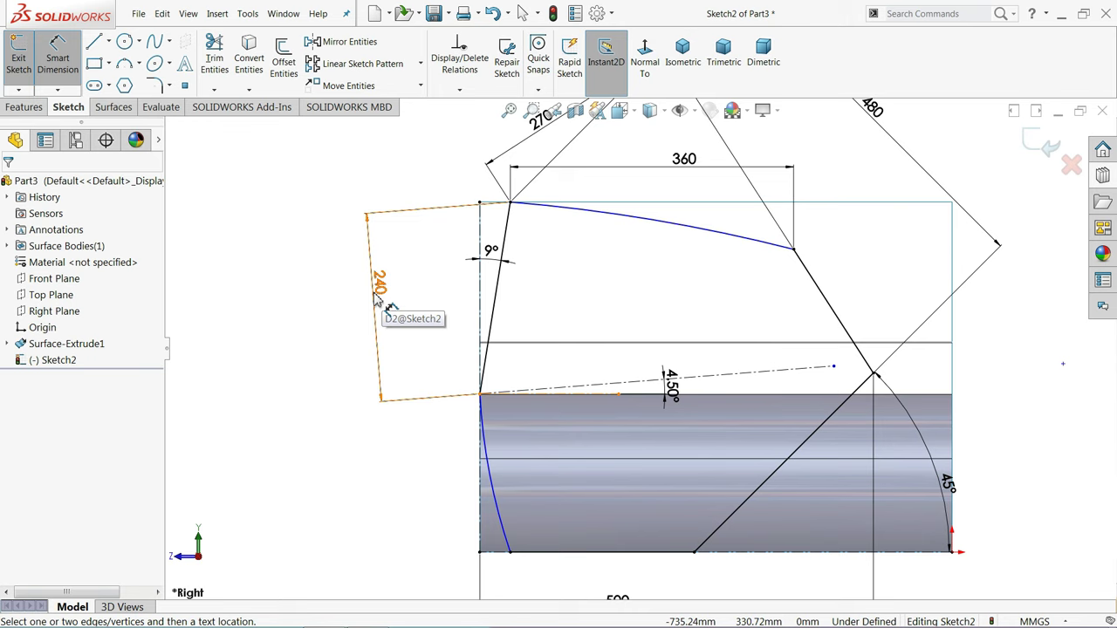
Reposition the 45° angle dimension closer to the lower slanted line
scroll(653, 263, "up", 3)
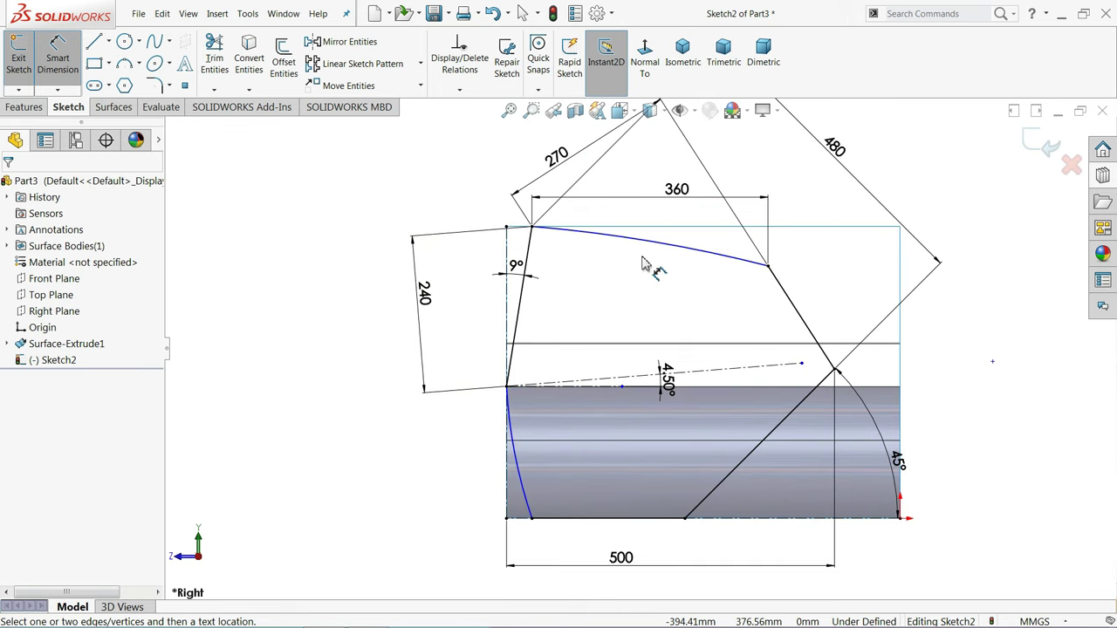
scroll(779, 227, "down", 1)
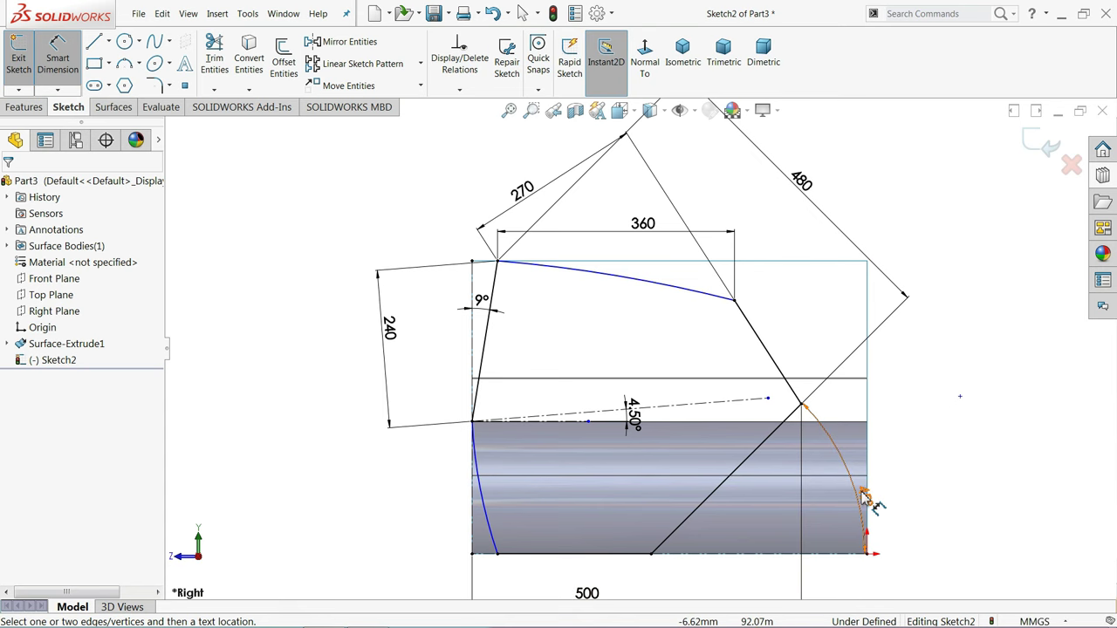
left_click(772, 510)
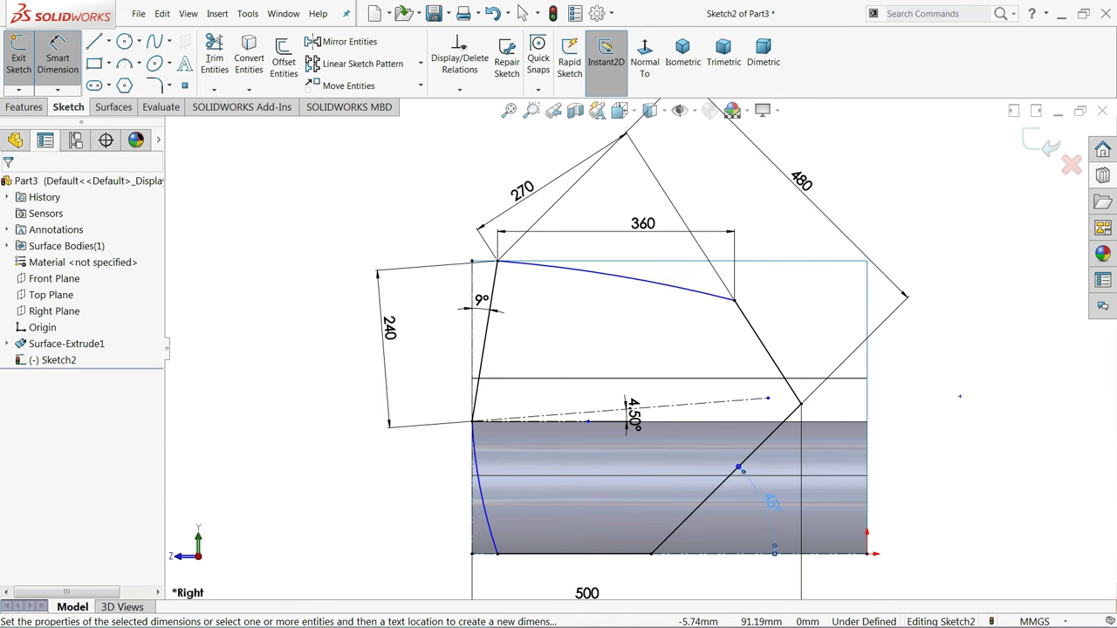
scroll(639, 351, "up", 1)
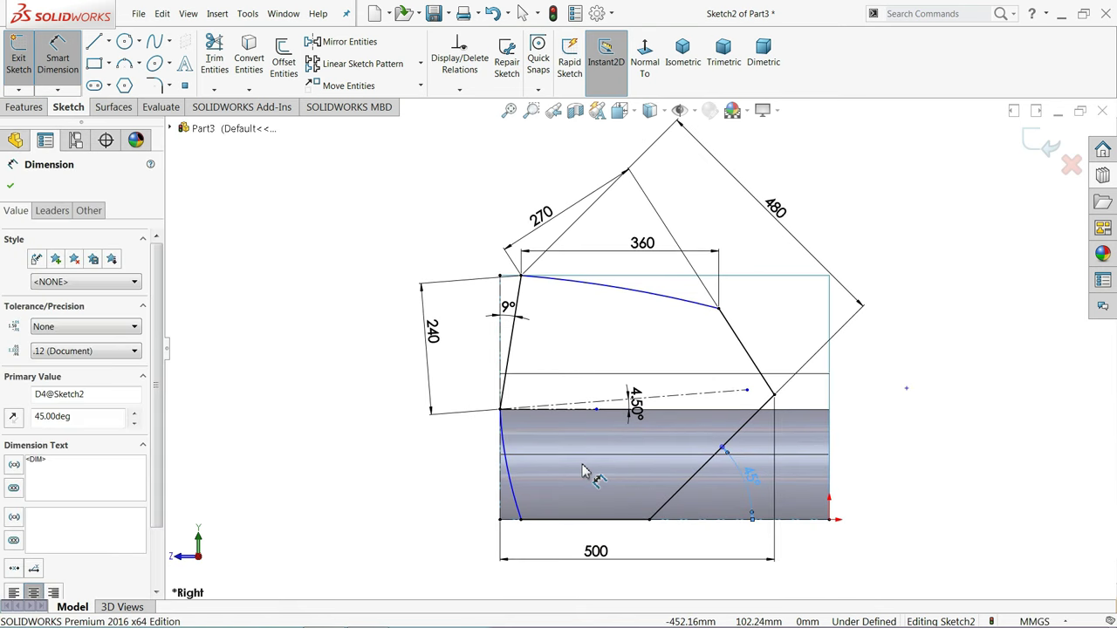
scroll(510, 485, "down", 1)
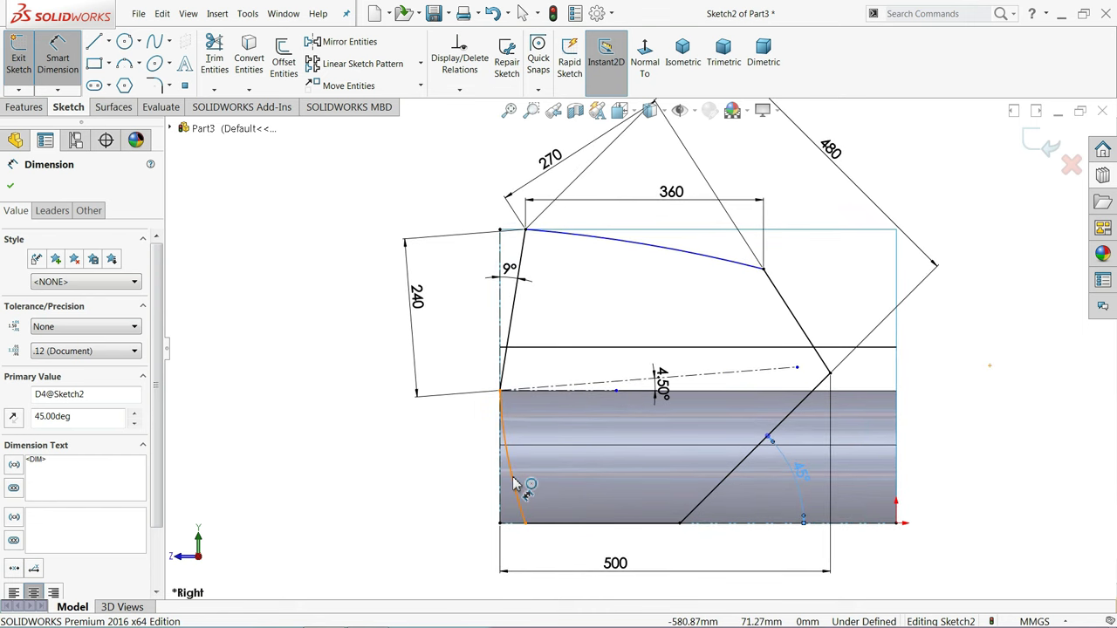
Dimension the radius of the profile's lower-left arc as 500 mm
left_click(515, 485)
left_click(567, 468)
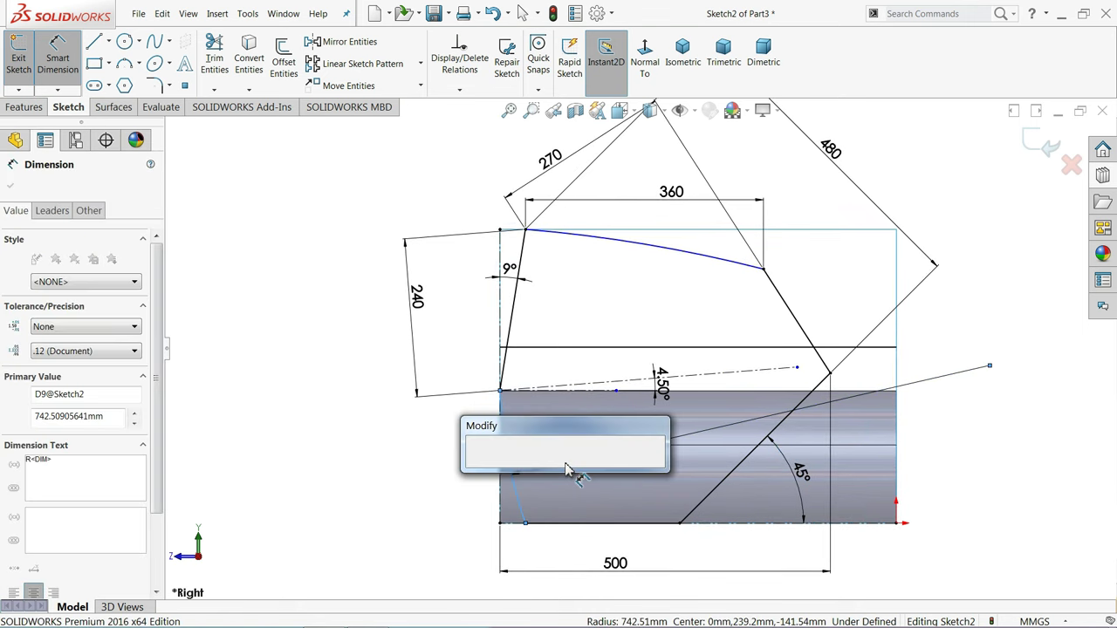
type("500")
left_click(475, 466)
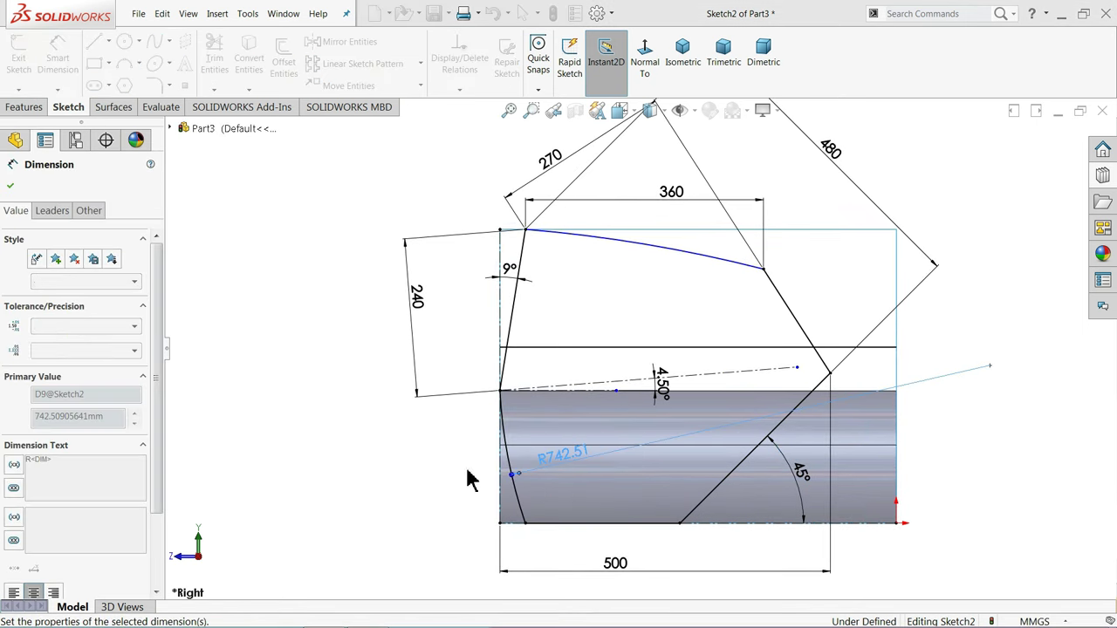
left_click(356, 455)
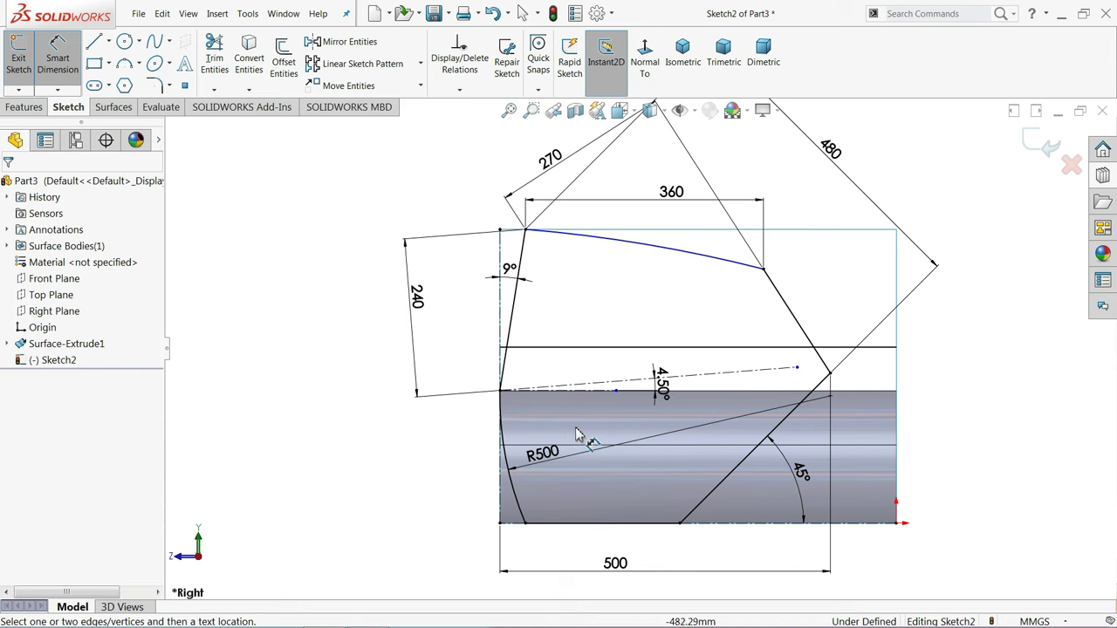
Reposition the 270 mm and 360 mm dimensions slightly farther away from the profile
scroll(650, 305, "up", 1)
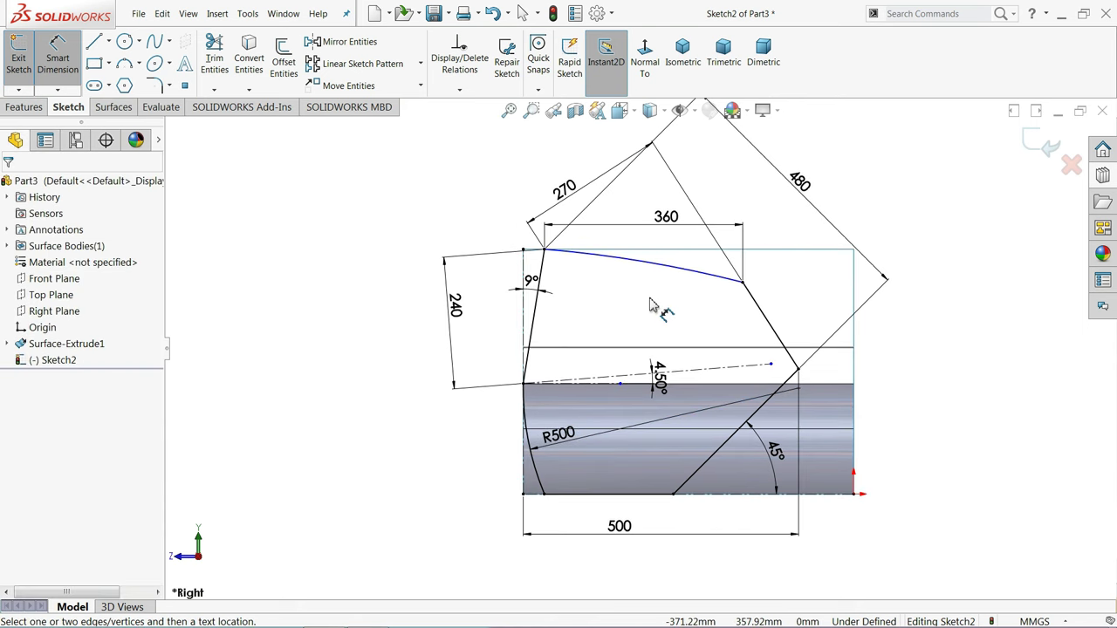
scroll(718, 210, "down", 1)
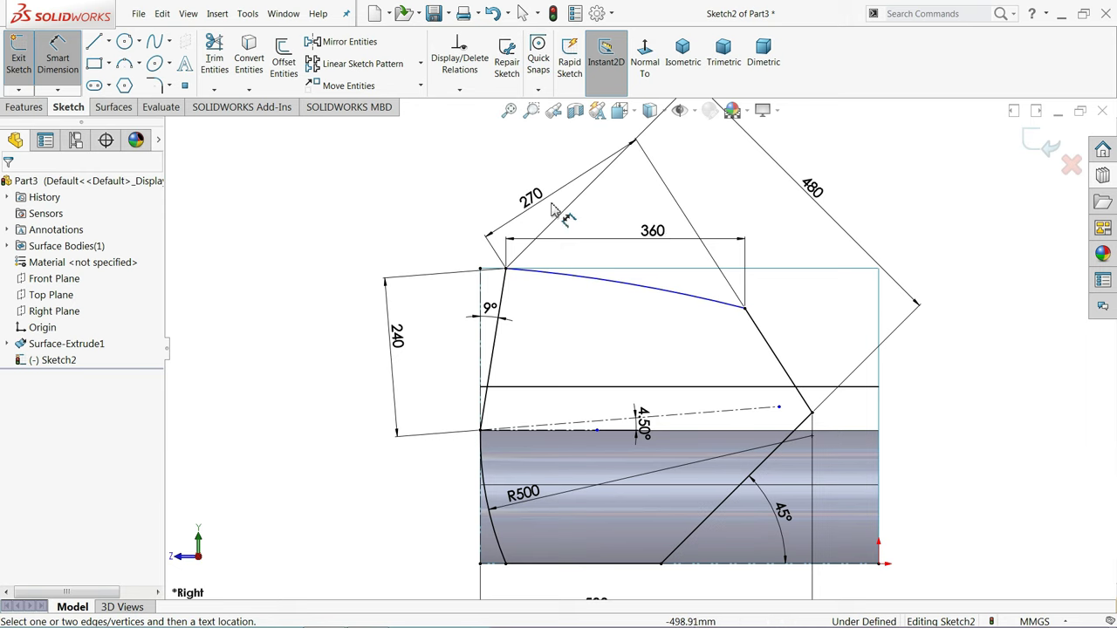
mouse_move(535, 205)
left_mouse_down()
mouse_move(535, 185)
mouse_move(716, 430)
mouse_move(511, 193)
left_mouse_up()
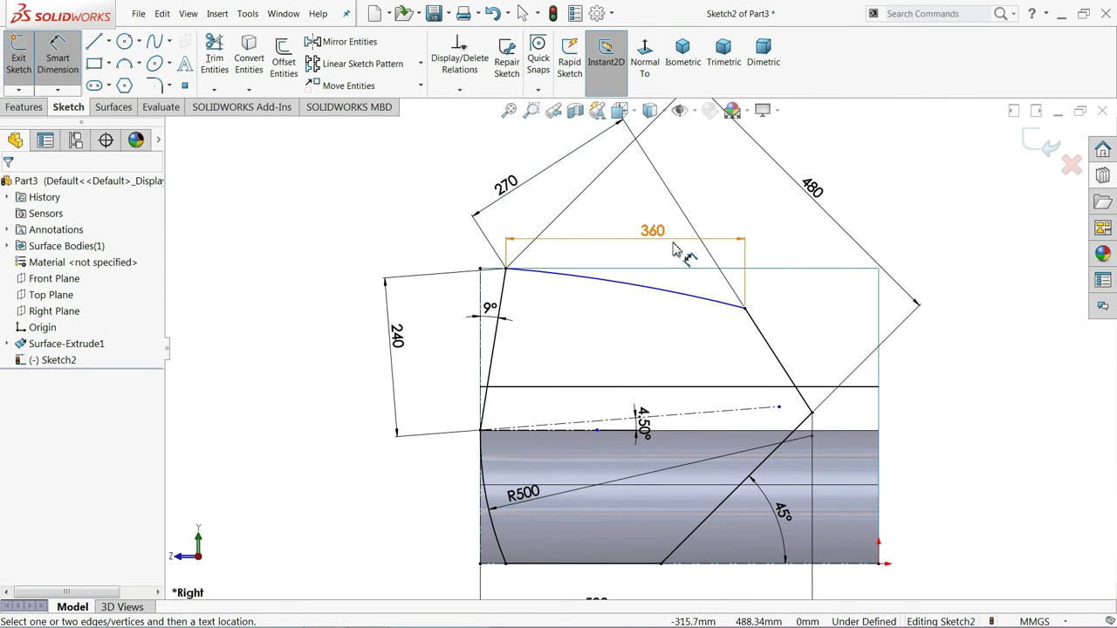
left_click_drag(653, 233, 650, 225)
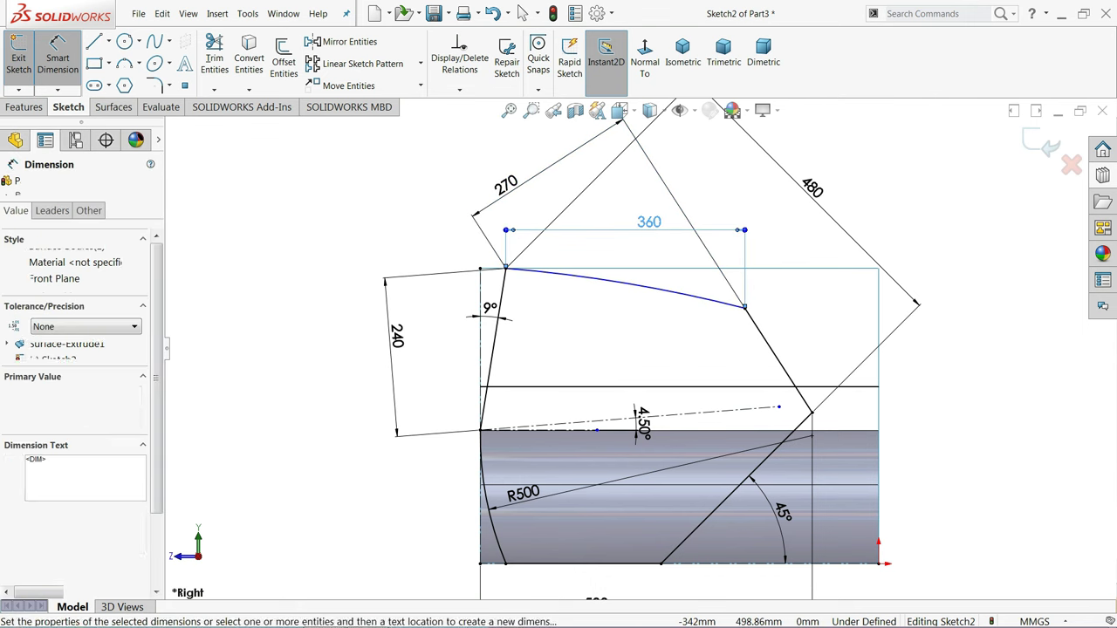
left_click(347, 270)
key("f")
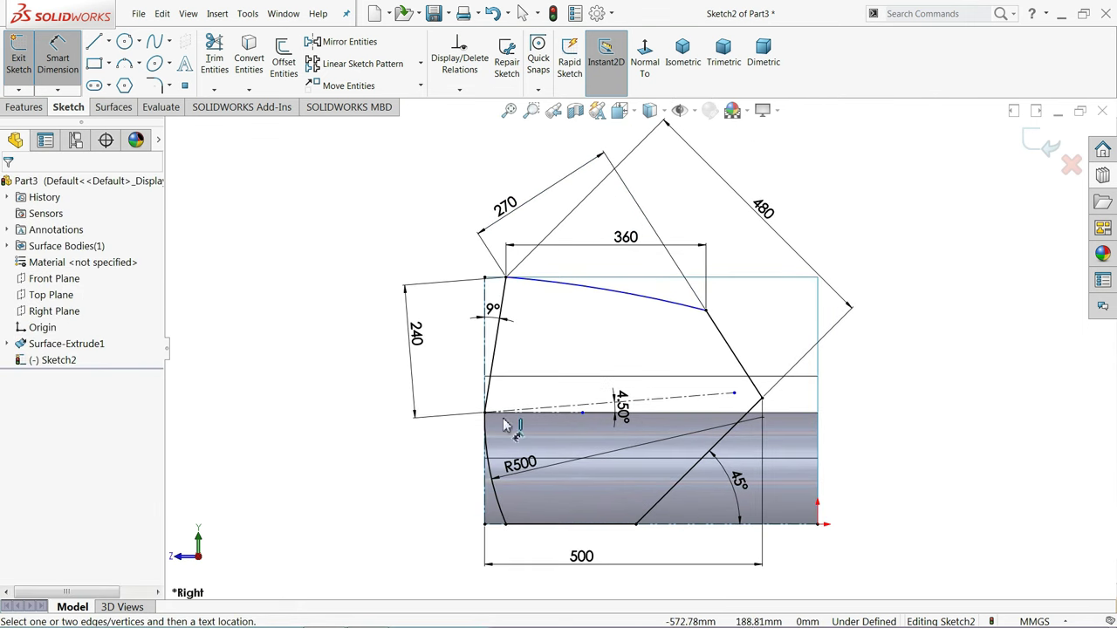
Dimension the radius of the profile's top arc as 1110 mm
left_click(614, 299)
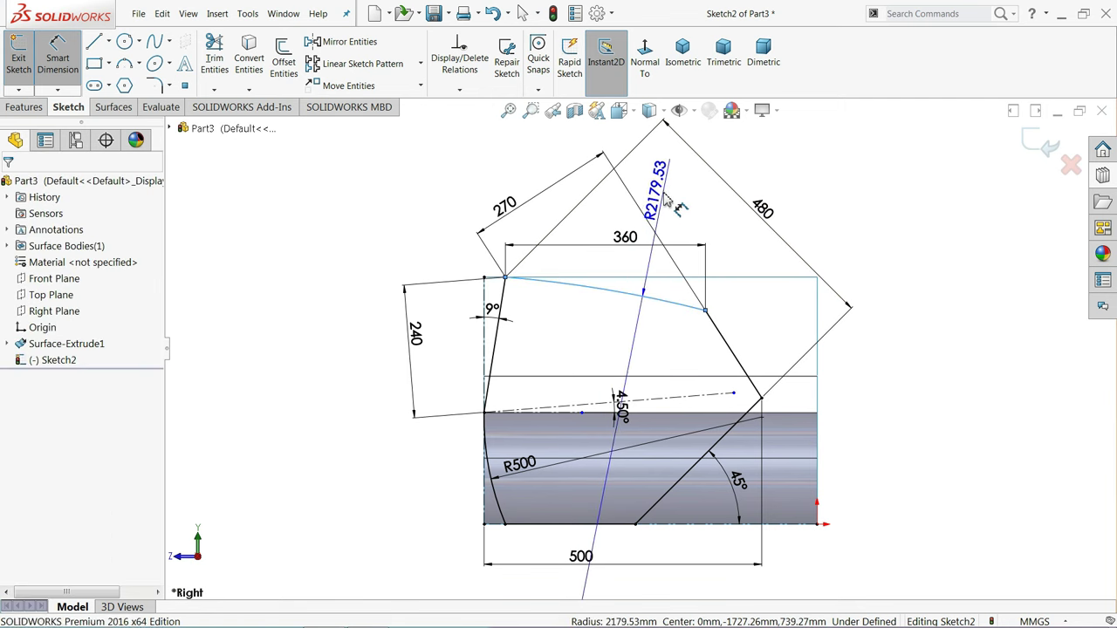
left_click(663, 197)
type("11")
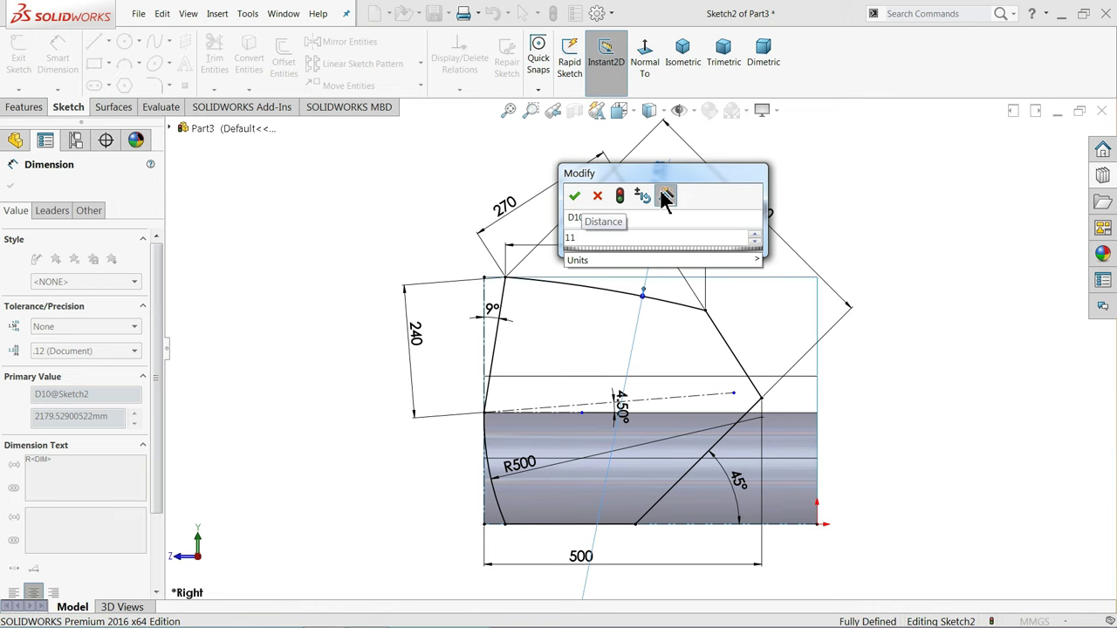
type("10")
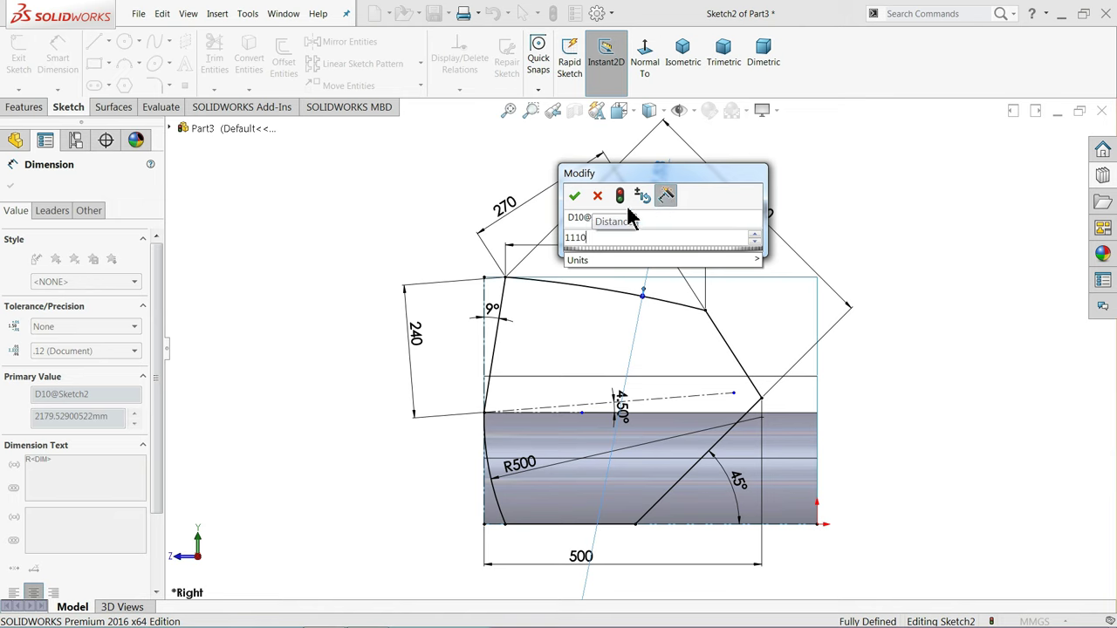
left_click(575, 197)
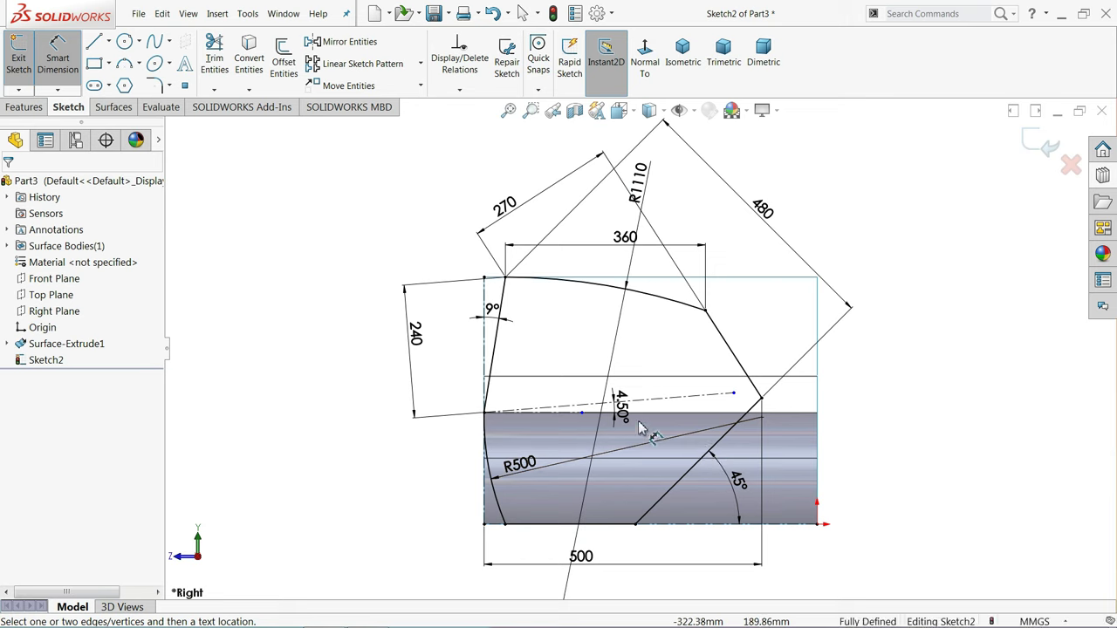
Reposition the R500 dimension outside the profile and the 480 mm dimension closer to it
left_click_drag(596, 469, 394, 515)
key("Escape")
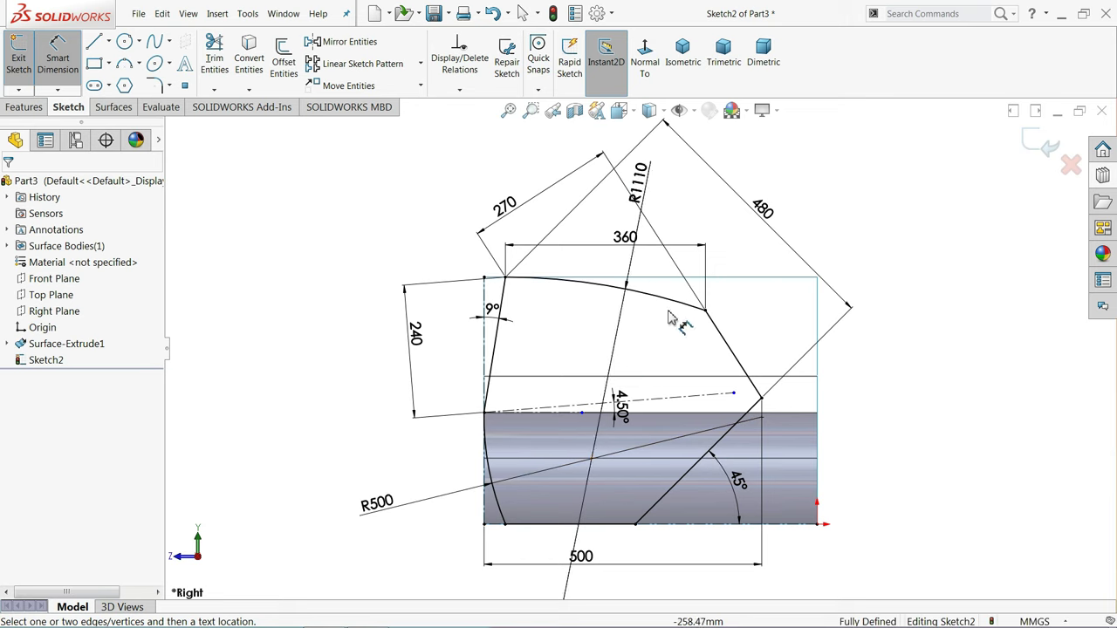
left_click_drag(758, 213, 752, 237)
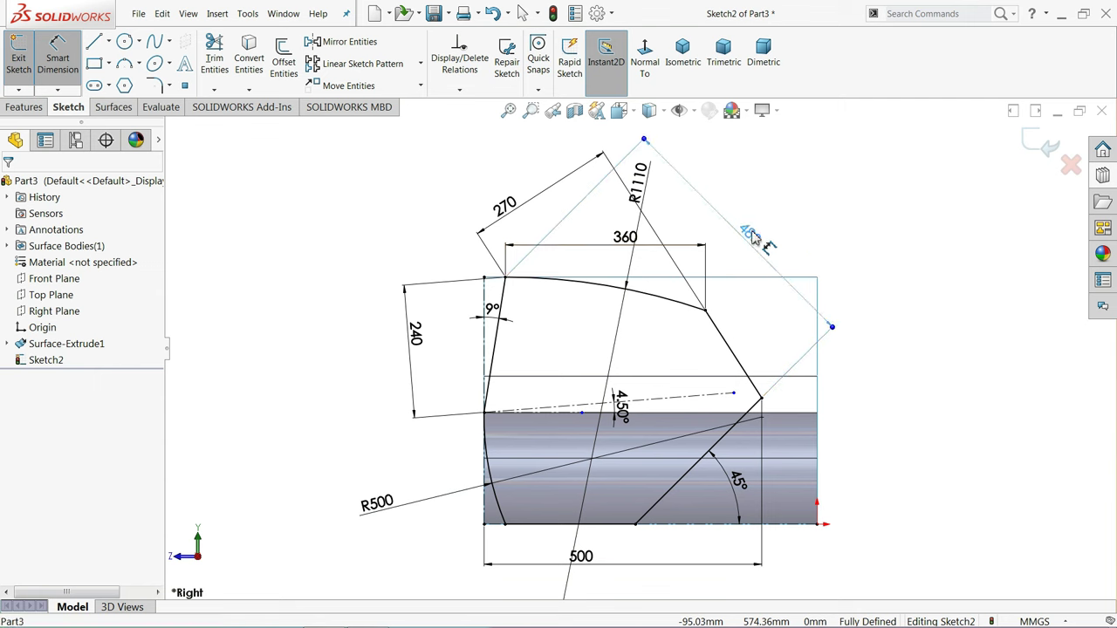
Trim the extruded surface with the Sketch2 profile, removing the three regions that lie outside the closed outline
left_click(114, 106)
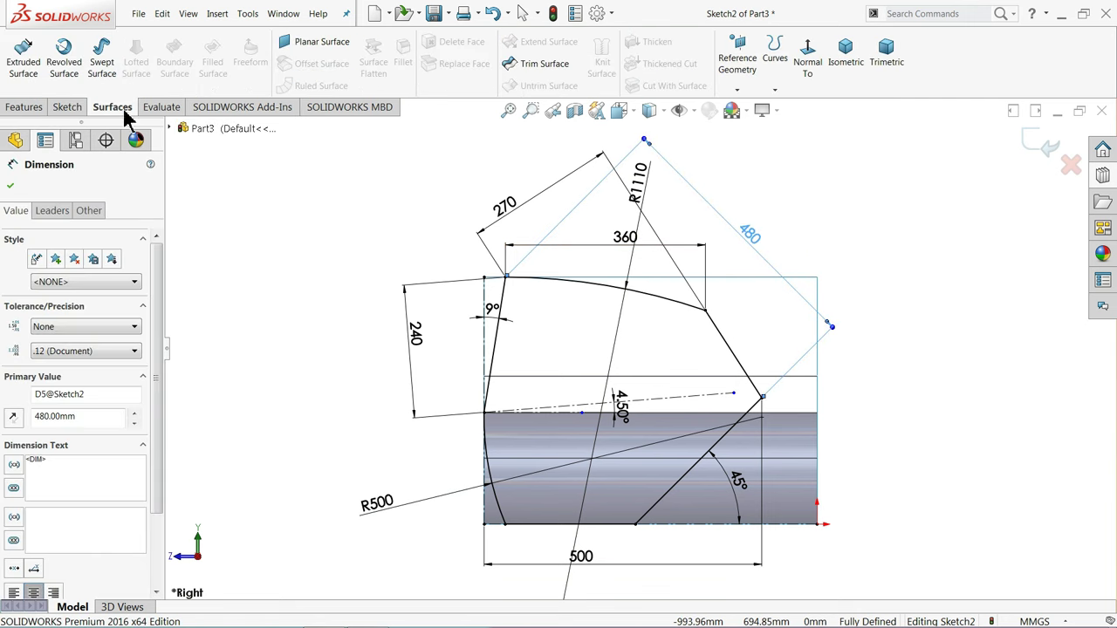
left_click(544, 67)
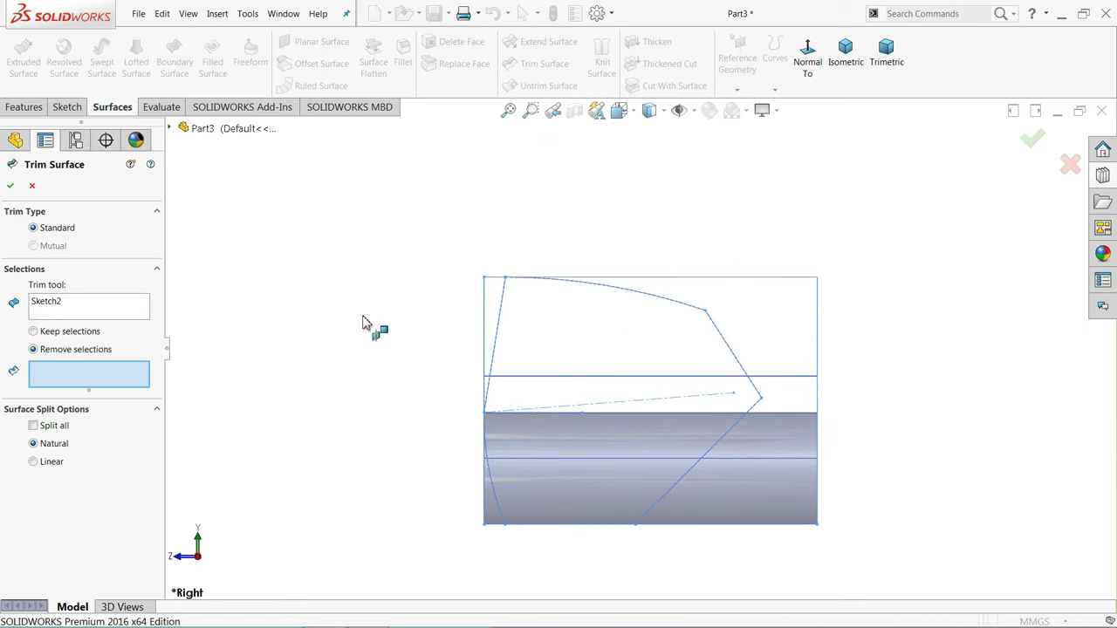
left_click(48, 304)
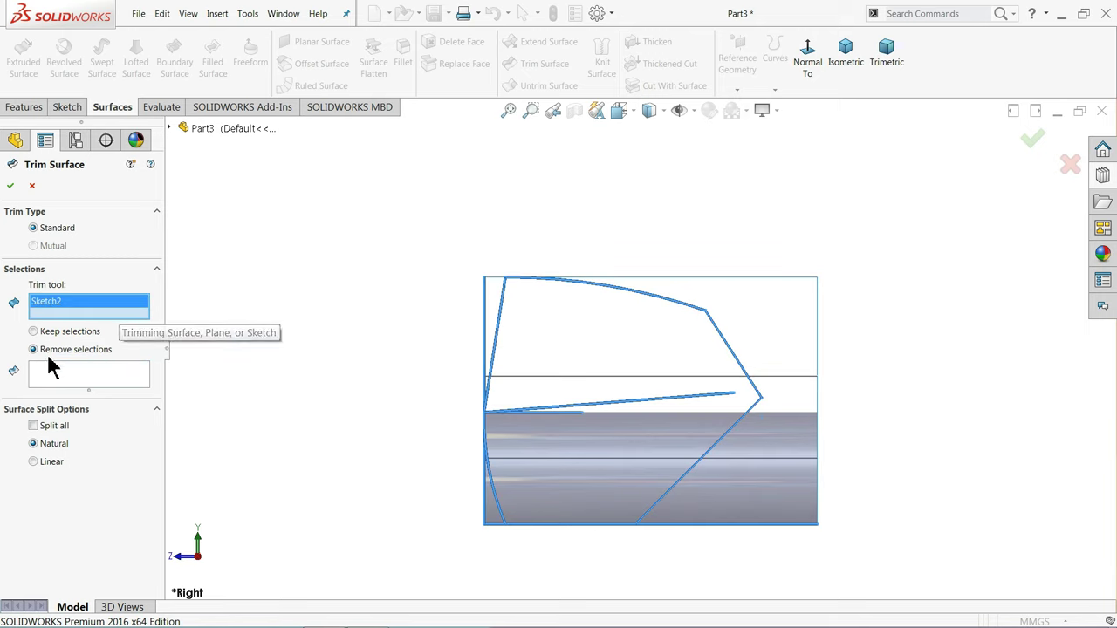
left_click(86, 377)
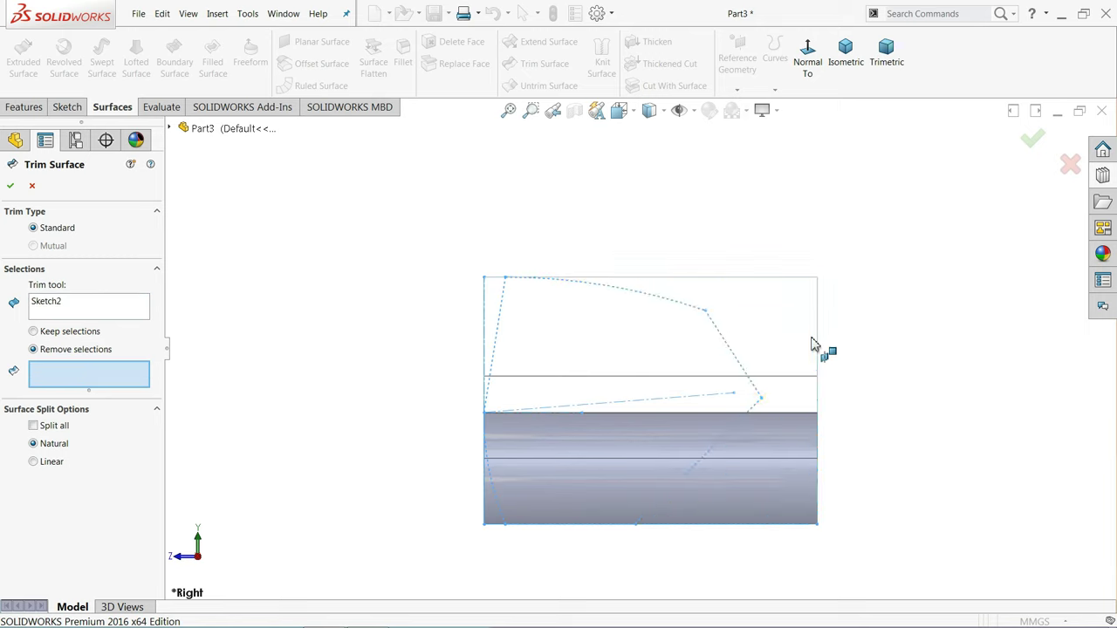
left_click(781, 343)
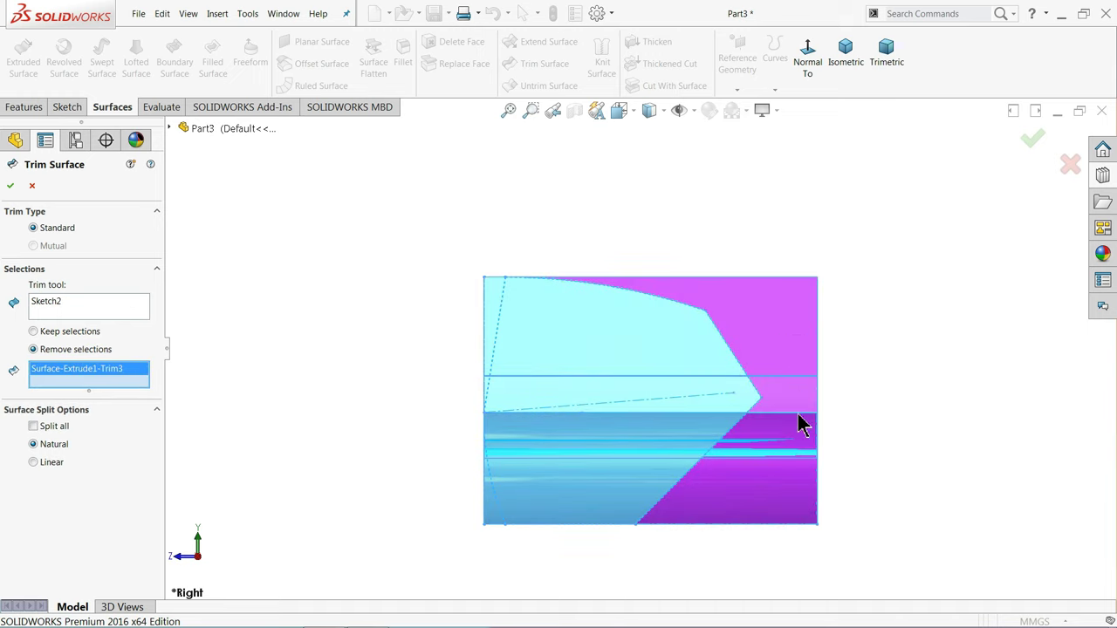
left_click(491, 327)
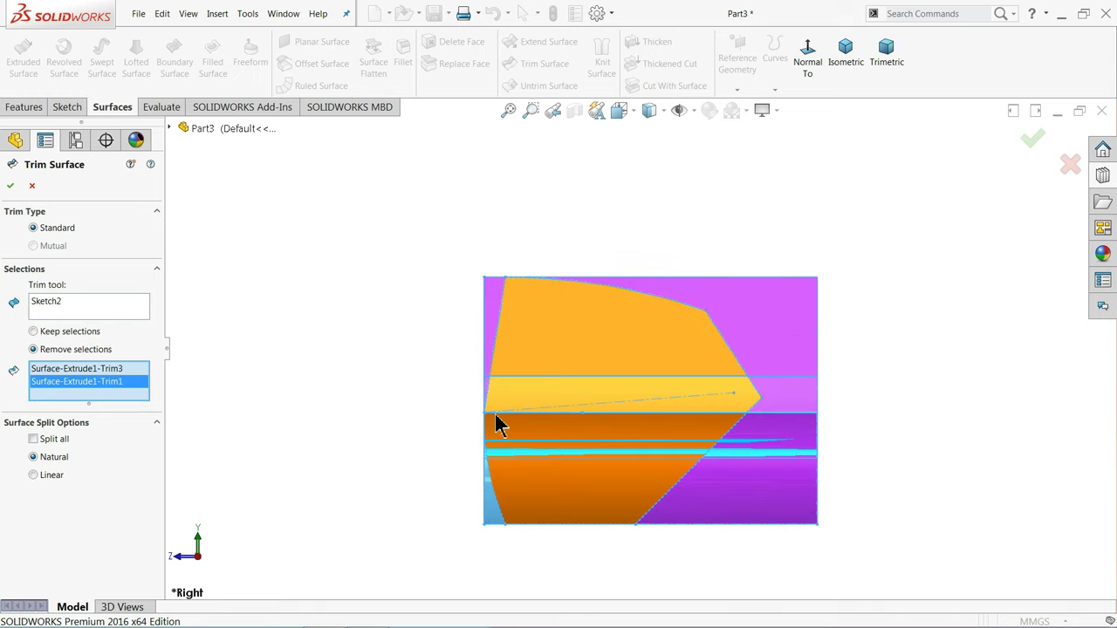
left_click(493, 521)
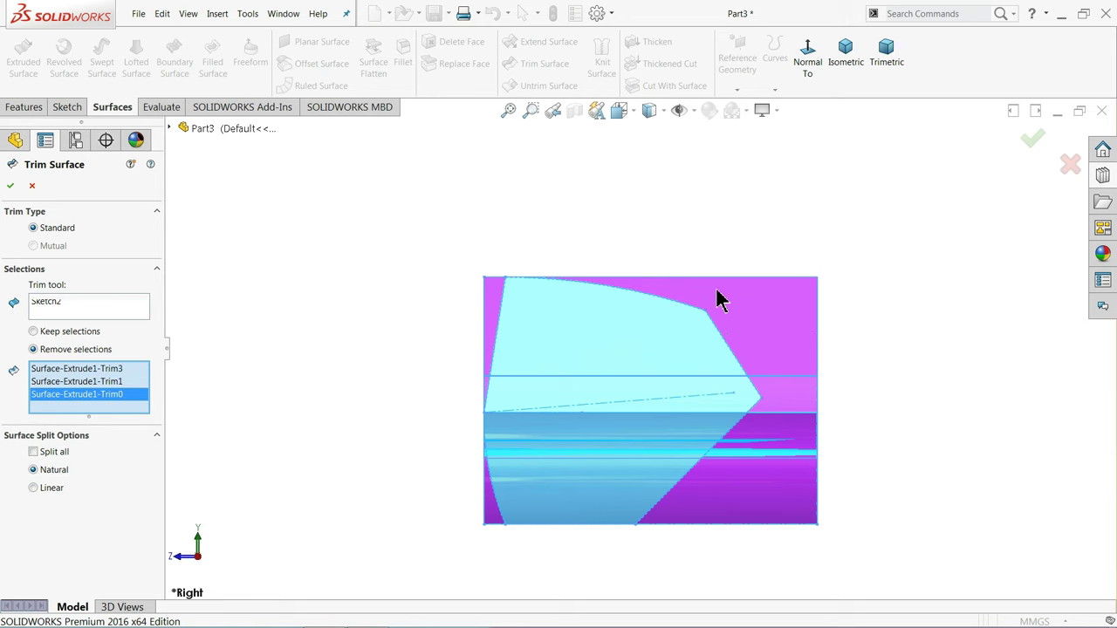
scroll(638, 466, "down", 3)
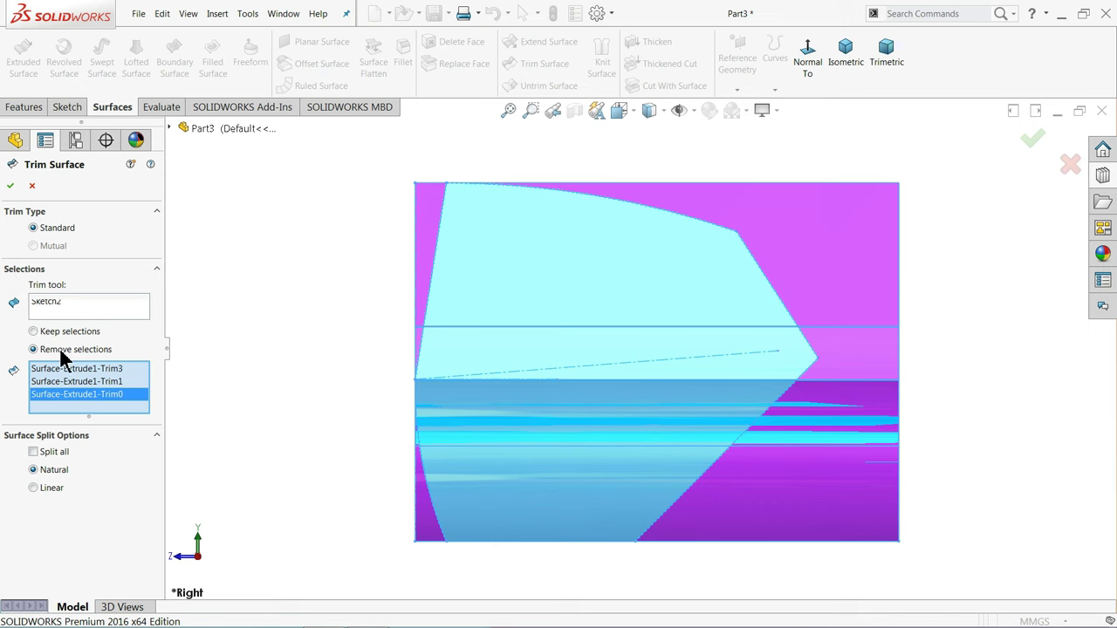
left_click(10, 186)
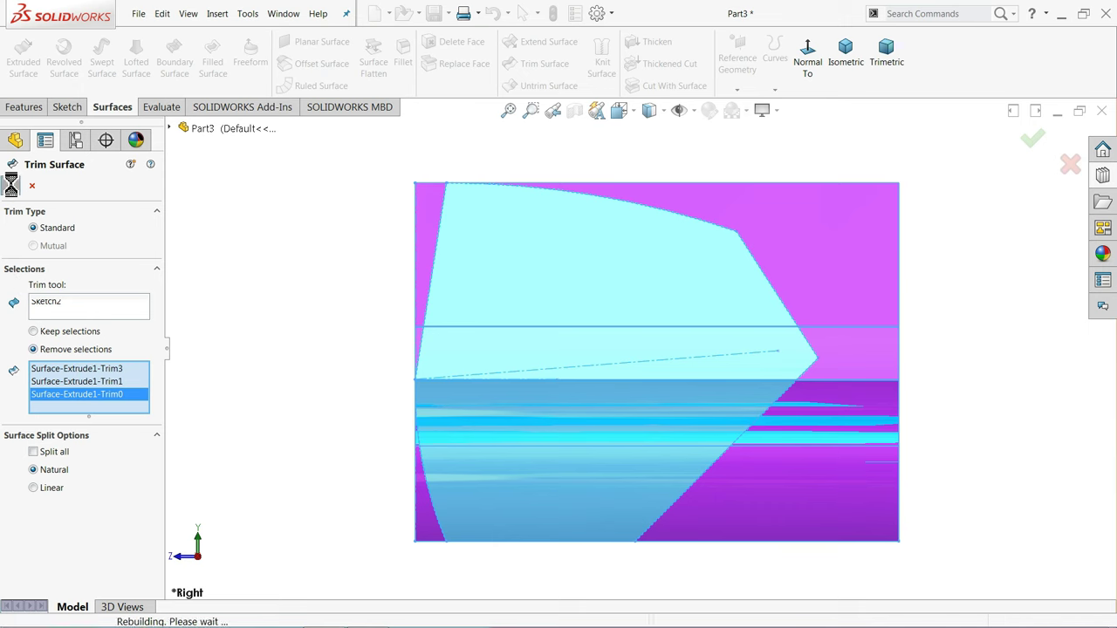
Reopen Sketch2 under Surface-Trim1 for editing
middle_click_drag(292, 351, 314, 359)
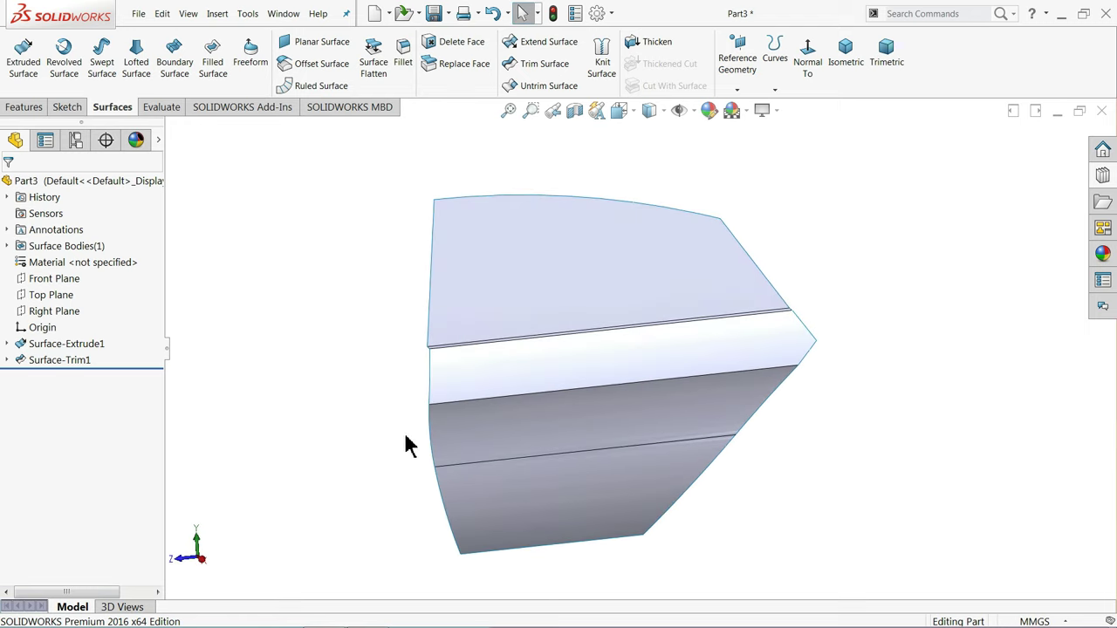
left_click(643, 538)
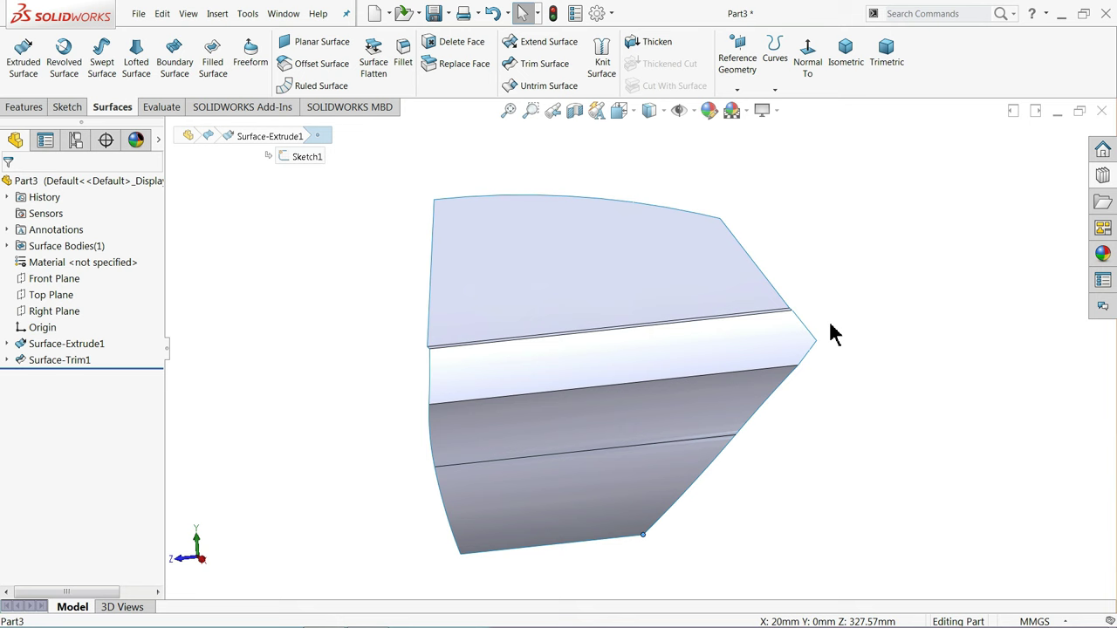
left_click(197, 347)
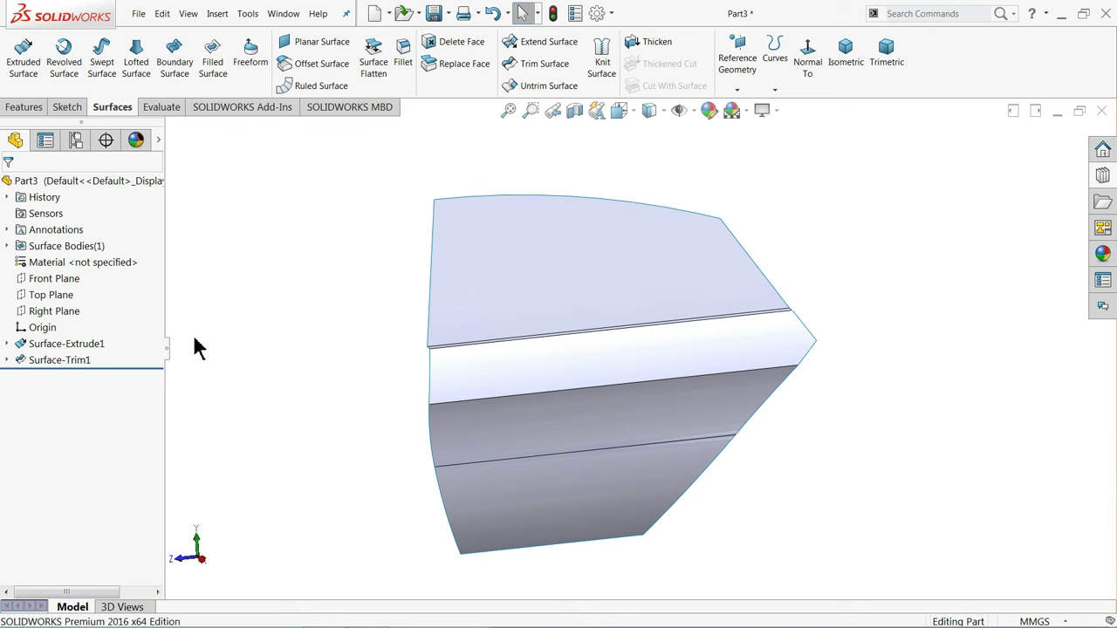
left_click(8, 361)
left_click(46, 376)
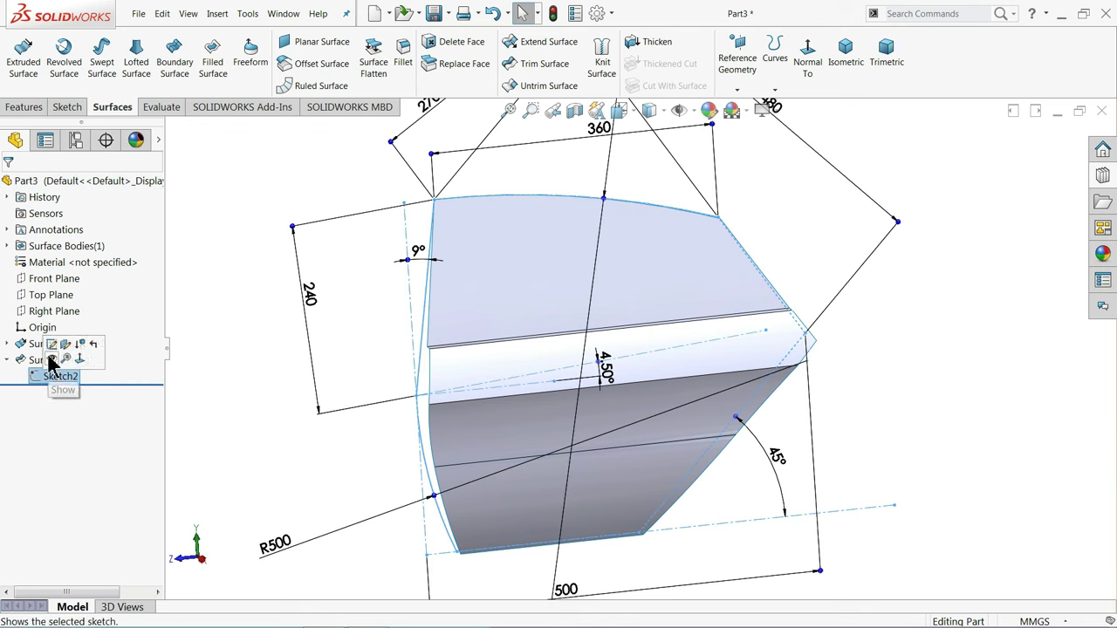
left_click(51, 344)
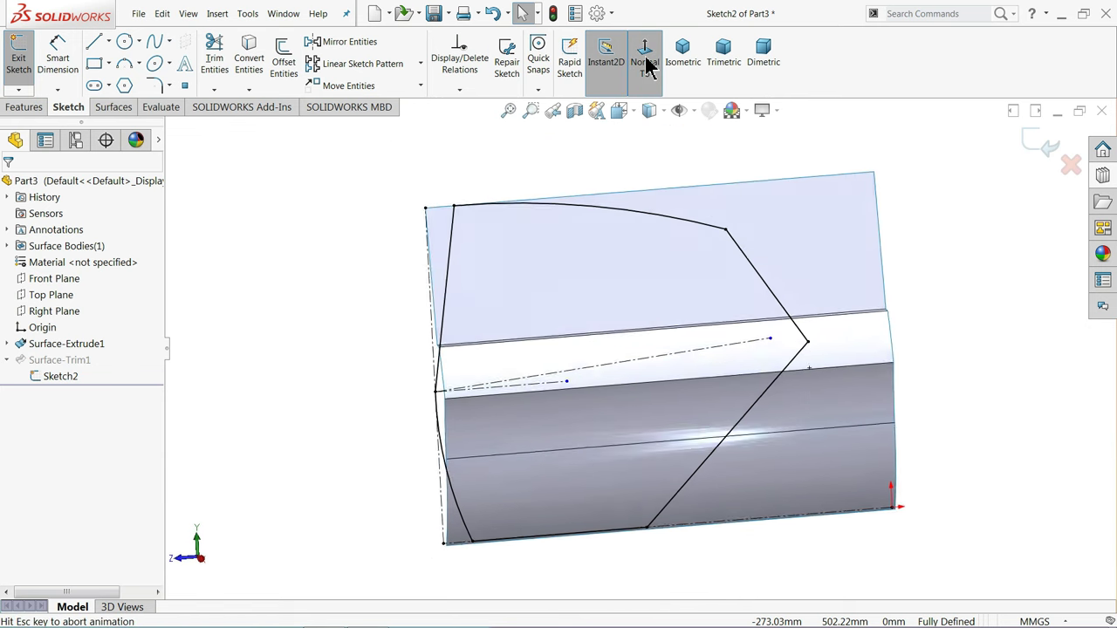
Apply 10 mm sketch fillets where the R500 arc meets the bottom line and where the top arc meets the 9° line
left_click(157, 89)
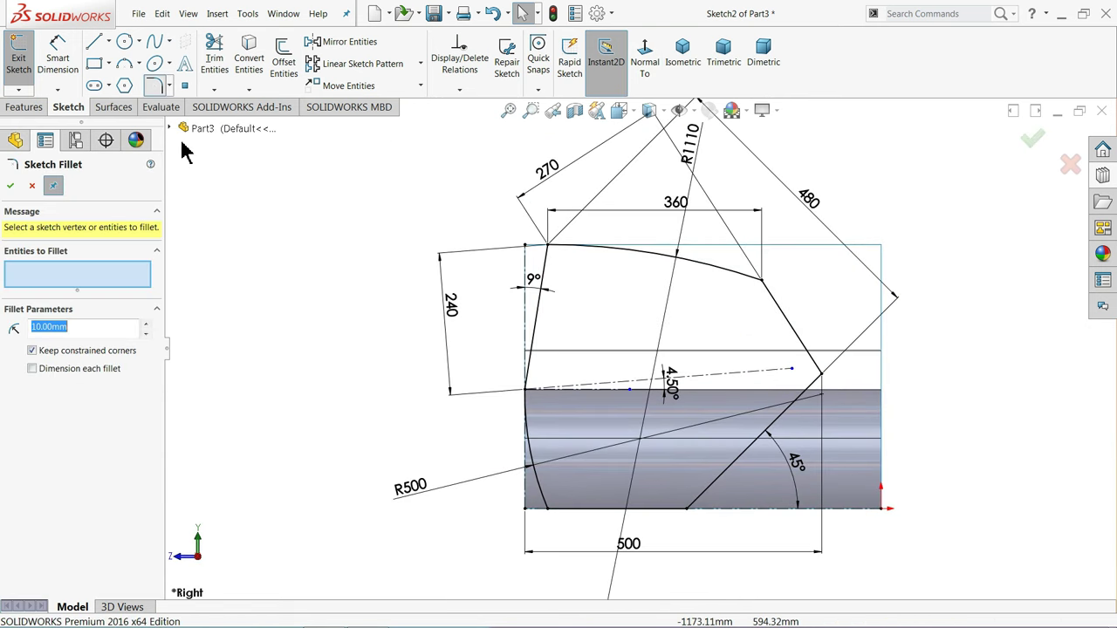
left_click(548, 511)
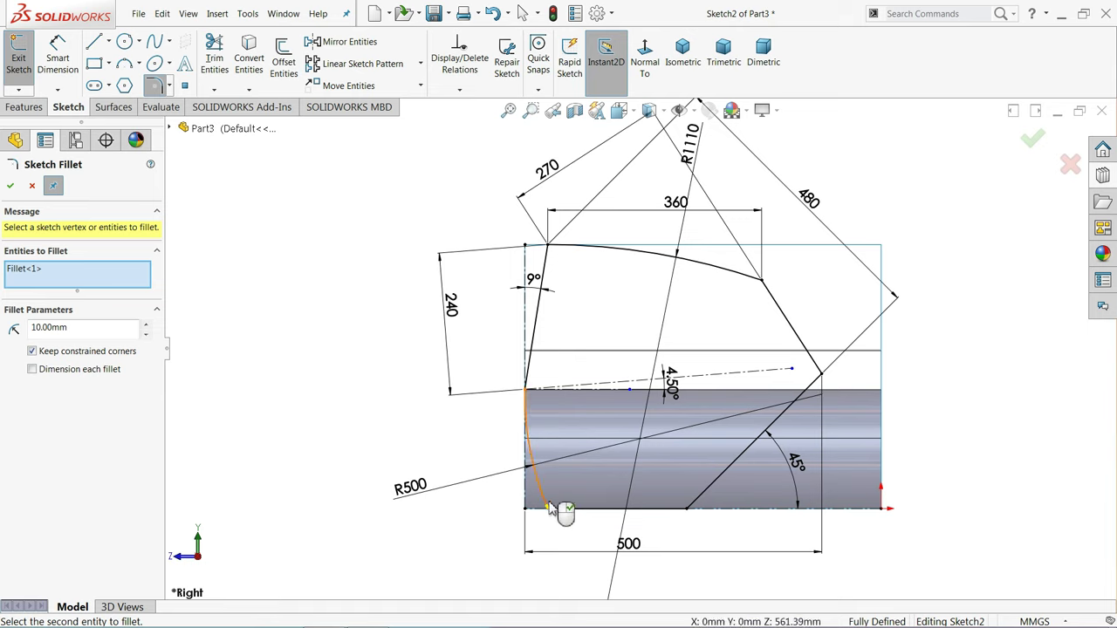
left_click(549, 248)
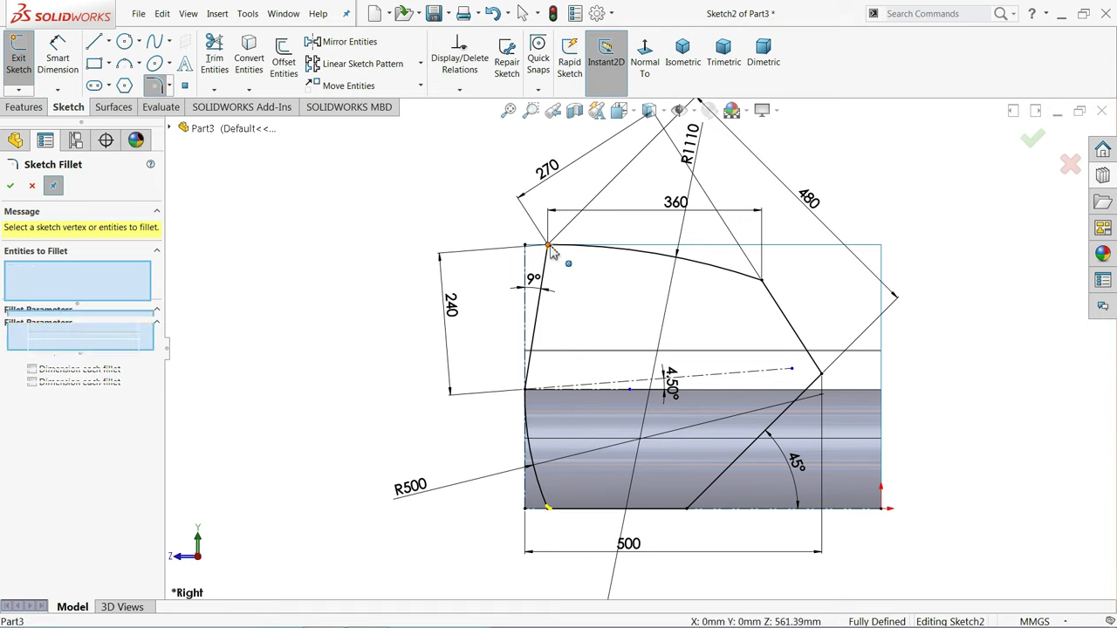
left_click(11, 187)
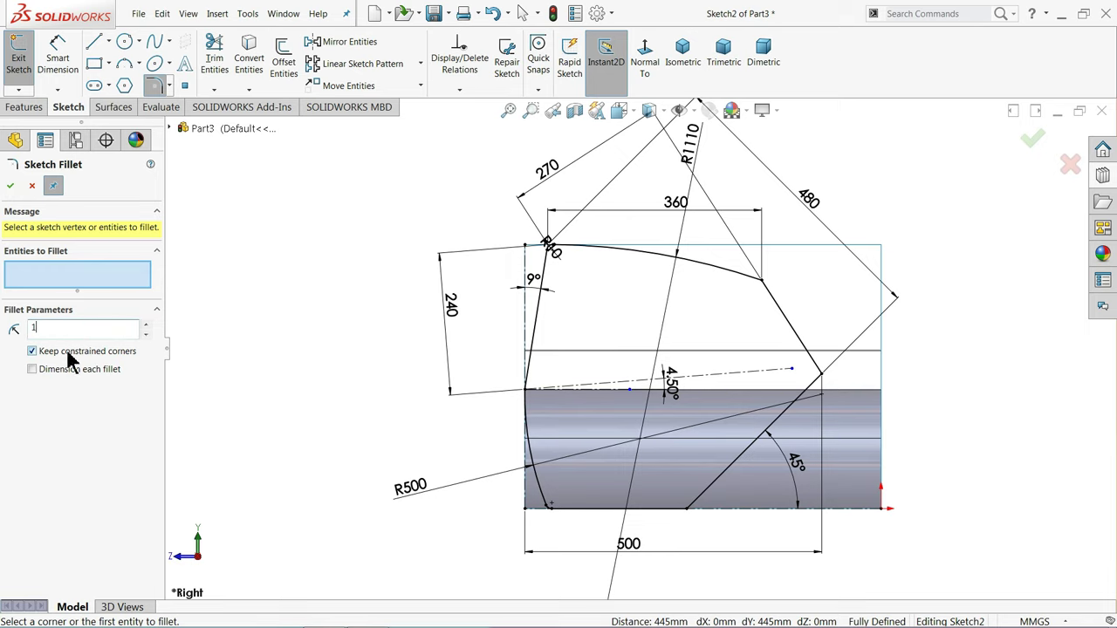
Add a 130 mm sketch fillet where the bottom line meets the 45° line
left_click(689, 511)
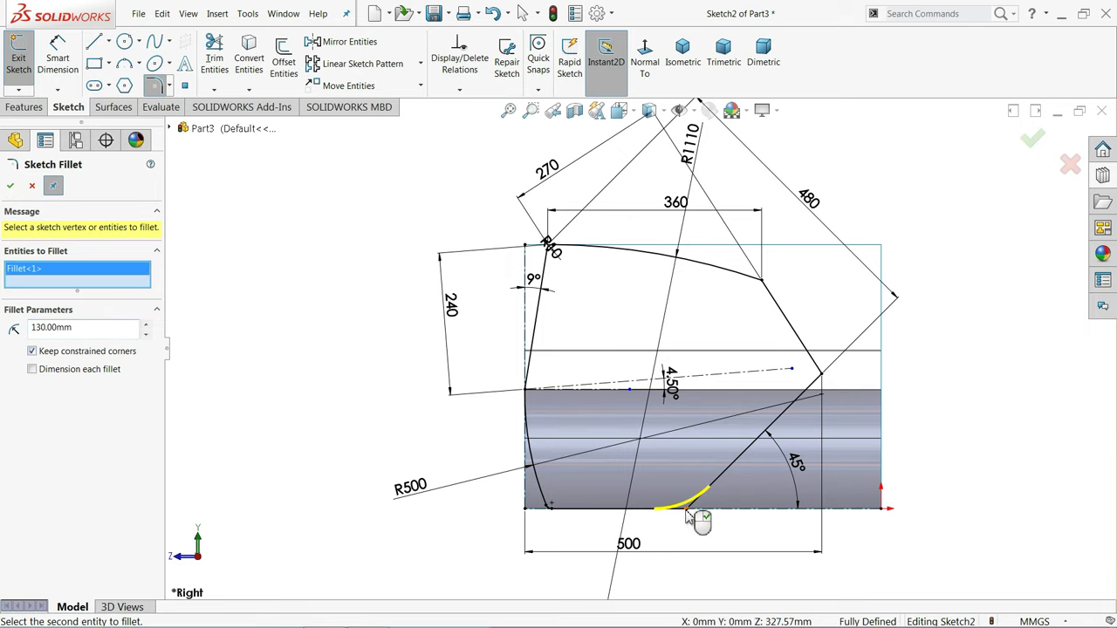
scroll(701, 507, "down", 2)
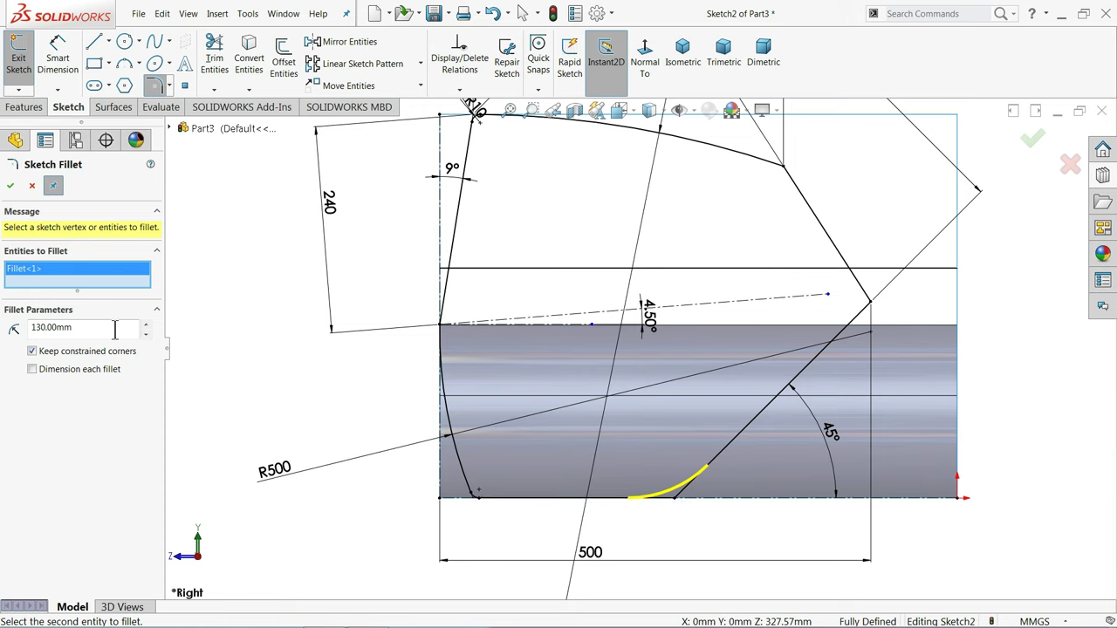
left_click(11, 186)
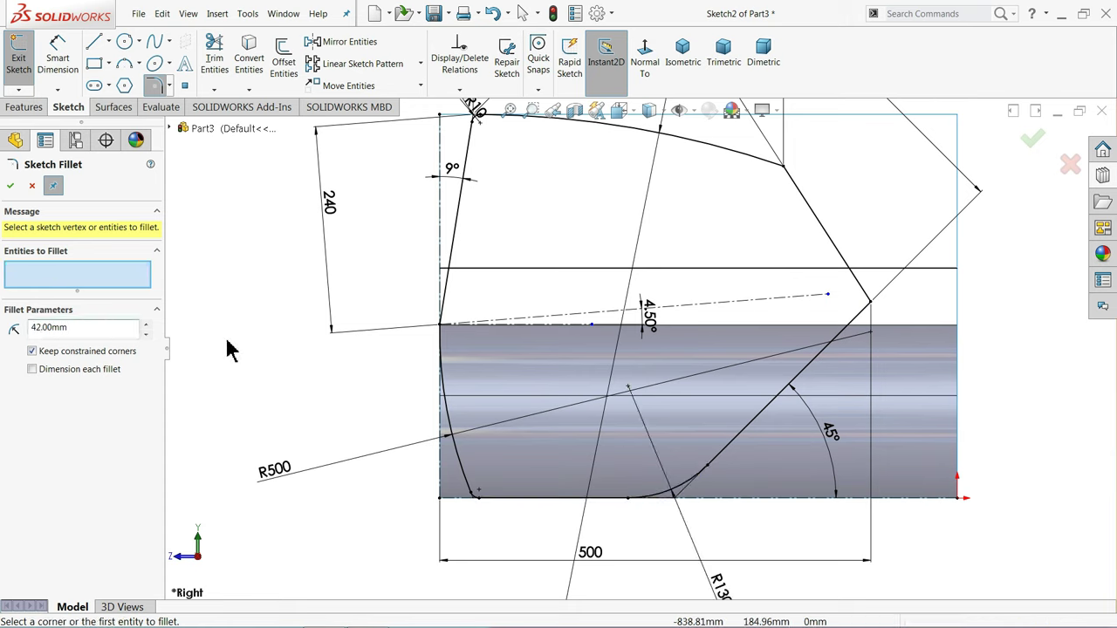
Fillet the profile's rightmost corner with a 42 mm radius and exit the sketch to update the trimmed surface
left_click(872, 305)
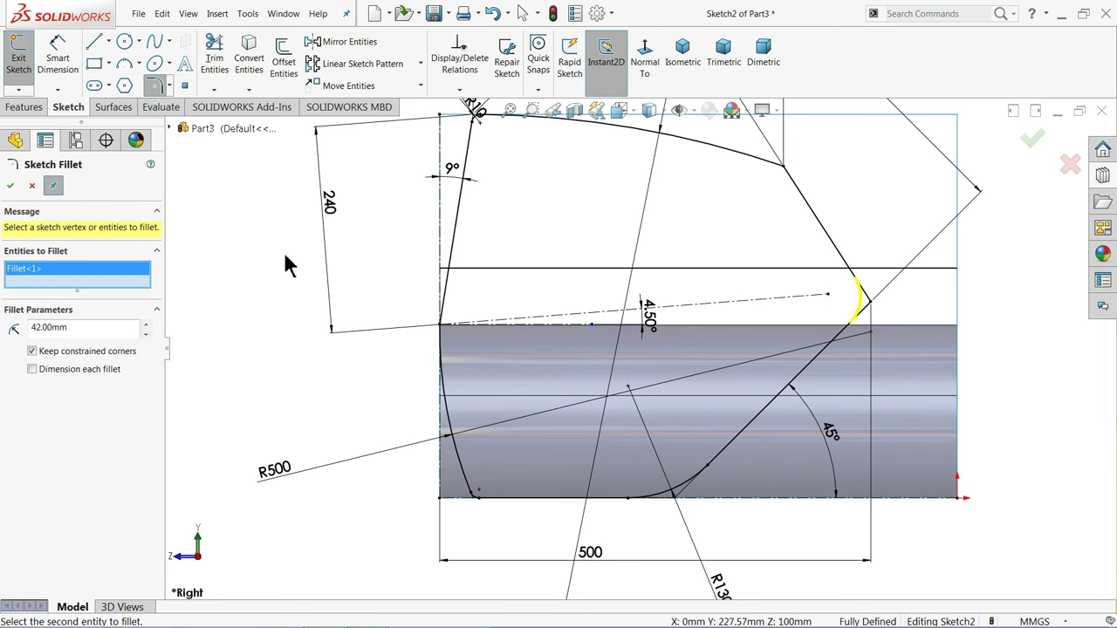
left_click(11, 188)
left_click(11, 188)
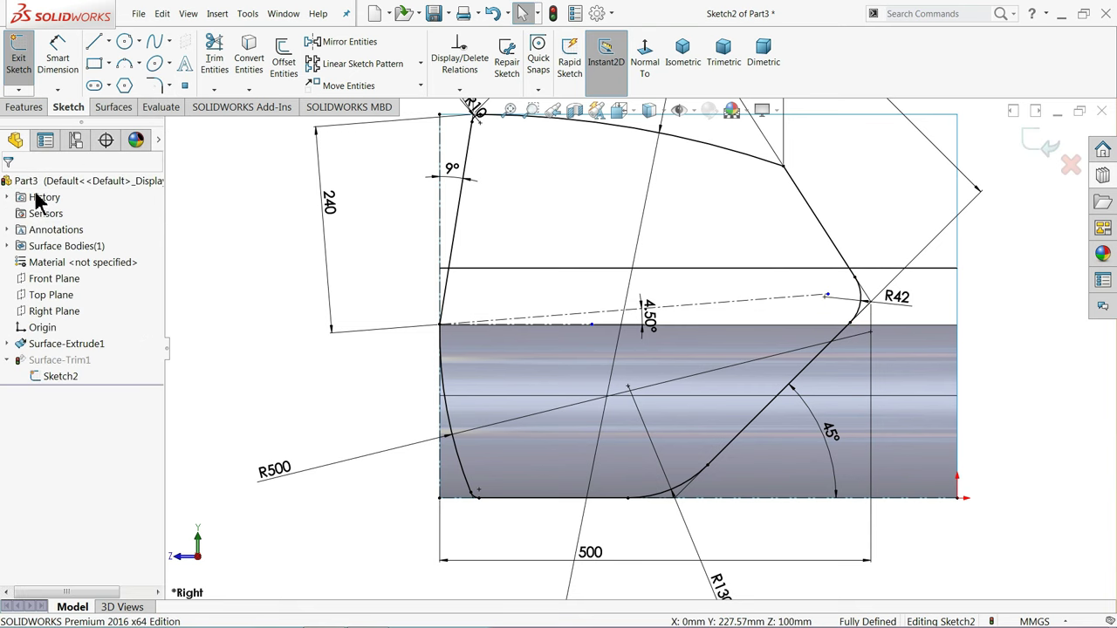
left_click(1044, 146)
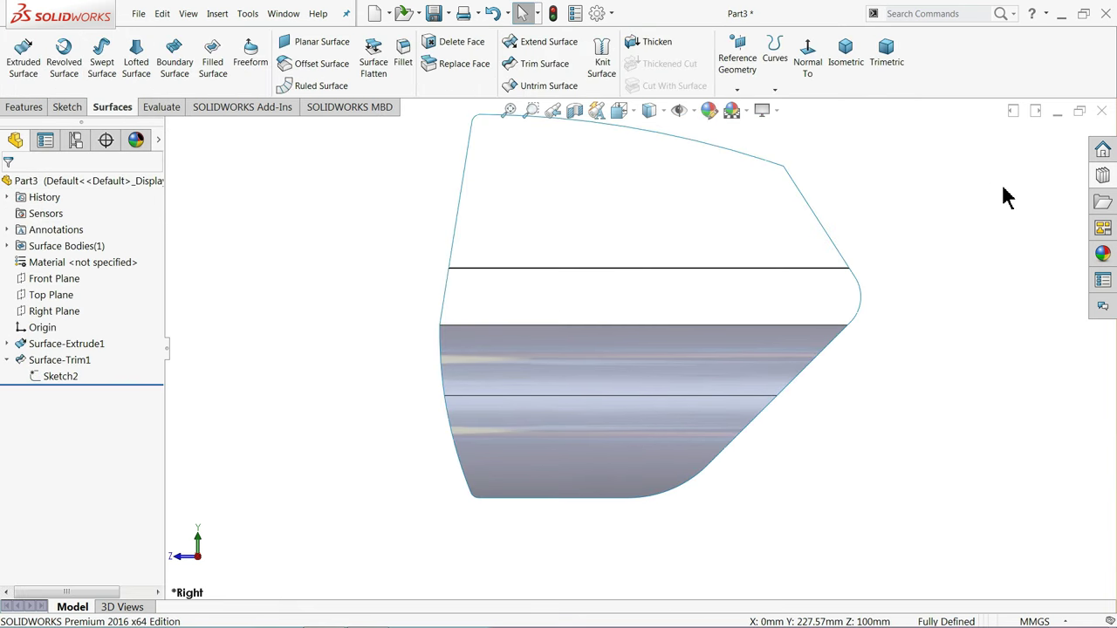
mouse_move(803, 312)
middle_mouse_down()
mouse_move(734, 306)
mouse_move(735, 288)
mouse_move(713, 287)
mouse_move(876, 282)
mouse_move(813, 324)
middle_mouse_up()
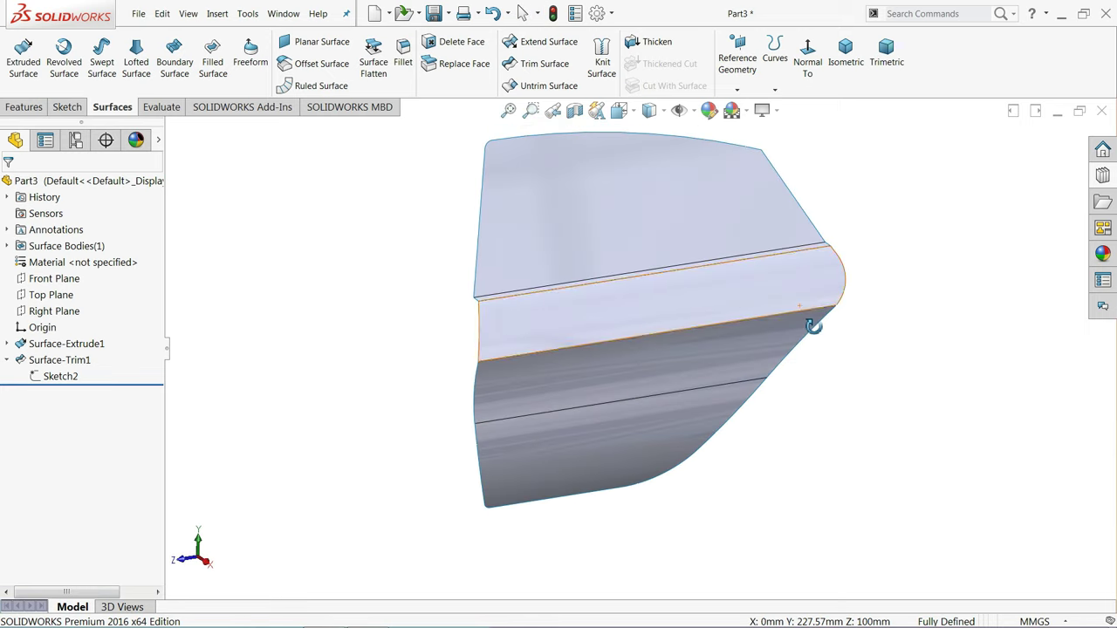
left_click(609, 207)
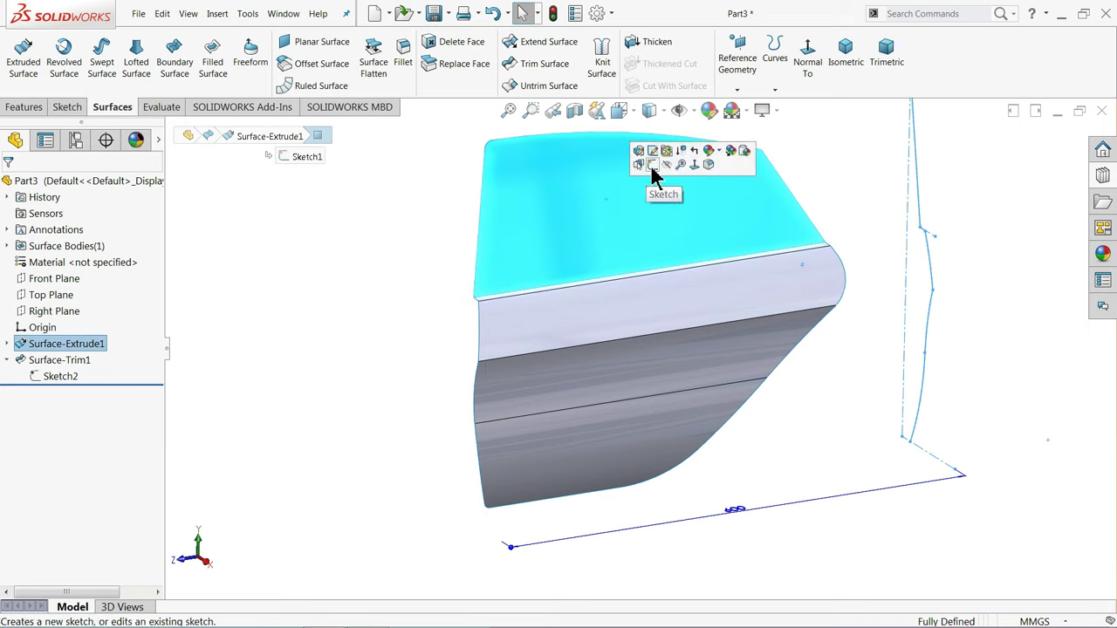
left_click(392, 219)
Fillet both long edges of the narrow ledge below the upper face with a symmetric 3 mm radius
scroll(591, 257, "down", 5)
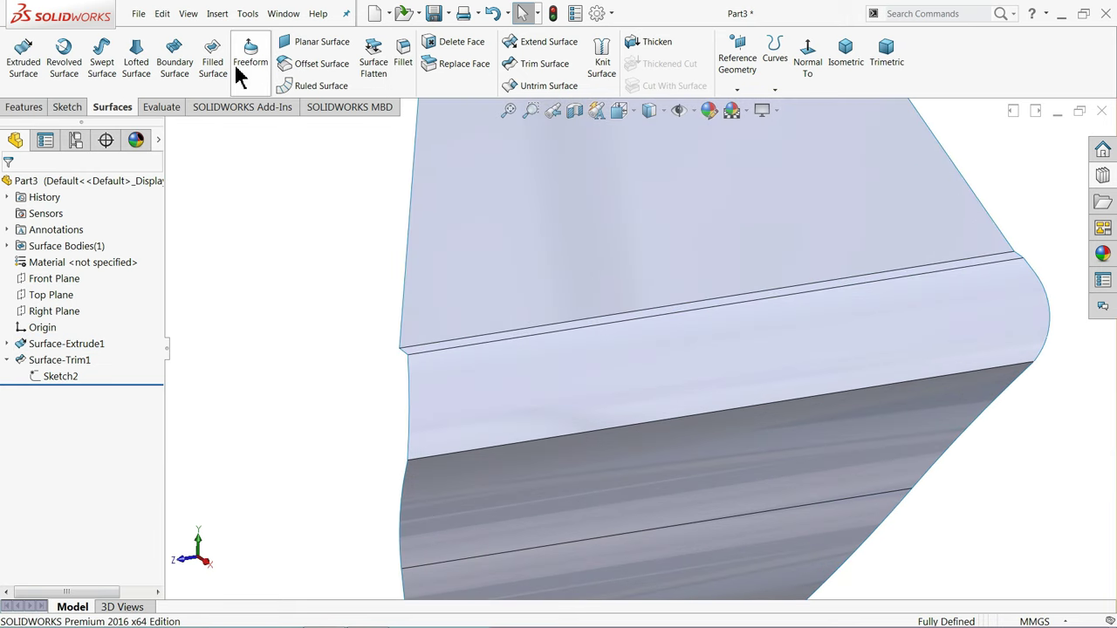
left_click(402, 54)
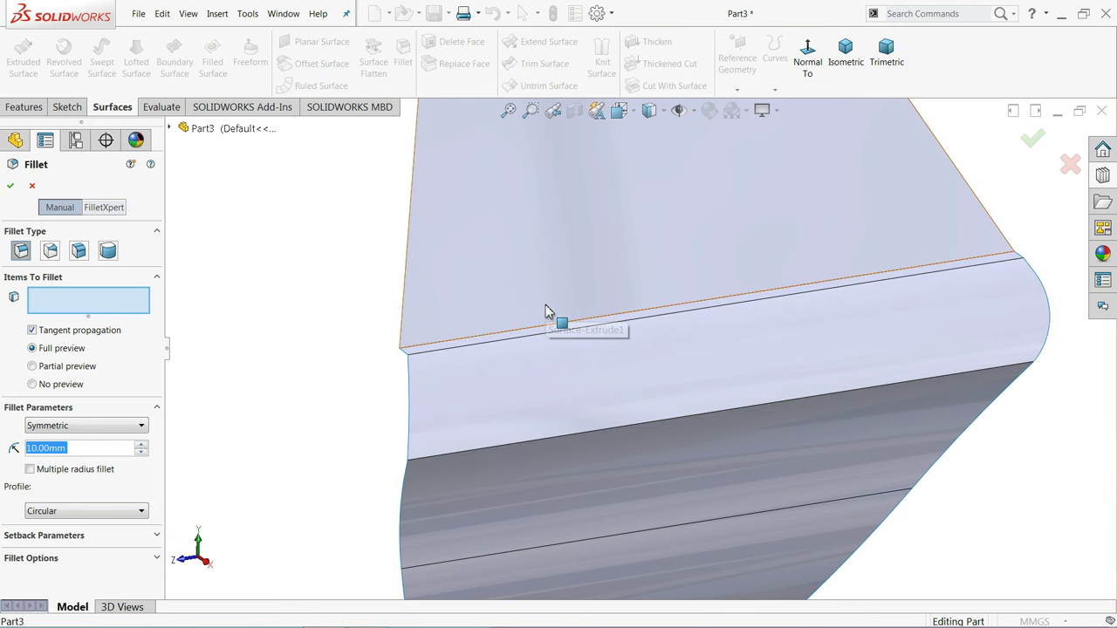
scroll(506, 361, "down", 3)
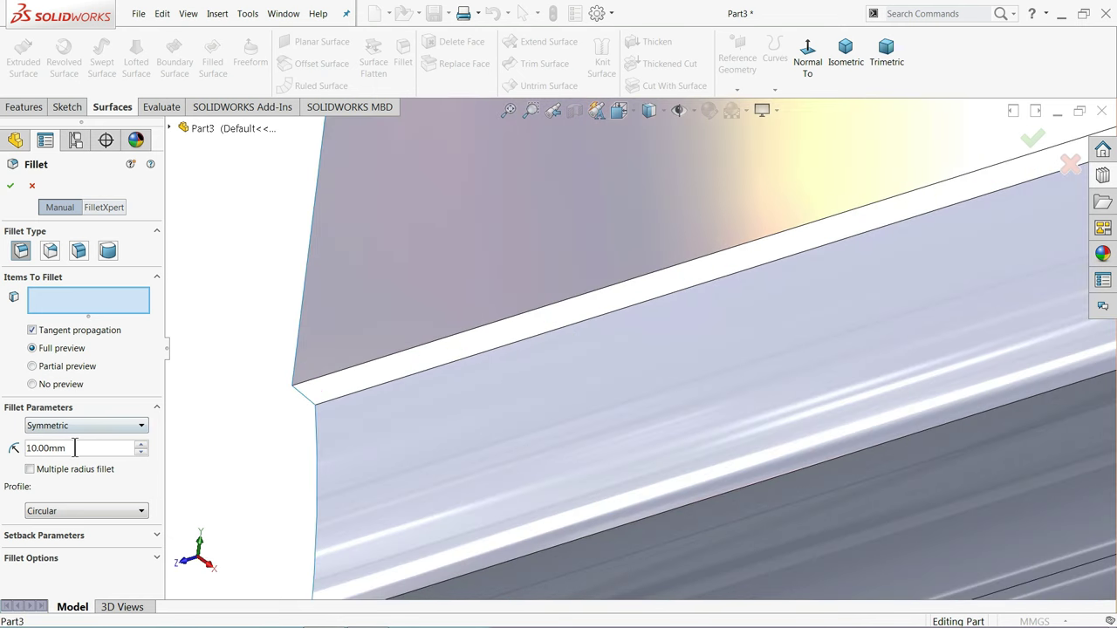
type("3")
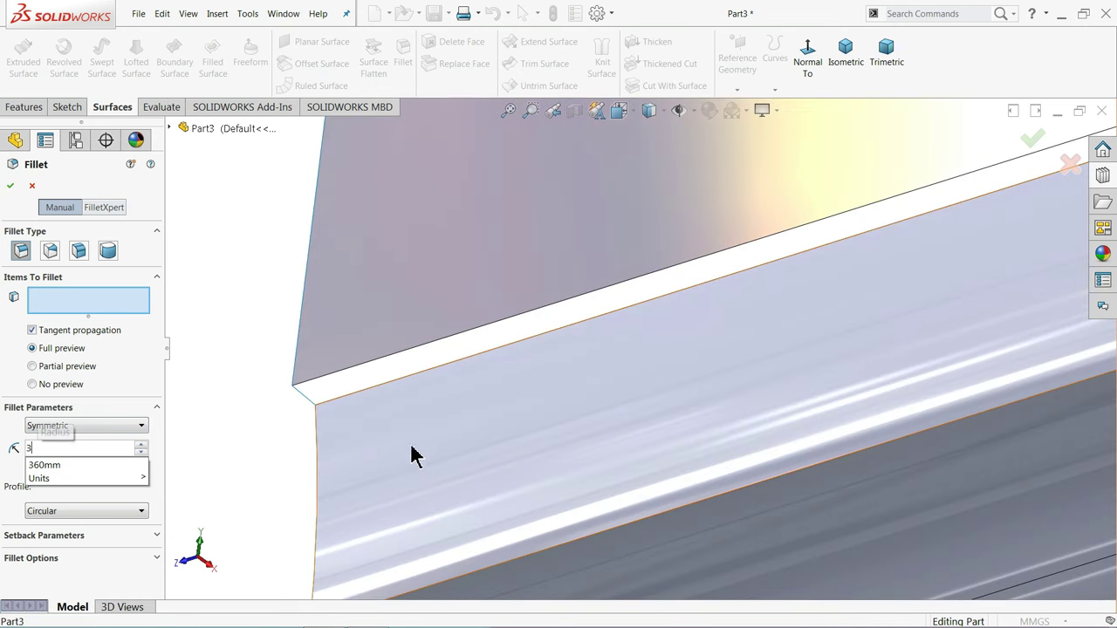
left_click(439, 376)
left_click(389, 359)
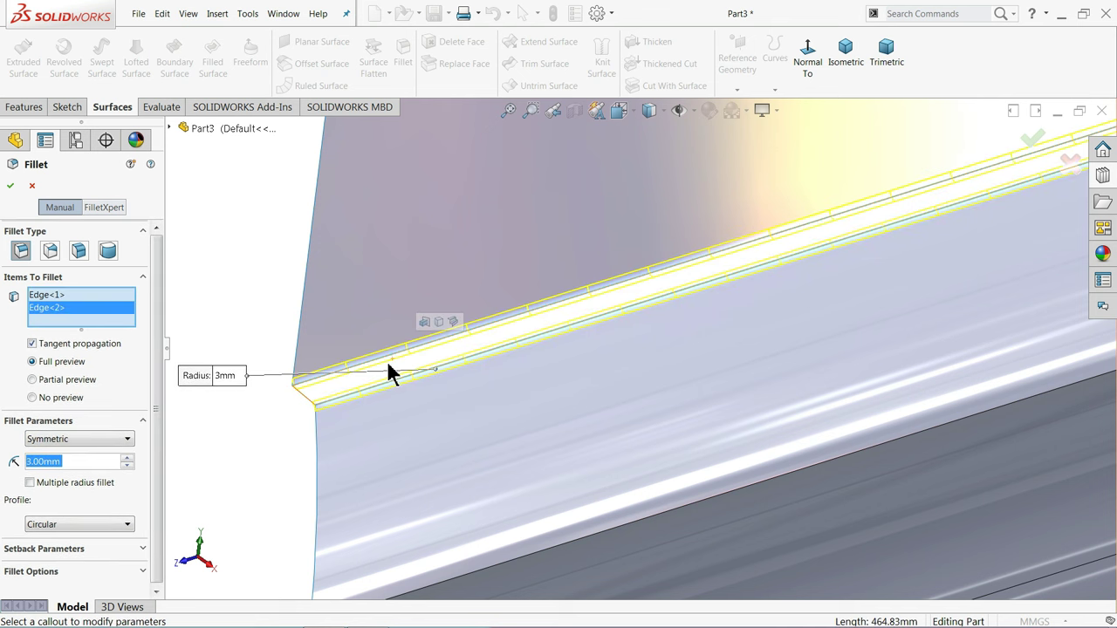
left_click(11, 187)
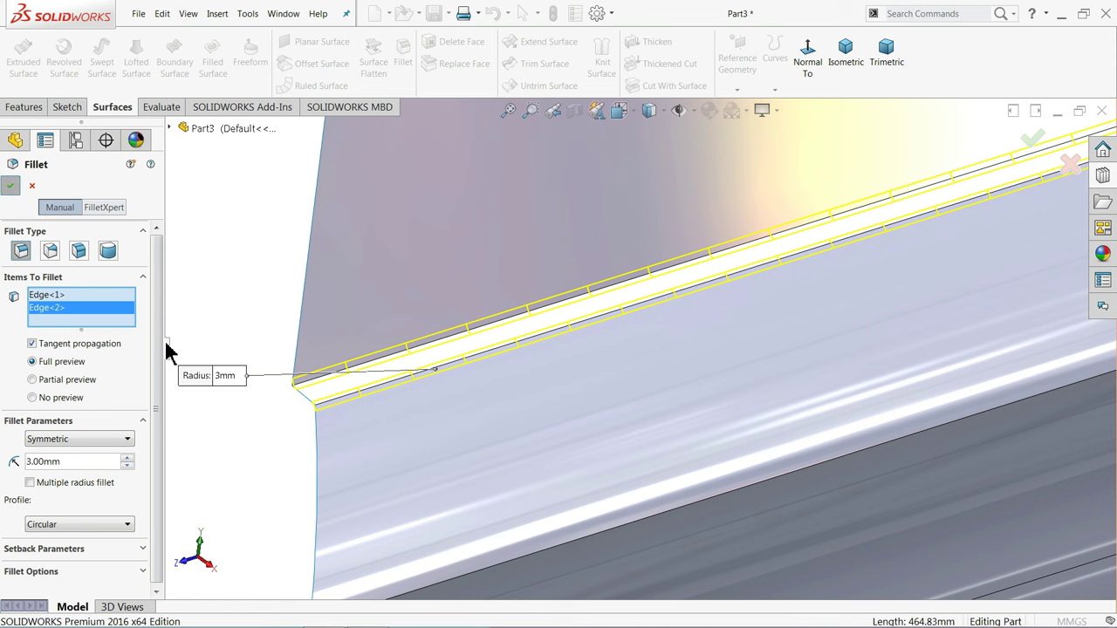
Start a new sketch on the large upper face, view it face-on from the outside, and select the face's curved top edge
scroll(332, 401, "up", 10)
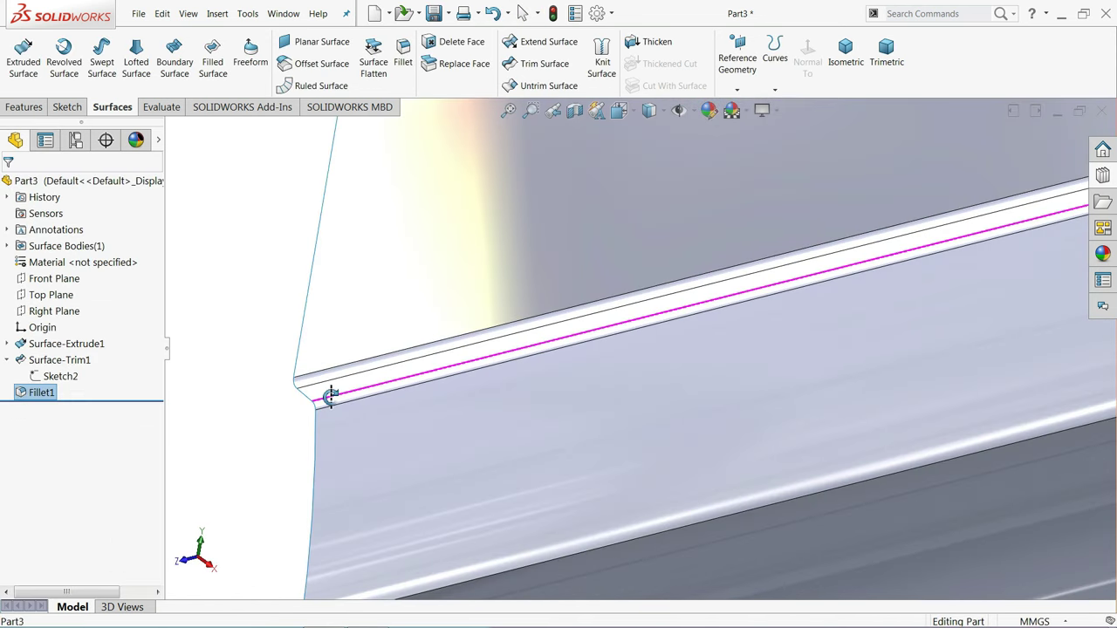
middle_click_drag(734, 439, 667, 358)
scroll(637, 314, "down", 5)
left_click(571, 312)
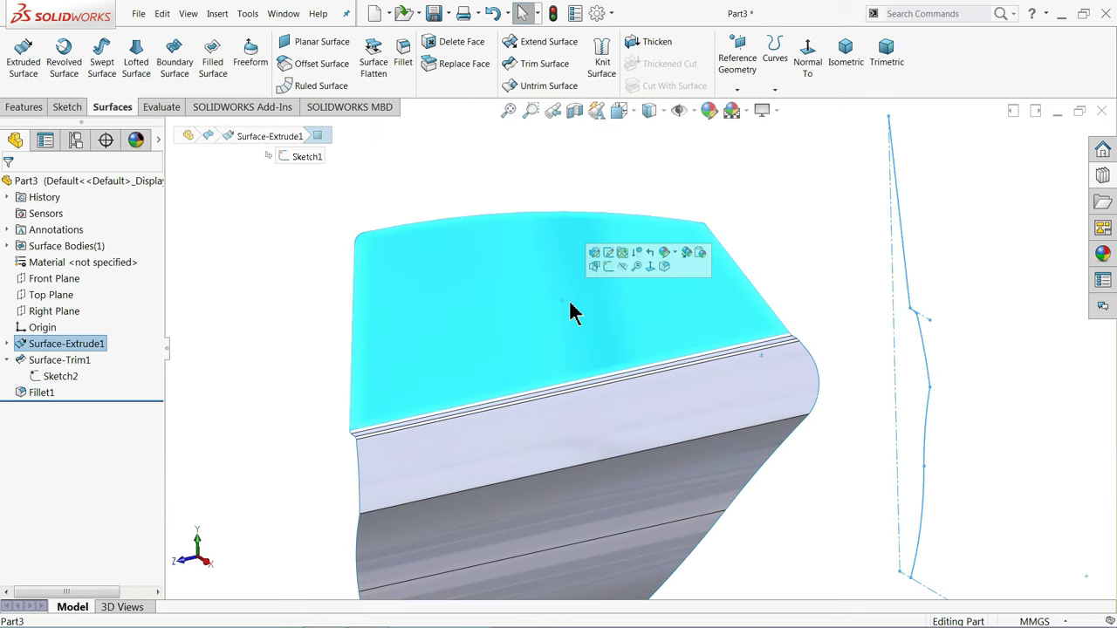
left_click(610, 270)
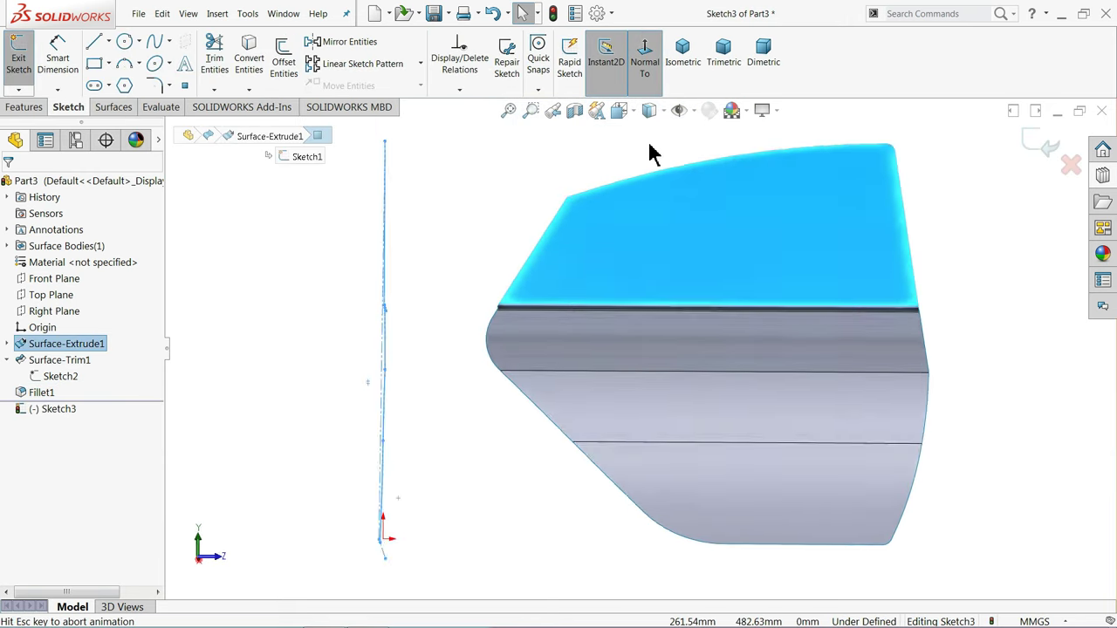
left_click(648, 59)
scroll(650, 153, "down", 3)
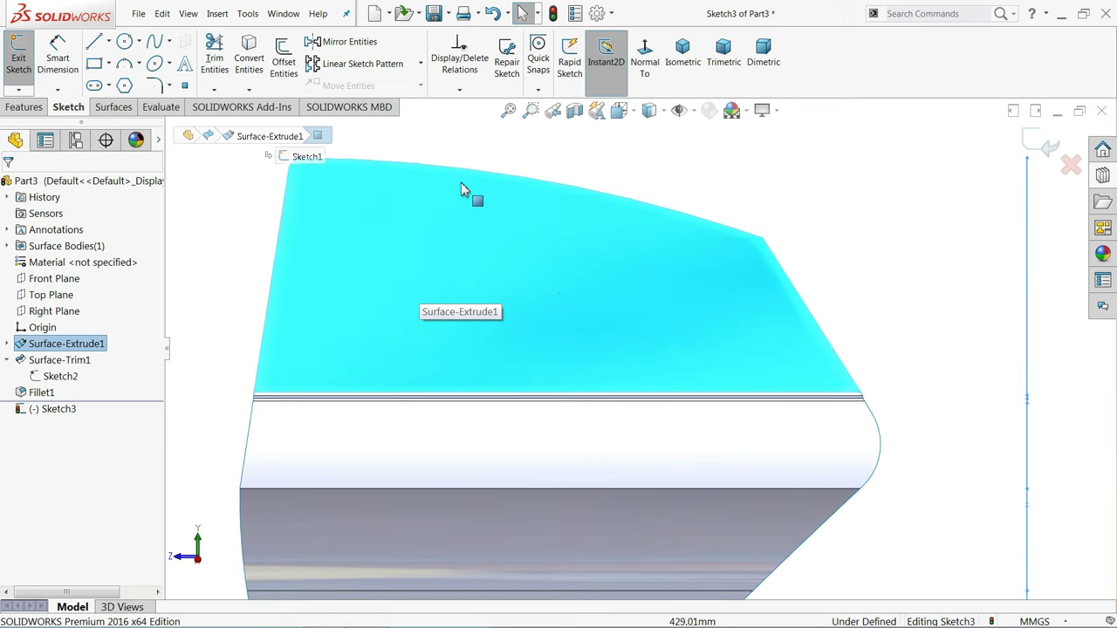
left_click(487, 177)
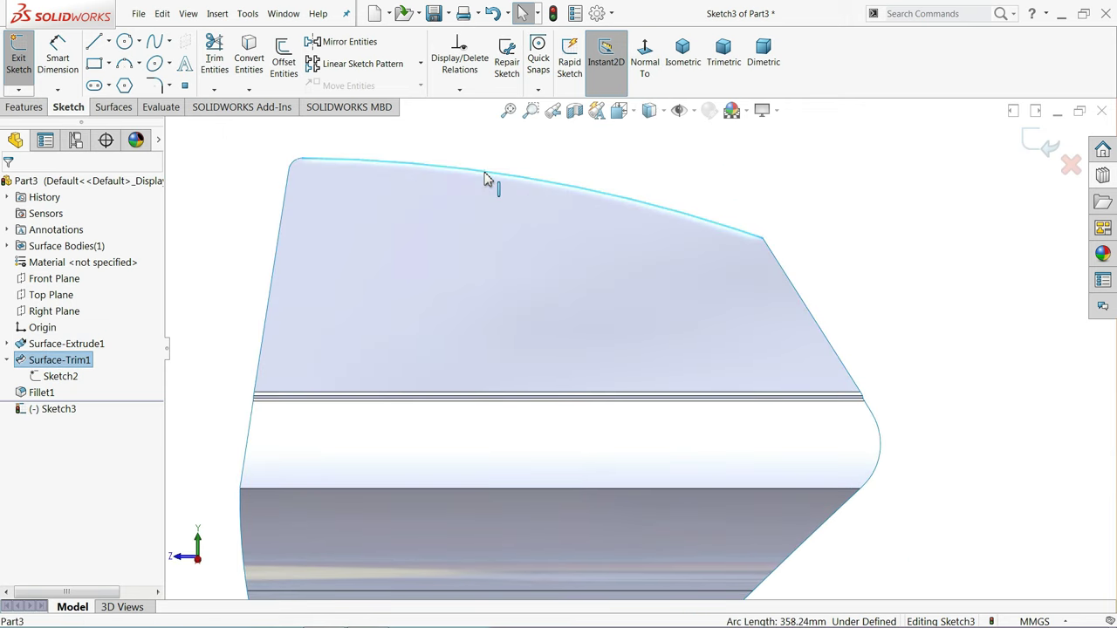
Offset the door panel's curved top edge 10 mm inward using the reversed direction
left_click(254, 68)
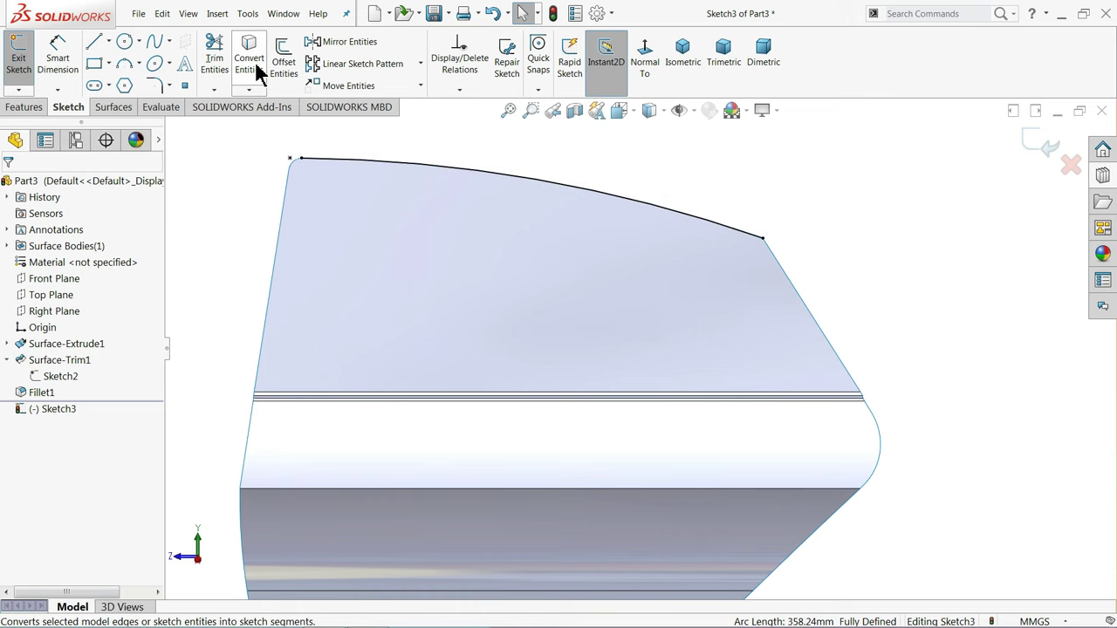
key("ctrl+z")
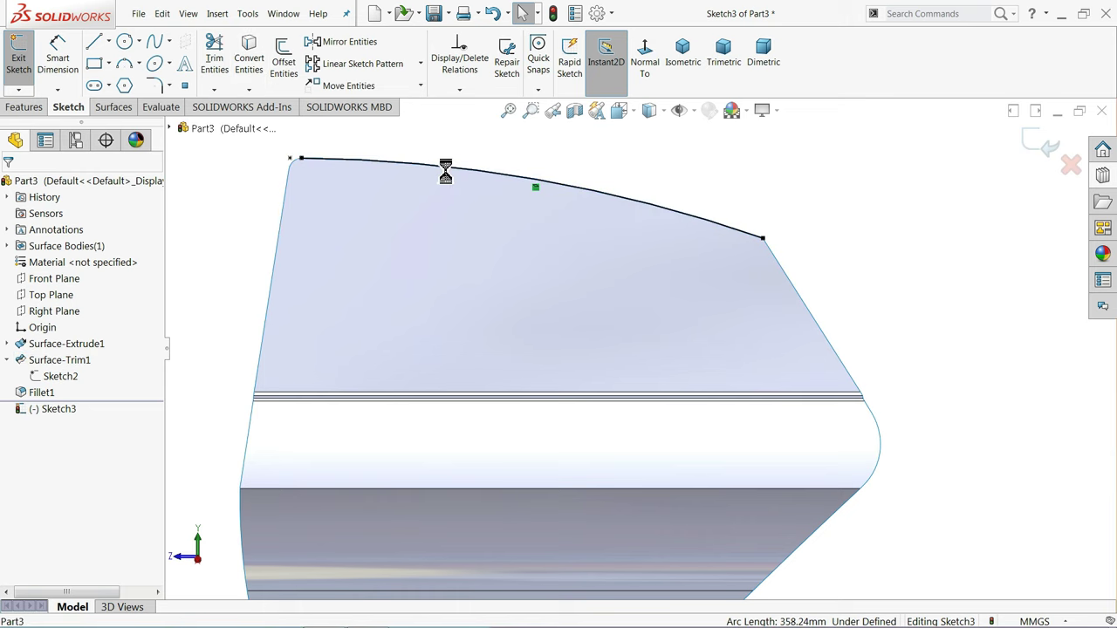
left_click(283, 59)
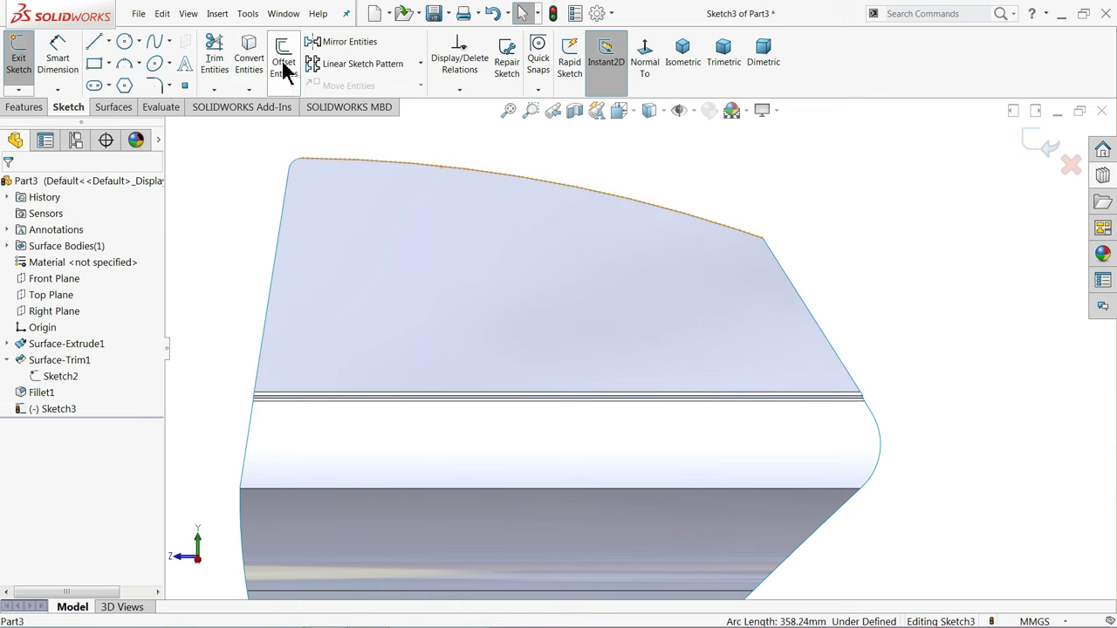
left_click(449, 175)
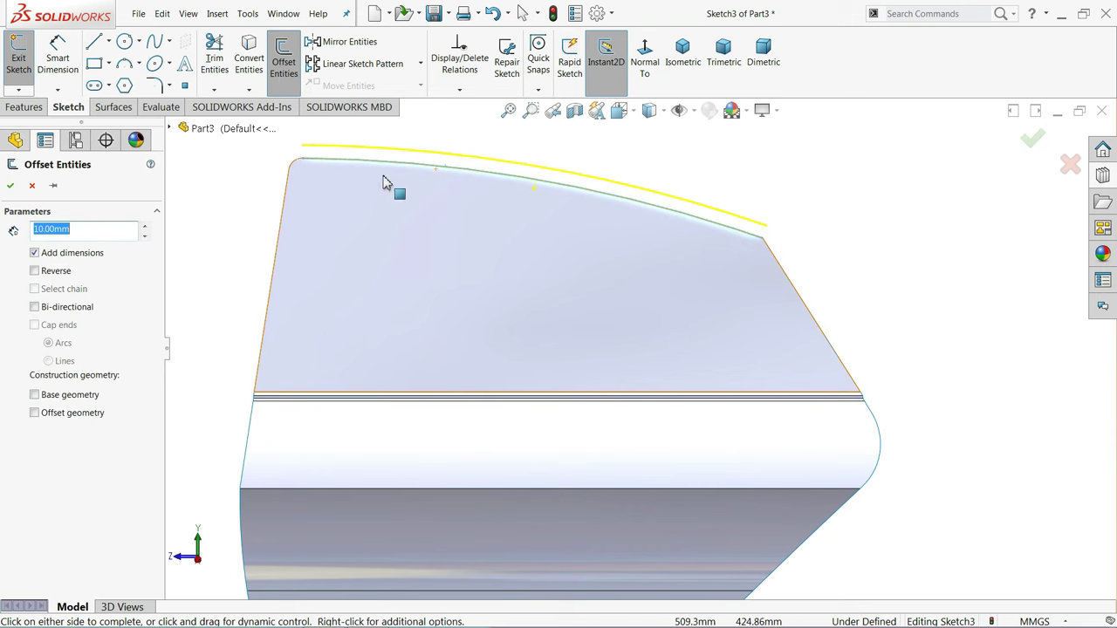
left_click(34, 271)
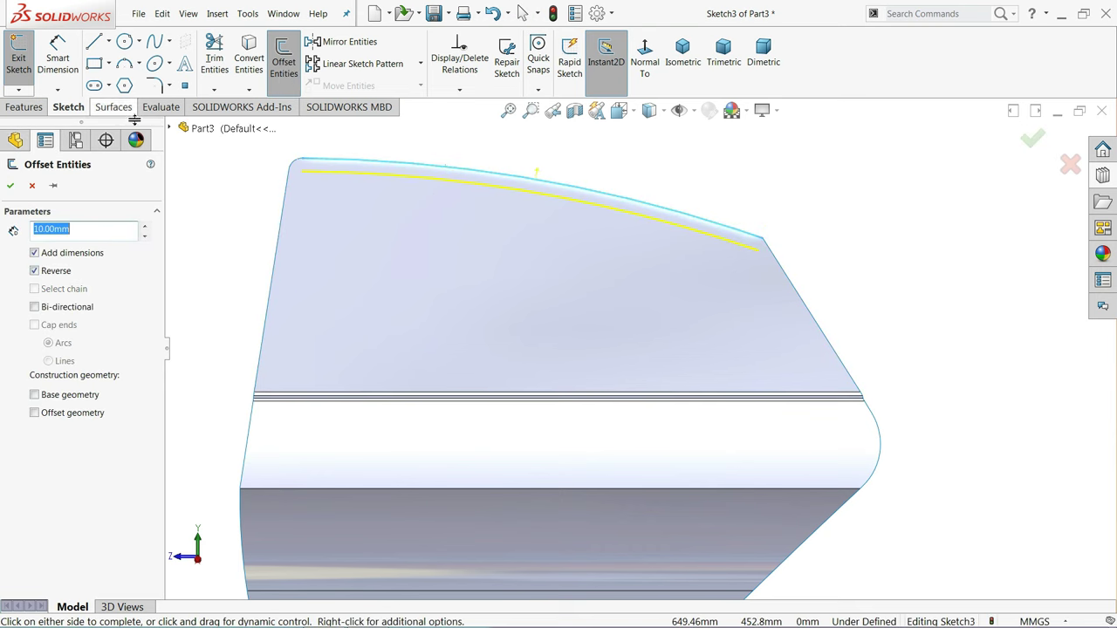
left_click(11, 187)
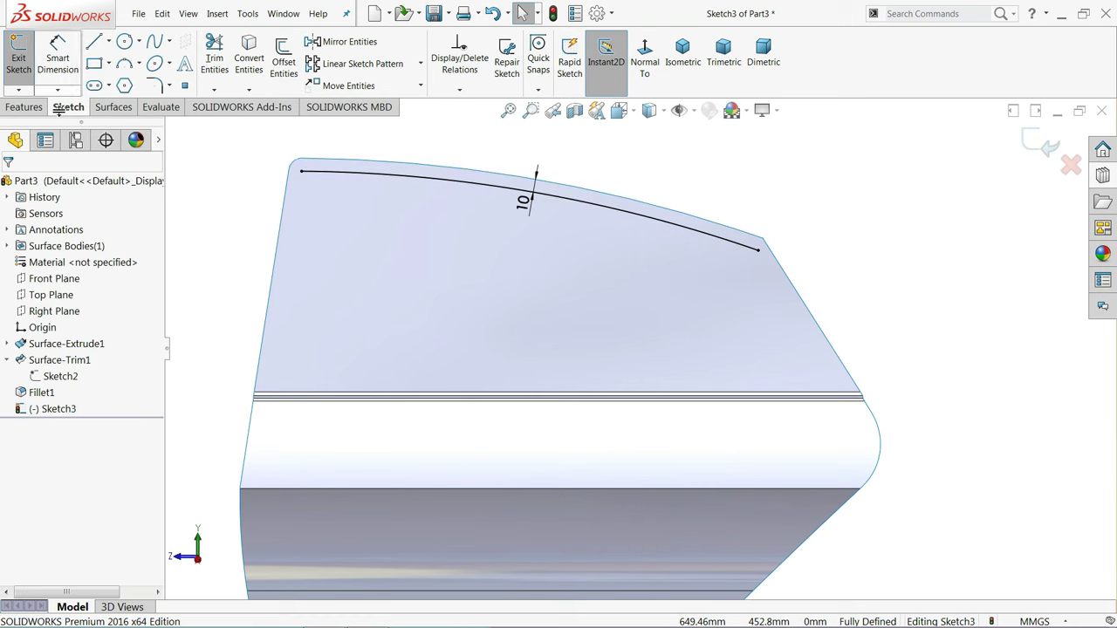
Sketch three connected lines beneath the offset arc to close a window outline, with the right side about 92 mm long
left_click(96, 45)
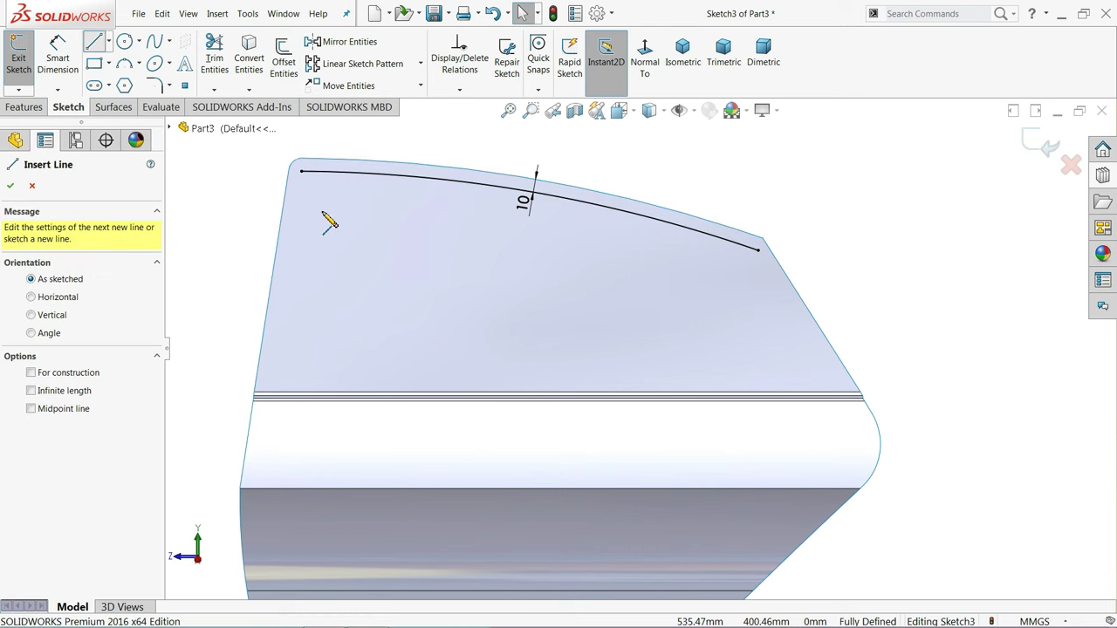
left_click(352, 173)
left_click(320, 340)
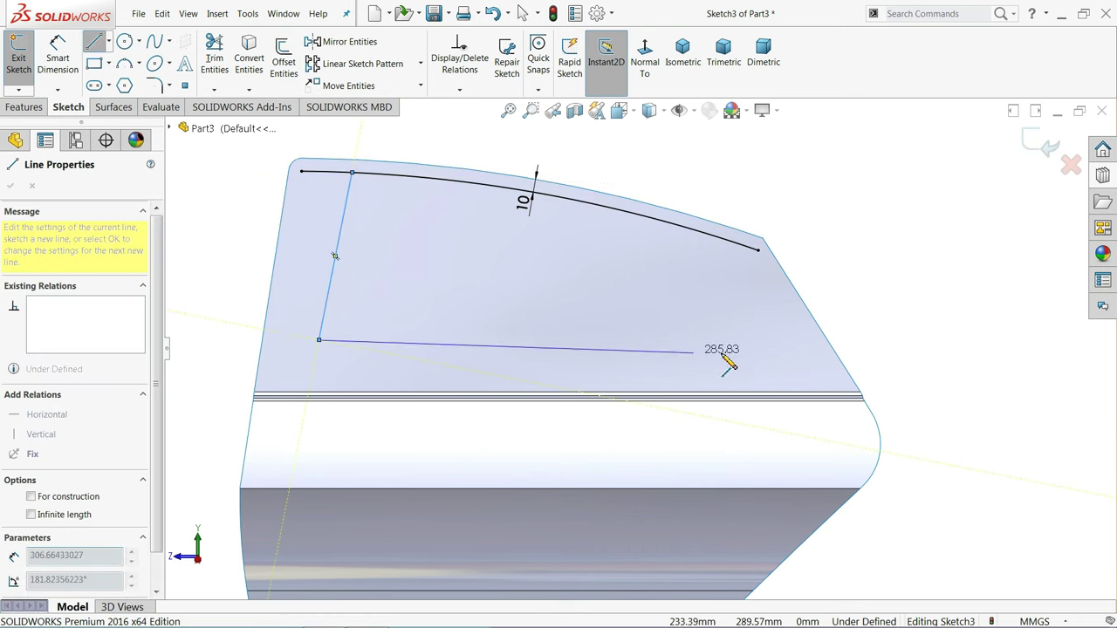
left_click(770, 352)
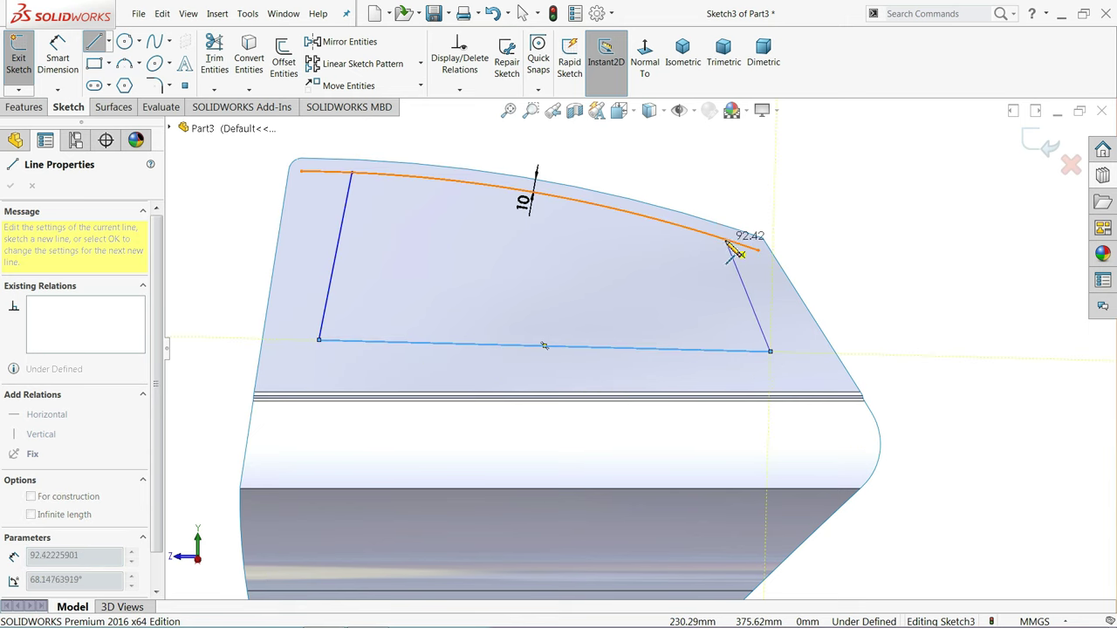
left_click(727, 242)
right_click(752, 166)
left_click(761, 177)
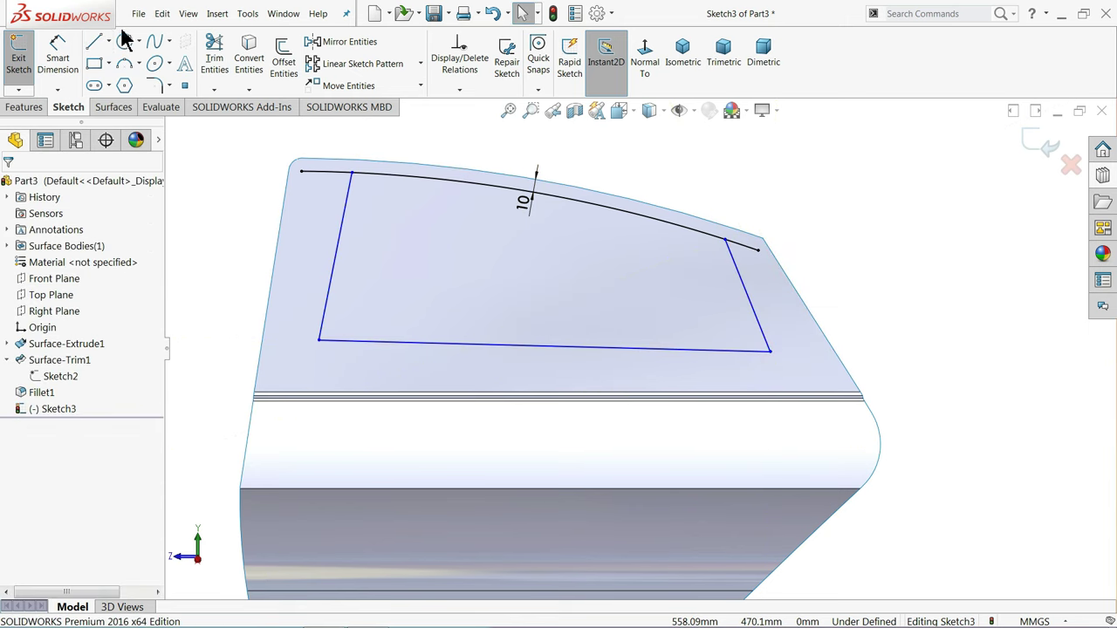
Sketch a vertical divider line from the offset arc down to the middle of the window's base line
left_click(96, 45)
left_click(540, 193)
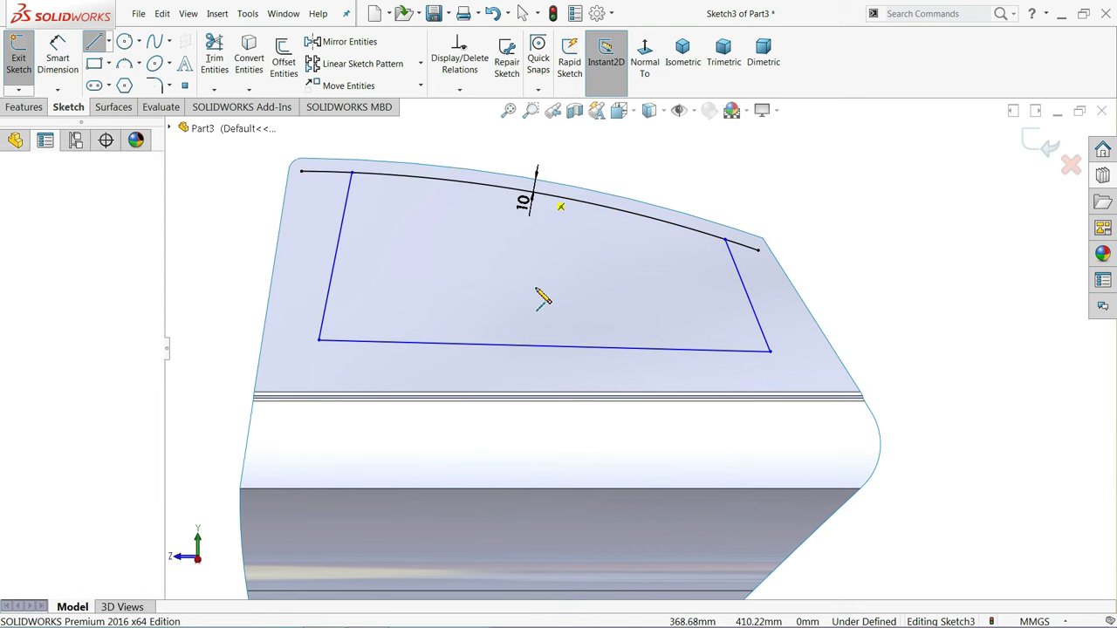
left_click(544, 345)
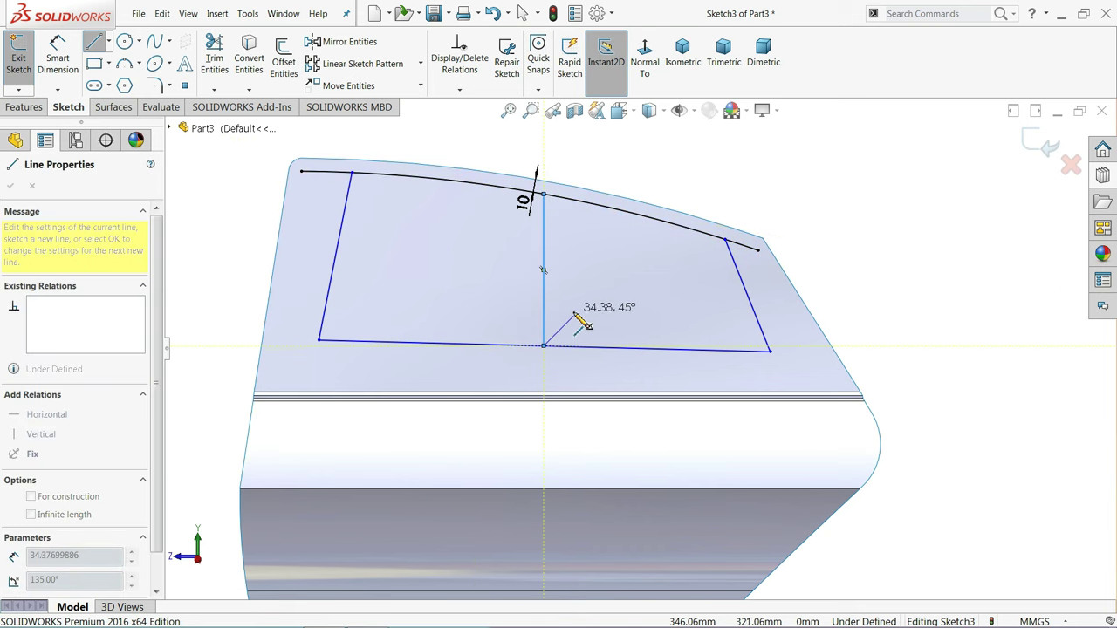
key("Escape")
Delete the coincident relation at the divider's lower endpoint and shift the divider slightly to the right
left_click(543, 348)
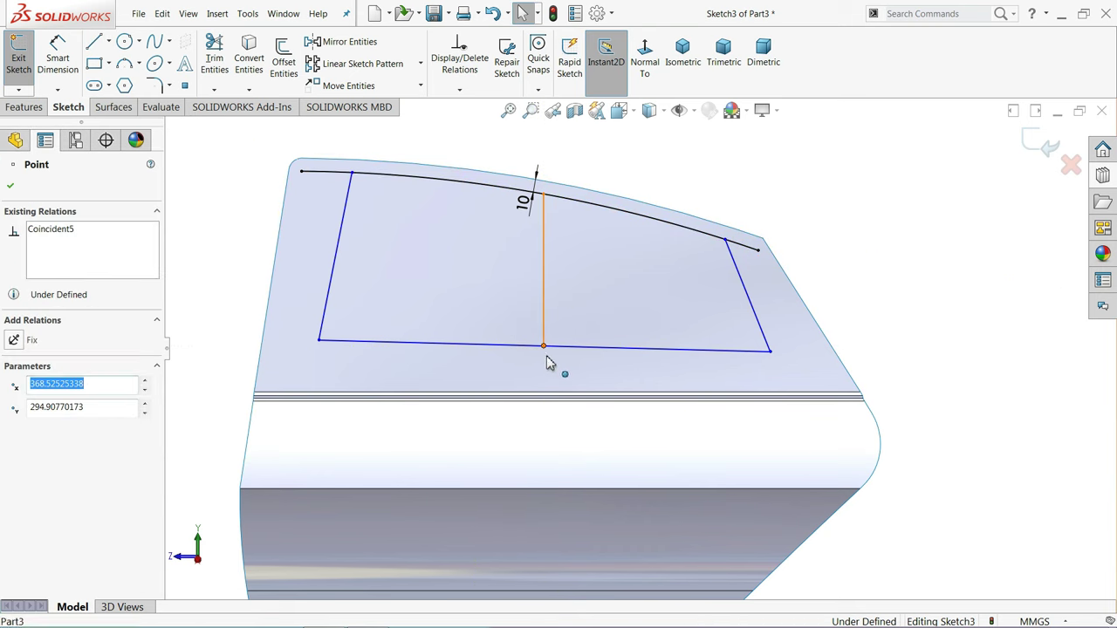
left_click(543, 354)
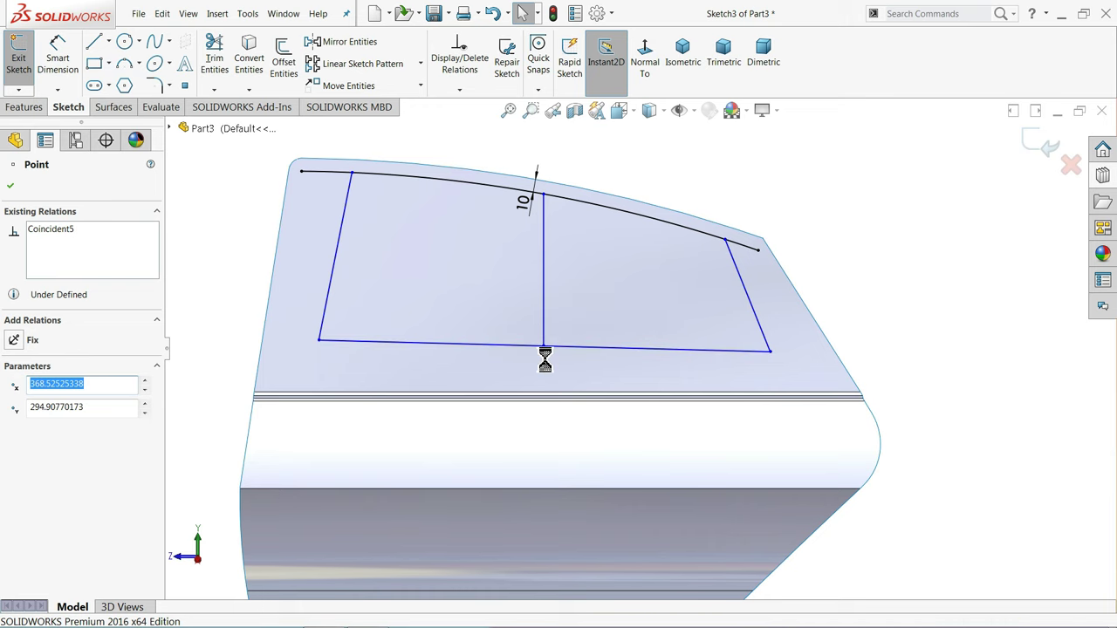
key("Delete")
left_click_drag(543, 323, 565, 324)
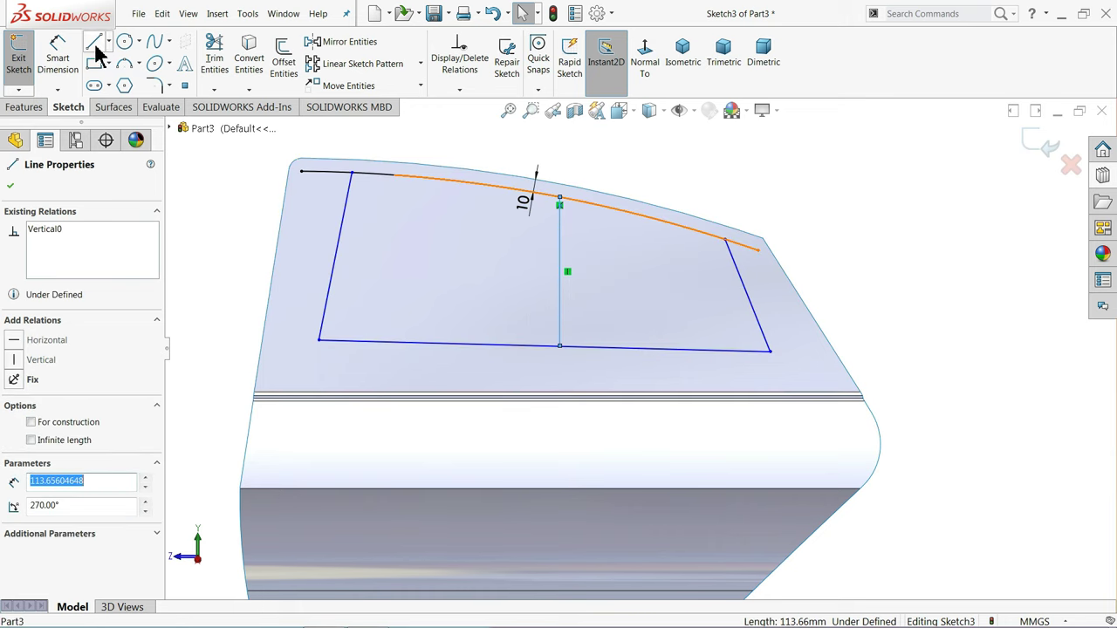
Sketch a second vertical divider line just right of the first, from the offset arc to the base line
left_click(577, 205)
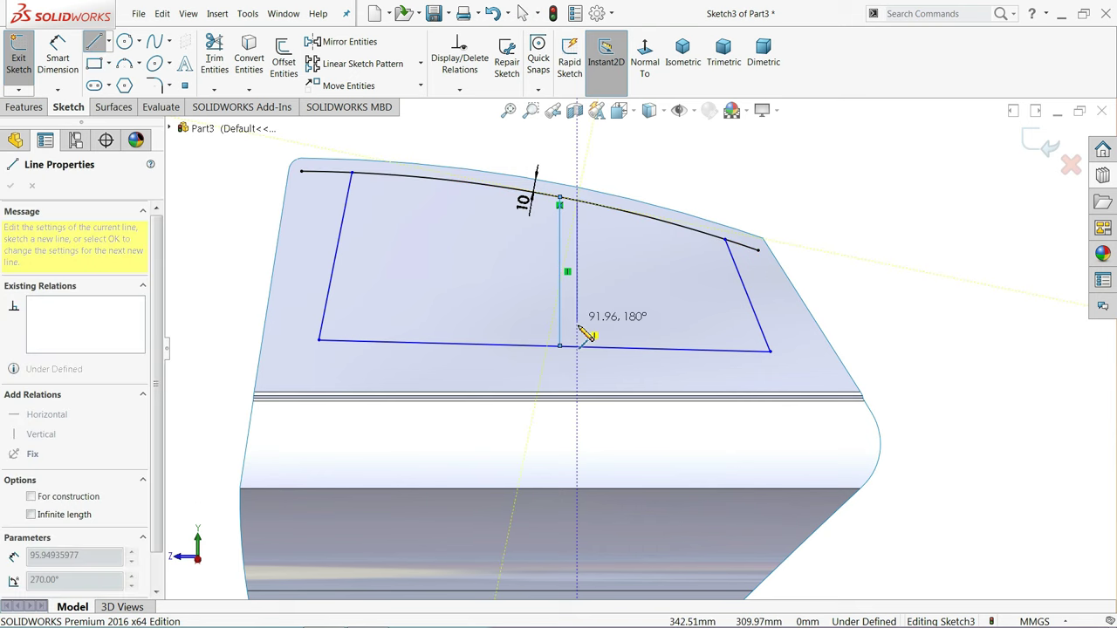
left_click(577, 347)
right_click(616, 282)
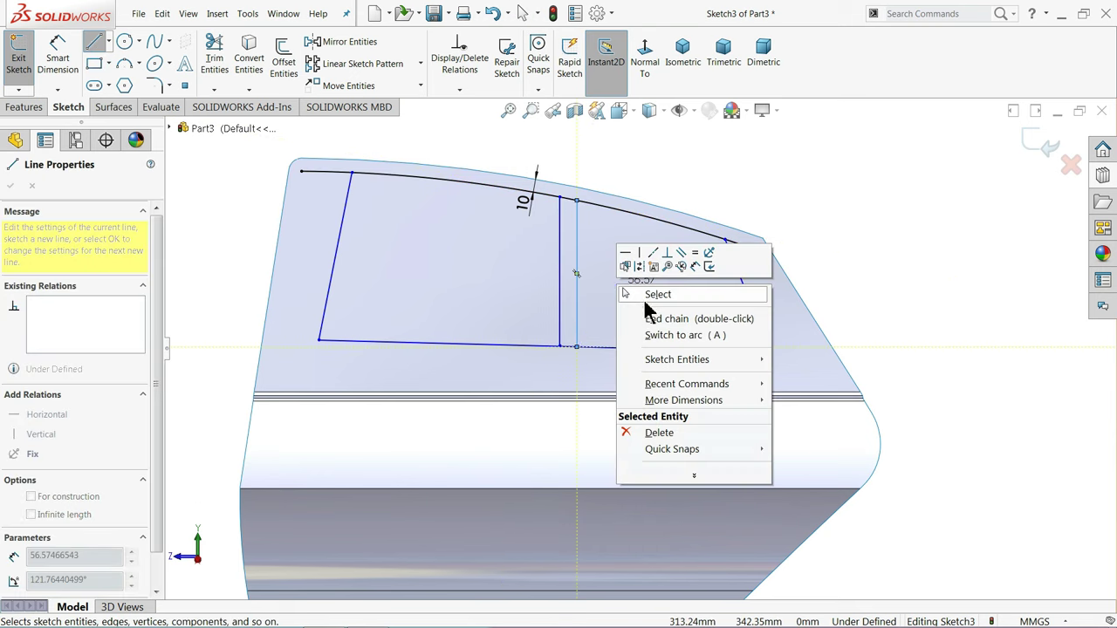
left_click(646, 310)
key("Escape")
key("Escape")
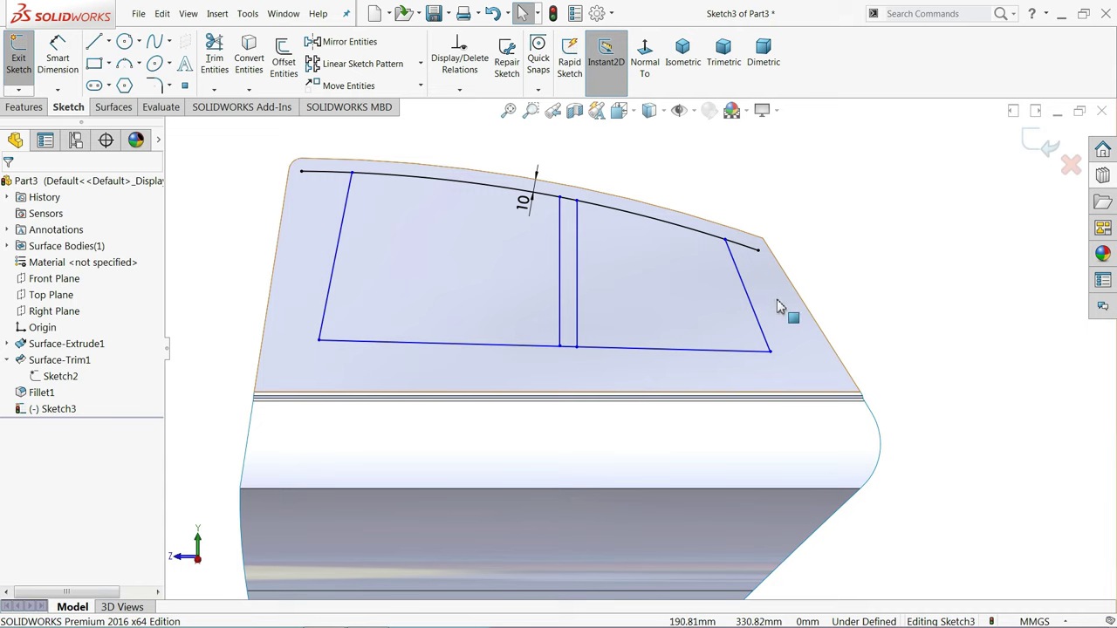
Make the window outline's right side line parallel to the door's slanted right edge
left_click(811, 316)
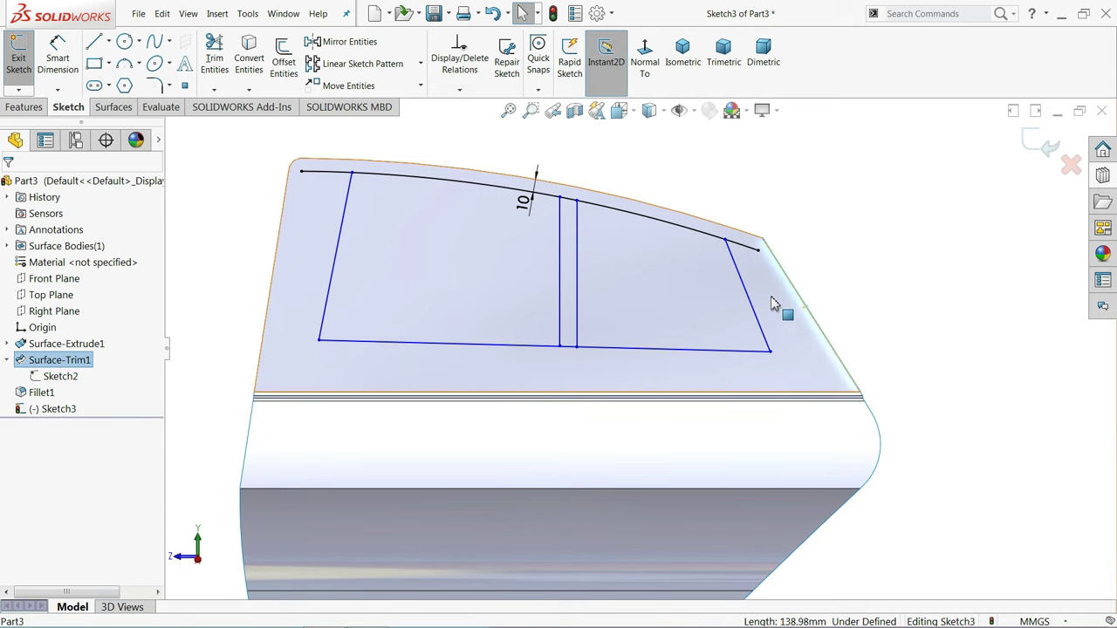
left_click(756, 323, "ctrl")
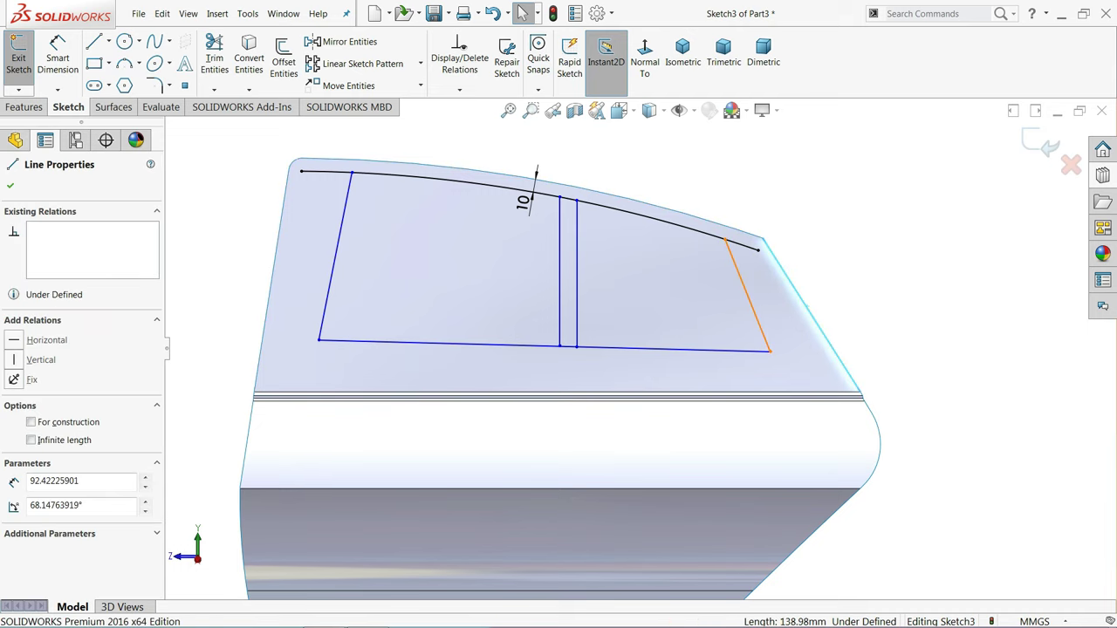
left_click(815, 272)
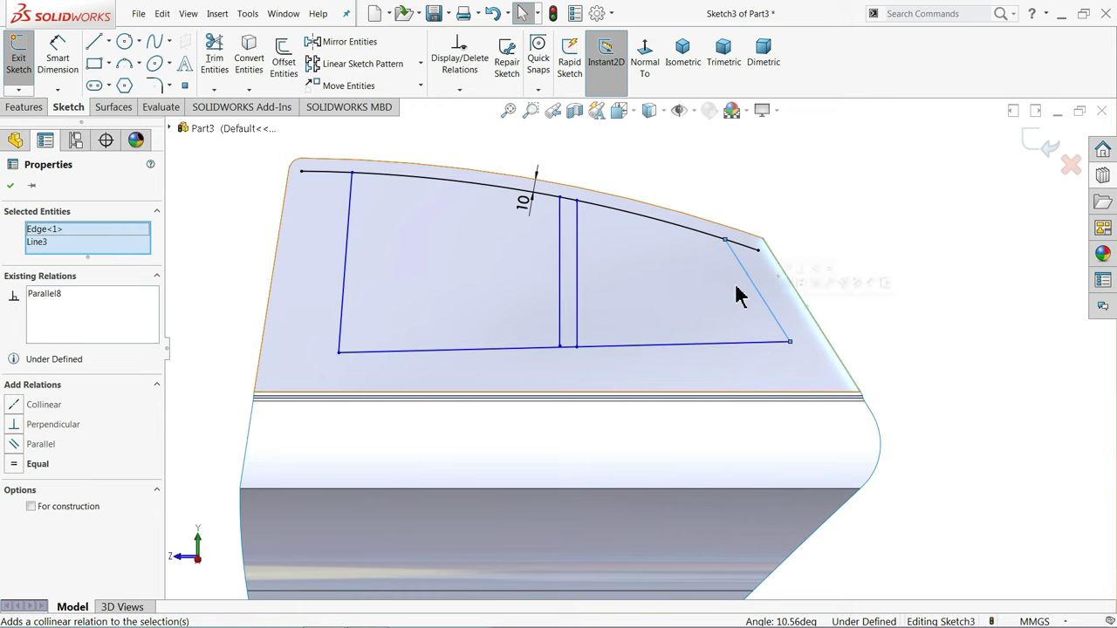
Make the window outline's left side line parallel to the door's left edge
left_click(345, 288)
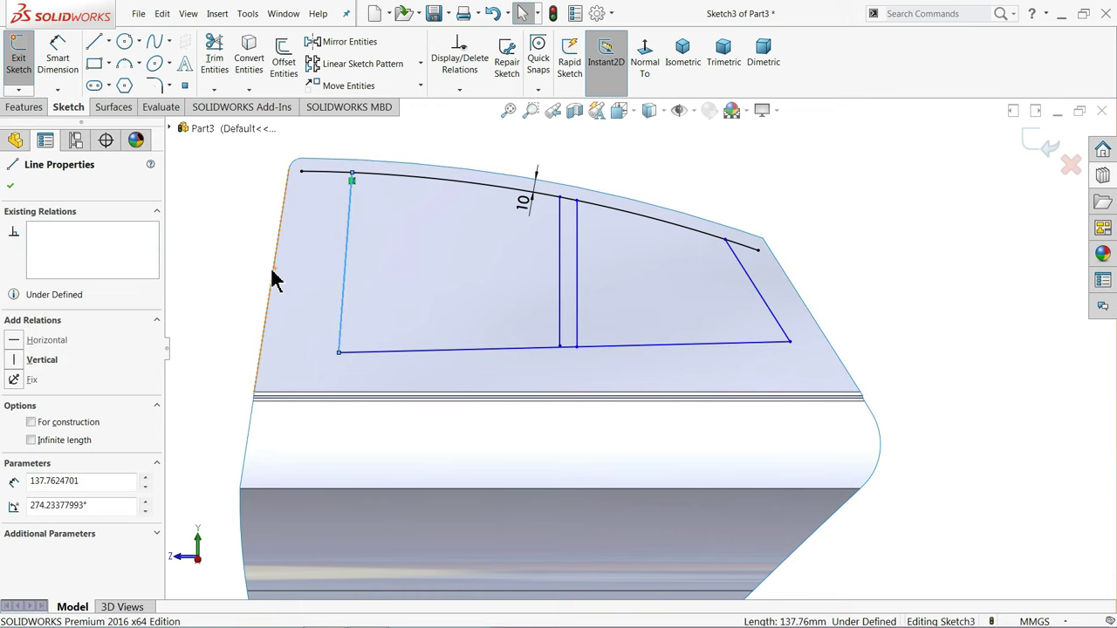
key("Escape")
left_click(271, 257)
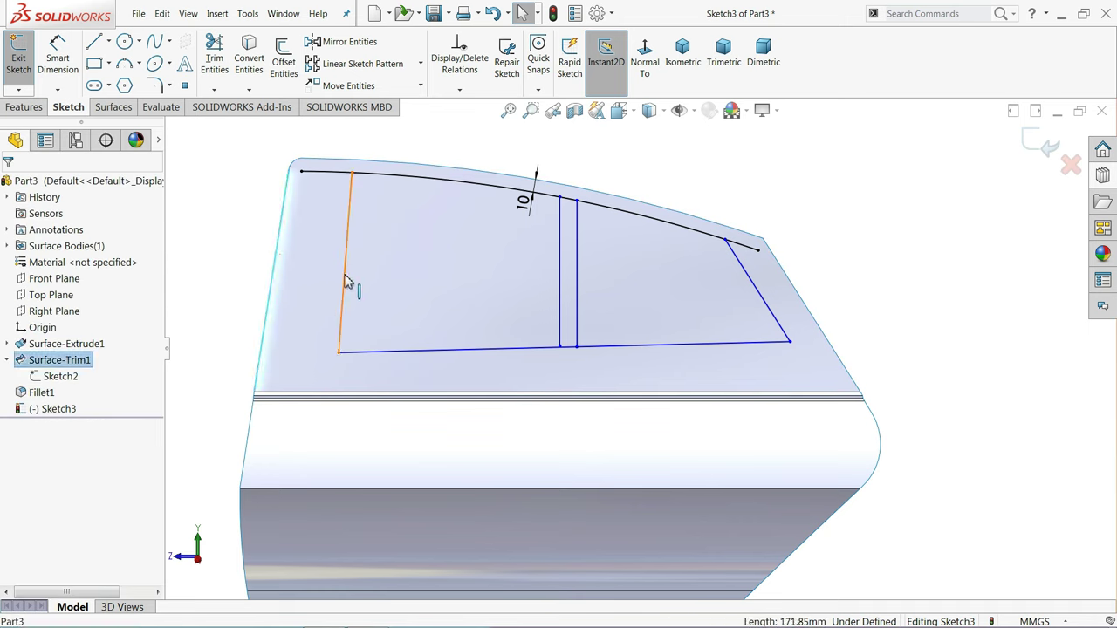
left_click(347, 282)
left_click(276, 254, "ctrl")
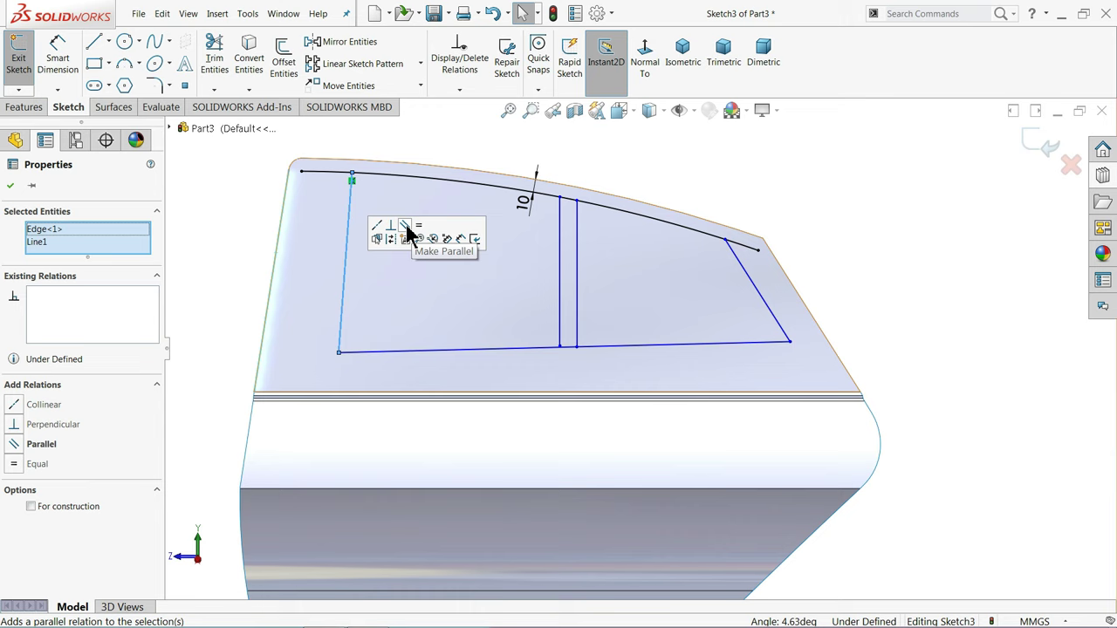
left_click(405, 228)
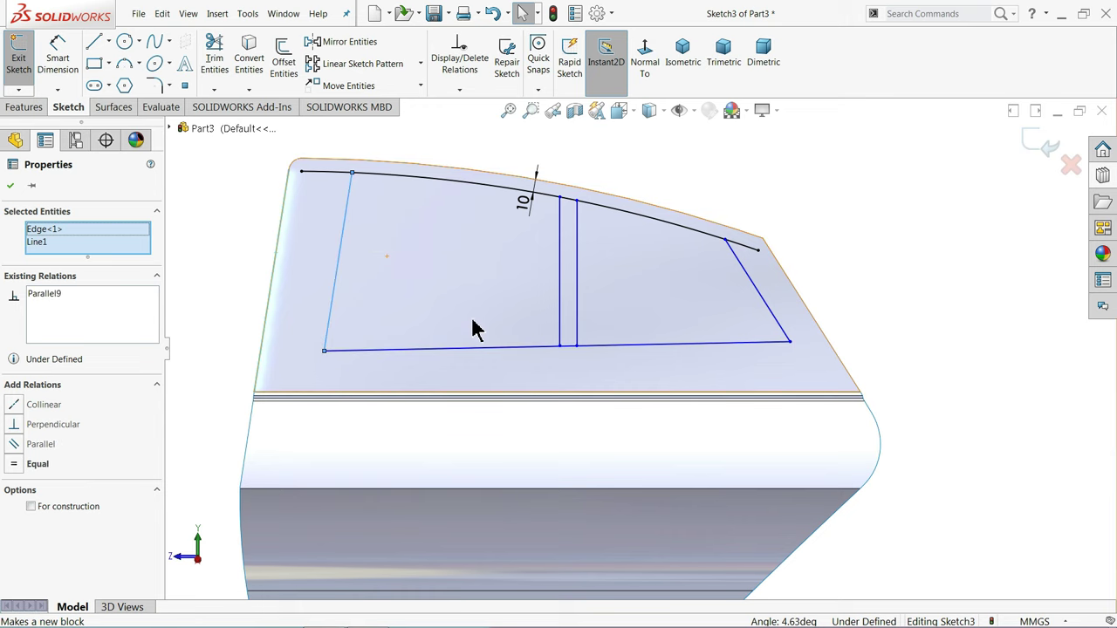
Make the window outline's base line horizontal
left_click(527, 350)
left_click(560, 303)
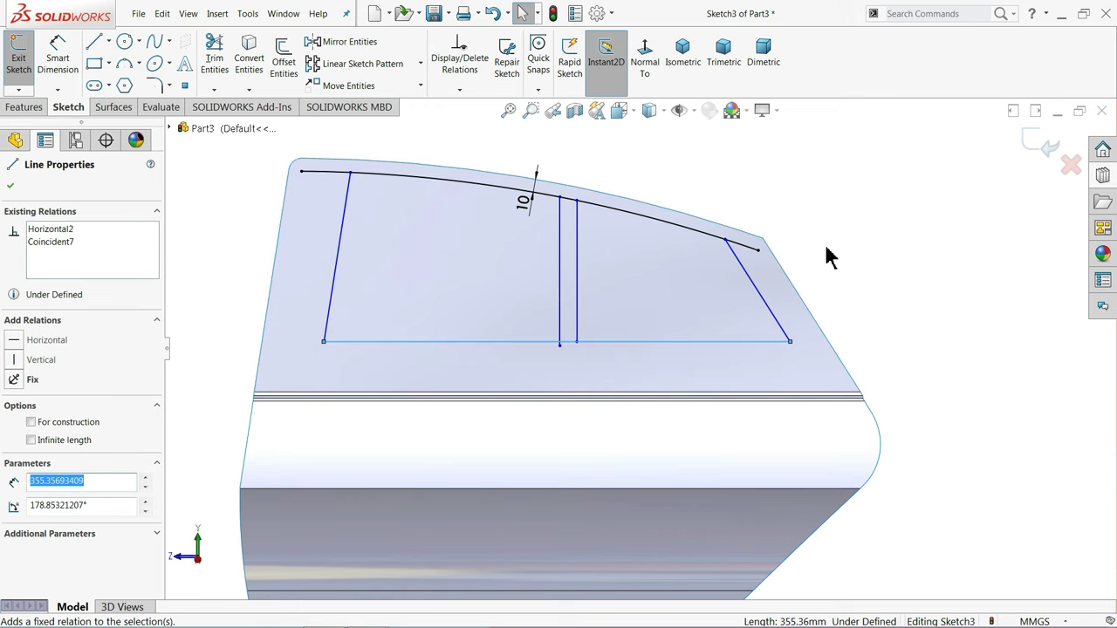
left_click(853, 234)
Make the first divider's lower endpoint coincident with the window's base line and check how both dividers meet the arc
scroll(599, 341, "down", 3)
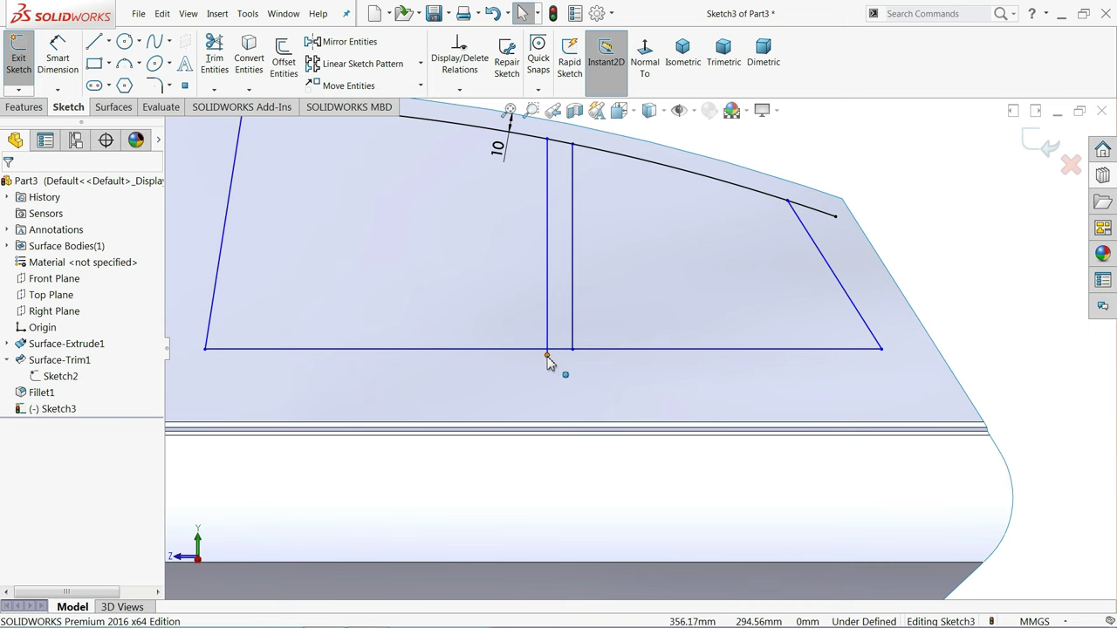
left_click(548, 355)
left_click(536, 349, "ctrl")
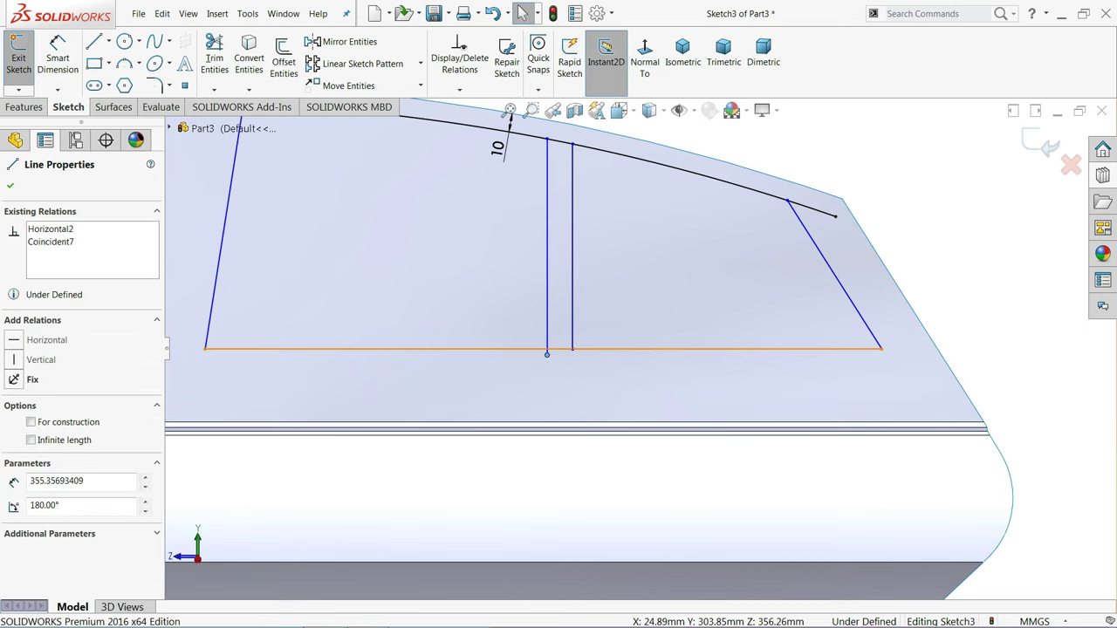
left_click(582, 303)
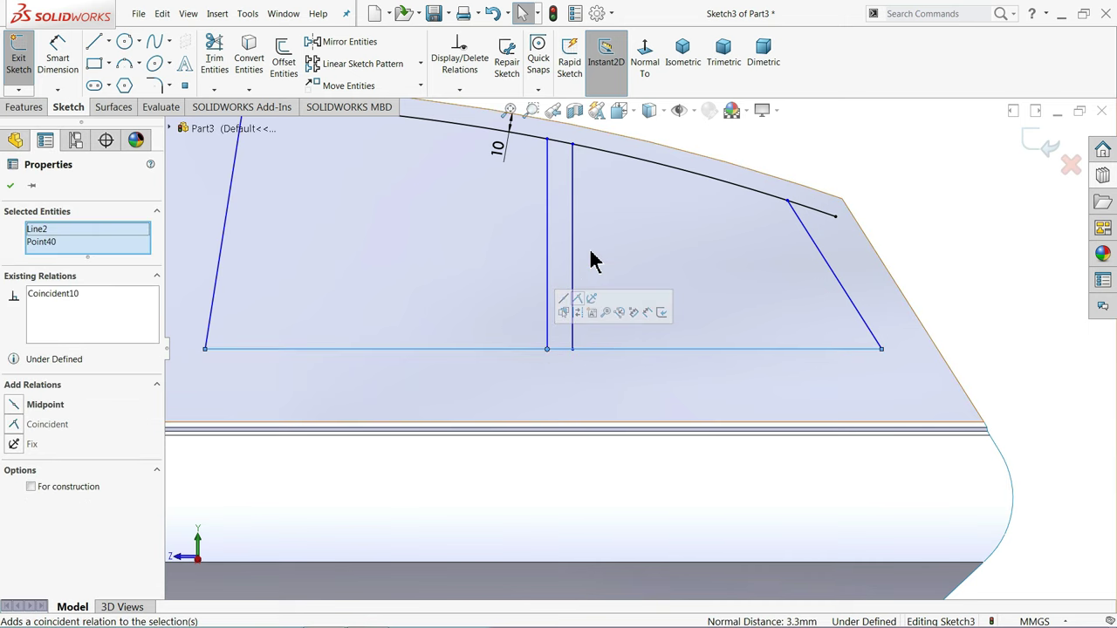
scroll(586, 249, "down", 4)
scroll(586, 288, "up", 6)
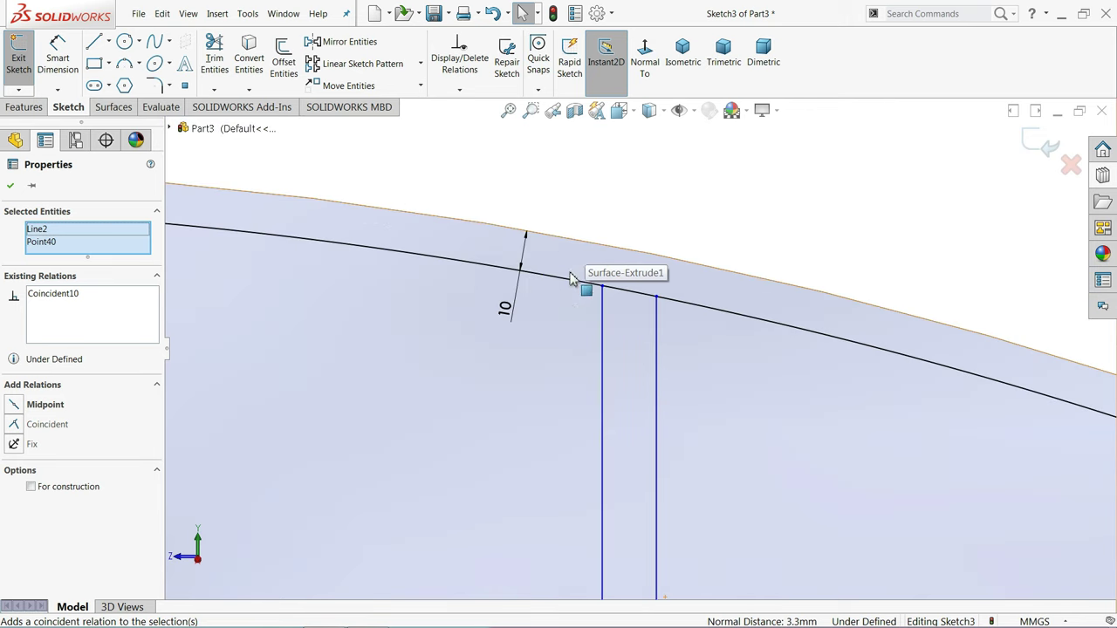
scroll(616, 496, "down", 3)
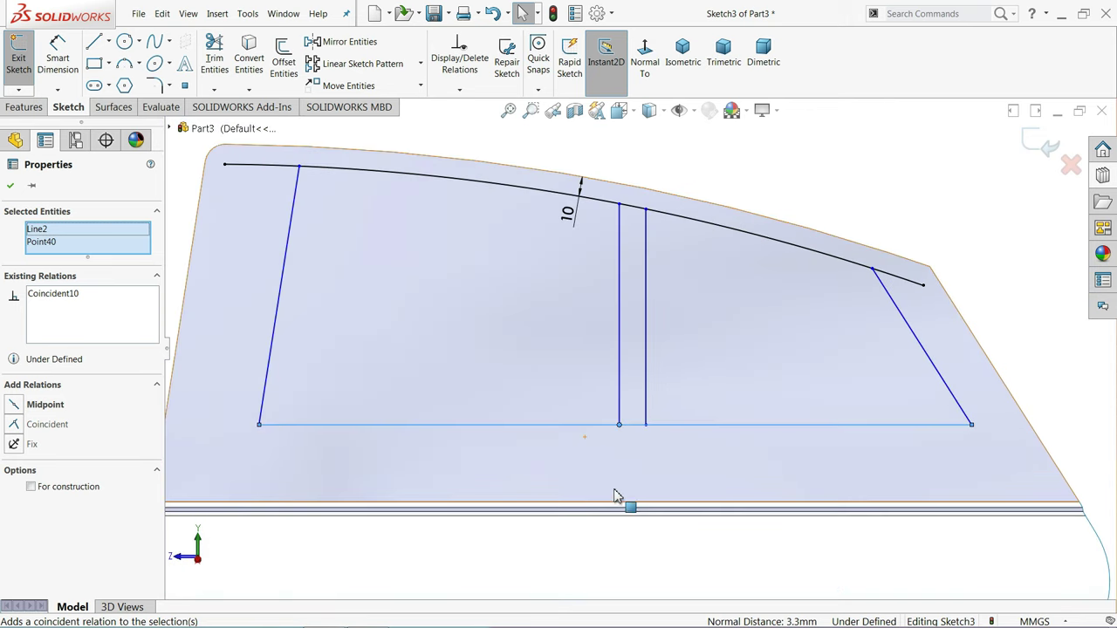
scroll(424, 299, "up", 1)
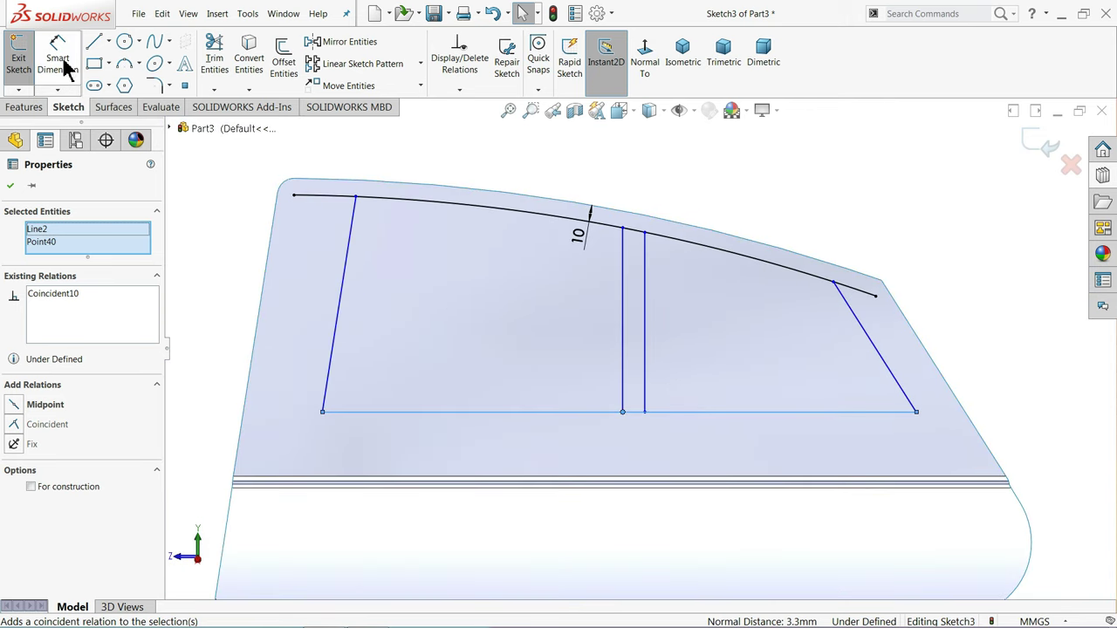
key("Escape")
Dimension the window outline's left side line 30 mm from the door's left edge
left_click(343, 309)
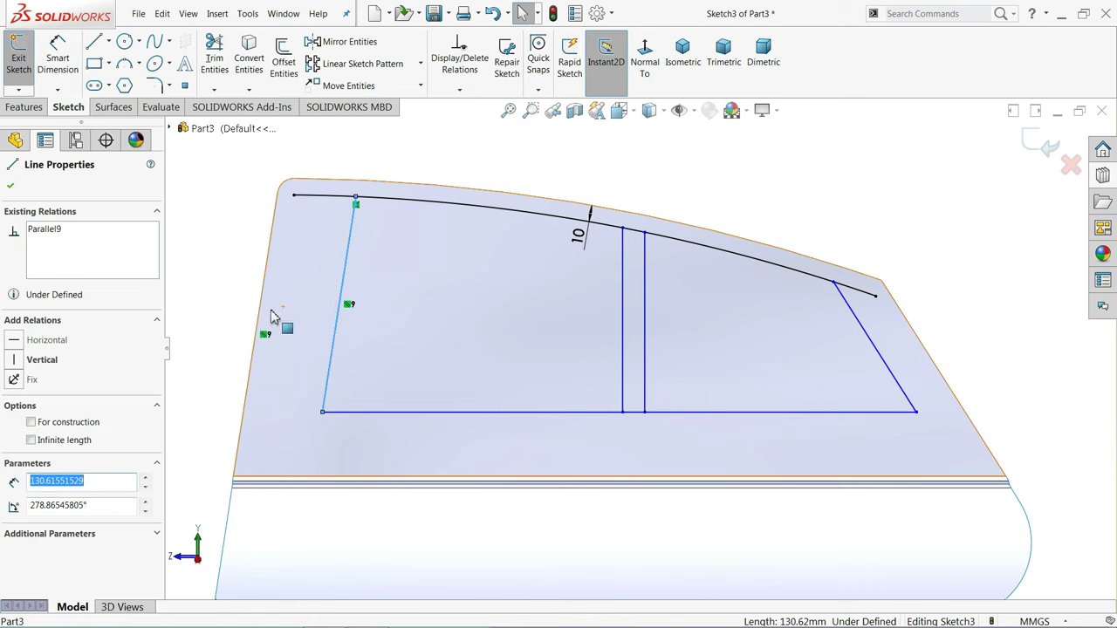
left_click(57, 70)
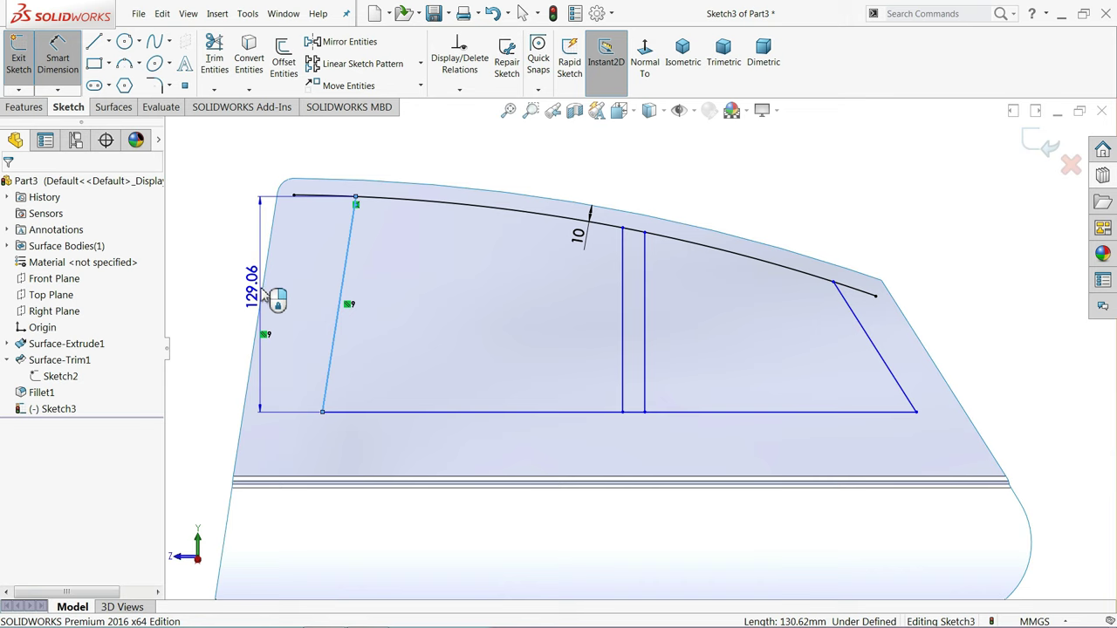
left_click(263, 295)
left_click(298, 286)
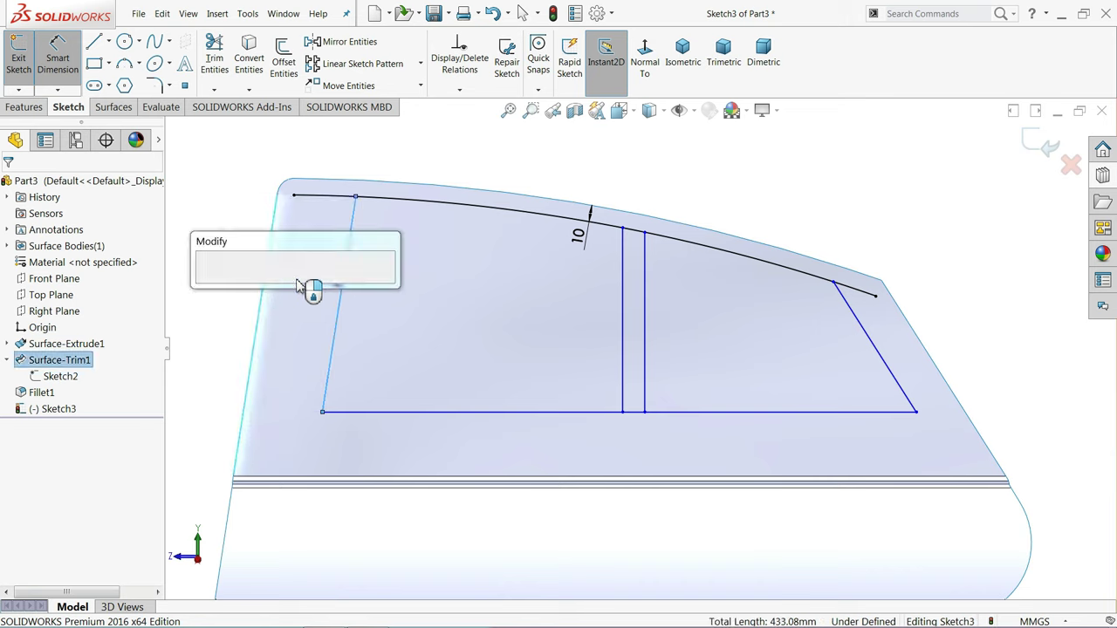
type("30")
key("Return")
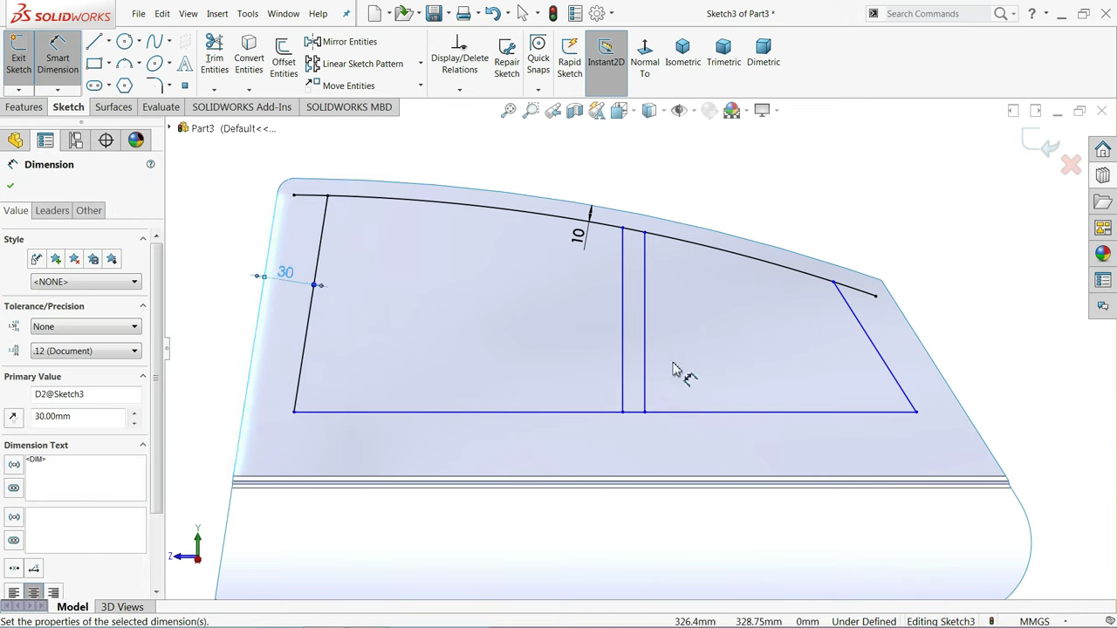
Dimension the window outline's right side line 28 mm from the door's slanted right edge
left_click(899, 382)
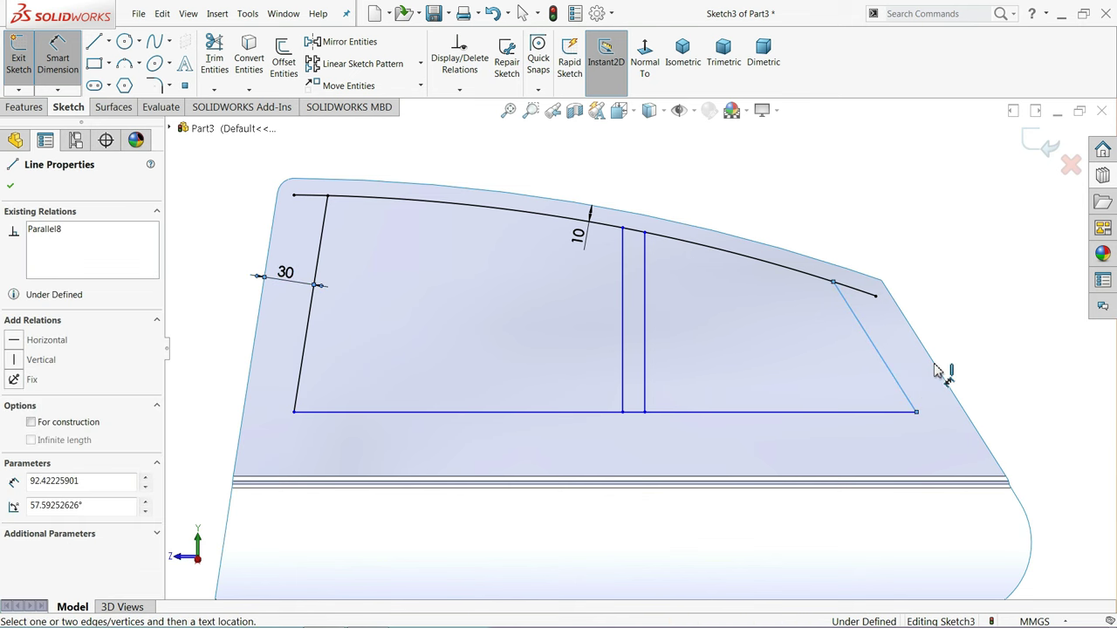
left_click(913, 371)
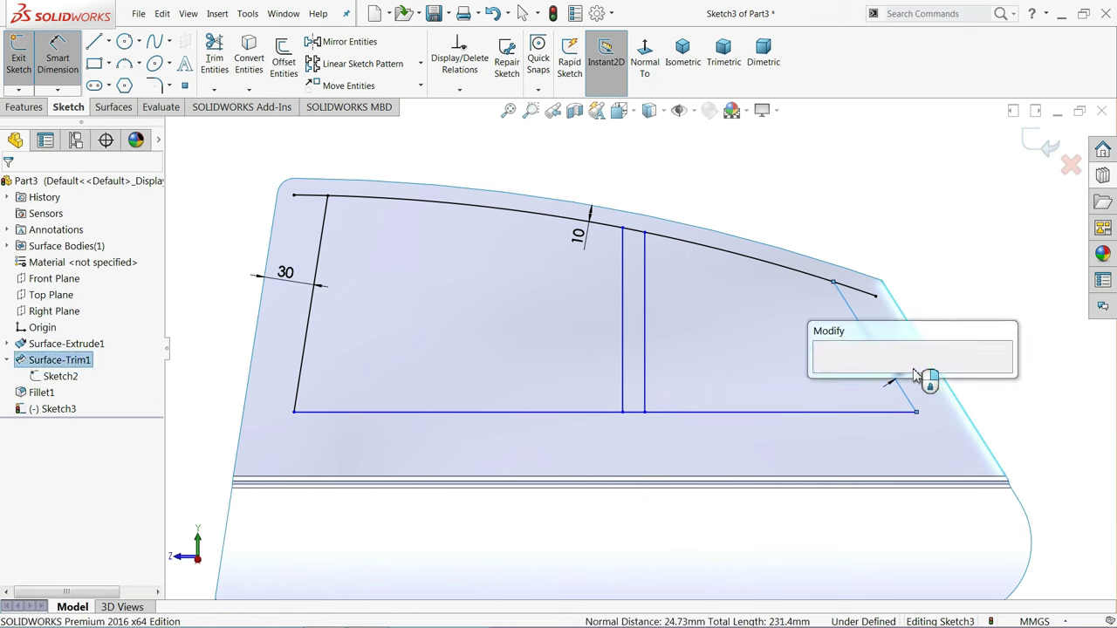
key("Return")
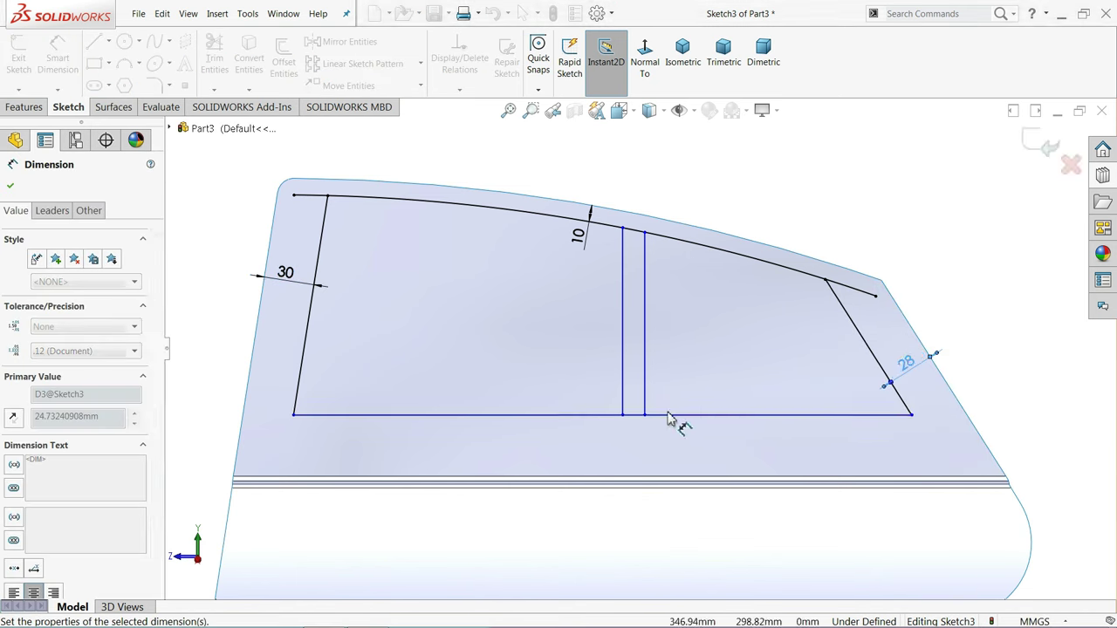
Set the vertical distance from the base line's left endpoint to the door's upper-left top point to 165 mm
left_click(295, 417)
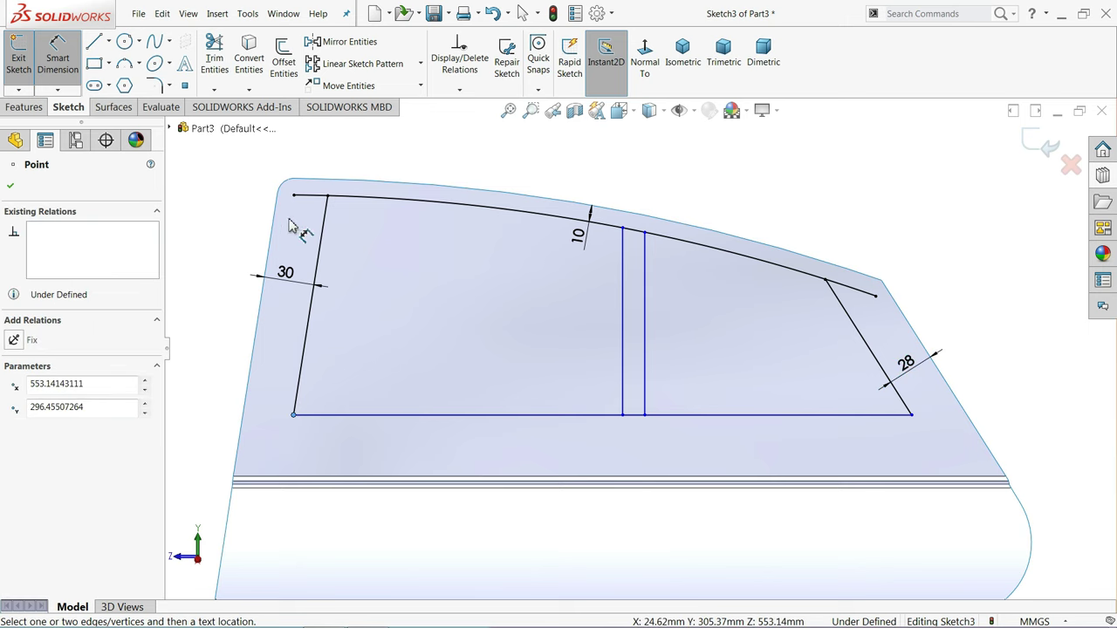
left_click(296, 181)
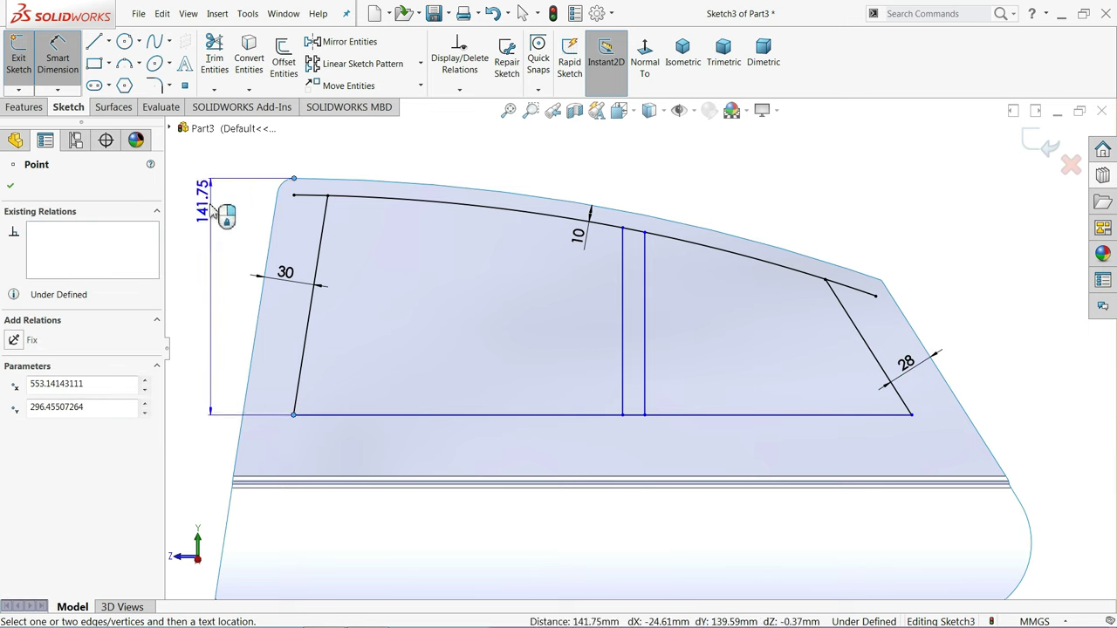
left_click(214, 253)
type("165")
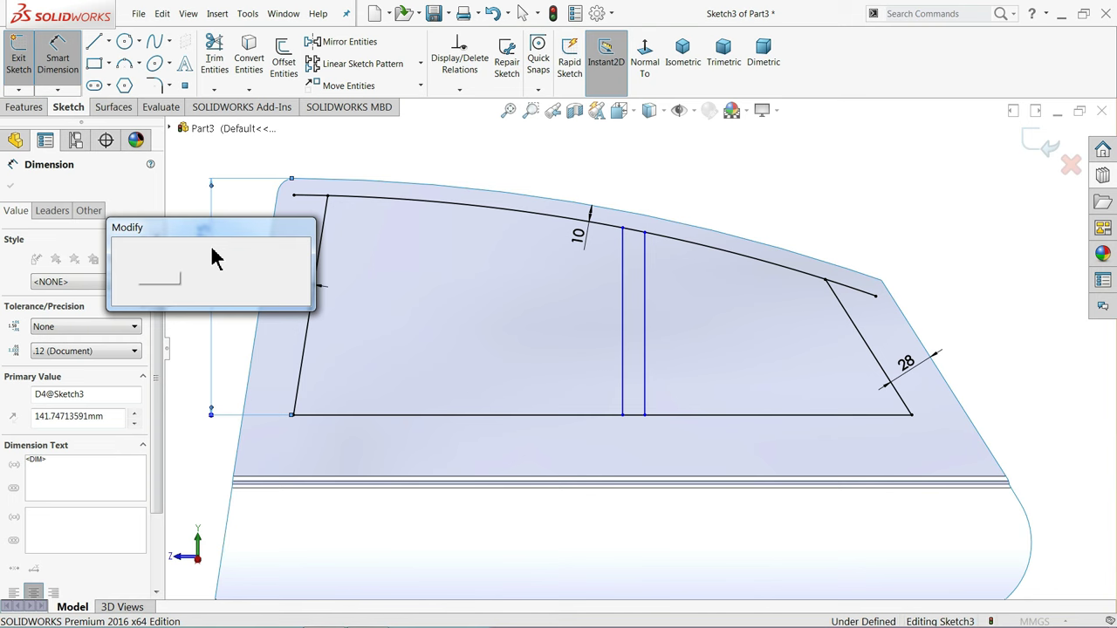
key("Return")
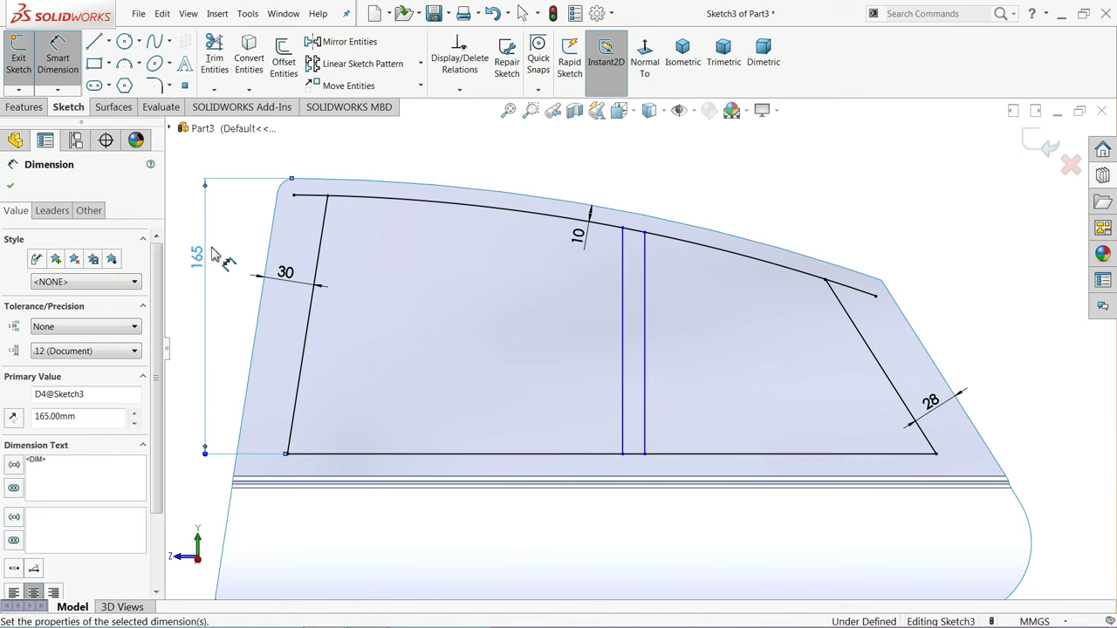
Set the spacing between the two vertical divider lines to 10 mm
left_click(623, 284)
left_click(645, 249)
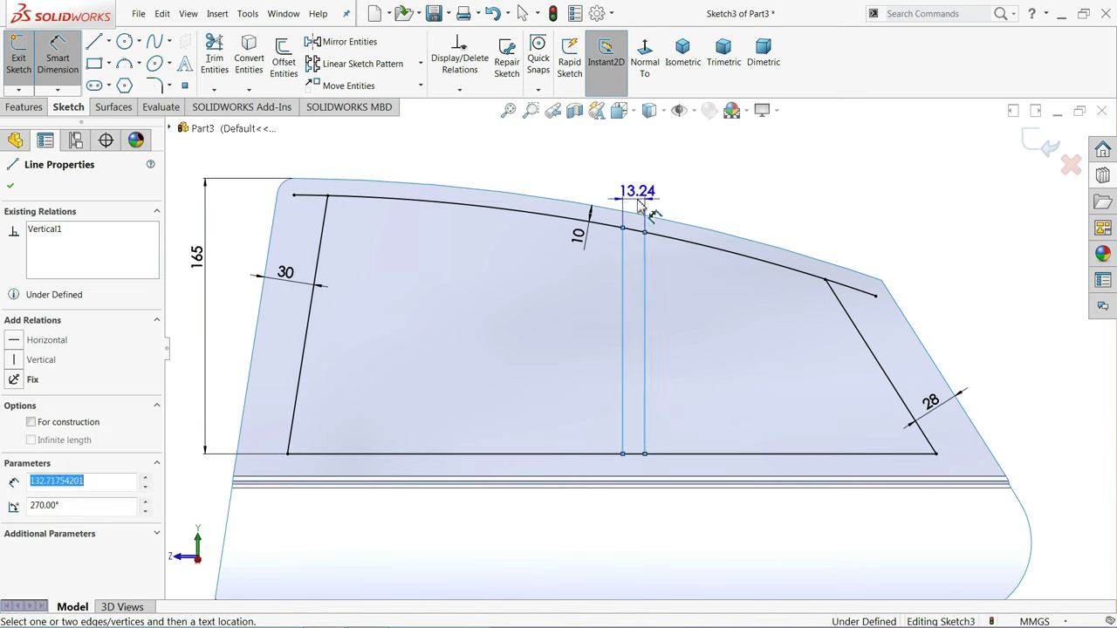
left_click(636, 202)
type("10")
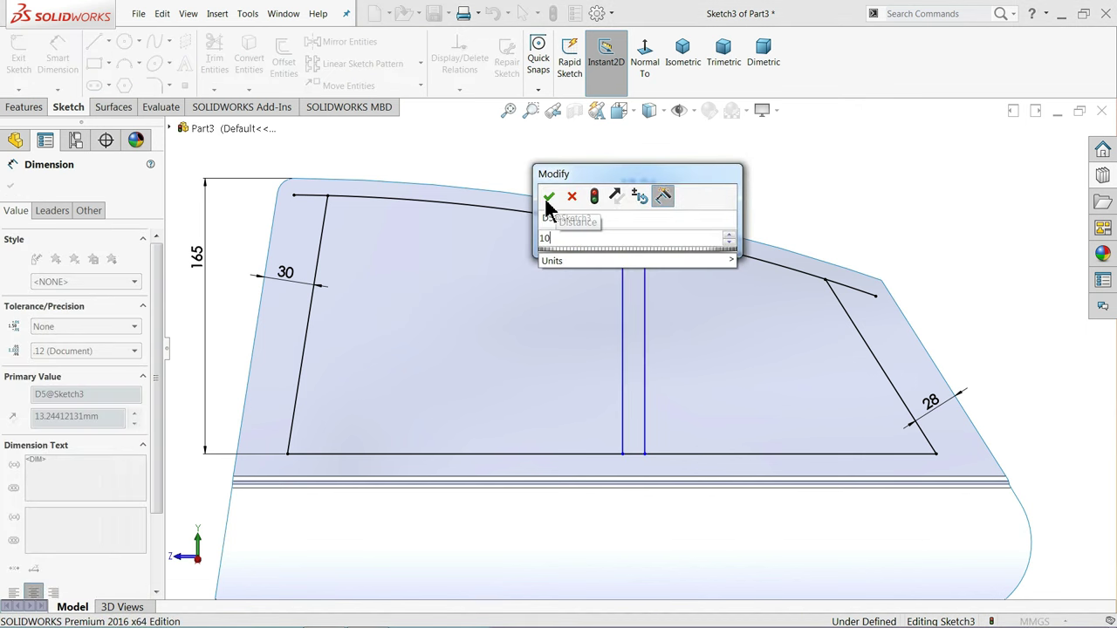
left_click(548, 198)
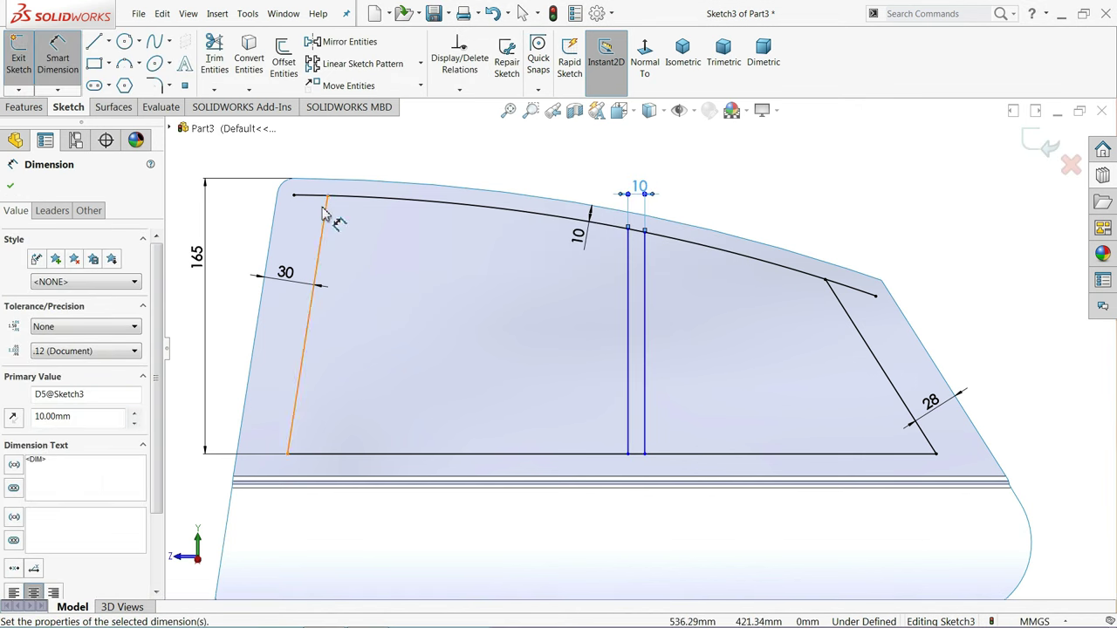
Dimension the left divider line 240 mm horizontally from the lower end of the door's rounded upper-left corner
left_click(628, 284)
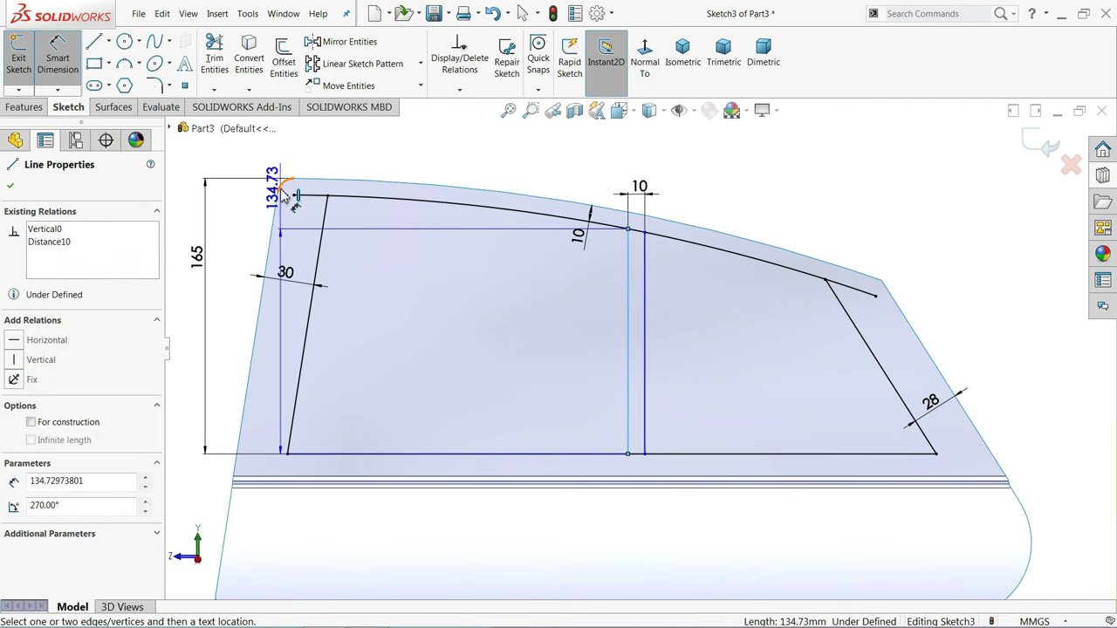
left_click(277, 191)
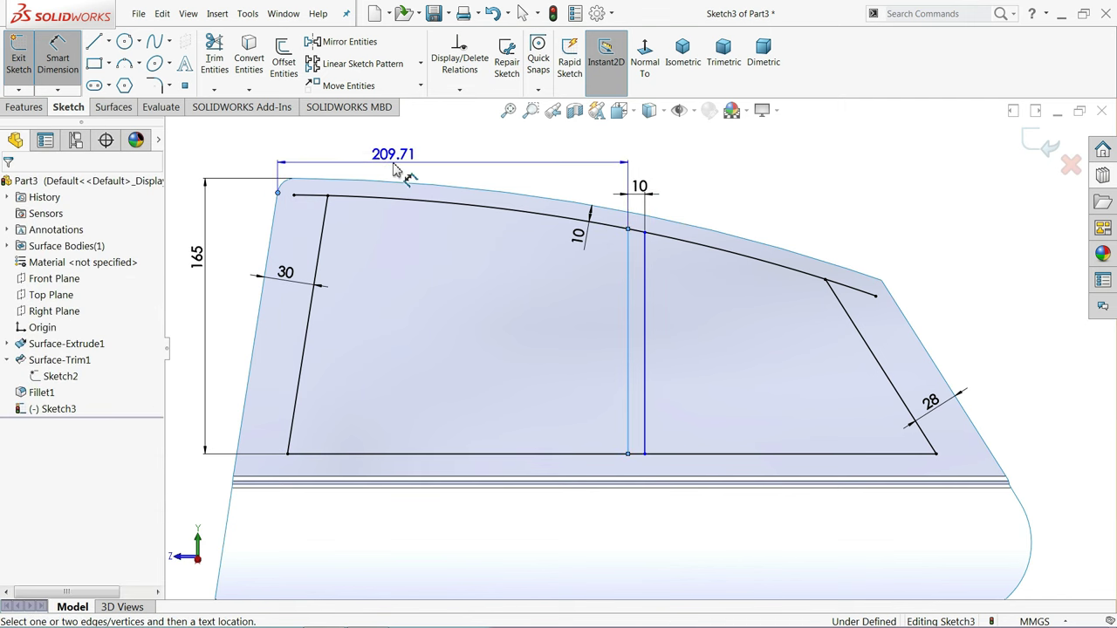
left_click(456, 141)
type("240")
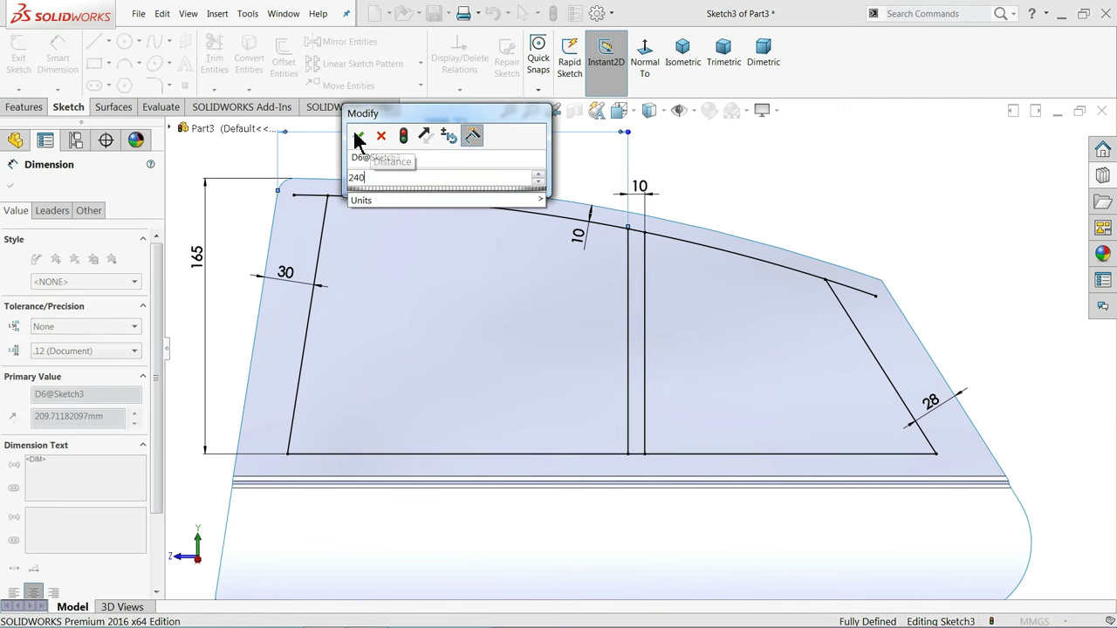
left_click(358, 138)
key("f")
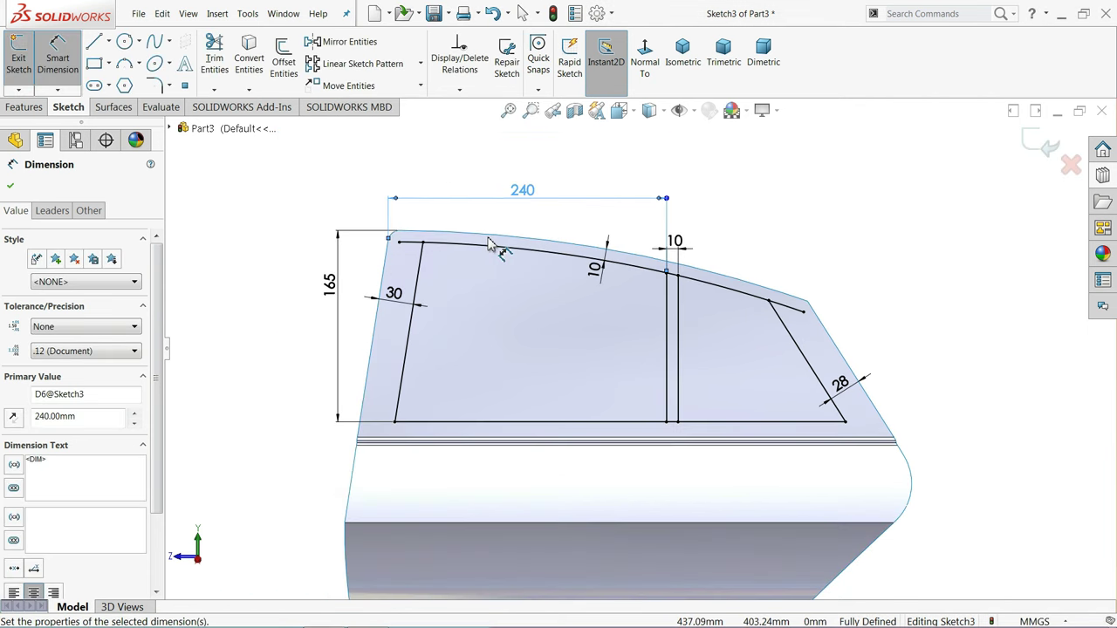
key("Escape")
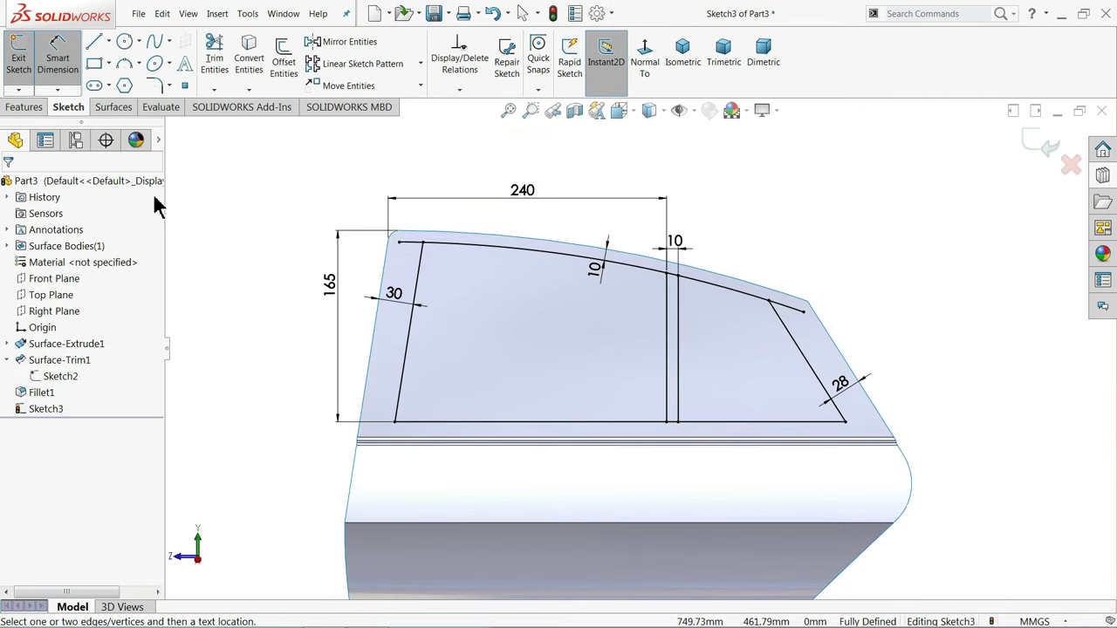
Power-trim the arc's overhanging ends and the arc and base line segments between the dividers, leaving two closed window outlines
left_click(58, 70)
left_click(214, 61)
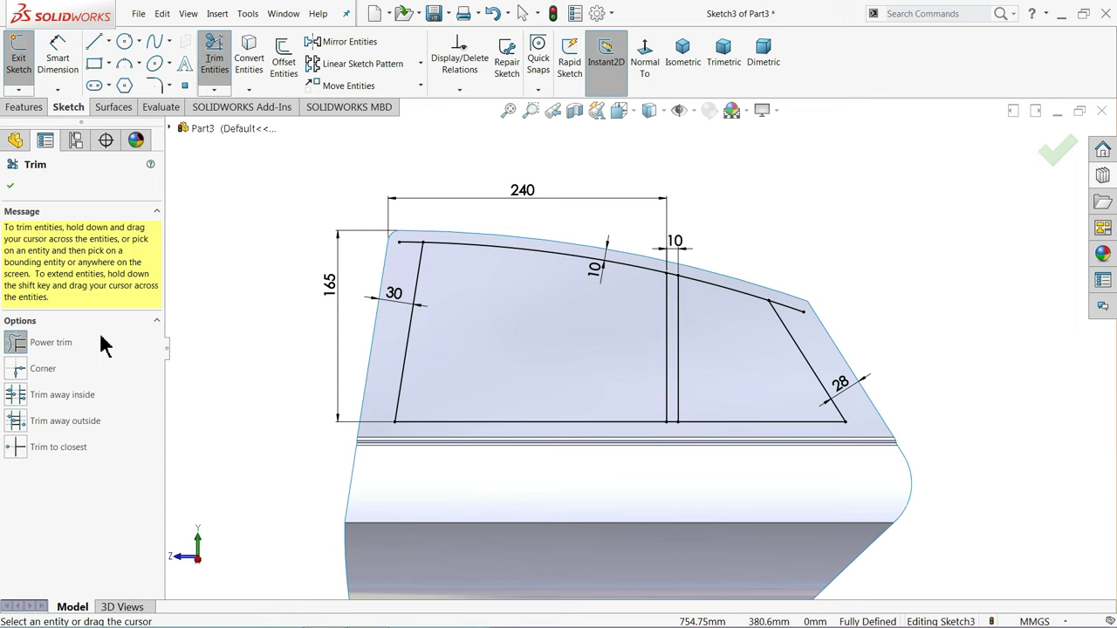
scroll(468, 277, "down", 5)
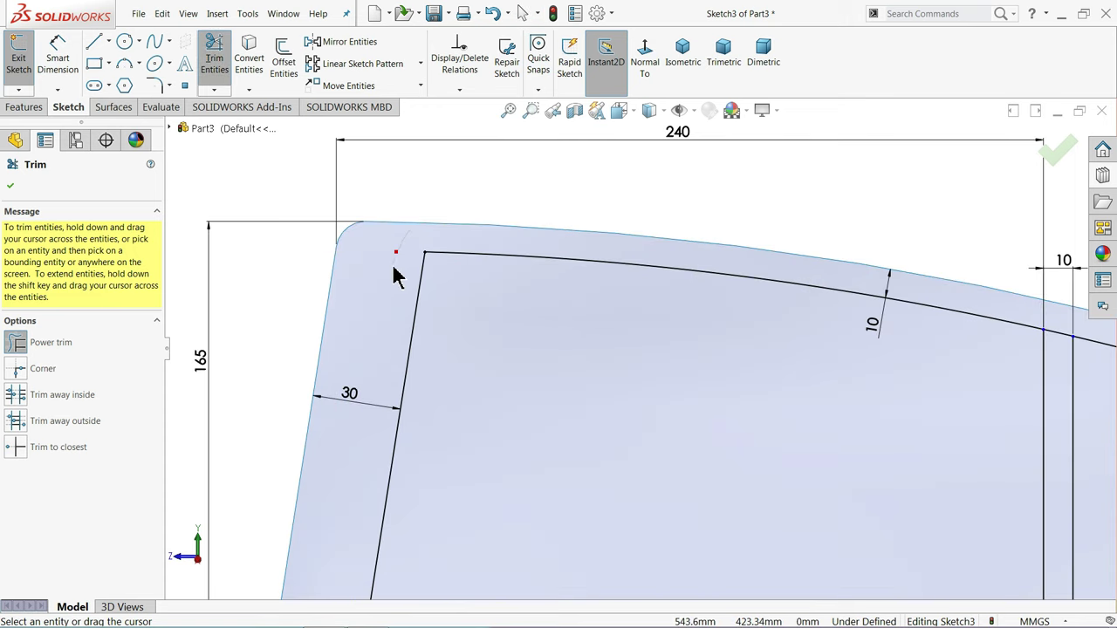
scroll(396, 275, "up", 4)
scroll(811, 444, "up", 2)
scroll(824, 415, "down", 6)
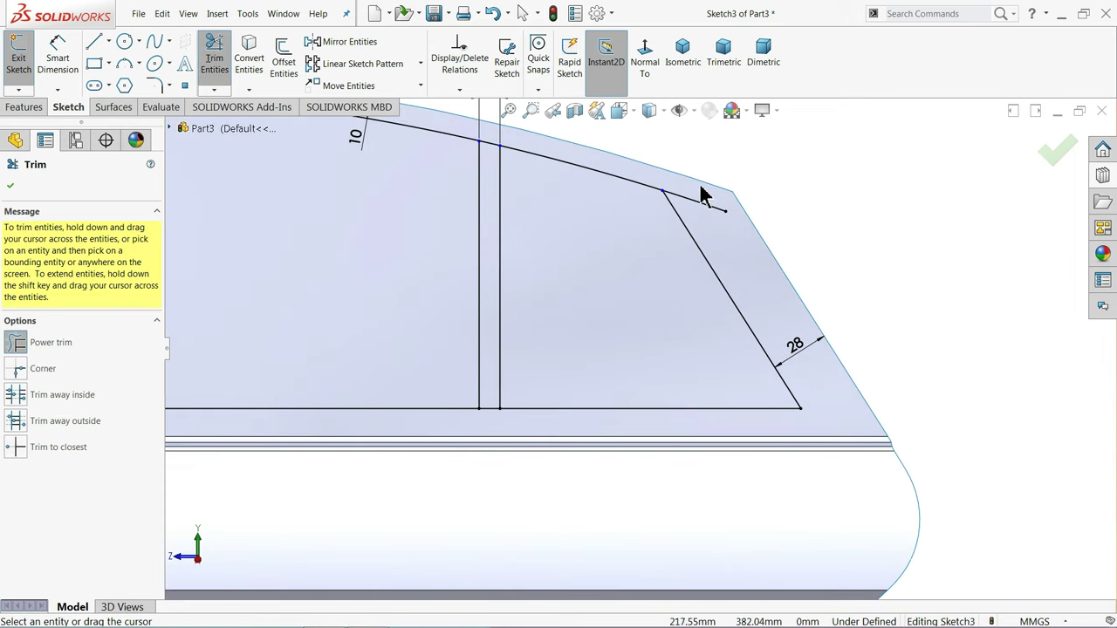
scroll(538, 178, "down", 4)
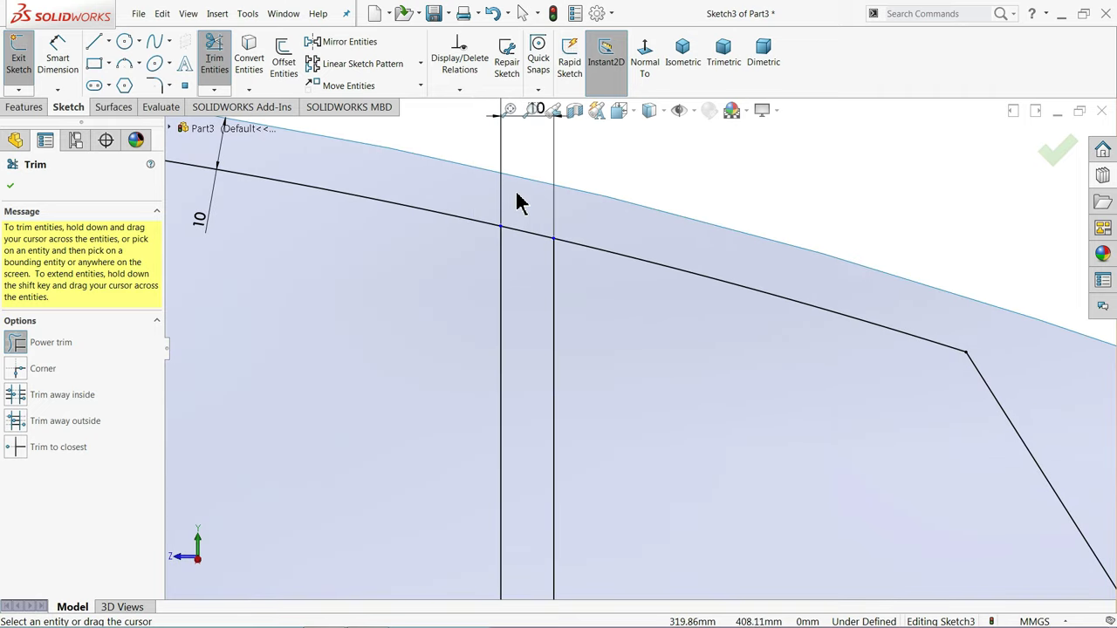
scroll(517, 250, "up", 5)
scroll(638, 518, "down", 3)
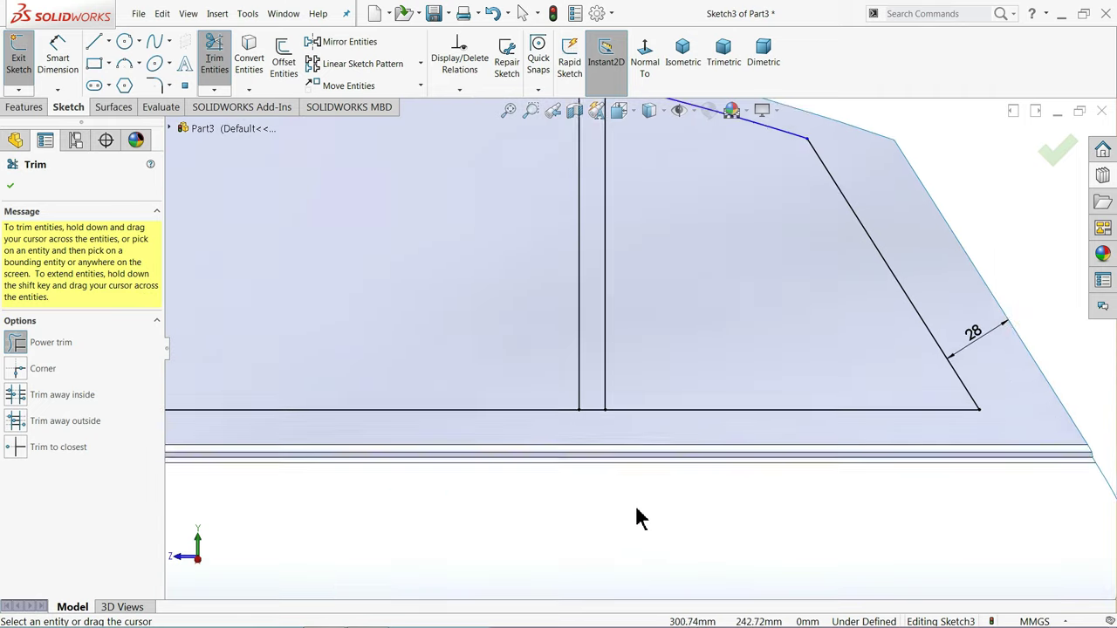
scroll(482, 400, "up", 3)
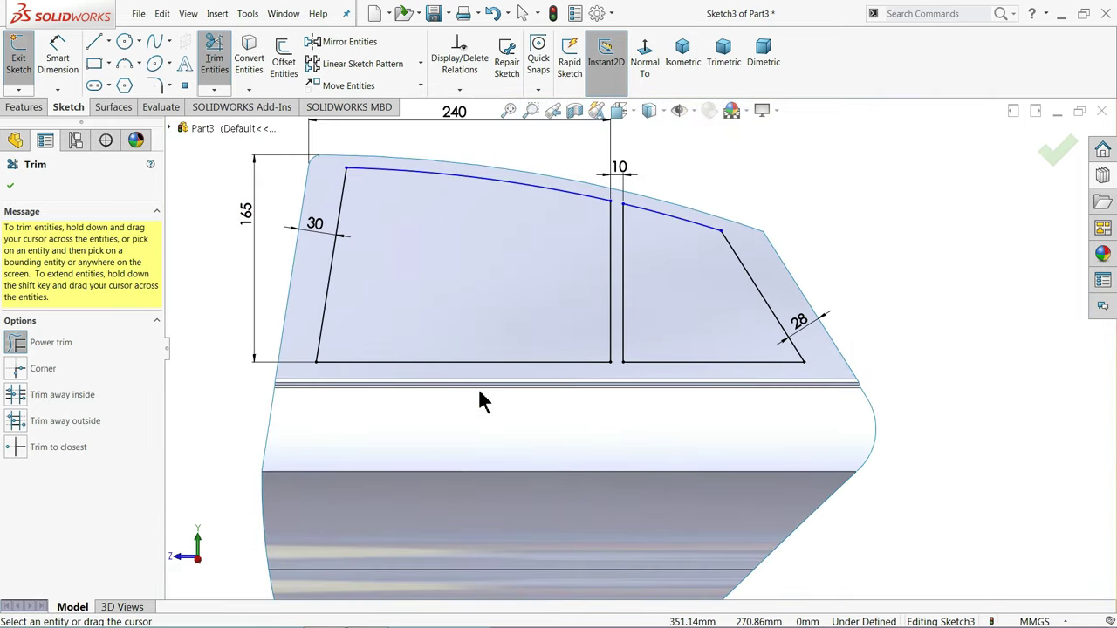
left_click(11, 187)
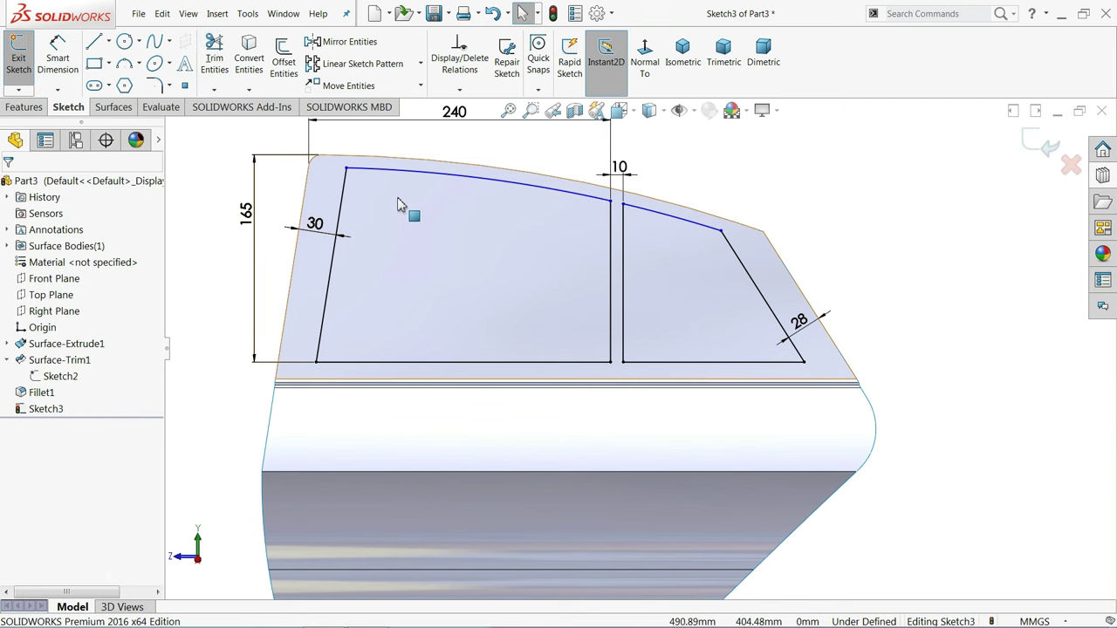
Fully define the sketch by calculating relations and dimensions for all entities
scroll(411, 217, "up", 2)
scroll(424, 229, "down", 2)
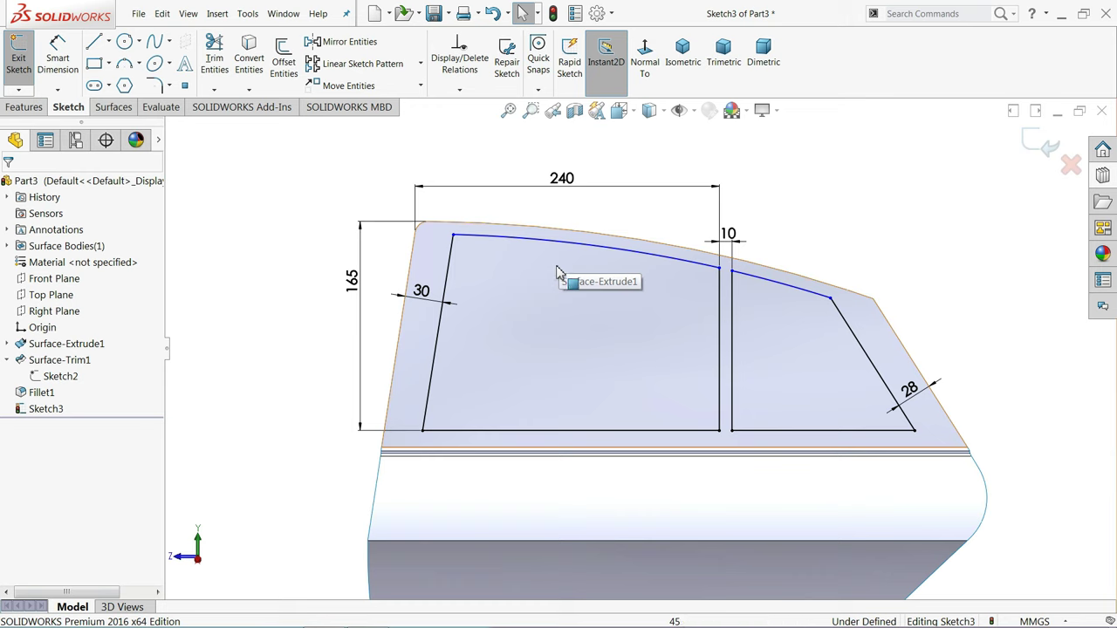
left_click(460, 90)
left_click(464, 138)
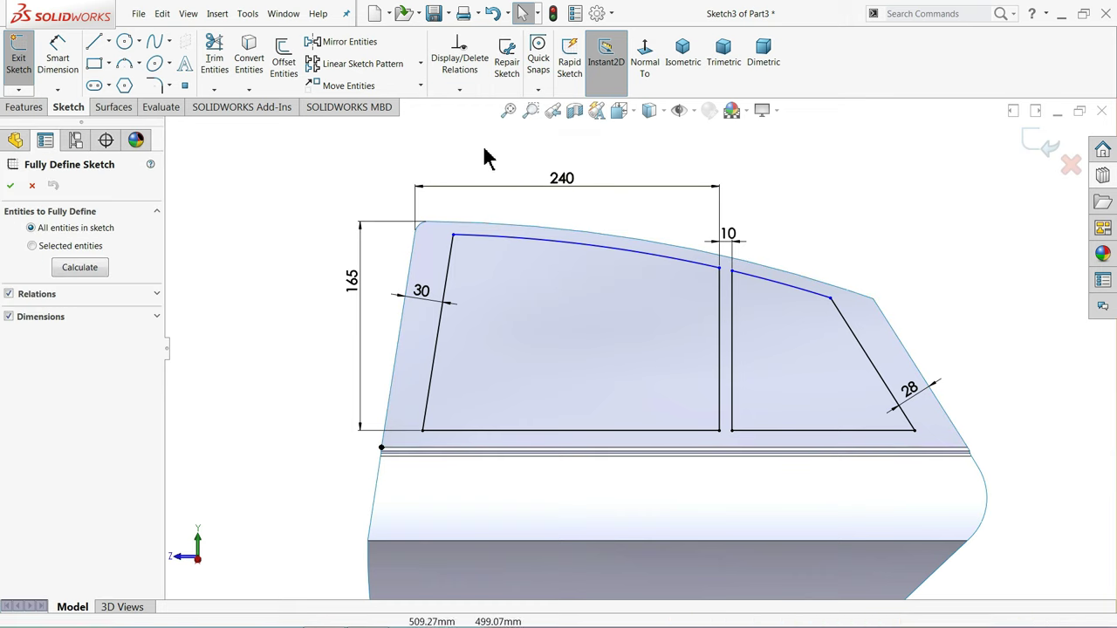
left_click(79, 271)
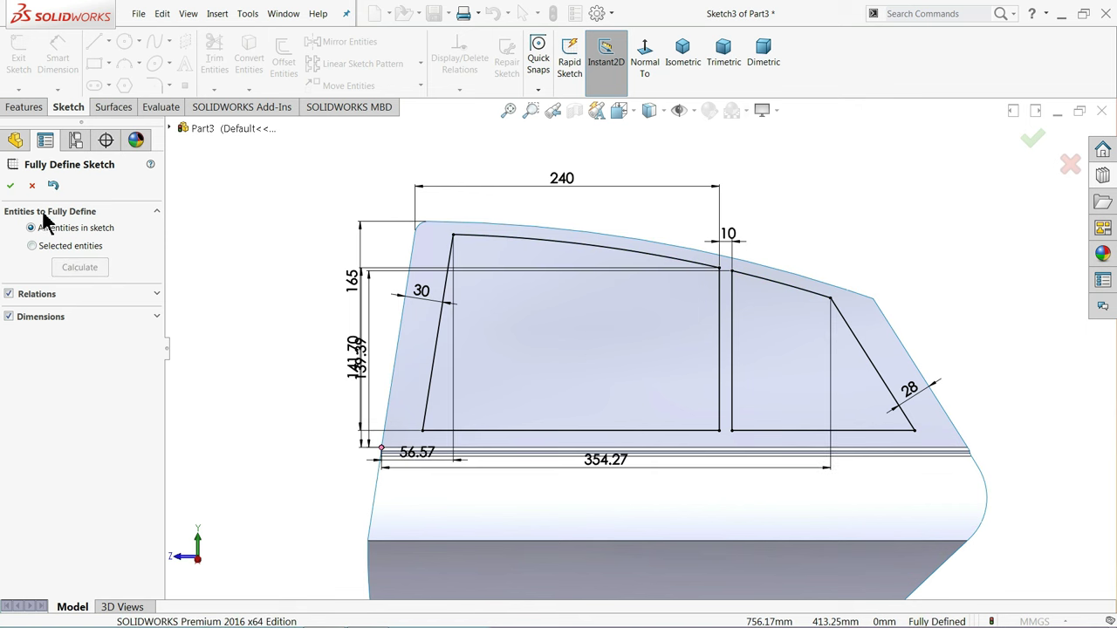
left_click(11, 187)
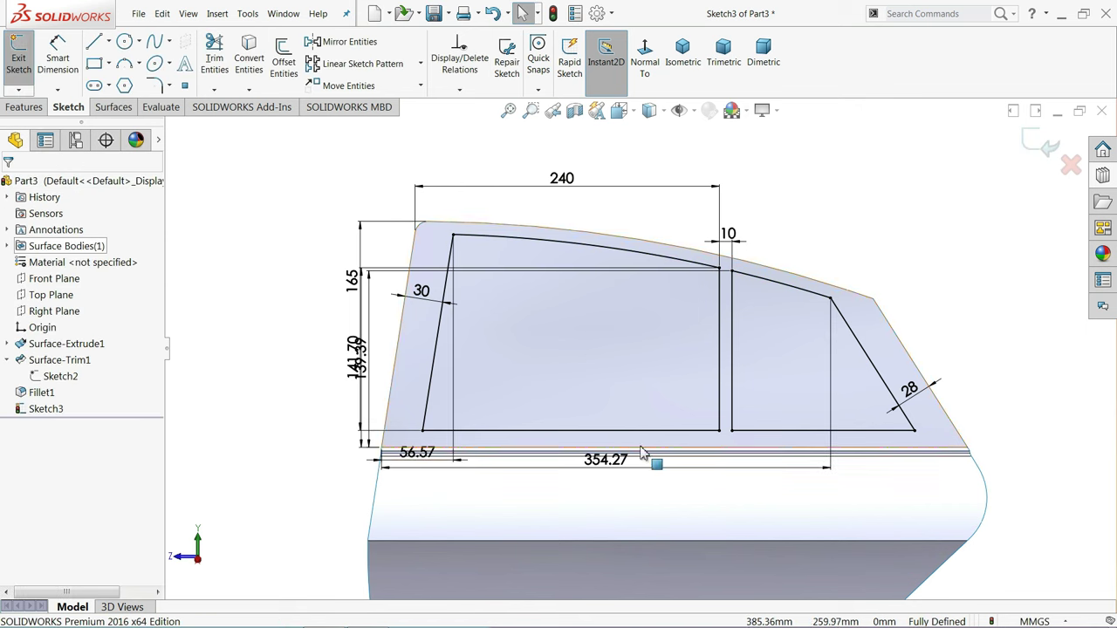
Reposition the overlapping 354.27, 141.70 and 139.39 dimensions farther outside the window outlines
left_click_drag(608, 459, 611, 497)
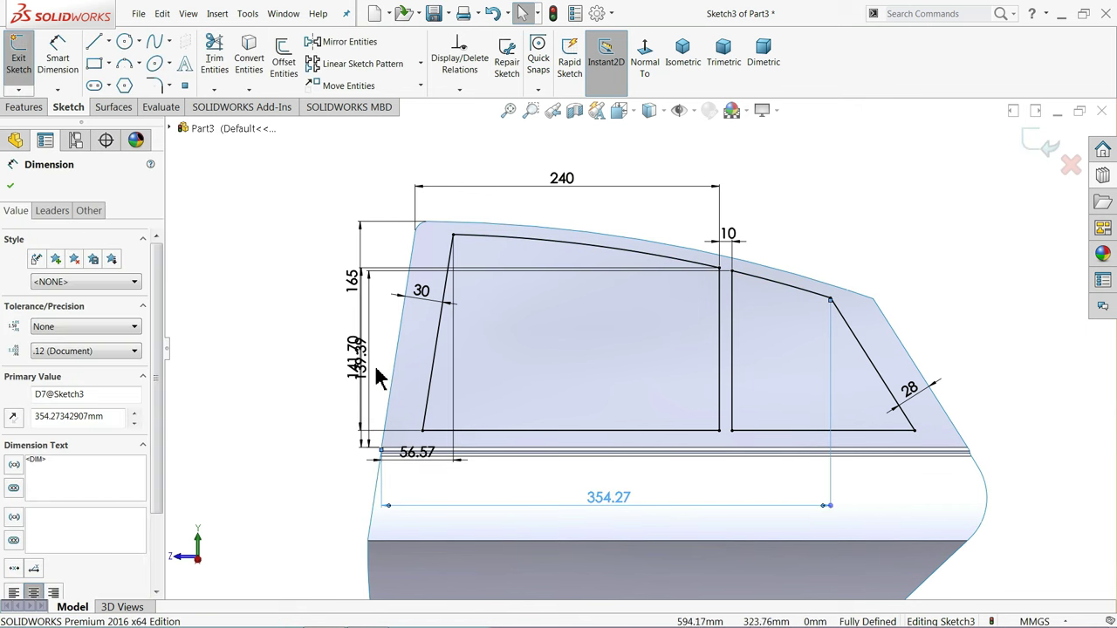
left_click_drag(374, 377, 279, 371)
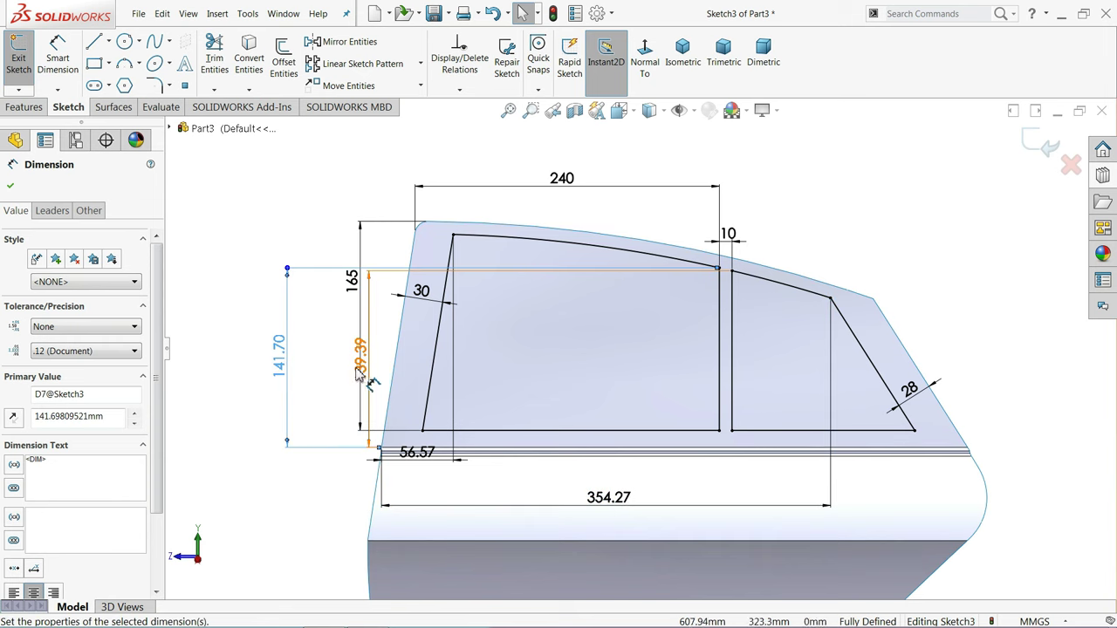
left_click_drag(362, 369, 301, 371)
left_click(312, 220)
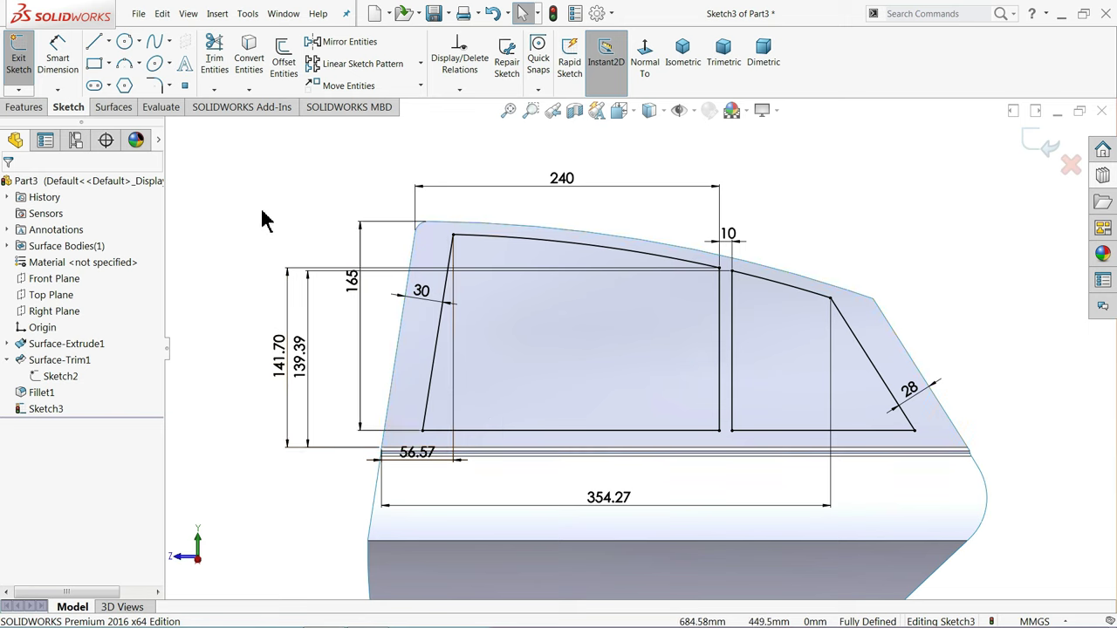
Fillet the two outer lower corners of the window outlines with an 8 mm sketch fillet
left_click(153, 85)
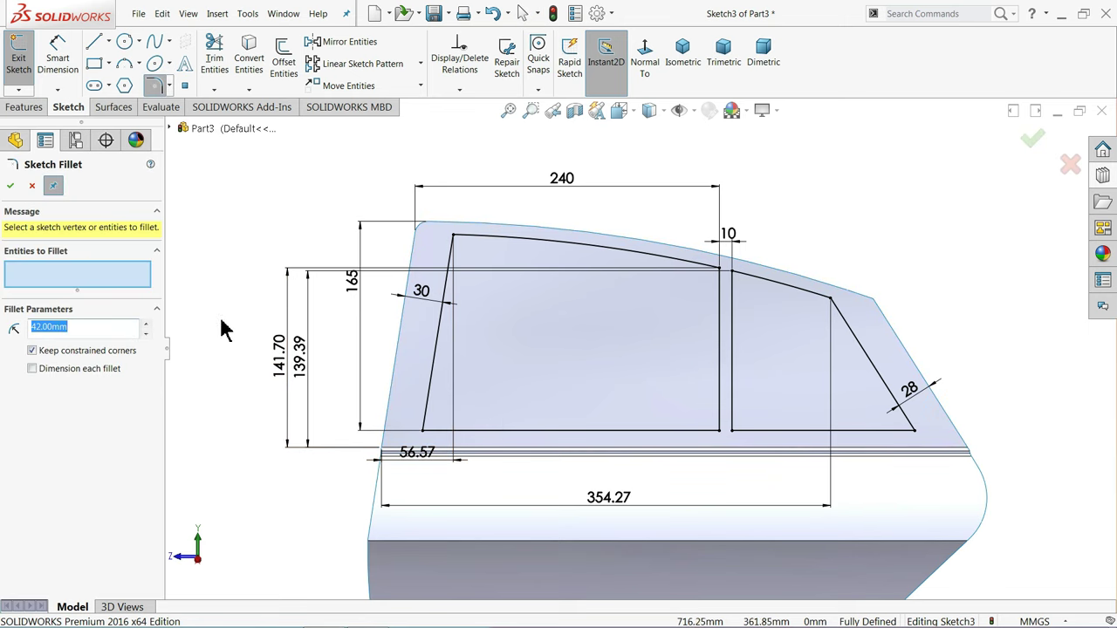
type("8")
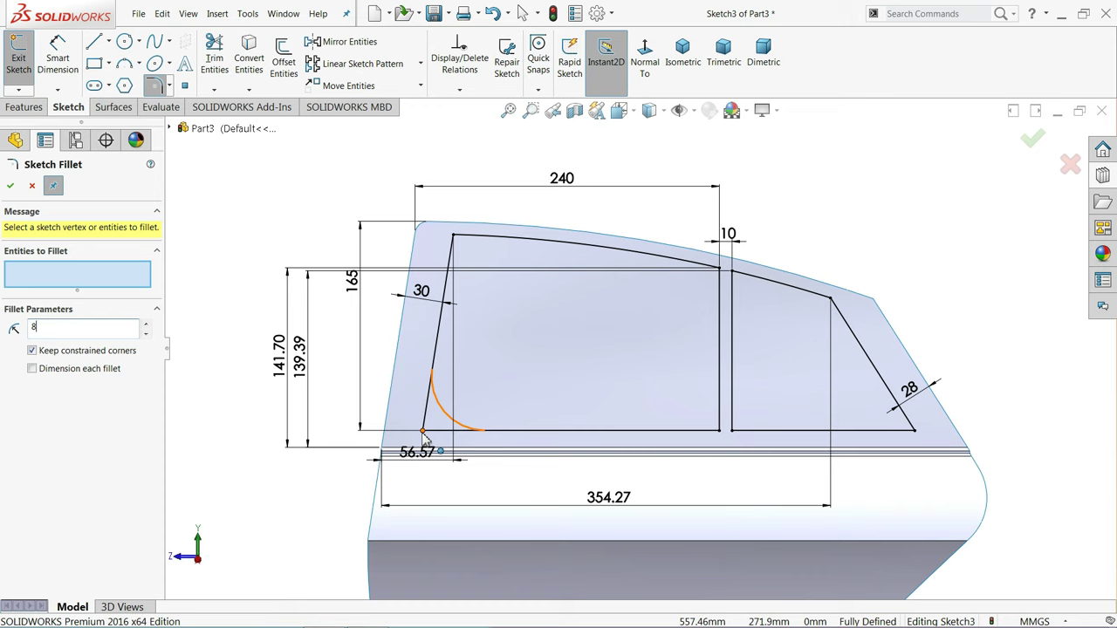
left_click(422, 433)
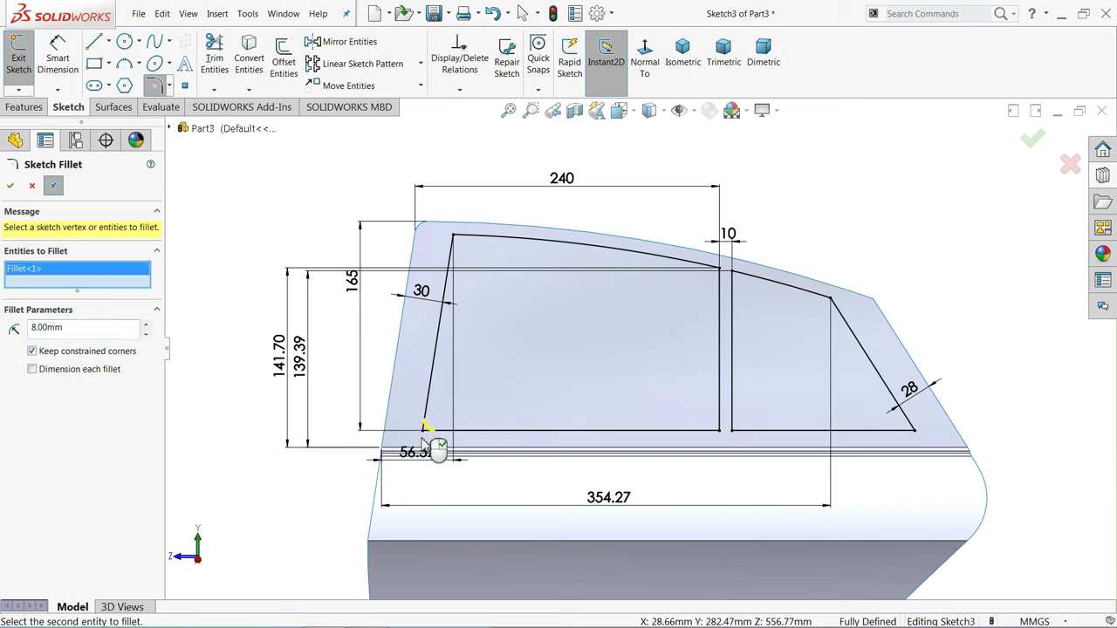
left_click(914, 431)
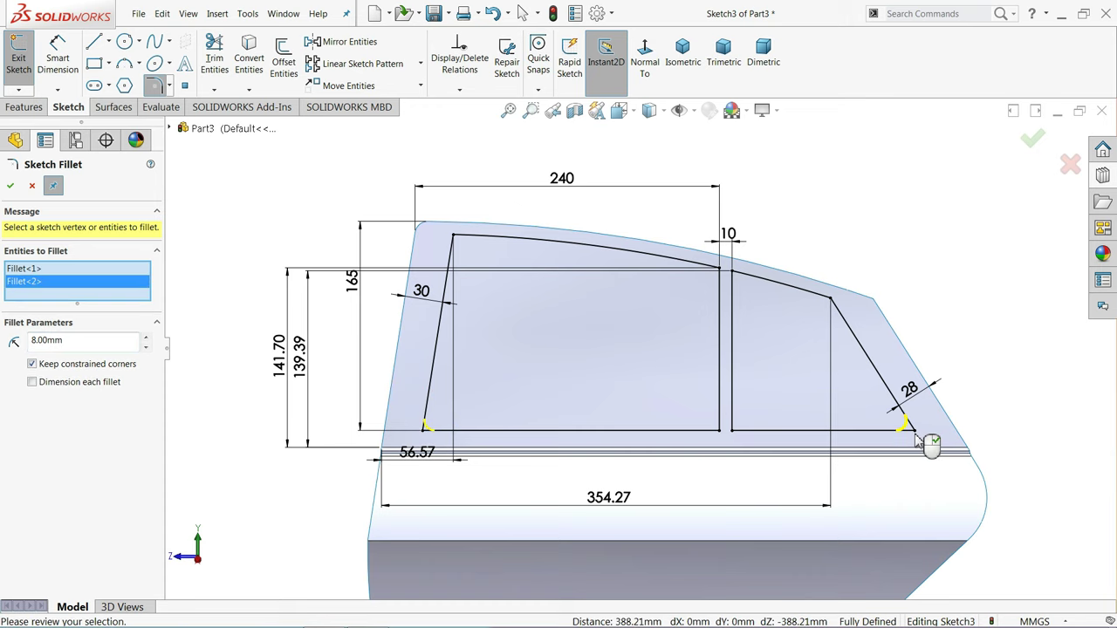
left_click(11, 187)
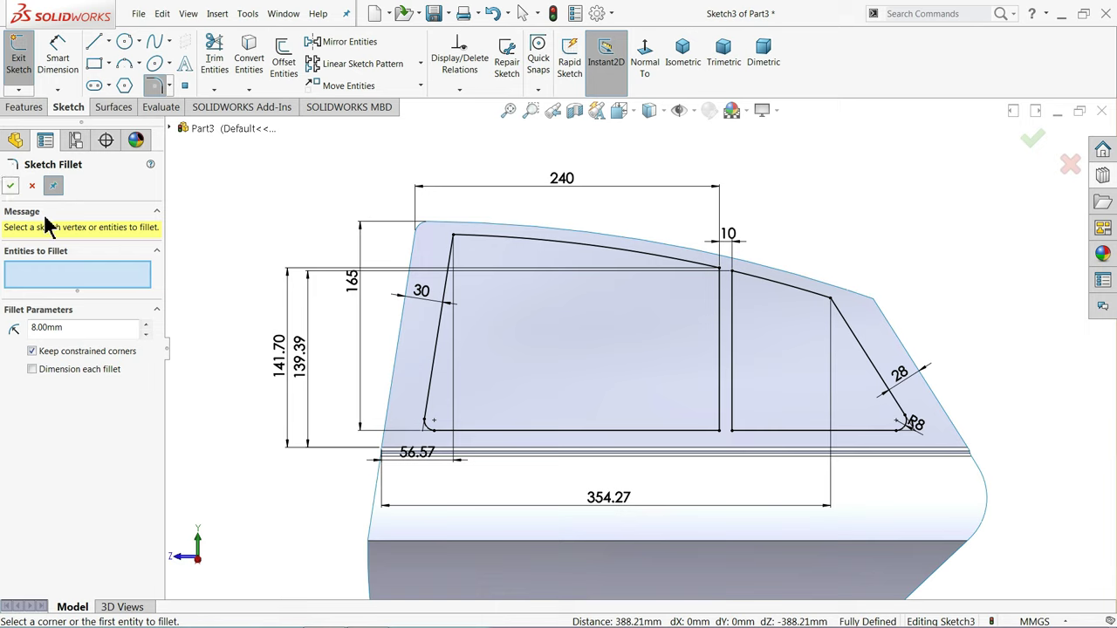
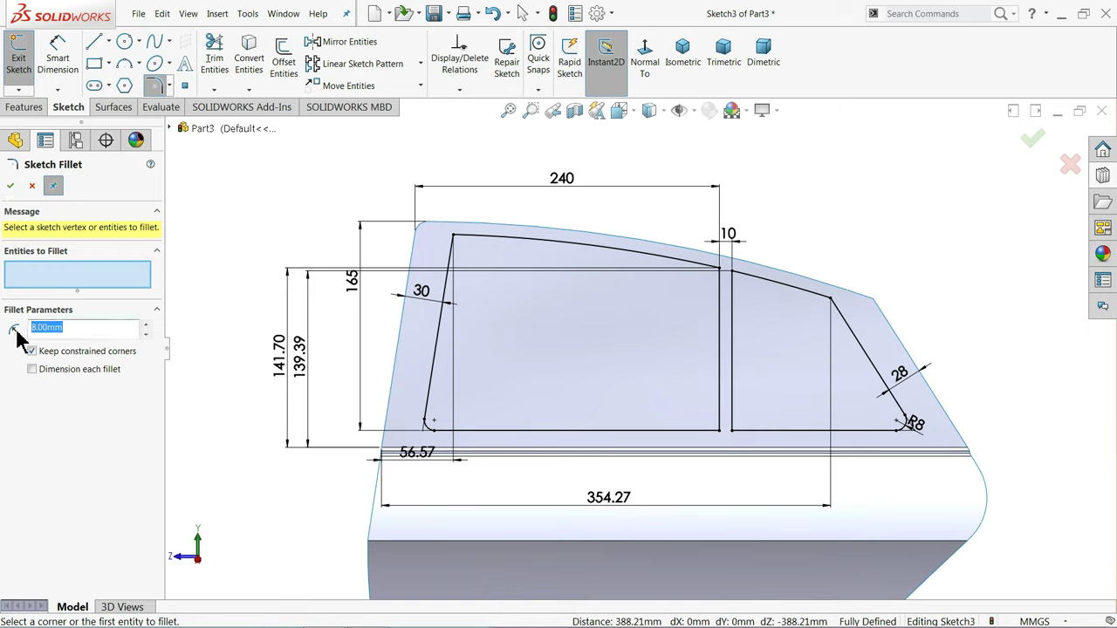
left_click(720, 269)
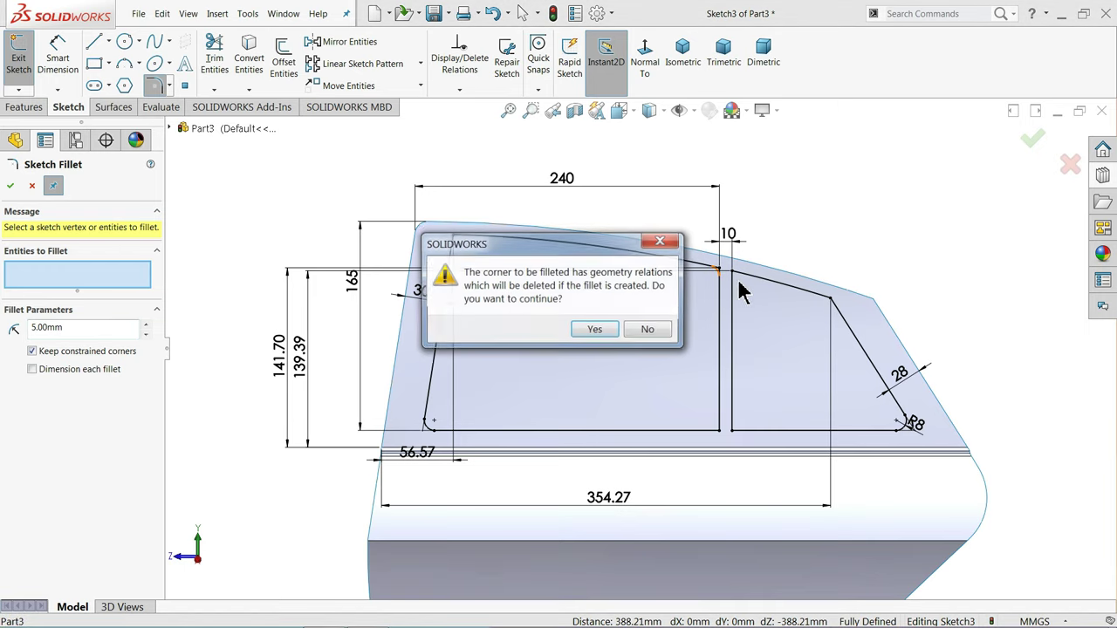
left_click(665, 243)
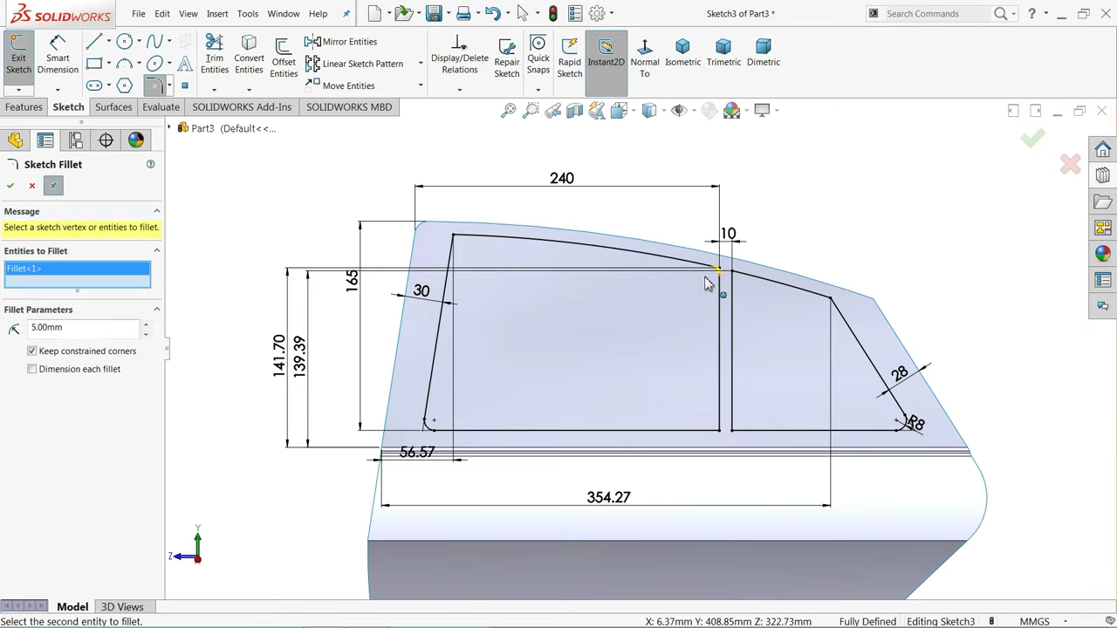
left_click(31, 187)
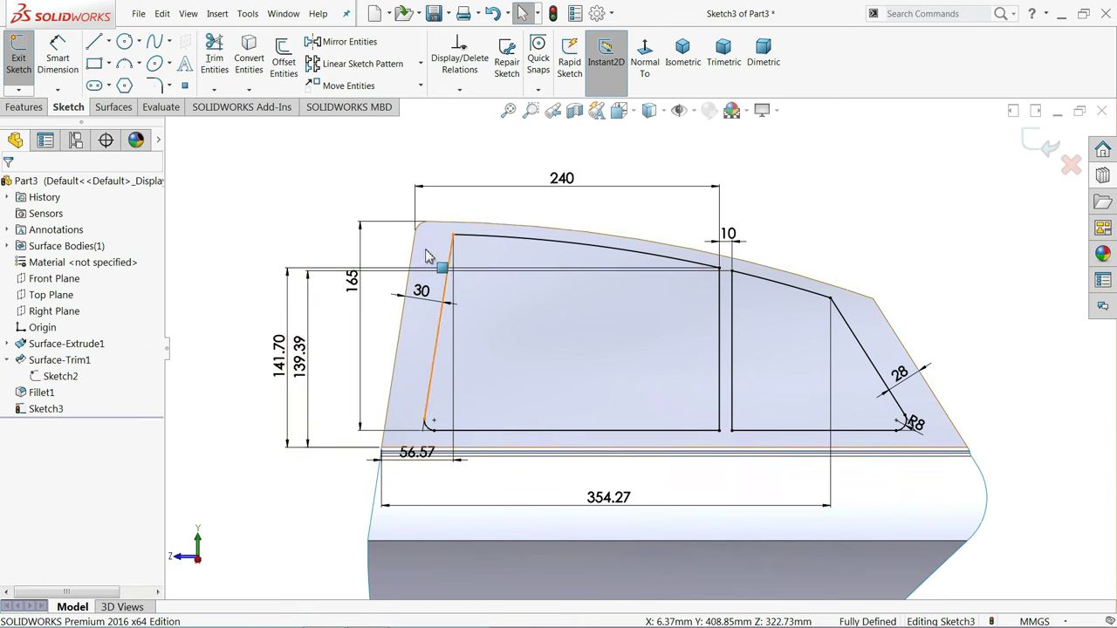
Trim the door surface with the window sketch as a standard trim tool, removing both enclosed window regions
left_click(114, 108)
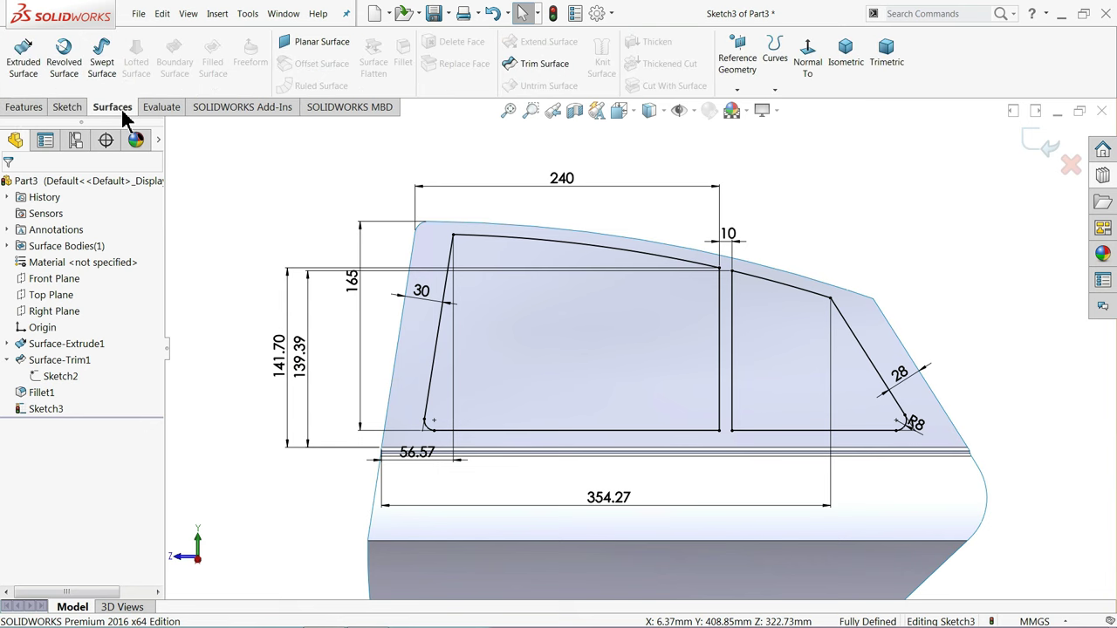
left_click(559, 68)
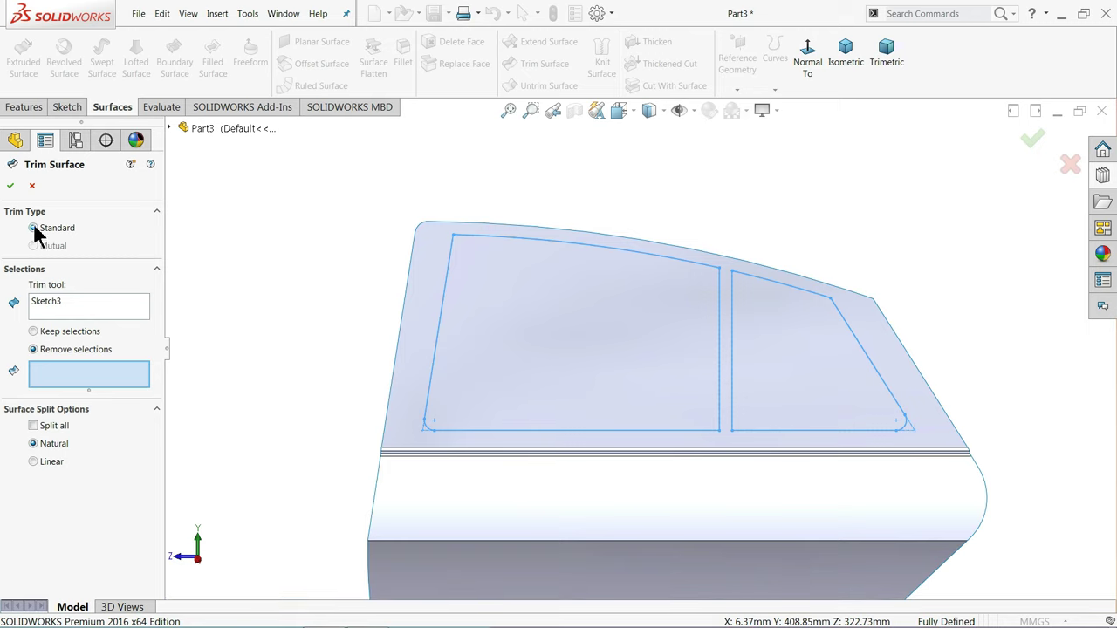
left_click(55, 310)
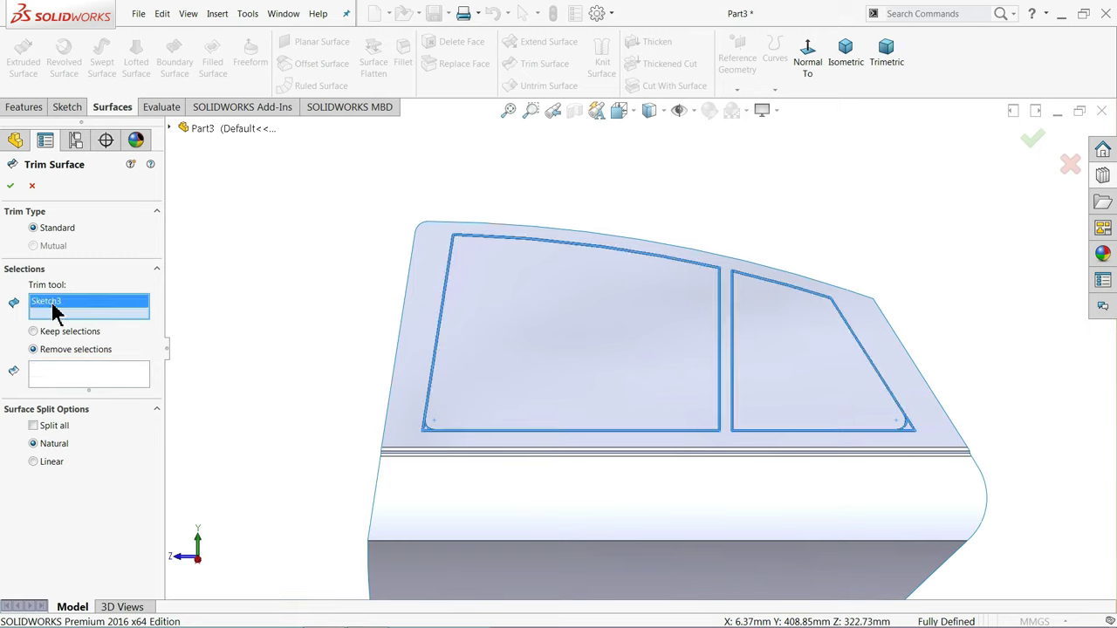
left_click(92, 373)
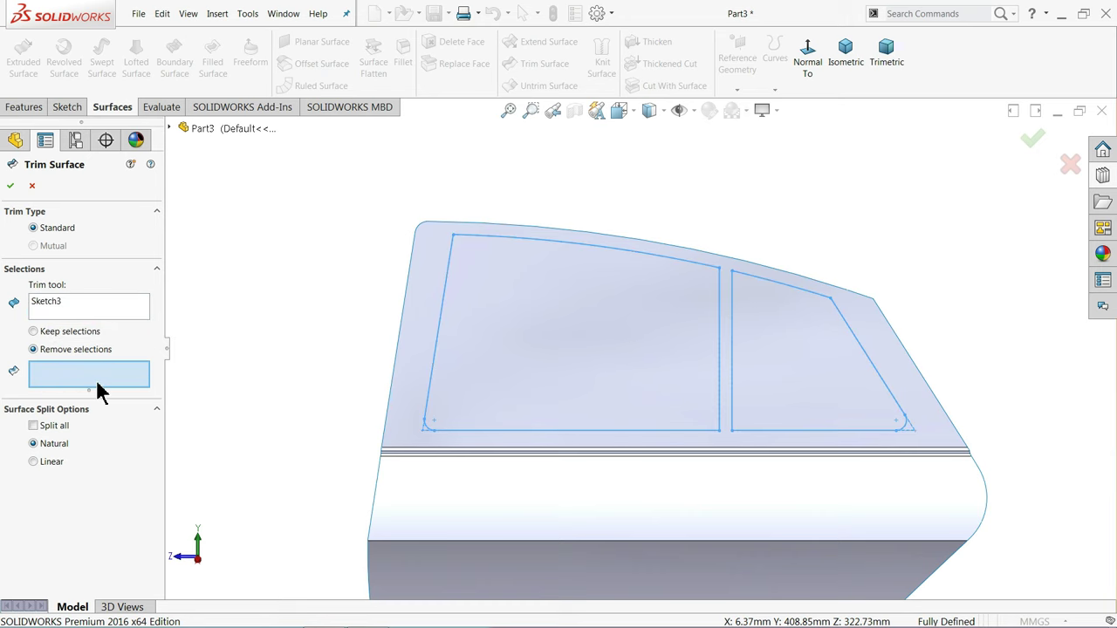
left_click(625, 350)
left_click(792, 377)
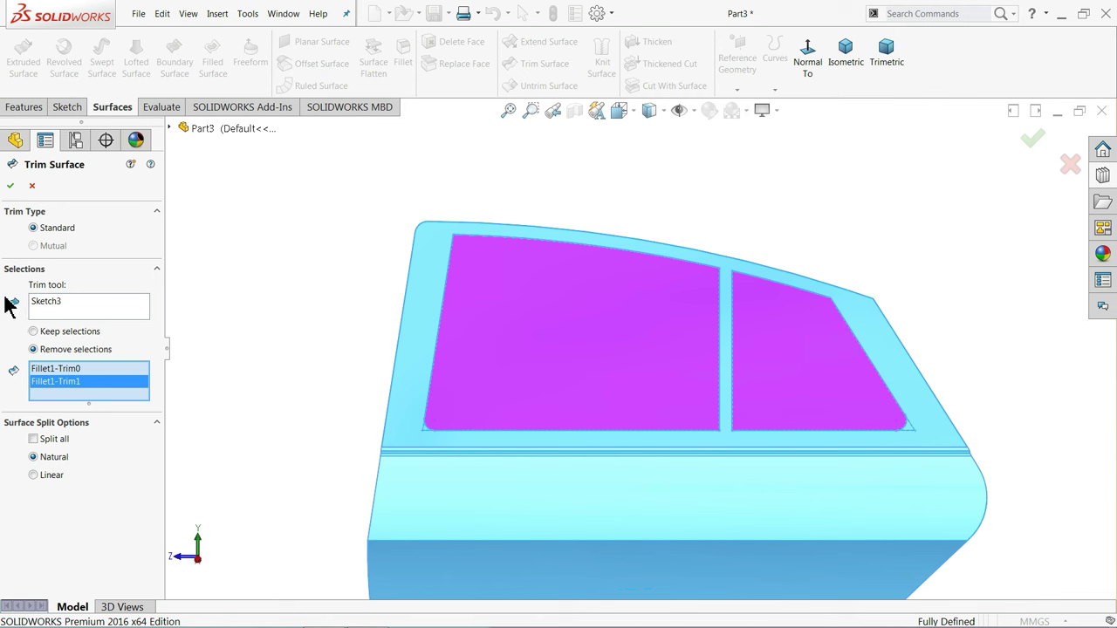
left_click(11, 187)
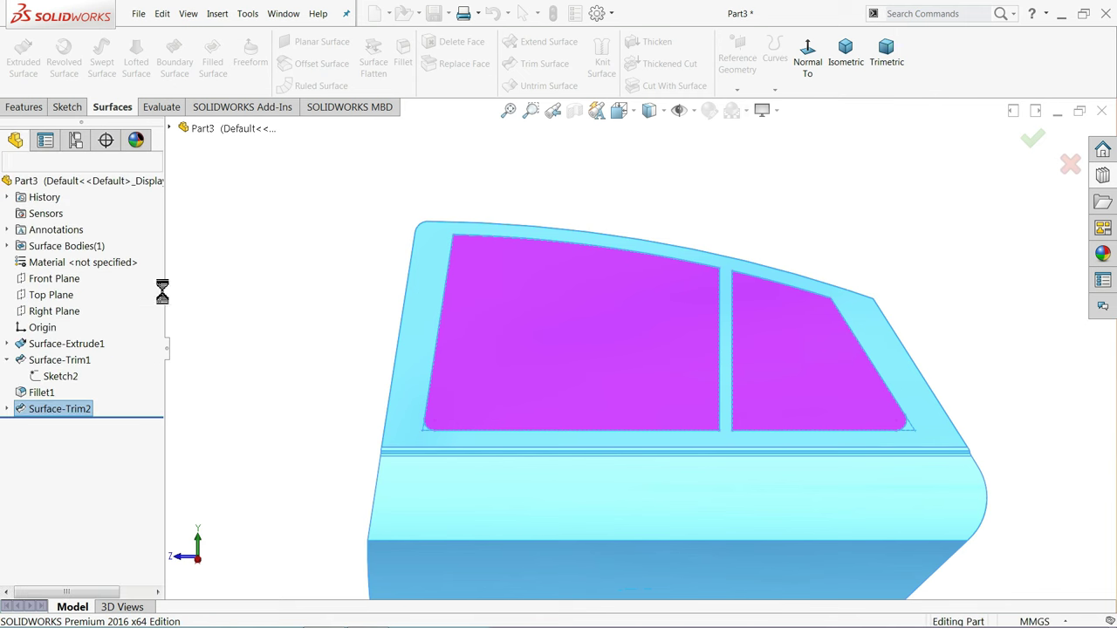
Start a sketch on the window frame face and convert all edges of the larger window opening, including its rounded corner
middle_click_drag(282, 309, 484, 368)
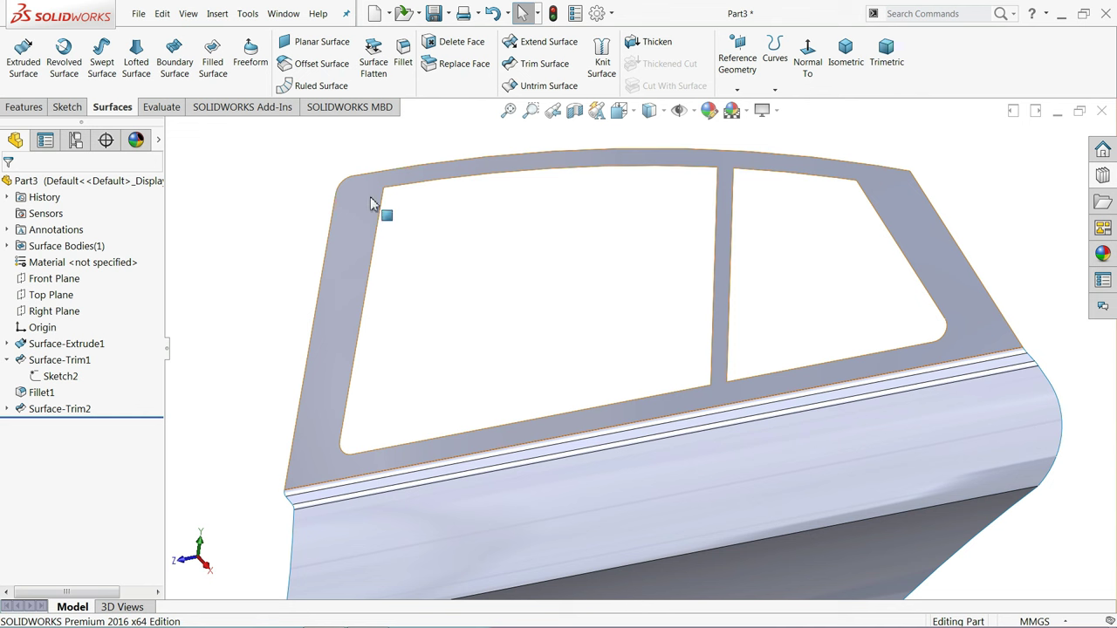
left_click(347, 237)
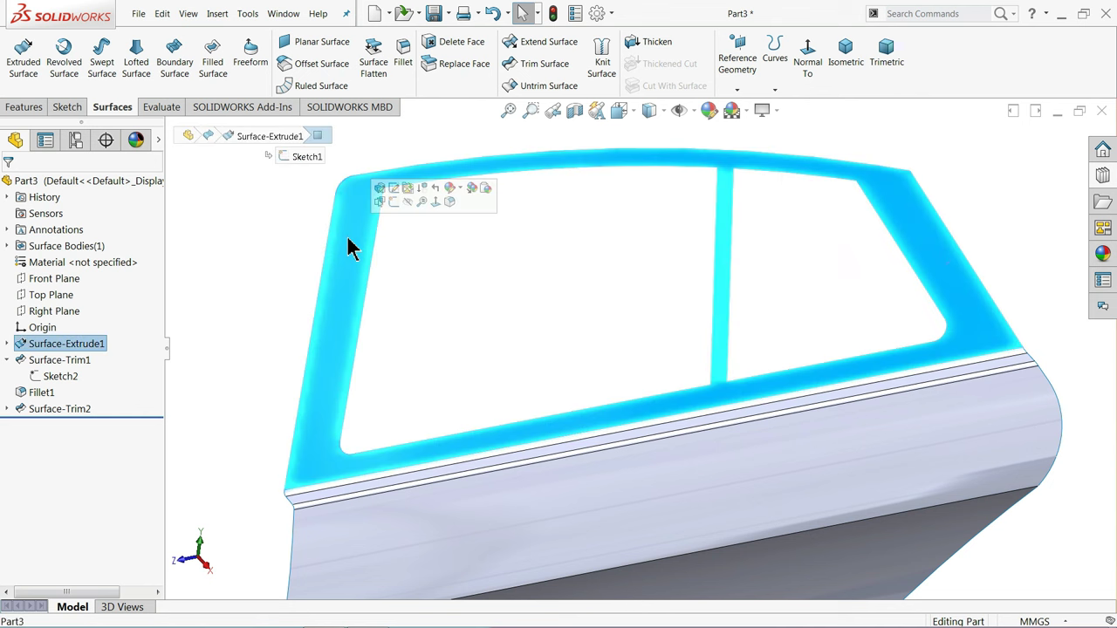
left_click(388, 207)
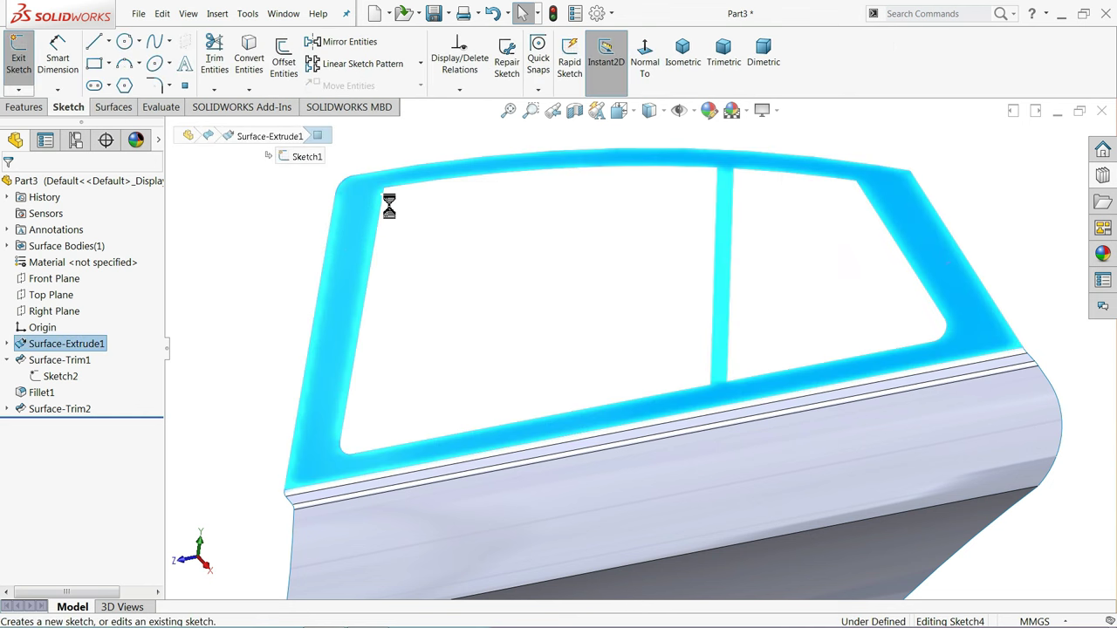
left_click(376, 255)
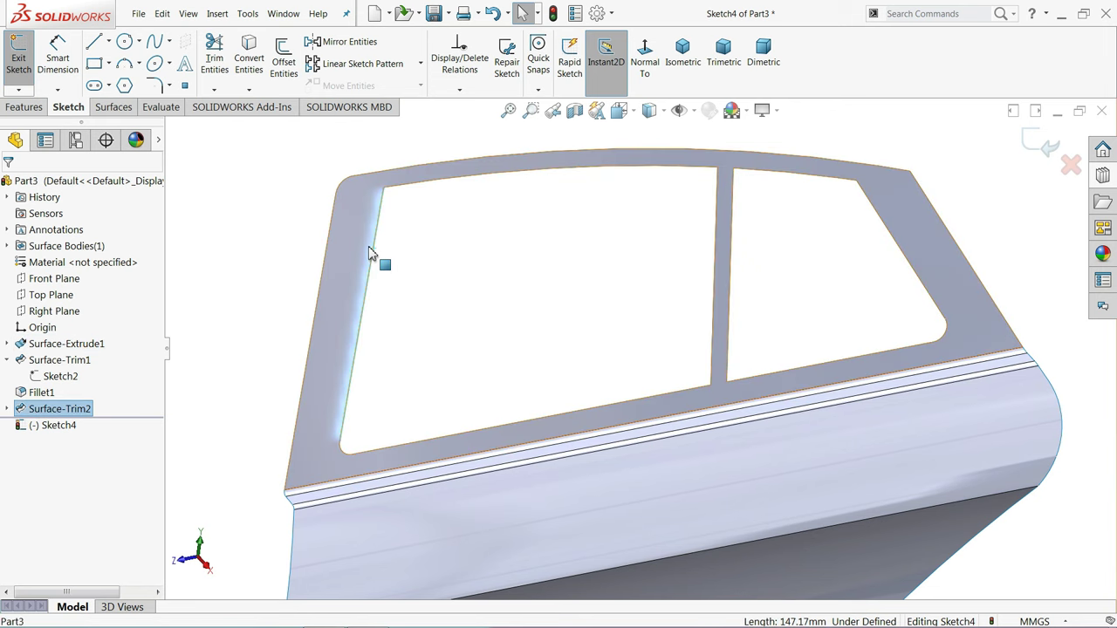
left_click(499, 180, "ctrl")
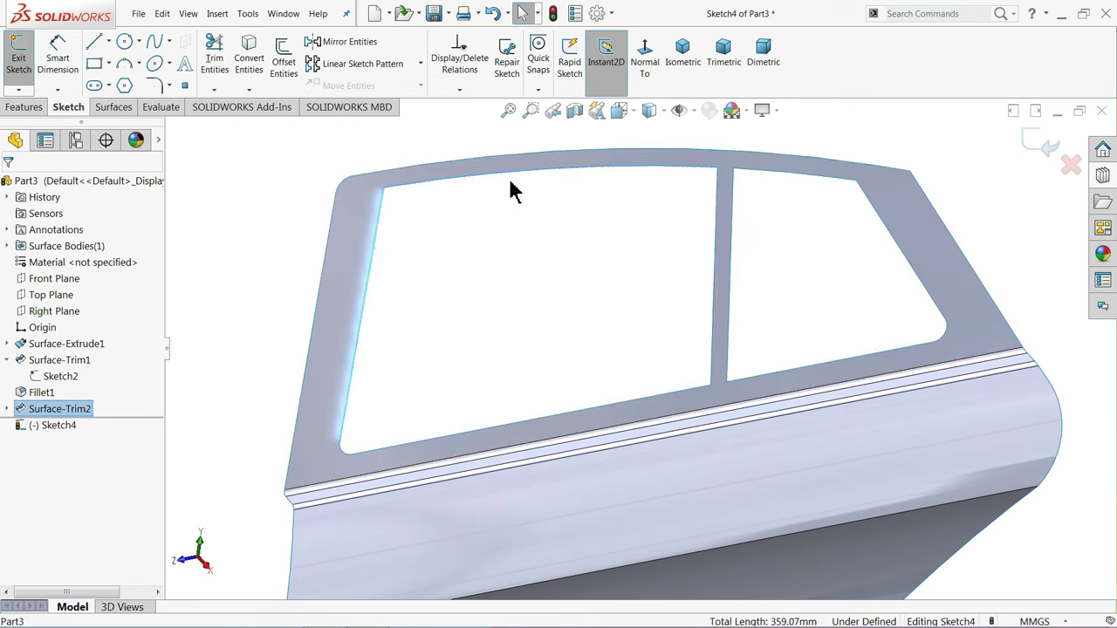
left_click(714, 286, "ctrl")
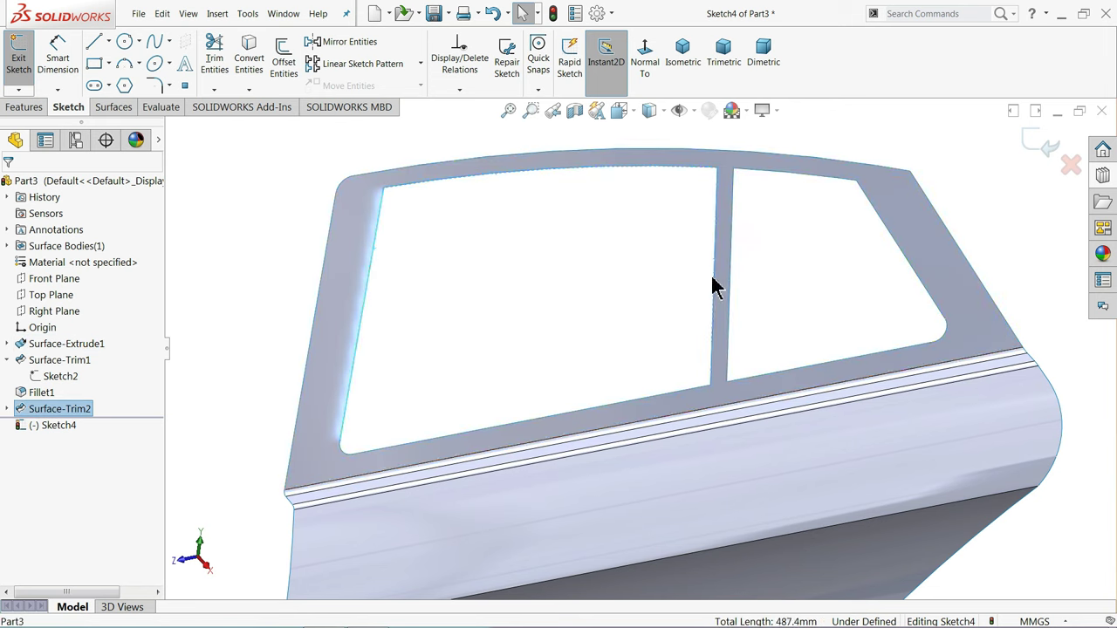
left_click(685, 390, "ctrl")
left_click(342, 450, "ctrl")
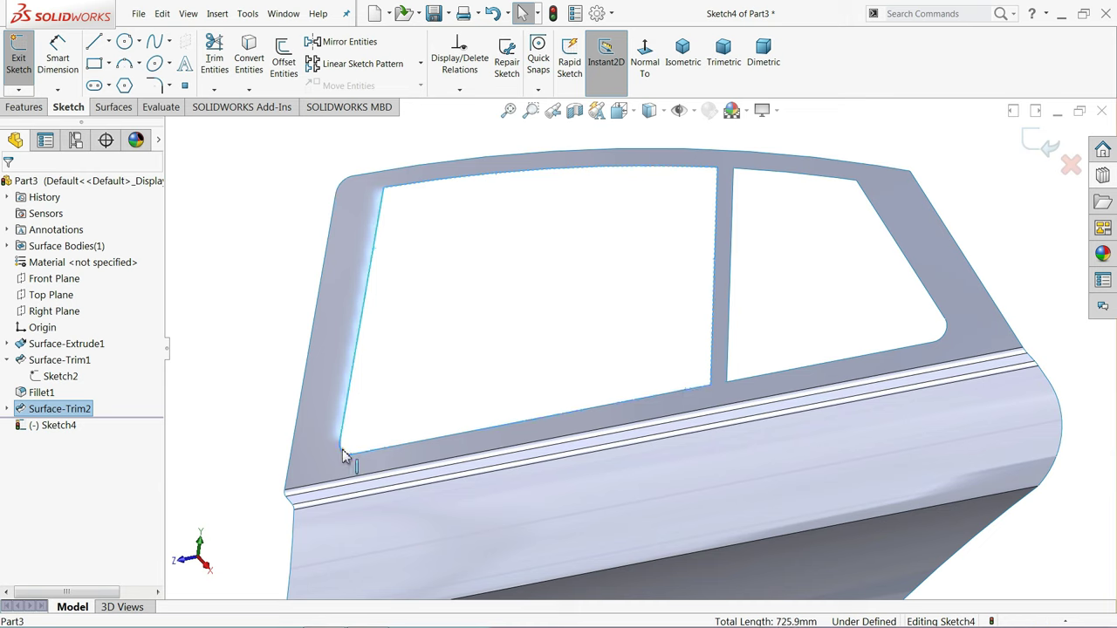
left_click(252, 63)
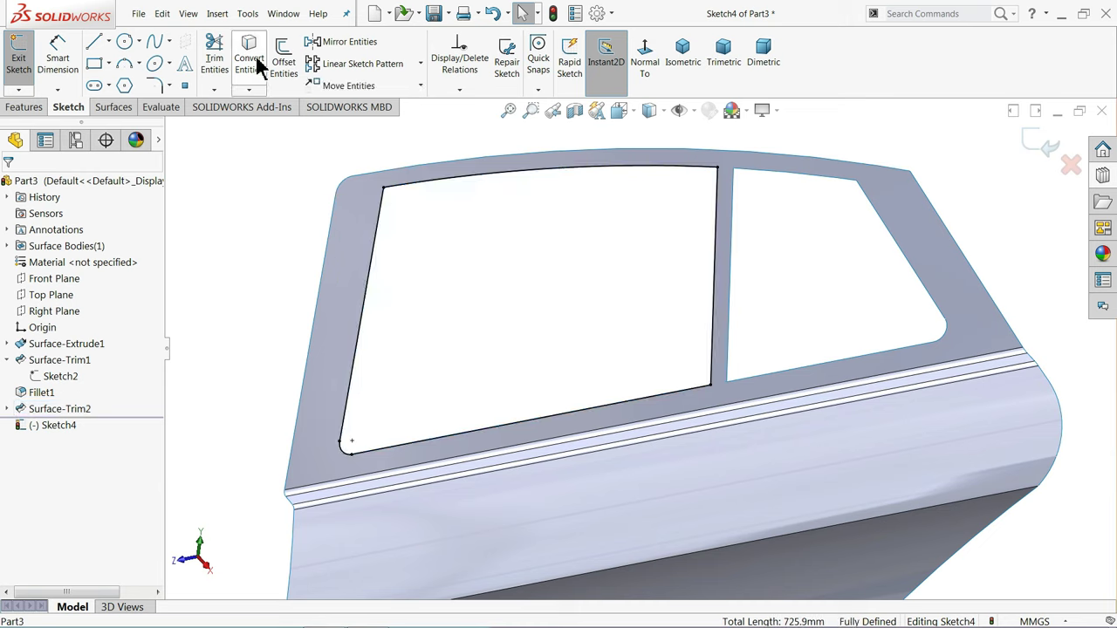
Convert all edges of the smaller window opening, including its rounded corner, into sketch entities
left_click(798, 179)
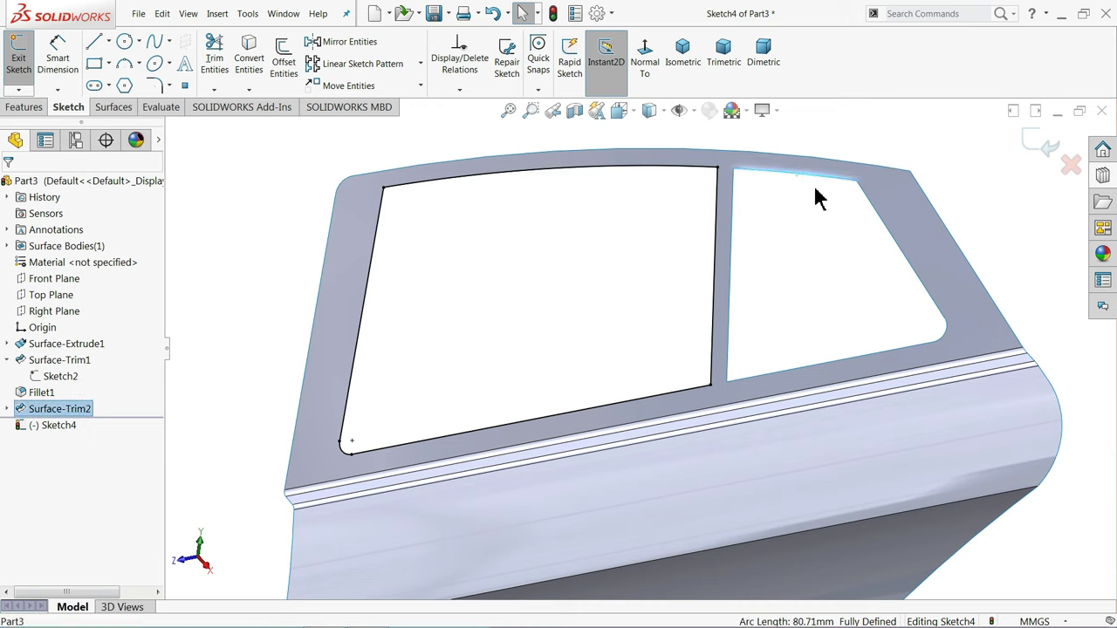
left_click(891, 240, "ctrl")
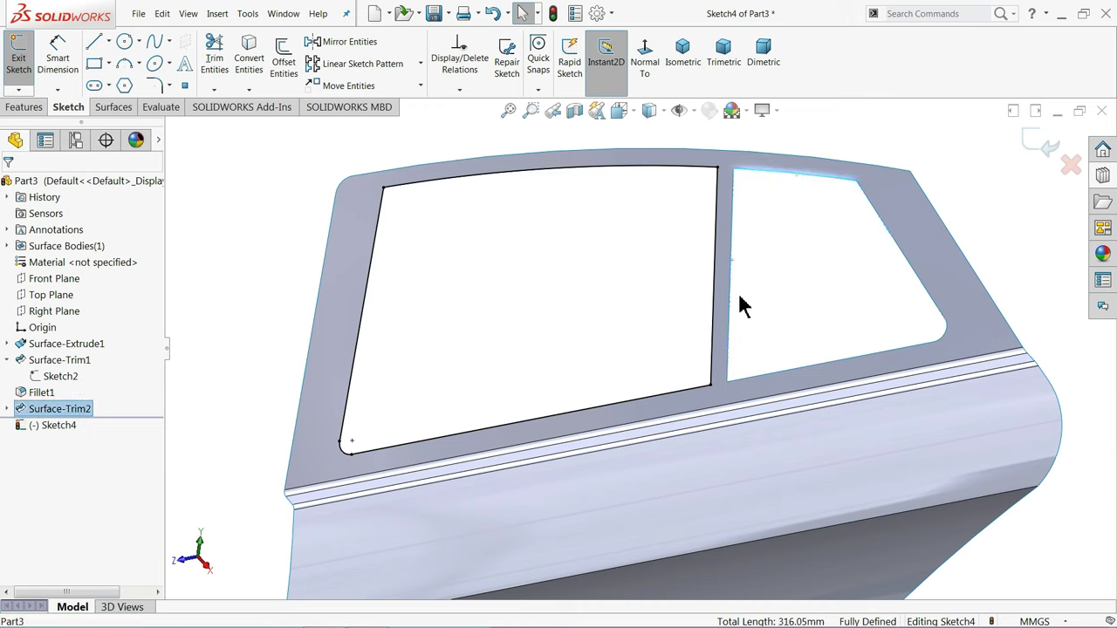
left_click(788, 377, "ctrl")
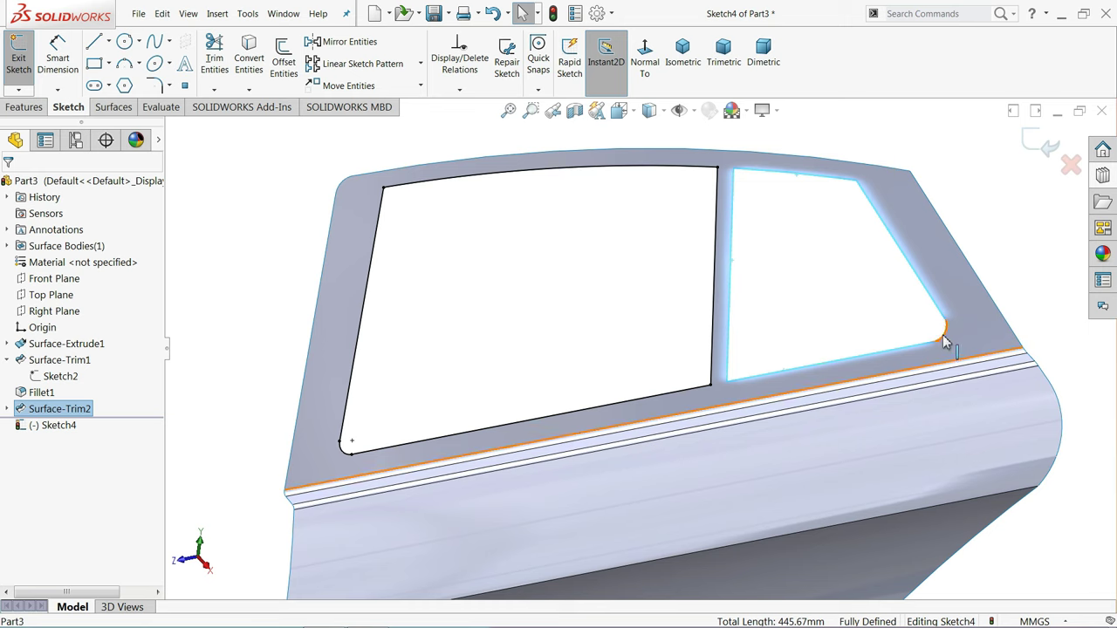
left_click(250, 63)
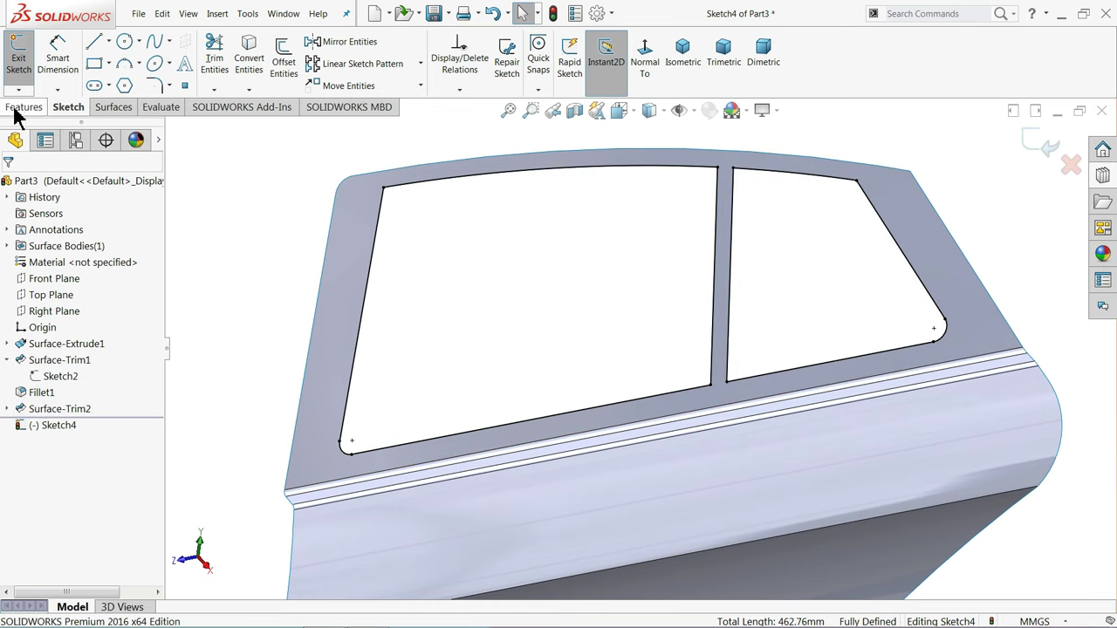
Extrude both converted window outlines as a blind surface 7 mm deep from the sketch plane with a capped end
left_click(123, 108)
left_click(22, 66)
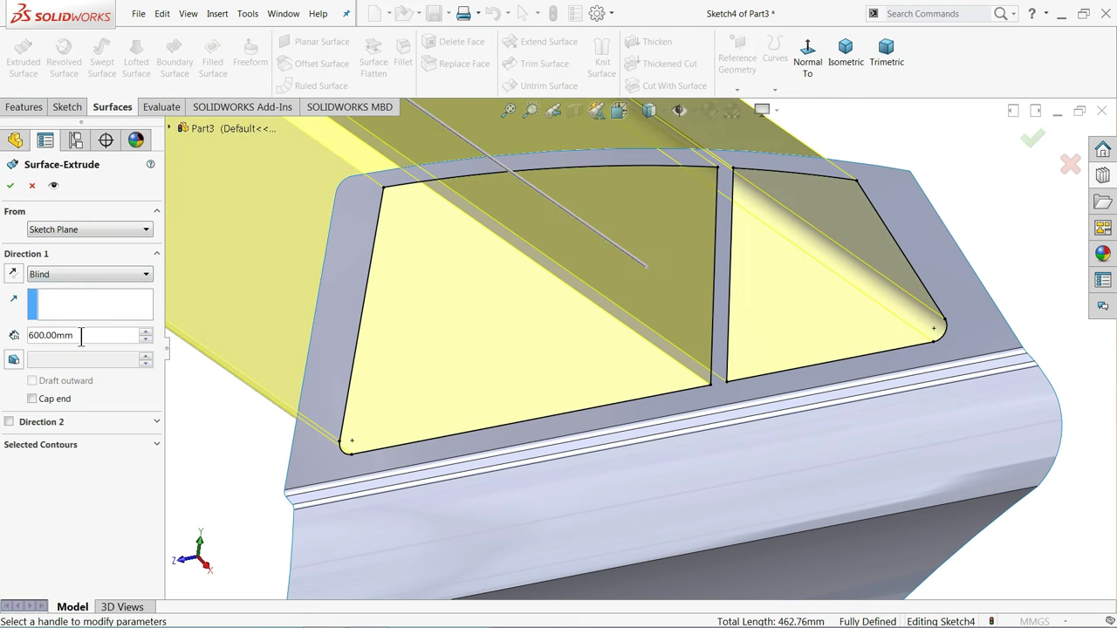
type("6")
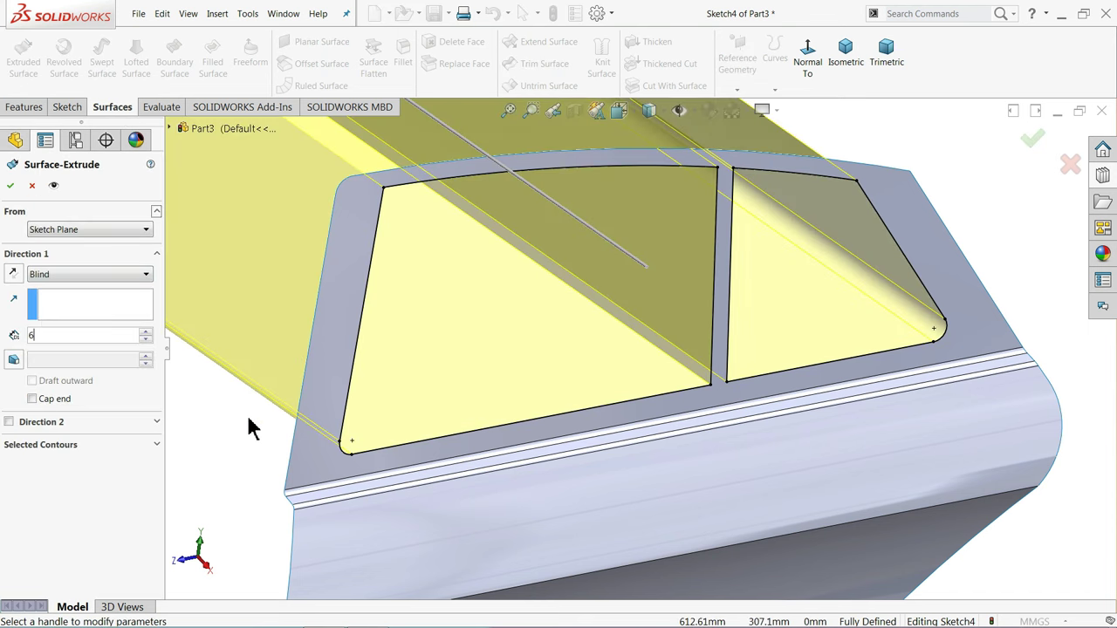
key("Return")
mouse_move(236, 393)
middle_mouse_down()
mouse_move(256, 392)
mouse_move(232, 392)
mouse_move(304, 426)
mouse_move(238, 389)
middle_mouse_up()
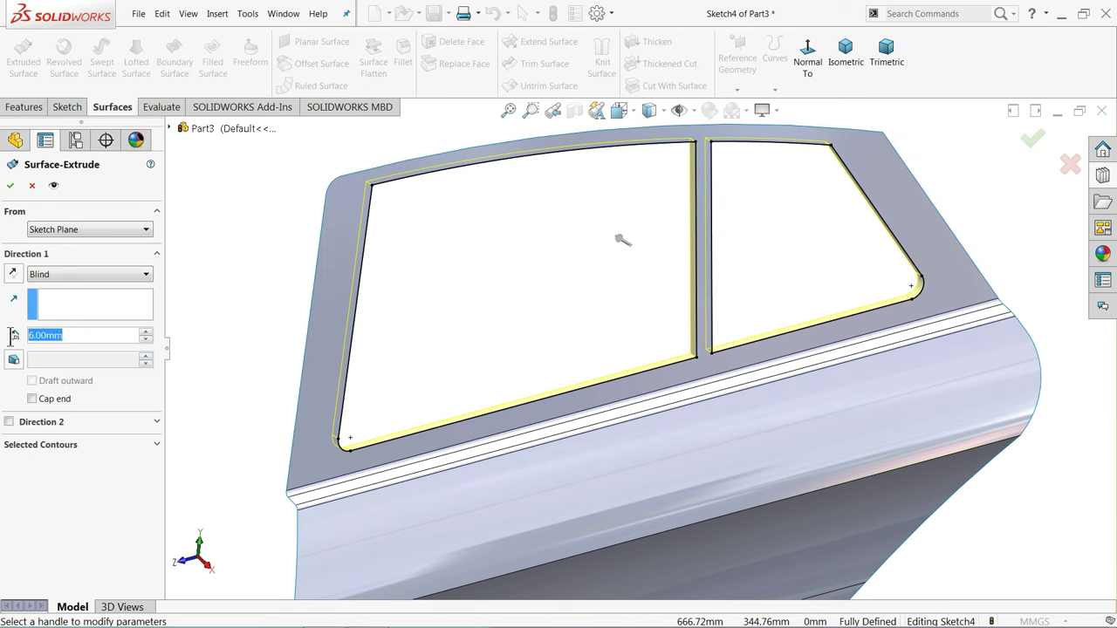
type("7")
key("Return")
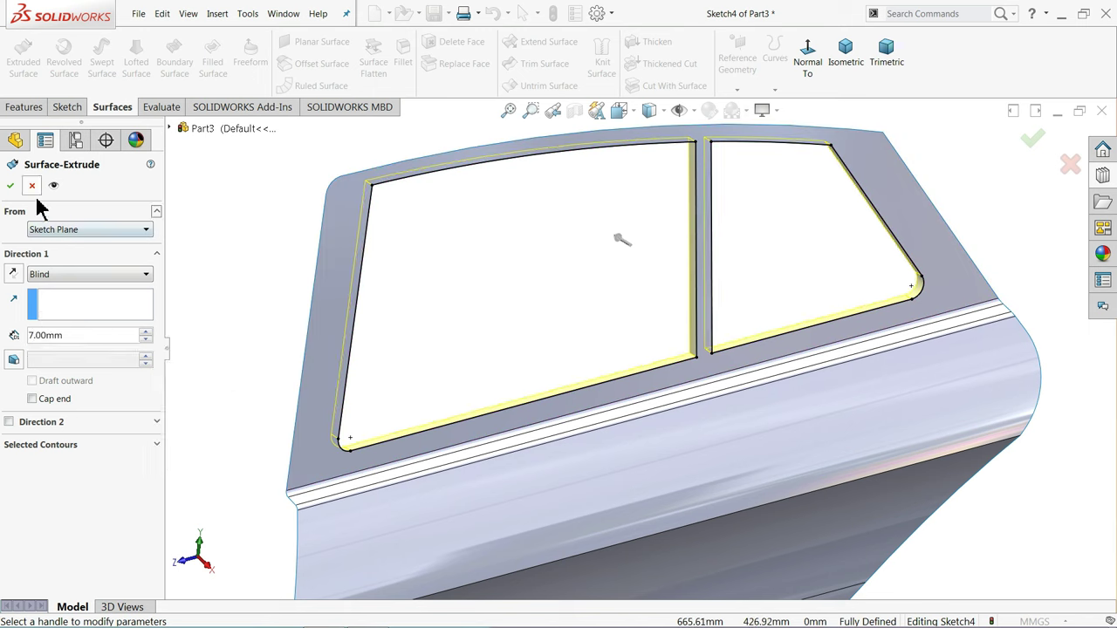
left_click(33, 399)
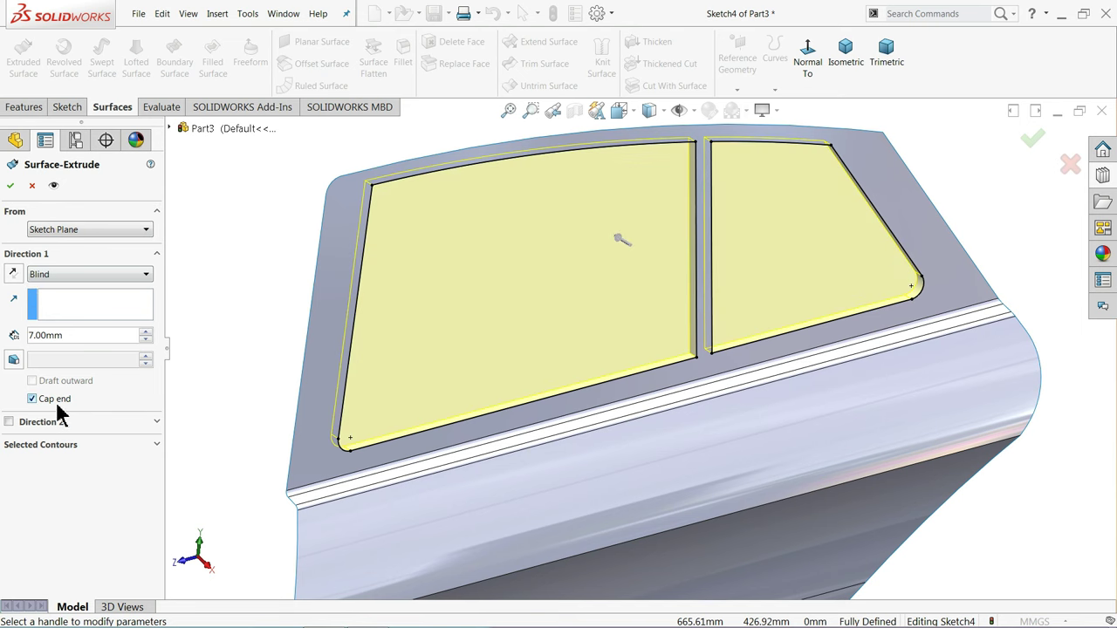
middle_click_drag(401, 336, 434, 308)
left_click(8, 186)
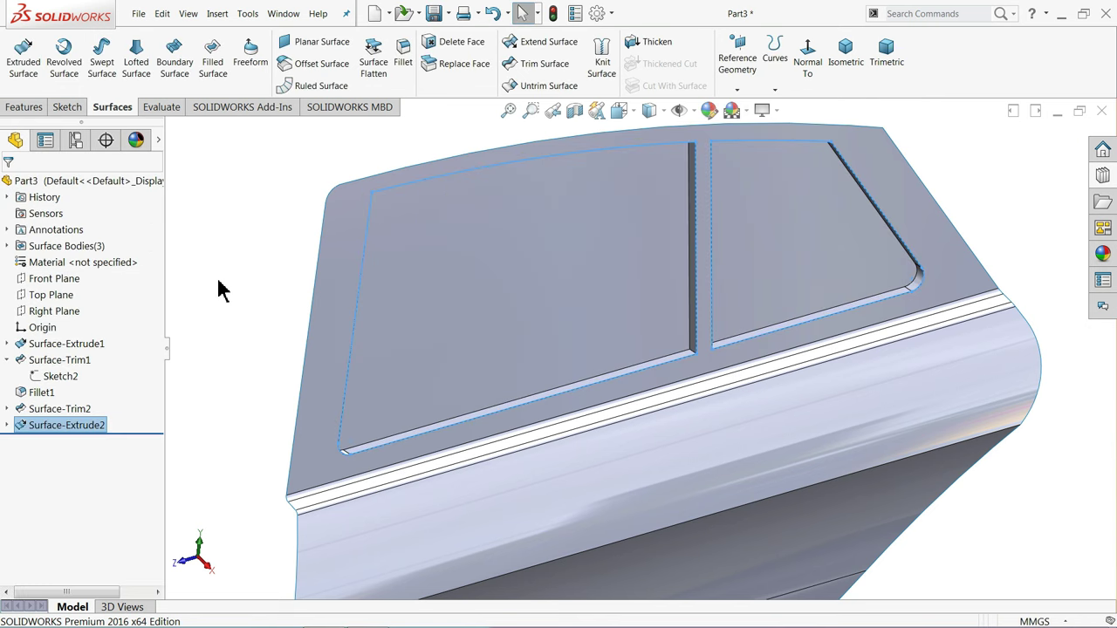
key("ctrl+shift+z")
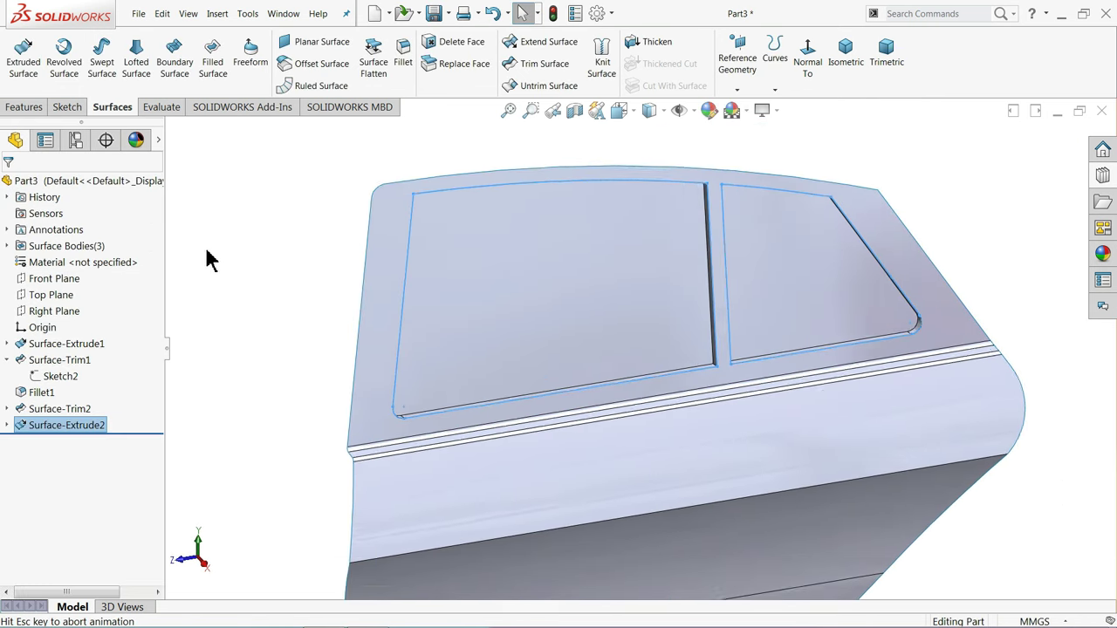
scroll(678, 309, "down", 5)
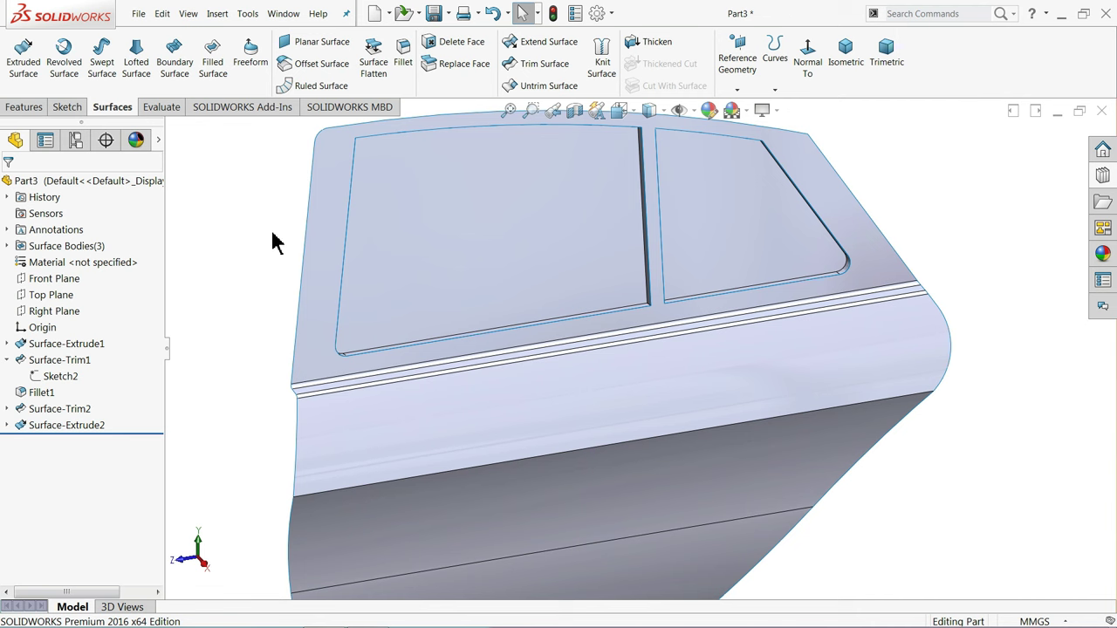
Fillet the edges around the larger window's recessed face with a 3 mm symmetric circular radius
left_click(403, 52)
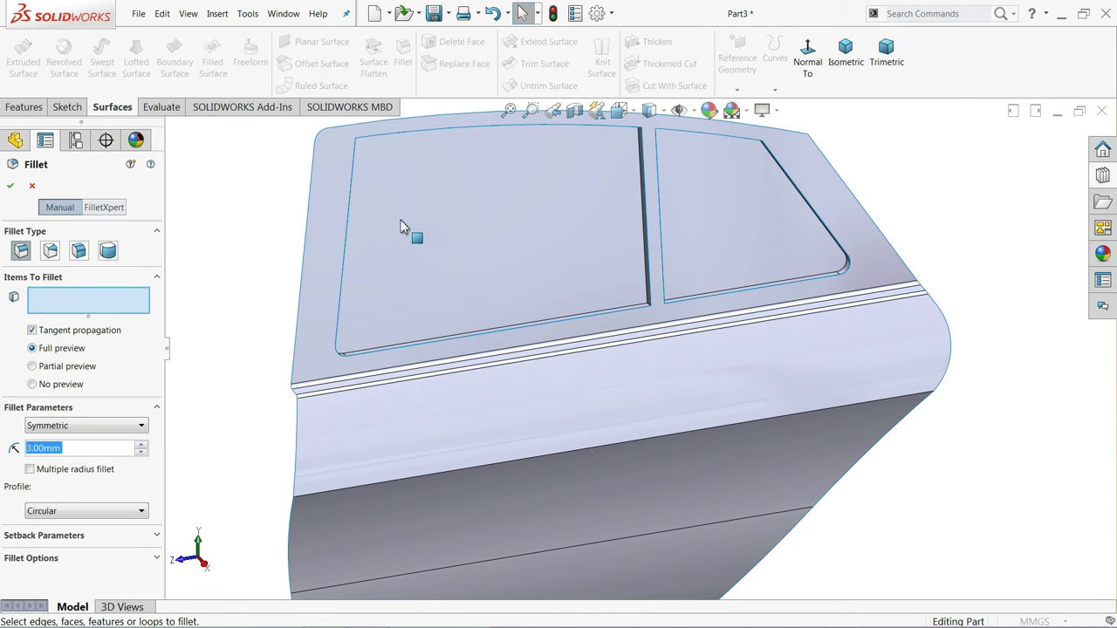
left_click(508, 251)
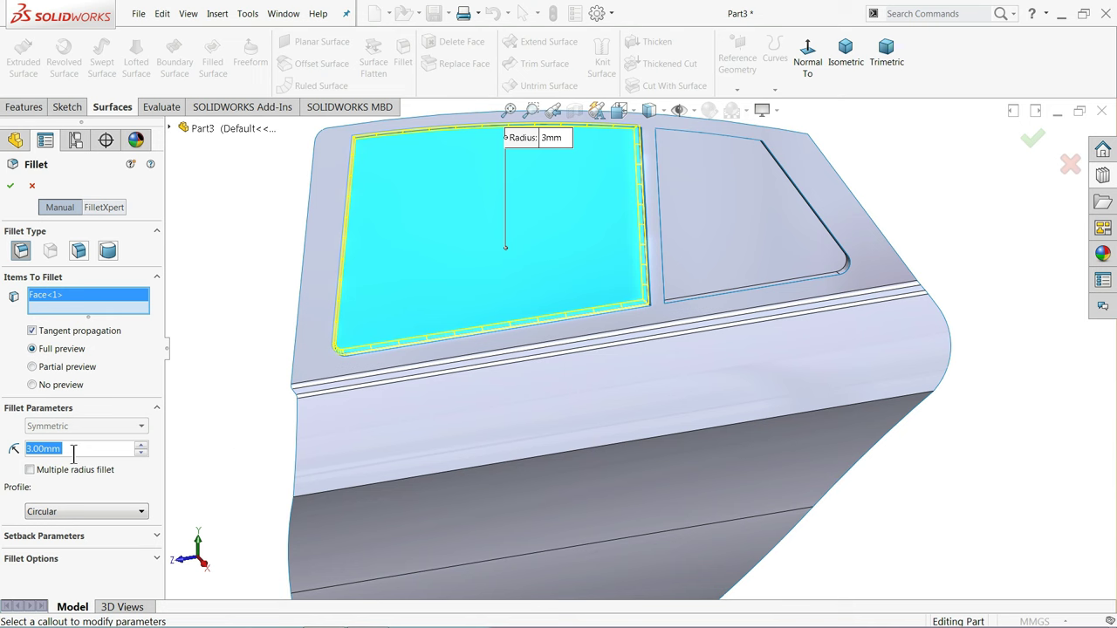
type("5")
key("Return")
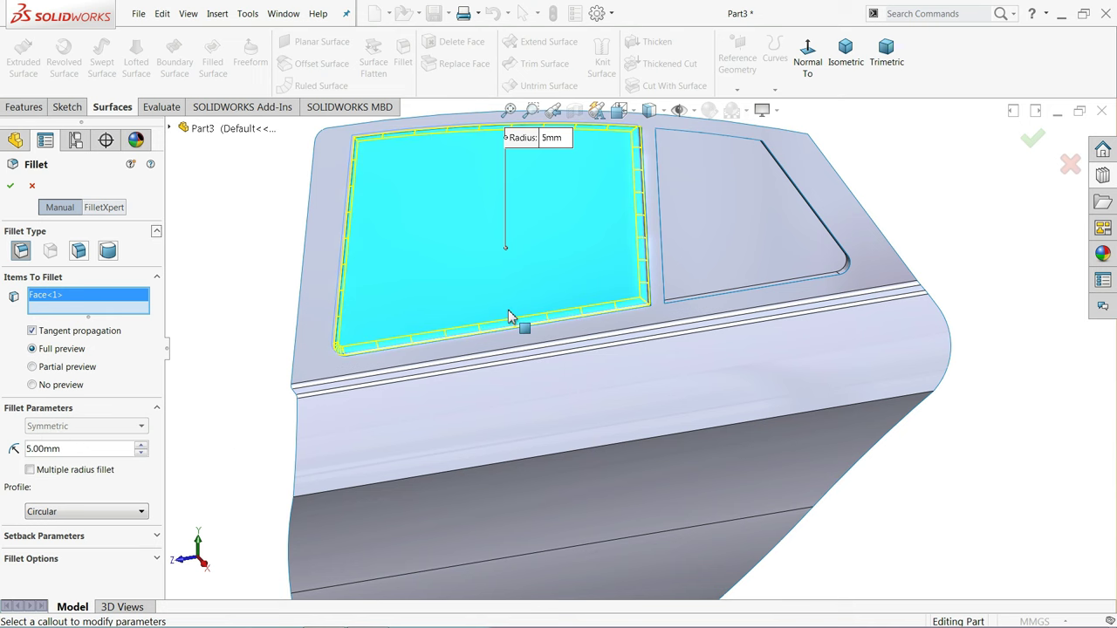
middle_click_drag(508, 310, 611, 293)
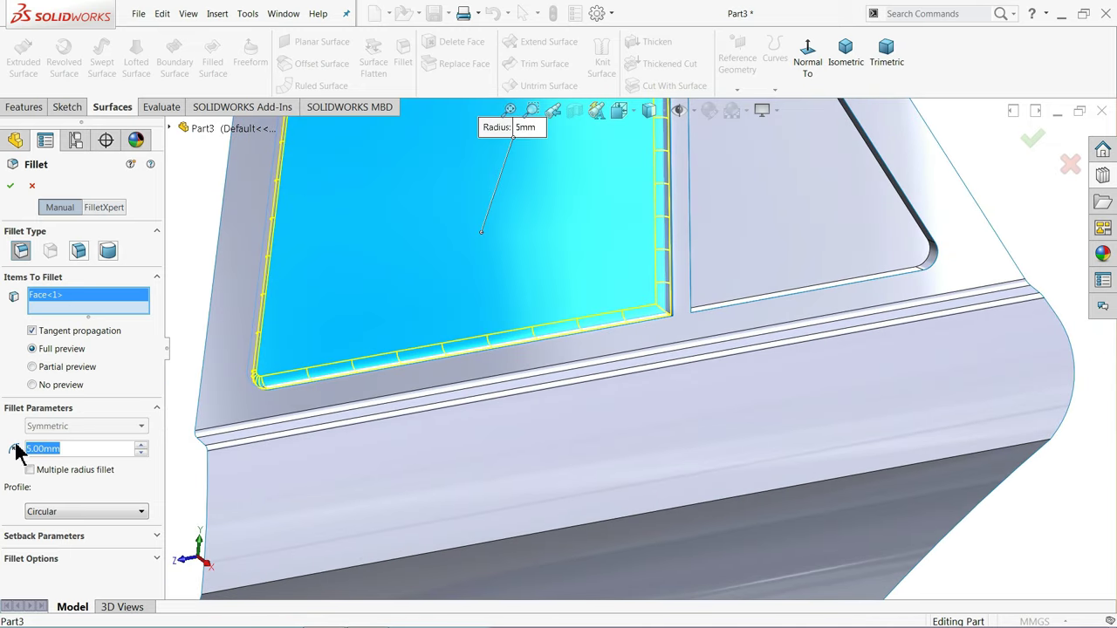
type("3")
key("Return")
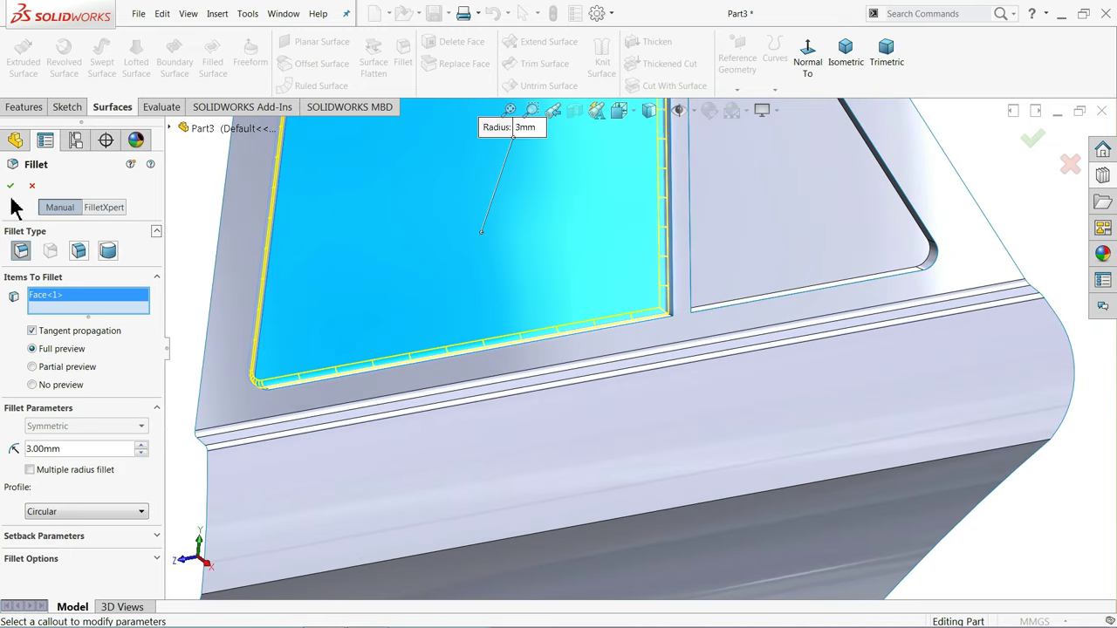
left_click(10, 185)
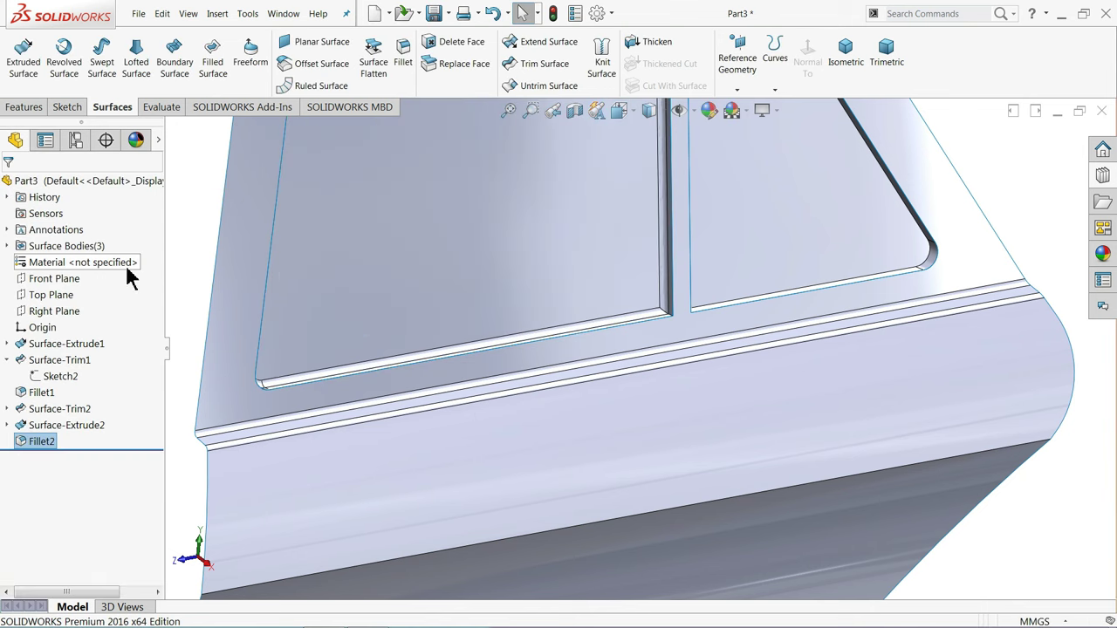
Start a sketch on the larger window's recessed face and convert the face outline into sketch entities
scroll(295, 288, "up", 3)
scroll(531, 241, "down", 4)
left_click(586, 280)
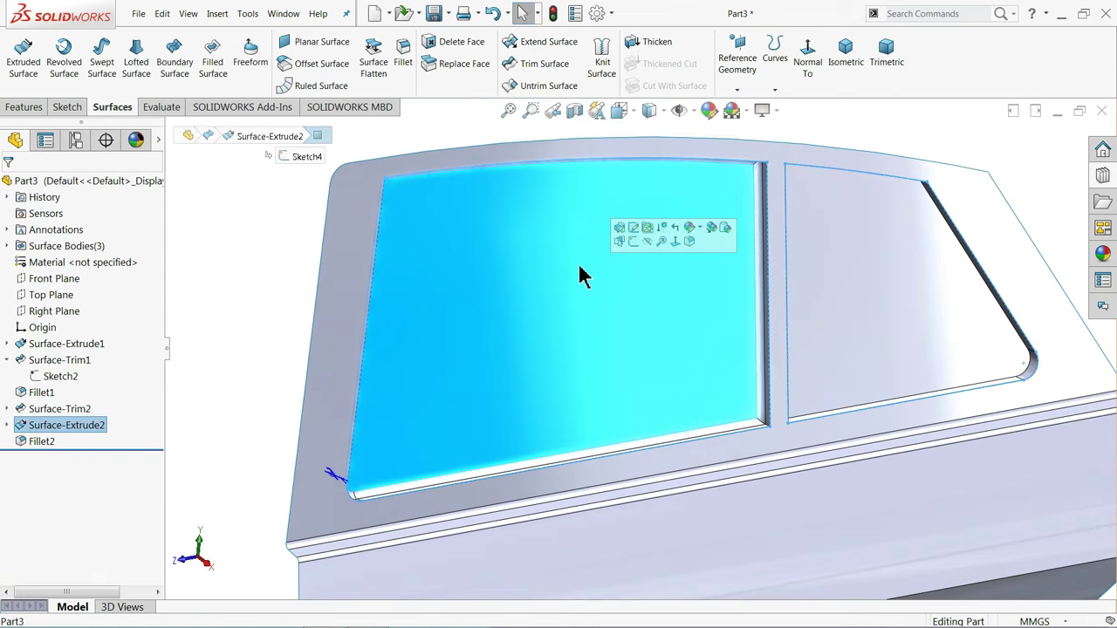
left_click(633, 241)
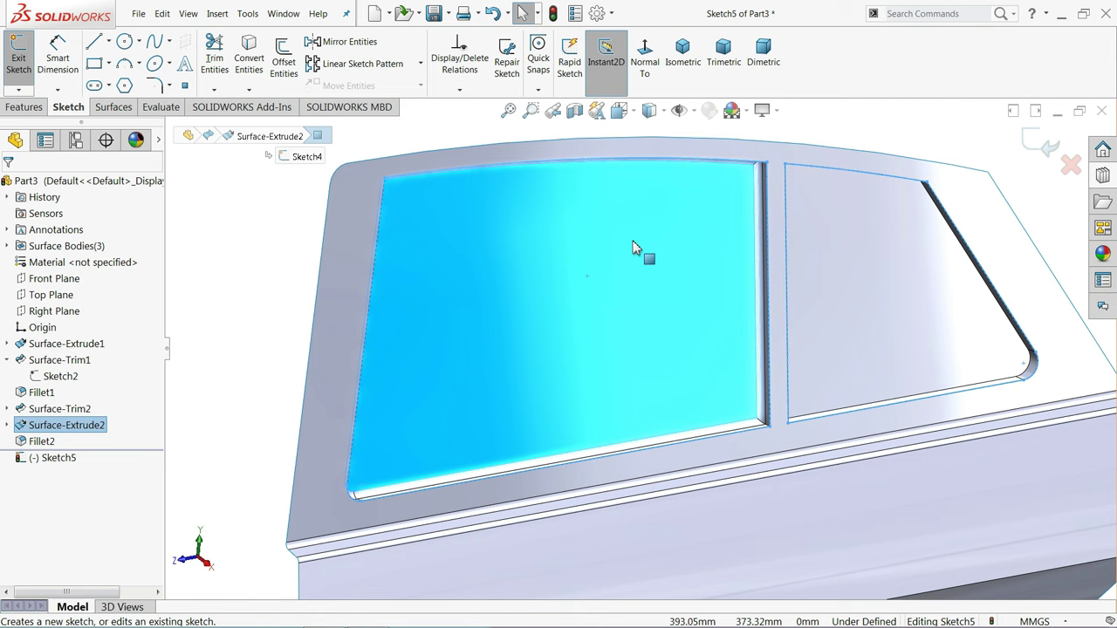
left_click(250, 70)
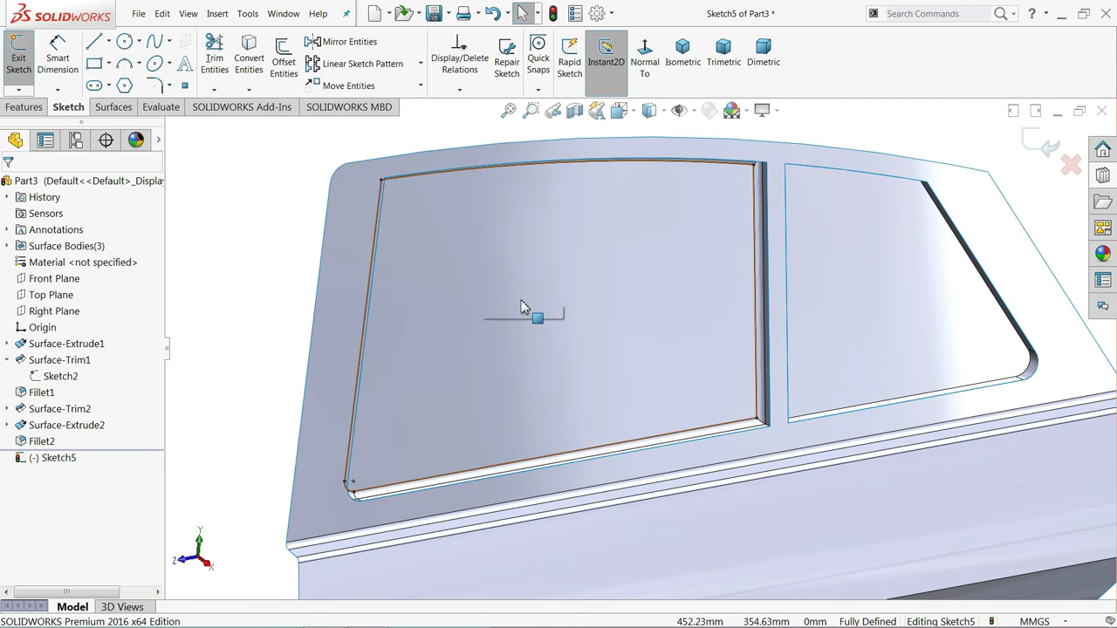
Trim with the converted outline as a standard trim tool, removing the larger window's recessed face inside its fillet
left_click(112, 106)
left_click(548, 67)
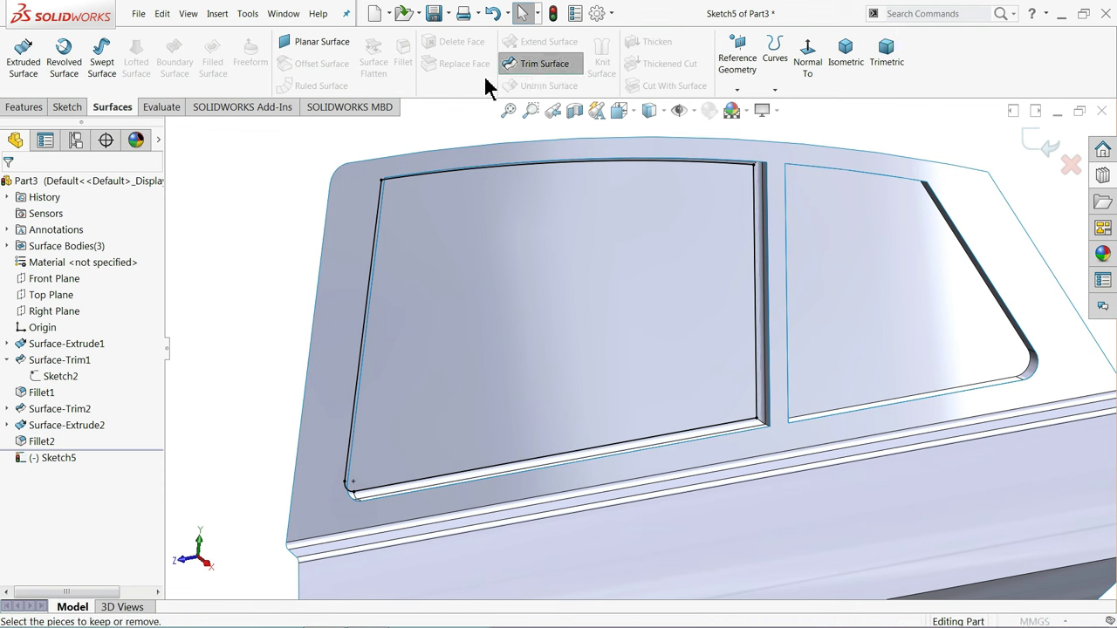
left_click(498, 299)
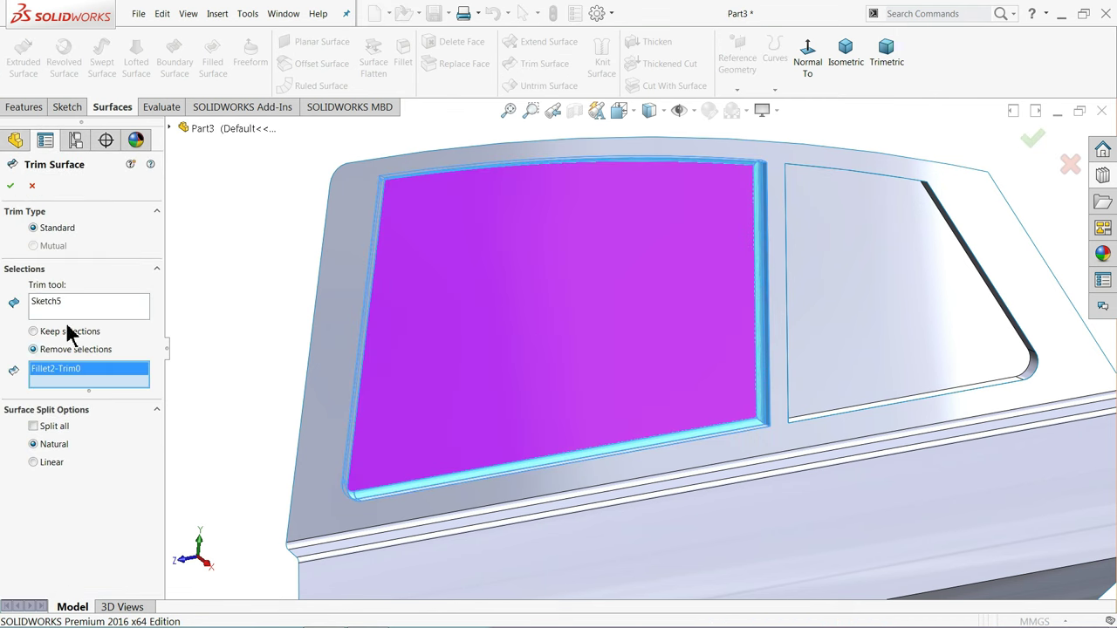
left_click(11, 185)
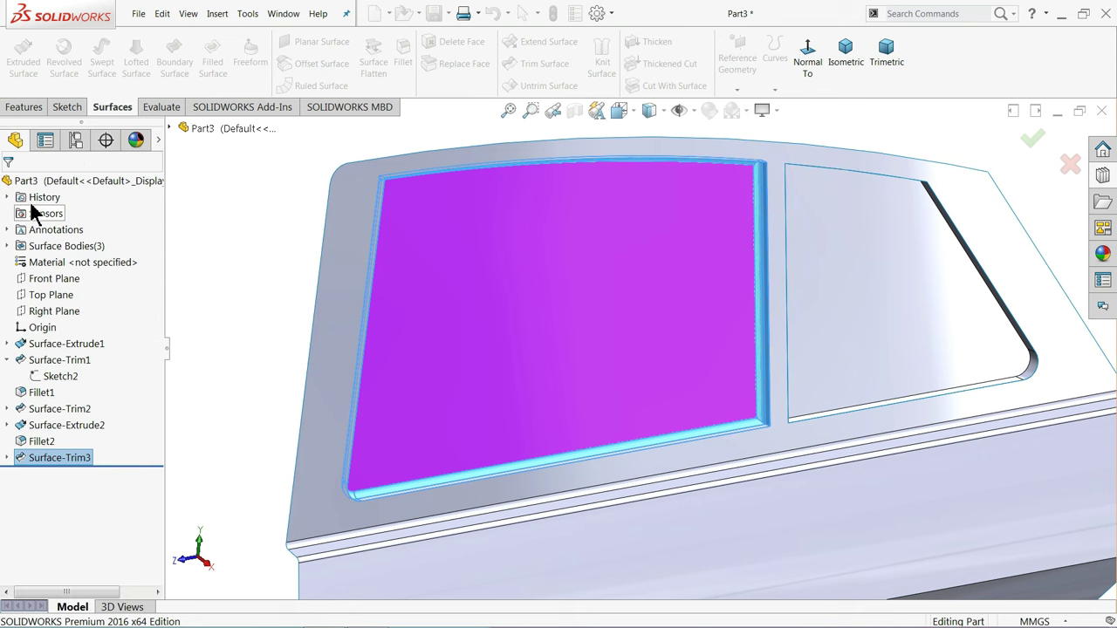
Fillet the edges around the smaller window's recessed face with a 3 mm radius
middle_click_drag(448, 365, 527, 345)
scroll(1035, 324, "down", 3)
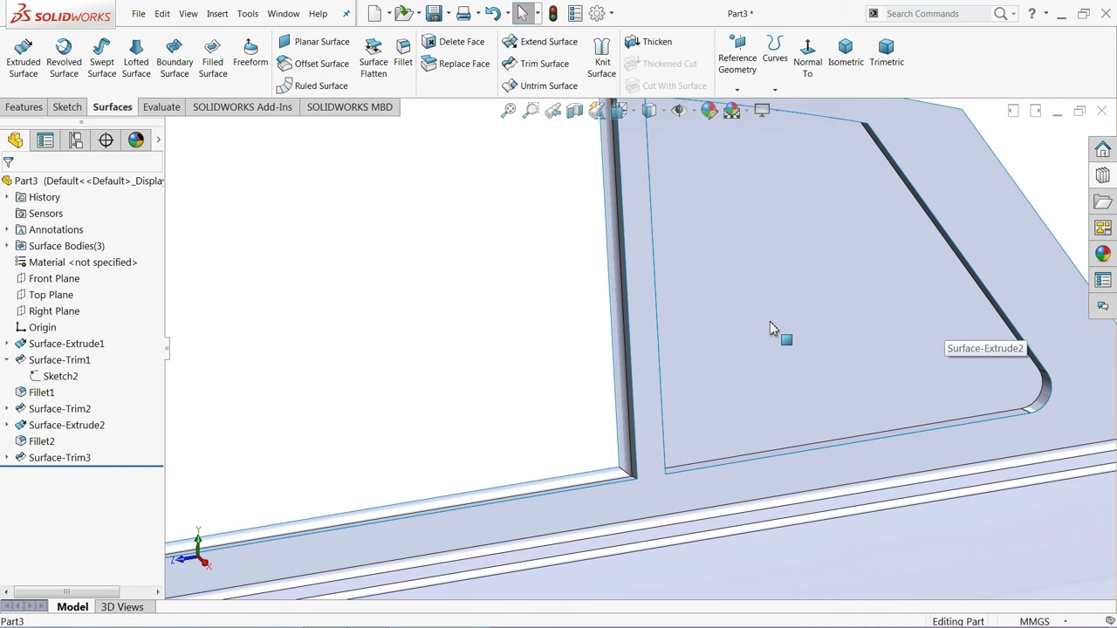
left_click(820, 319)
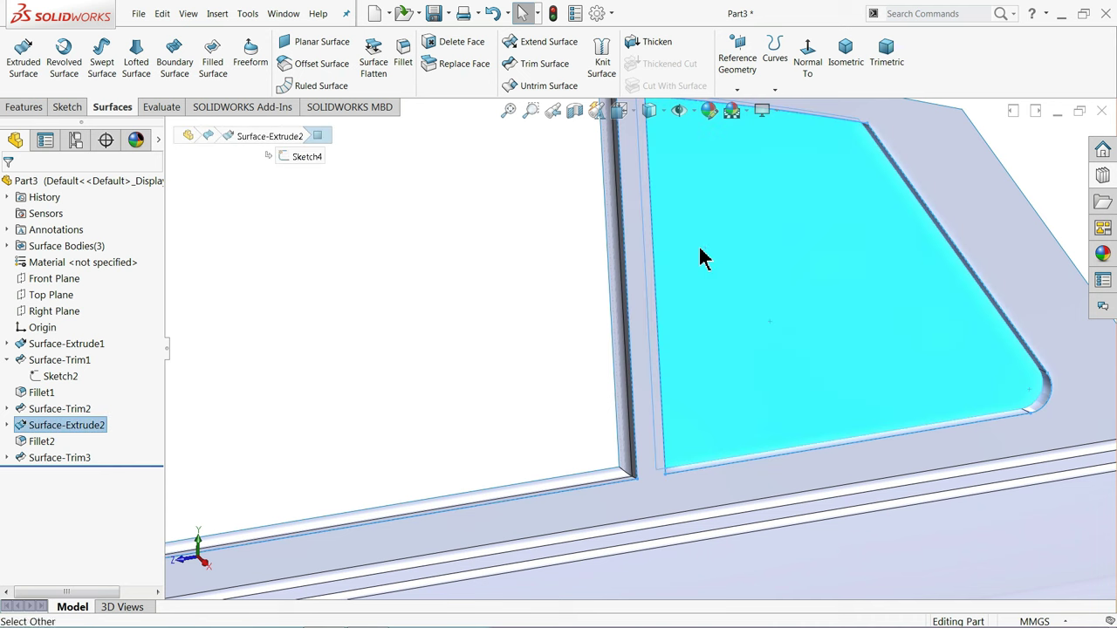
left_click(402, 54)
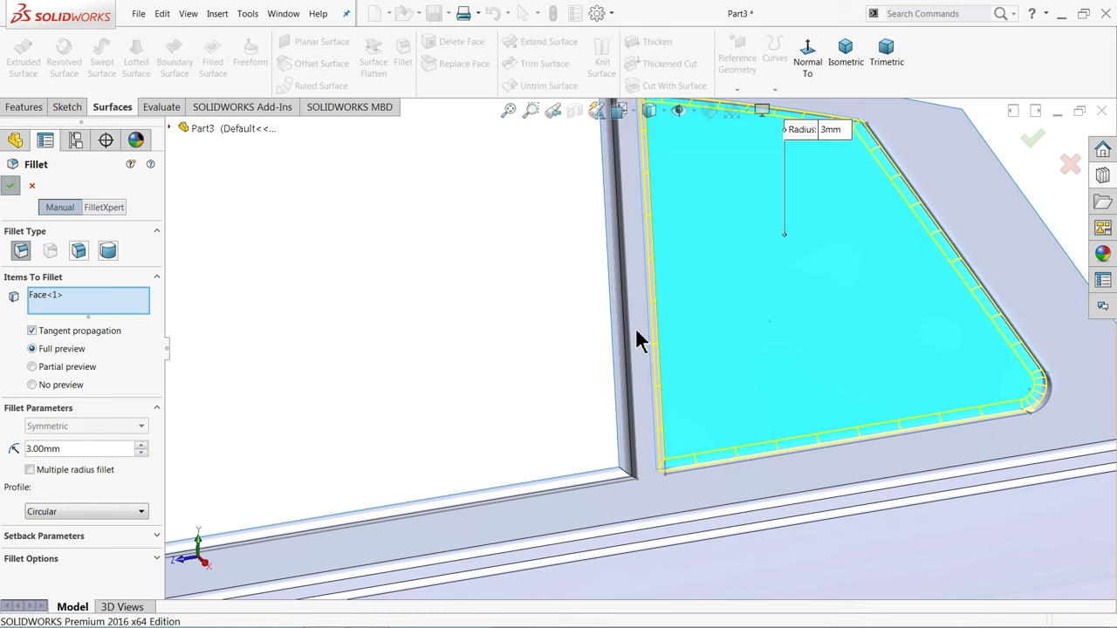
Start a sketch on the smaller window's recessed face and convert the face outline into sketch entities
left_click(782, 340)
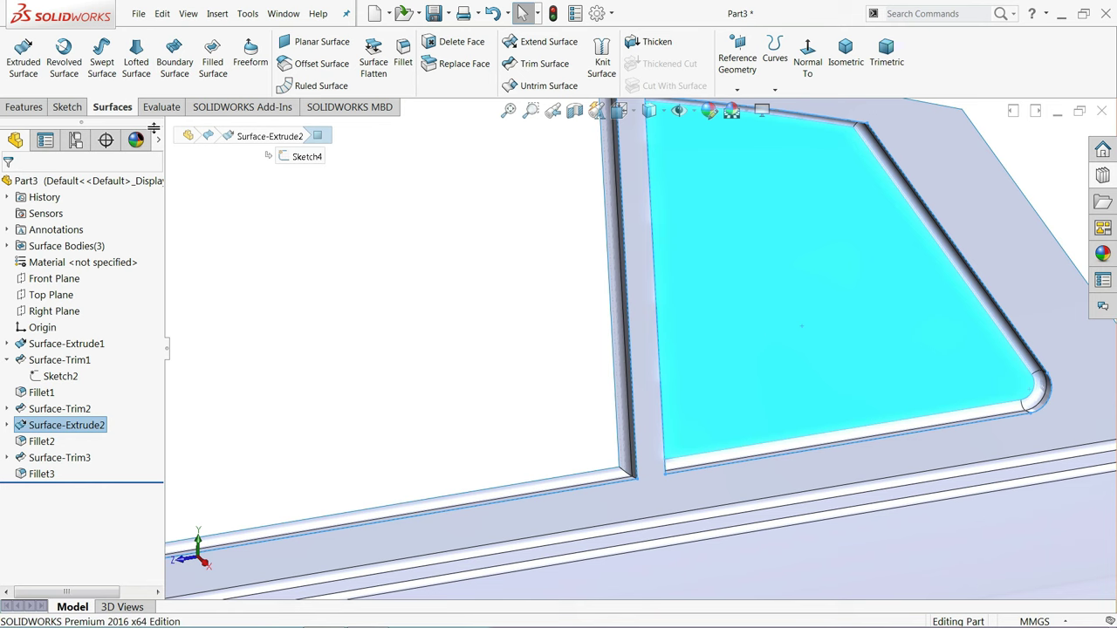
left_click(61, 112)
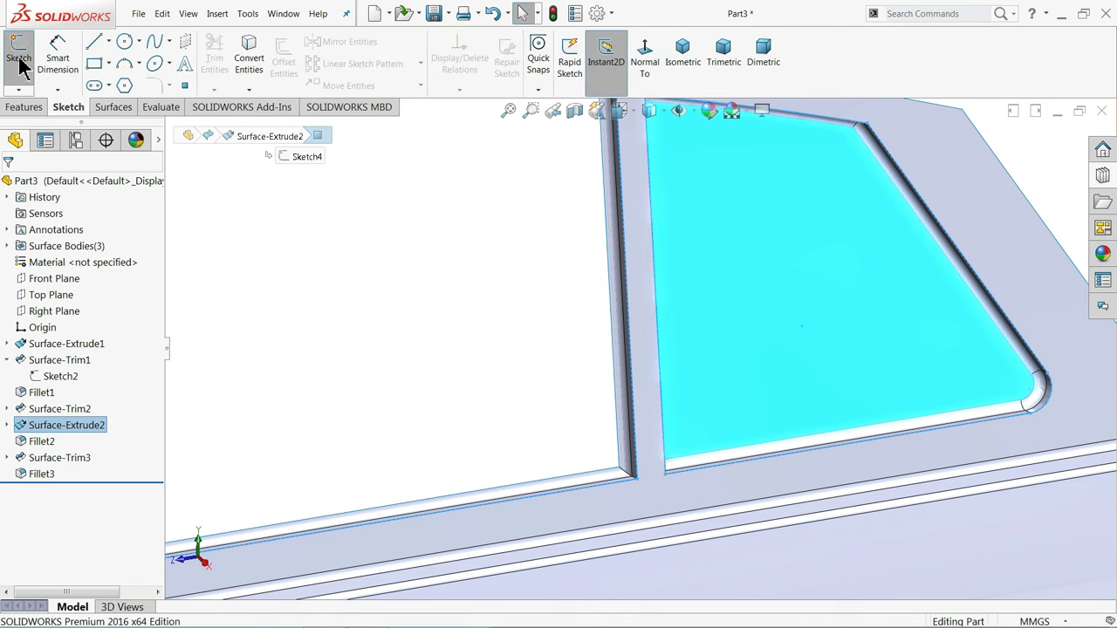
left_click(18, 57)
left_click(251, 63)
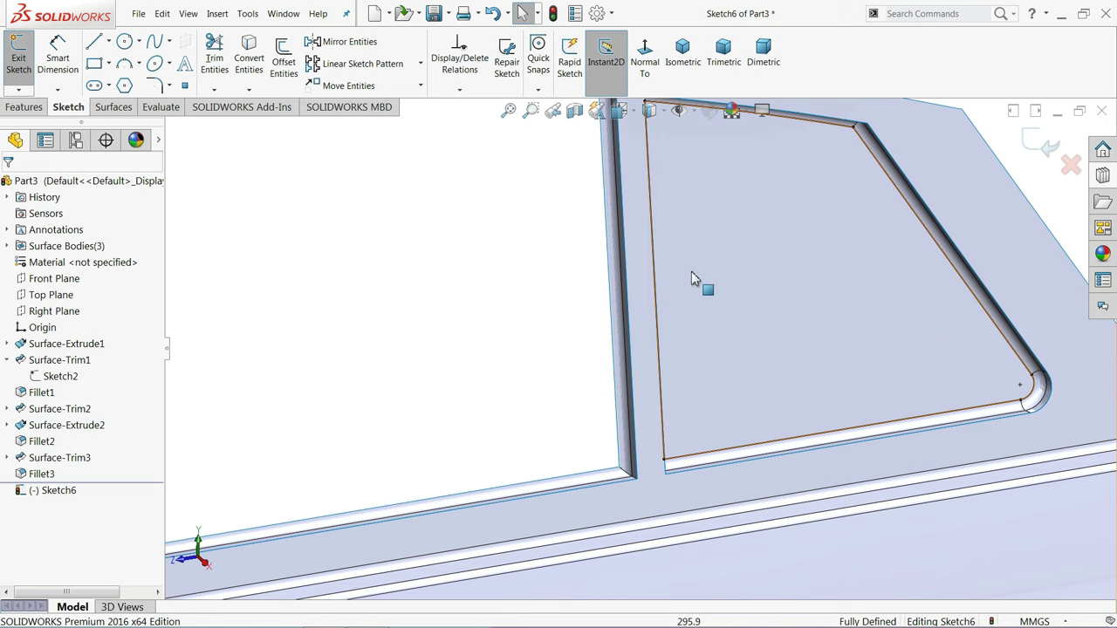
Trim with the smaller window's converted outline as a standard trim tool, removing the recessed face inside its fillet
left_click(114, 108)
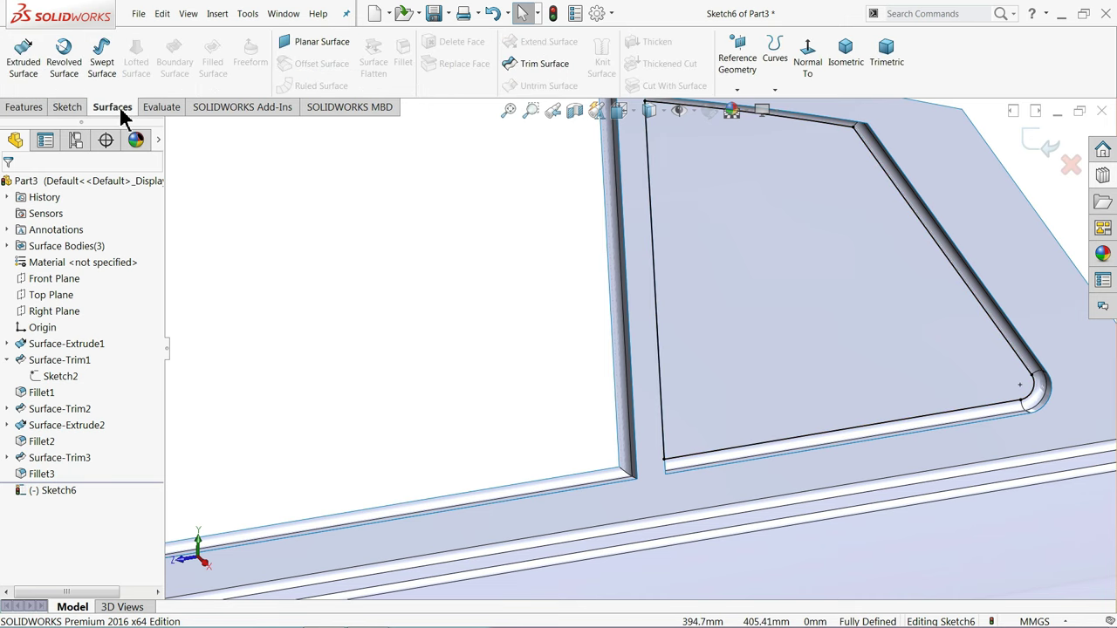
left_click(546, 69)
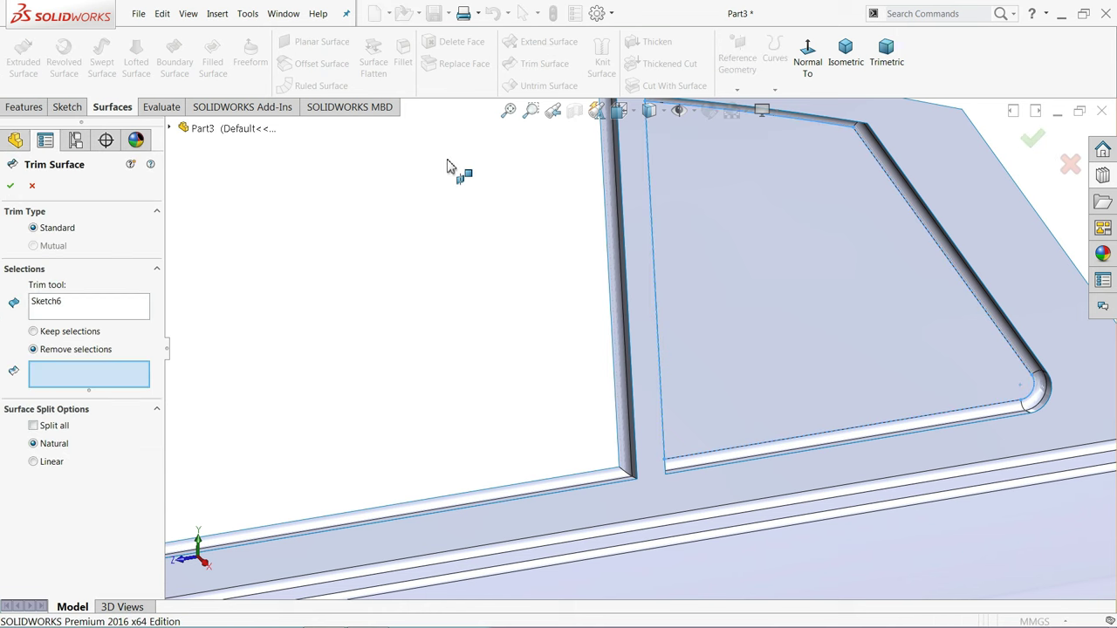
left_click(800, 317)
scroll(772, 291, "up", 3)
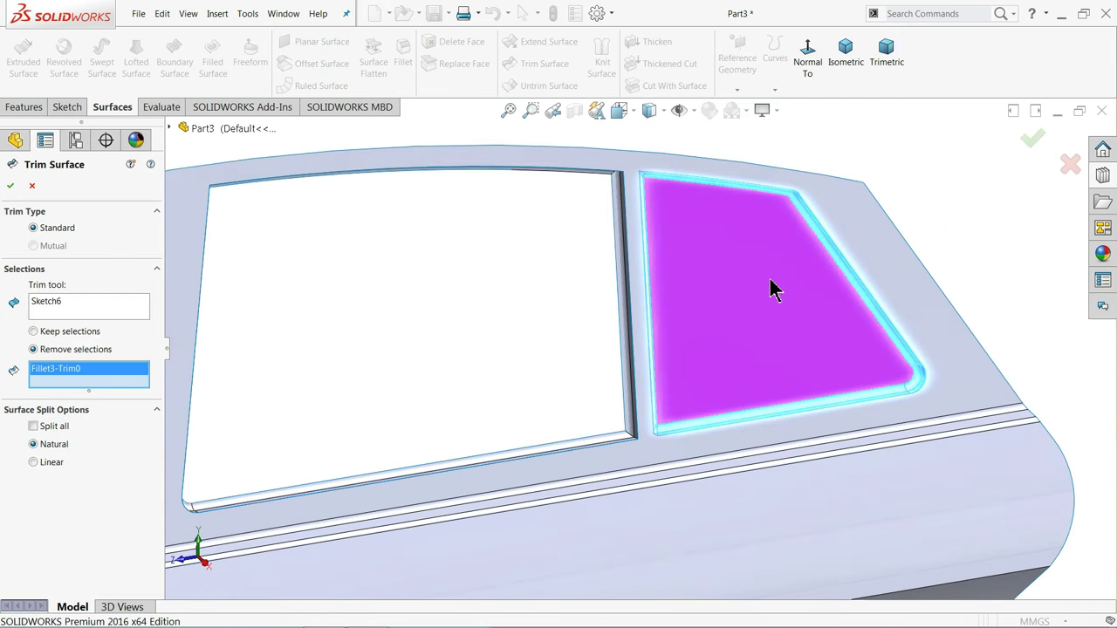
scroll(712, 302, "down", 2)
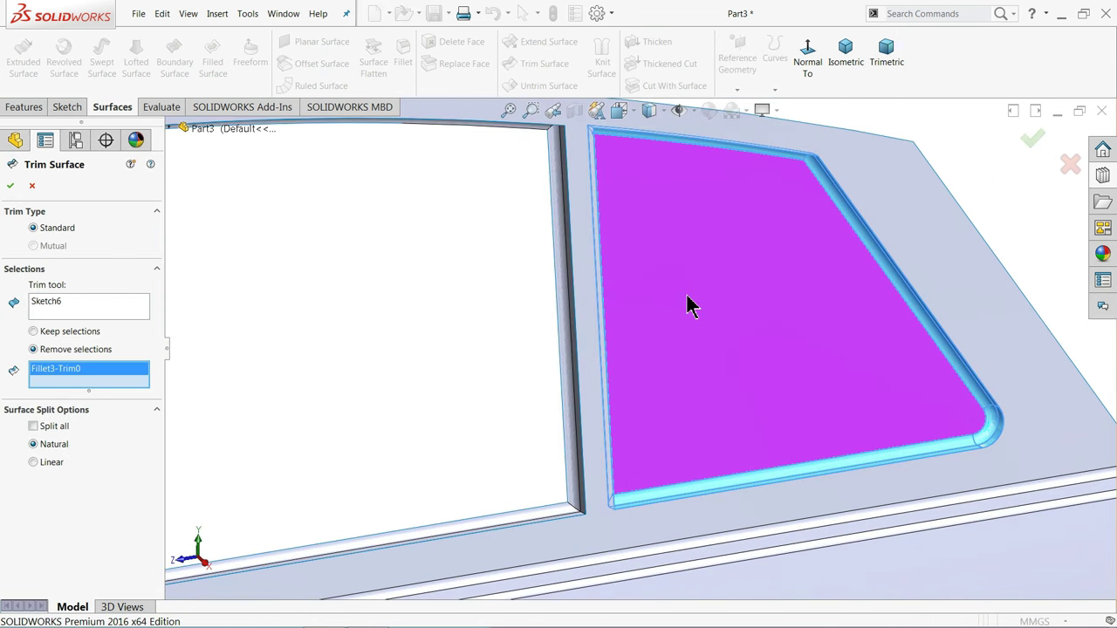
left_click(50, 307)
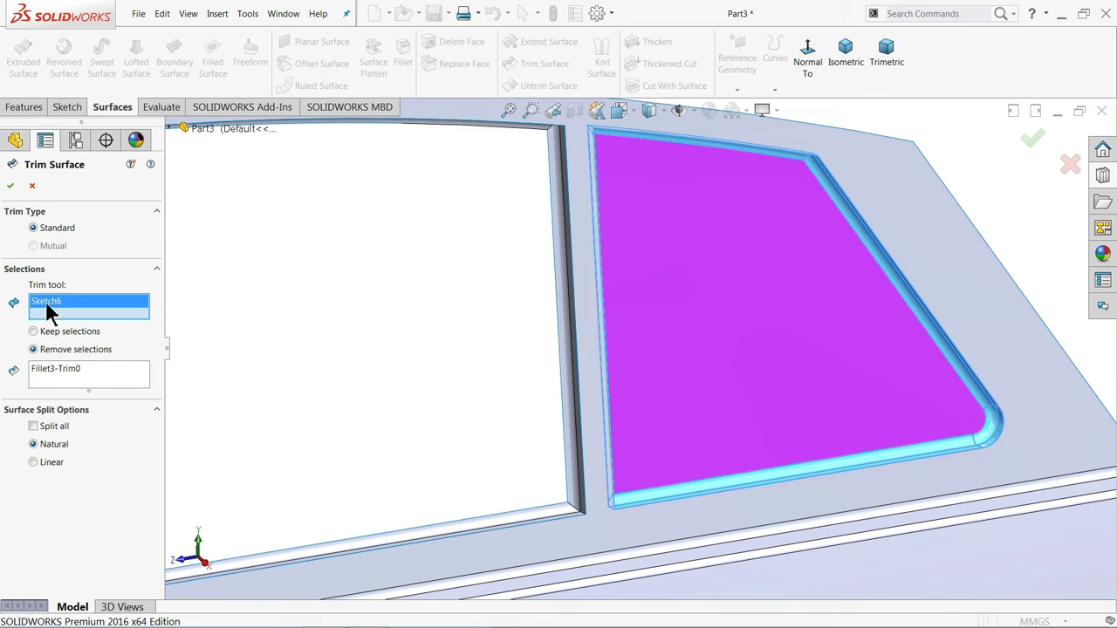
left_click(65, 377)
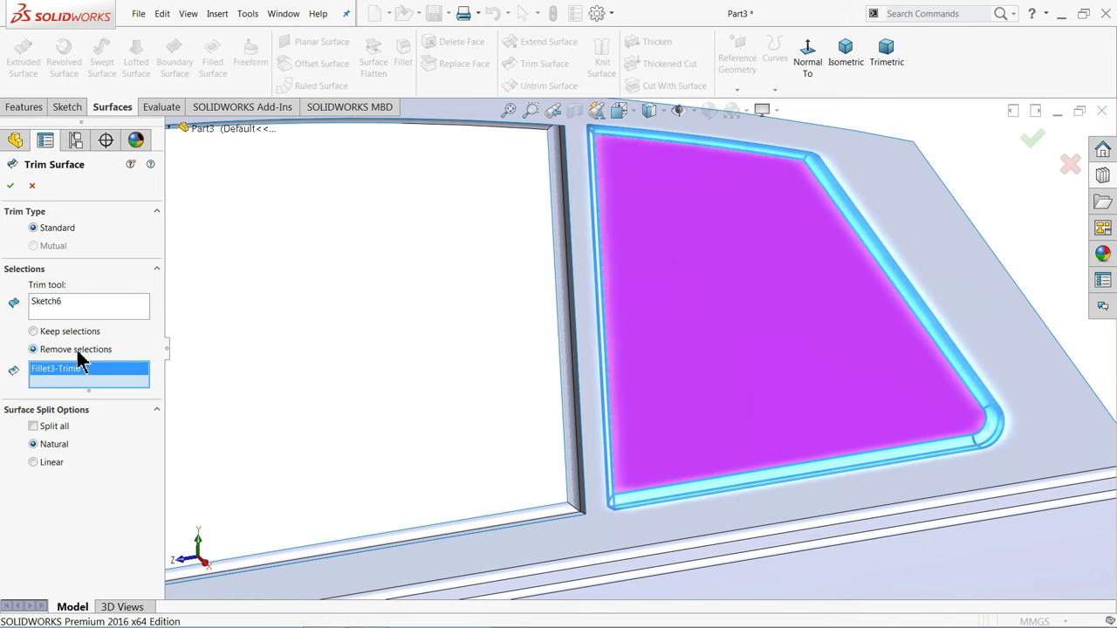
left_click(10, 186)
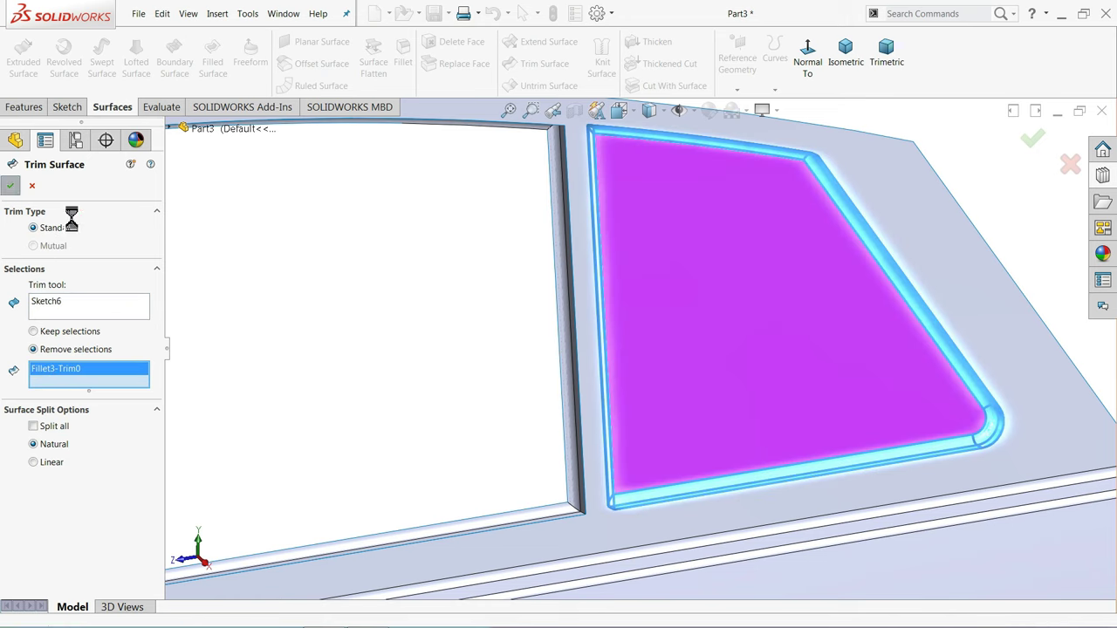
Examine the rounded inner flanges of both window openings from front and back, and the door as a whole
scroll(672, 316, "up", 2)
middle_click_drag(687, 316, 827, 391)
scroll(591, 419, "down", 8)
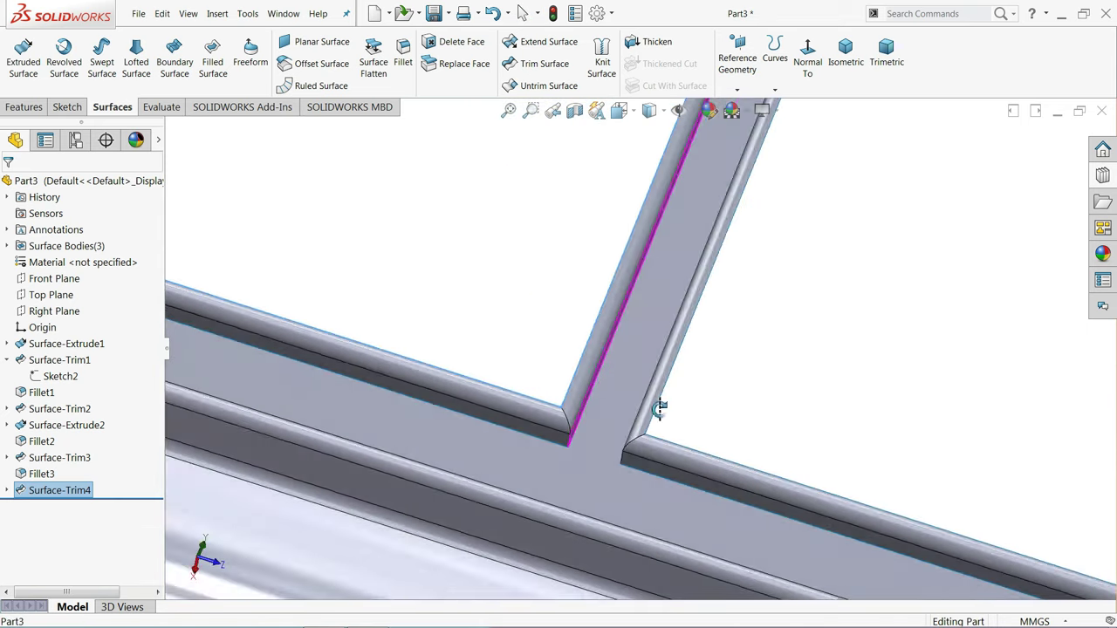
middle_click_drag(660, 408, 460, 477)
scroll(588, 444, "up", 5)
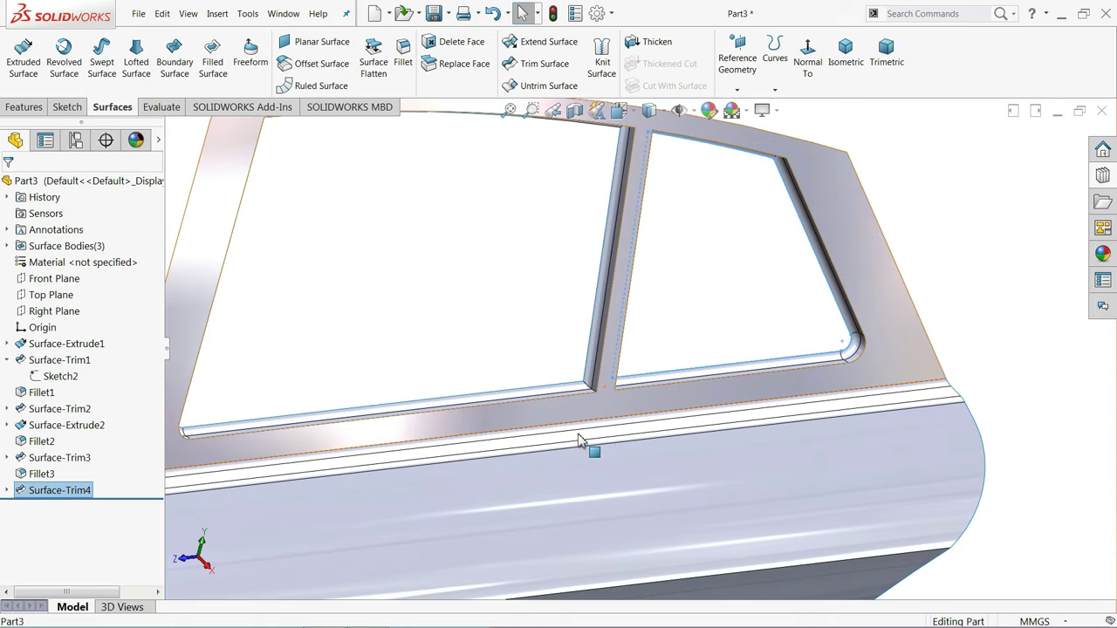
scroll(619, 419, "up", 2)
scroll(544, 387, "down", 1)
middle_click_drag(544, 387, 503, 367)
scroll(511, 393, "up", 3)
scroll(617, 489, "down", 3)
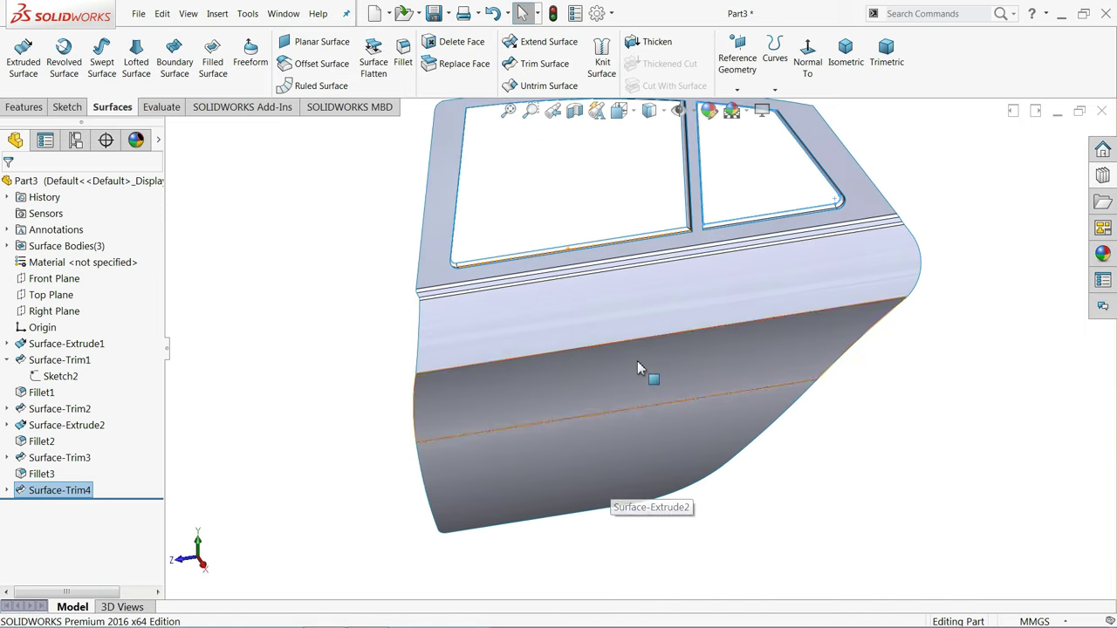
middle_click_drag(643, 375, 664, 331)
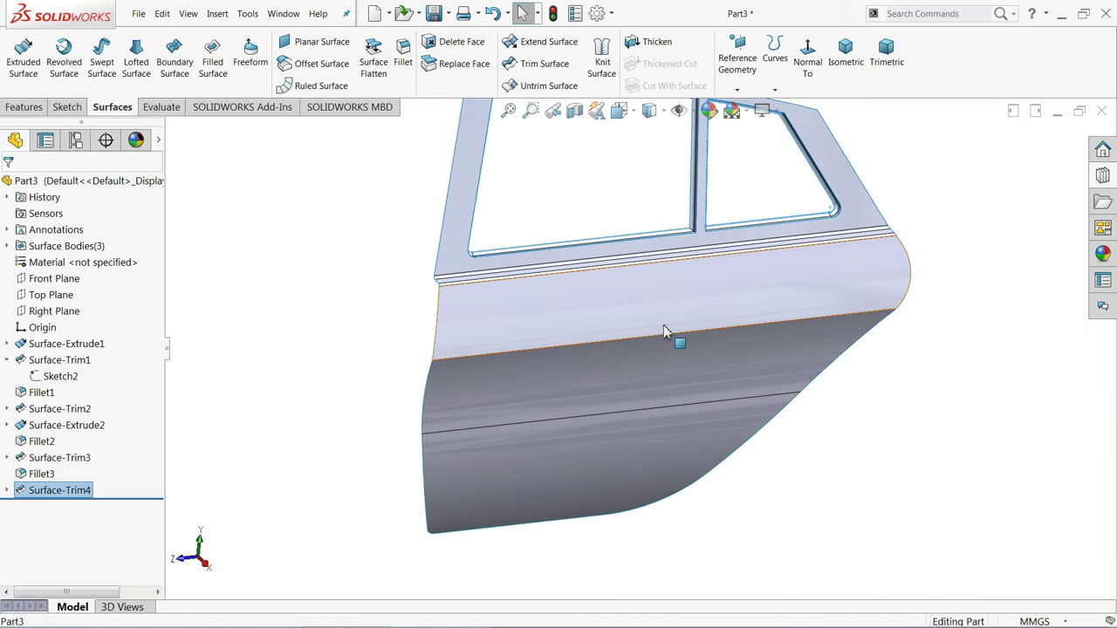
Fillet the horizontal crease between the door's upper and lower body faces, enlarging the symmetric radius well beyond 10 mm
left_click(315, 300)
left_click(406, 87)
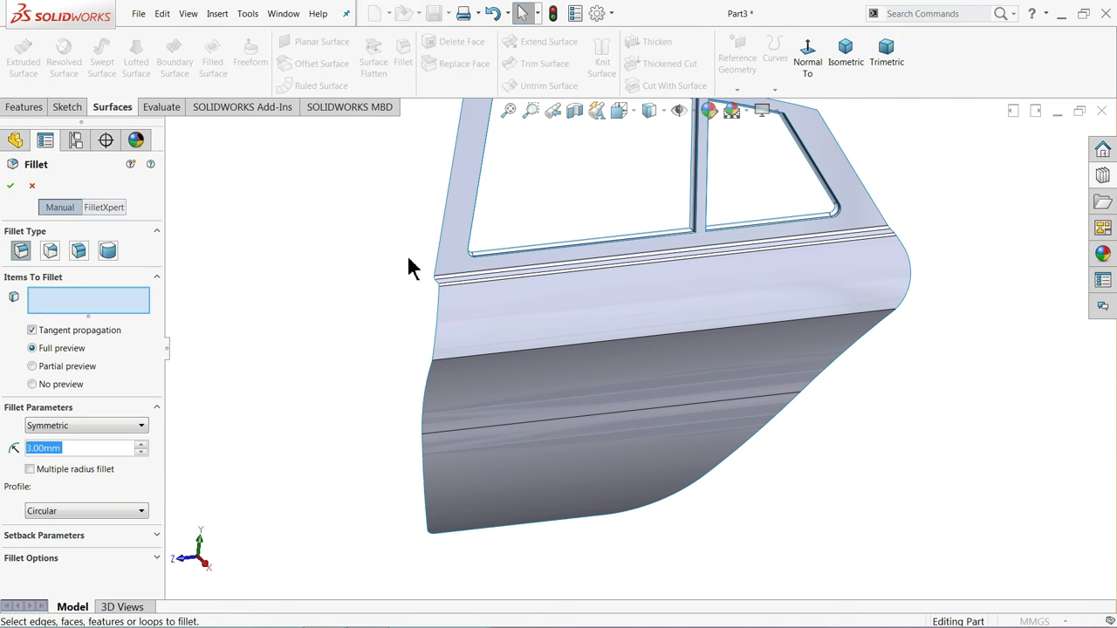
type("10")
key("Return")
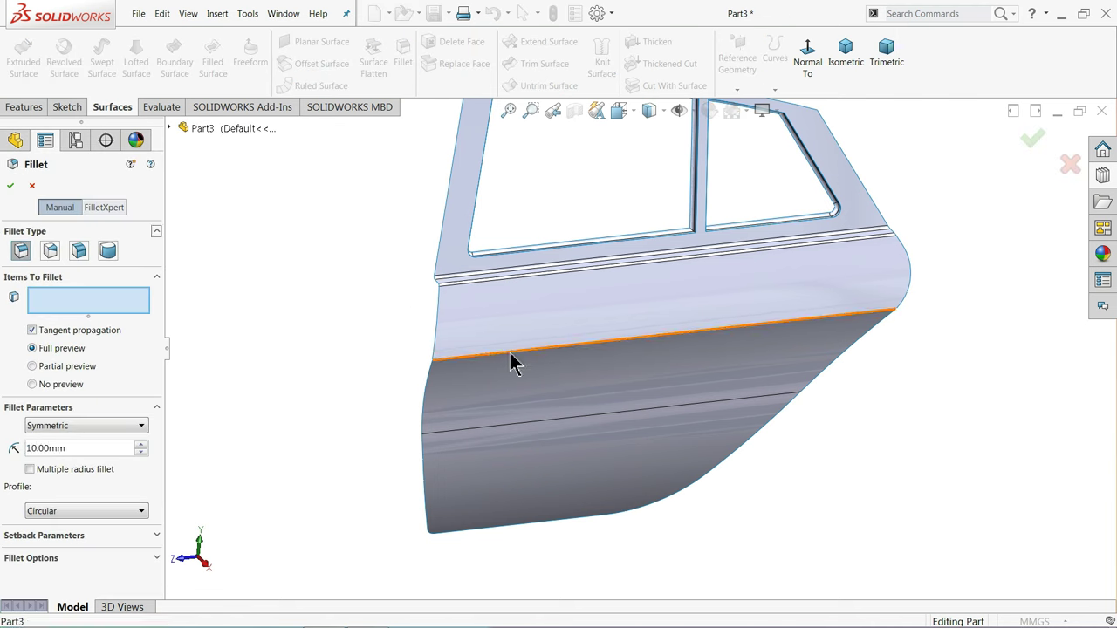
left_click(512, 360)
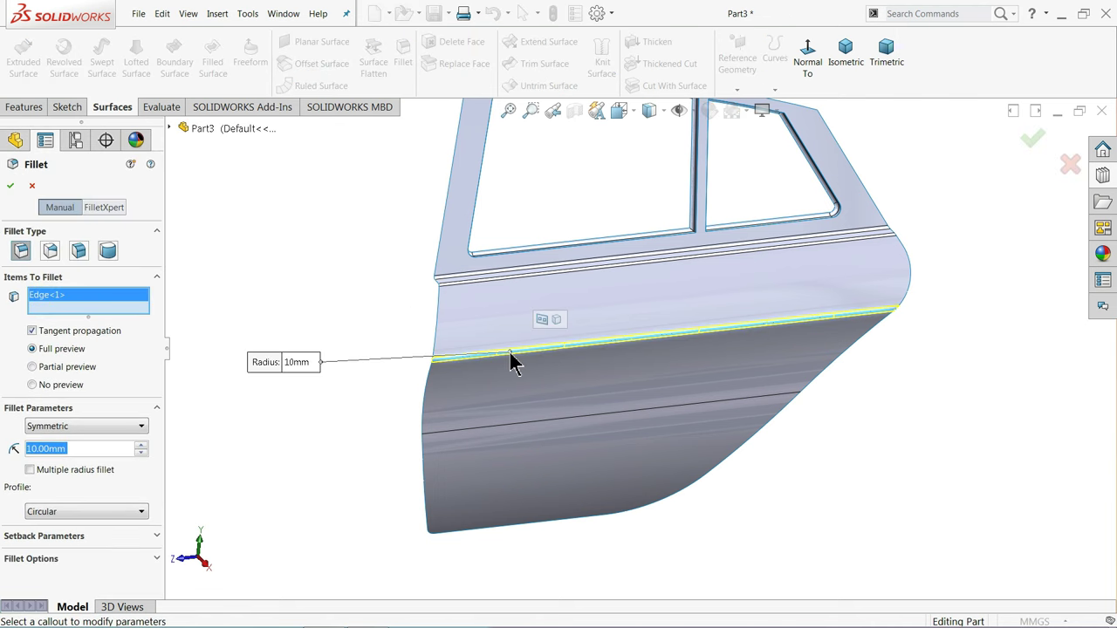
left_click(142, 446)
left_click(141, 446)
left_click(141, 446)
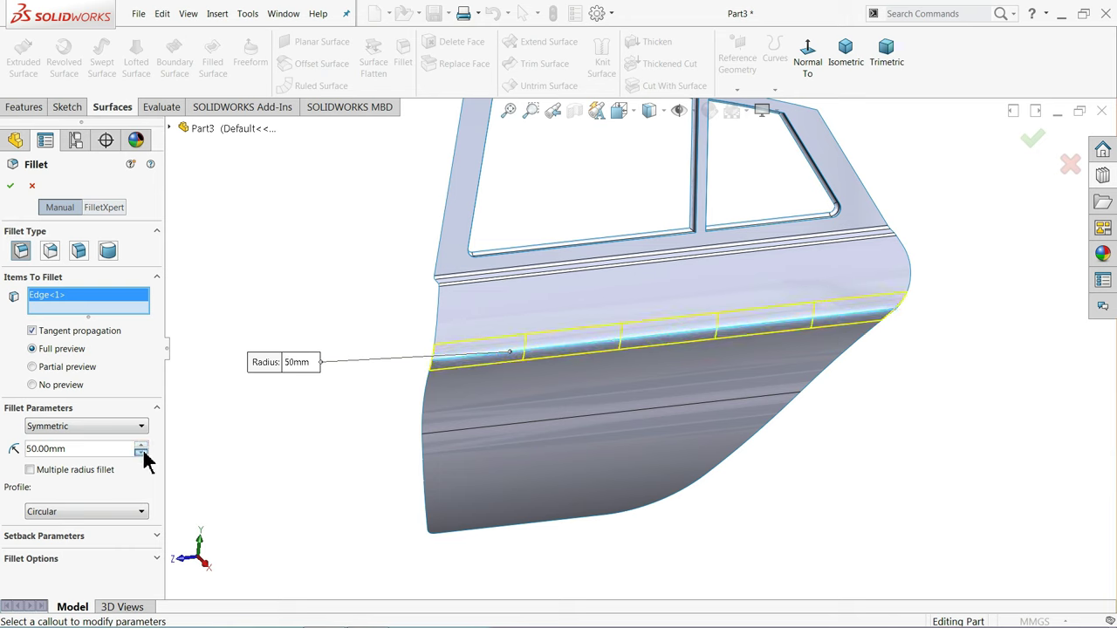
left_click(142, 453)
left_click(11, 187)
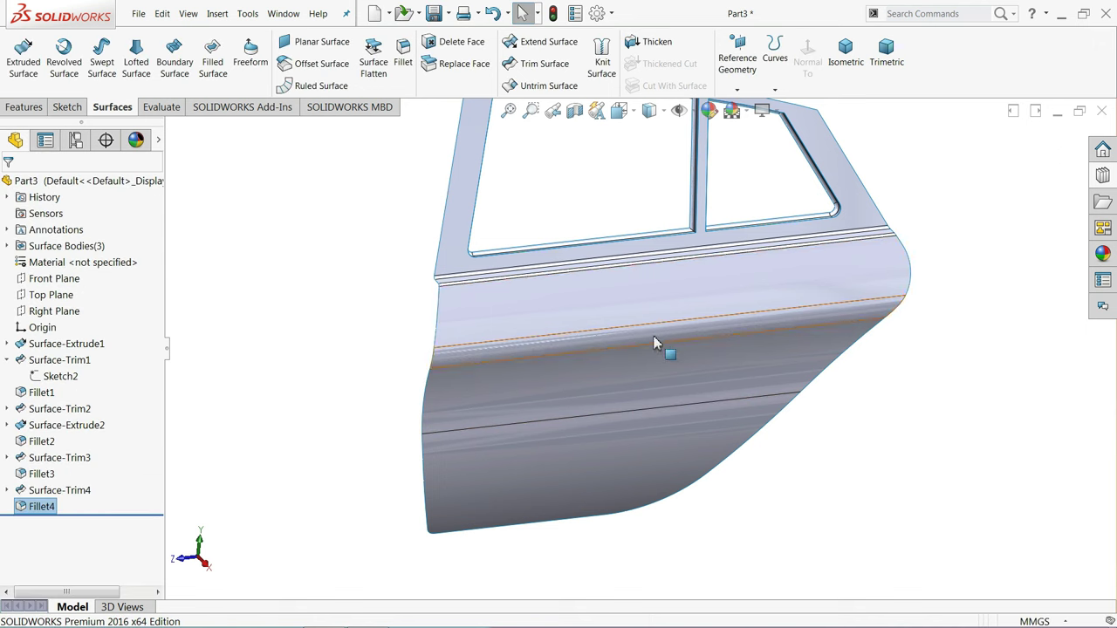
middle_click_drag(666, 349, 613, 309)
scroll(698, 297, "up", 3)
scroll(701, 291, "down", 3)
left_click(576, 259)
scroll(615, 338, "down", 2)
scroll(623, 335, "up", 2)
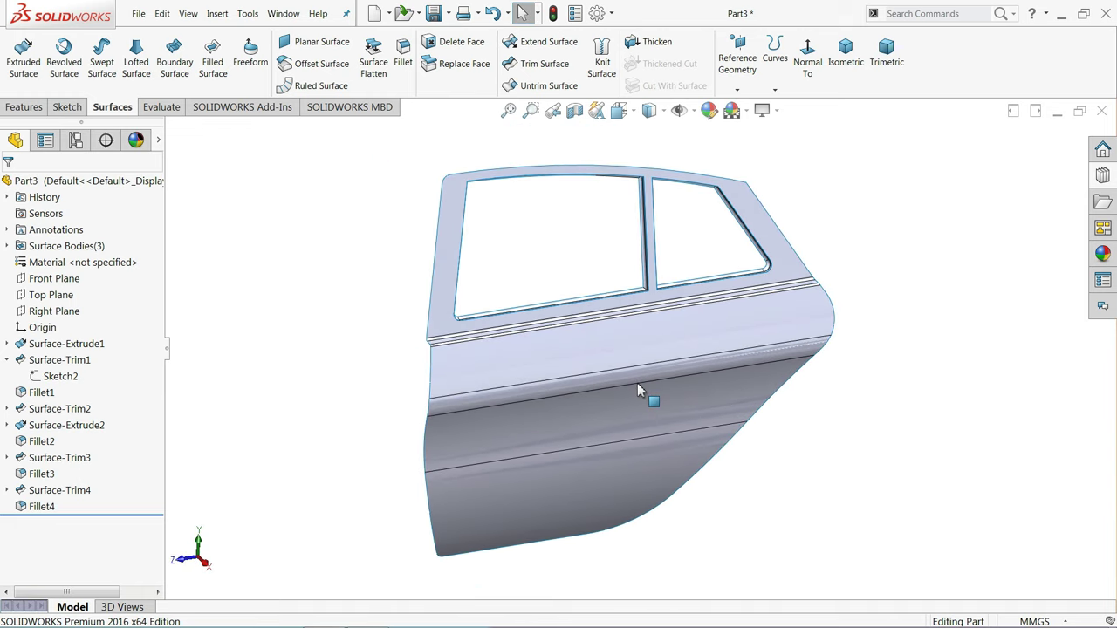
Apply the metallic gold car paint appearance to the whole door part
scroll(637, 385, "down", 2)
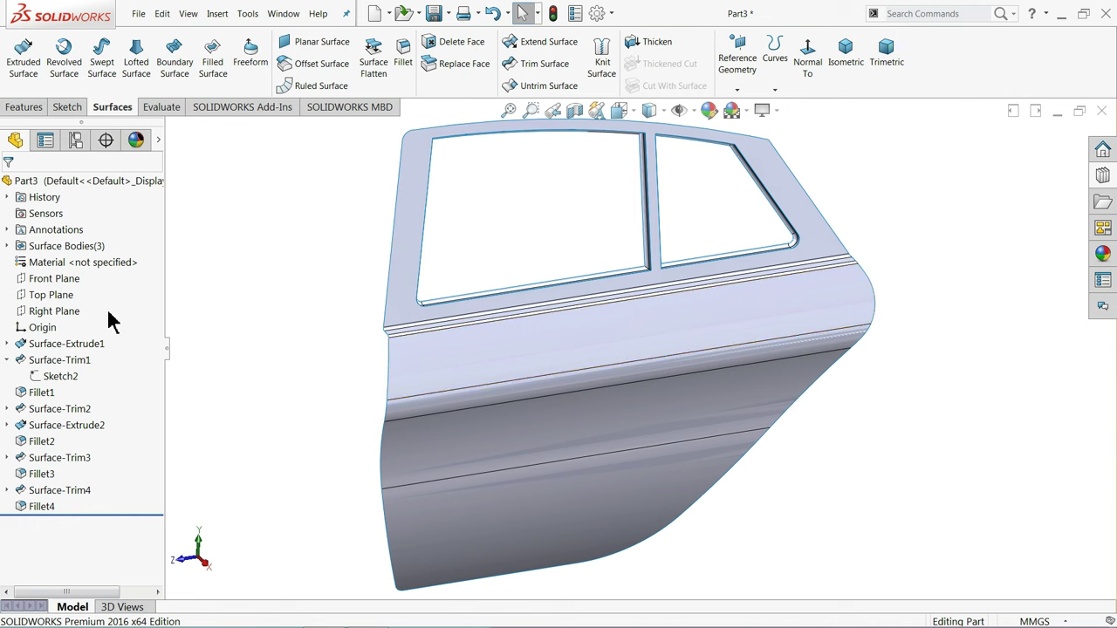
left_click(8, 362)
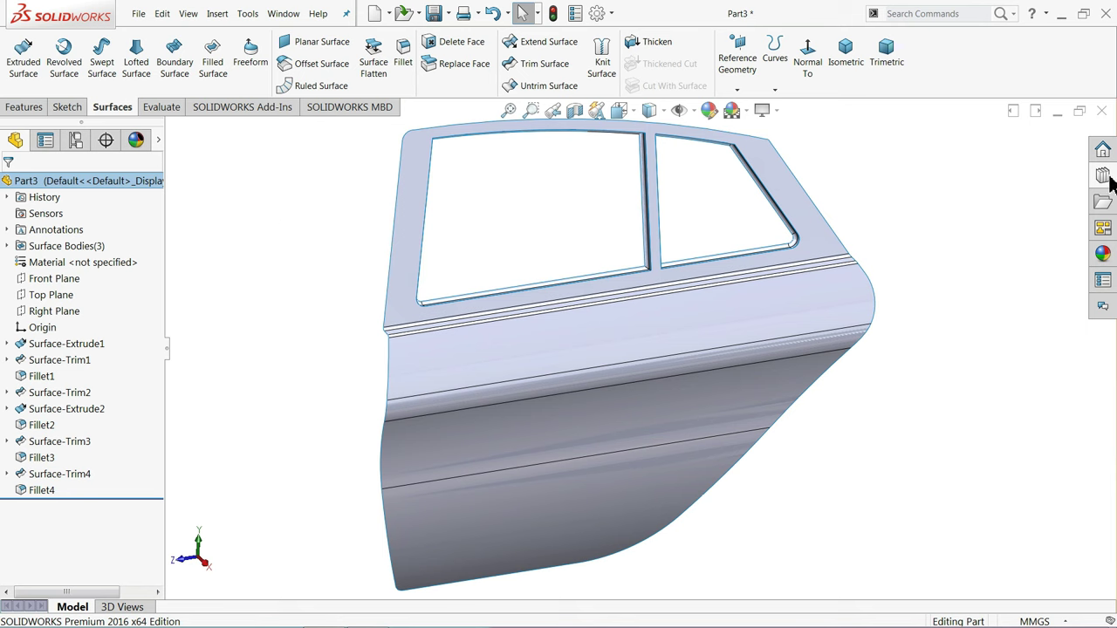
left_click(1104, 254)
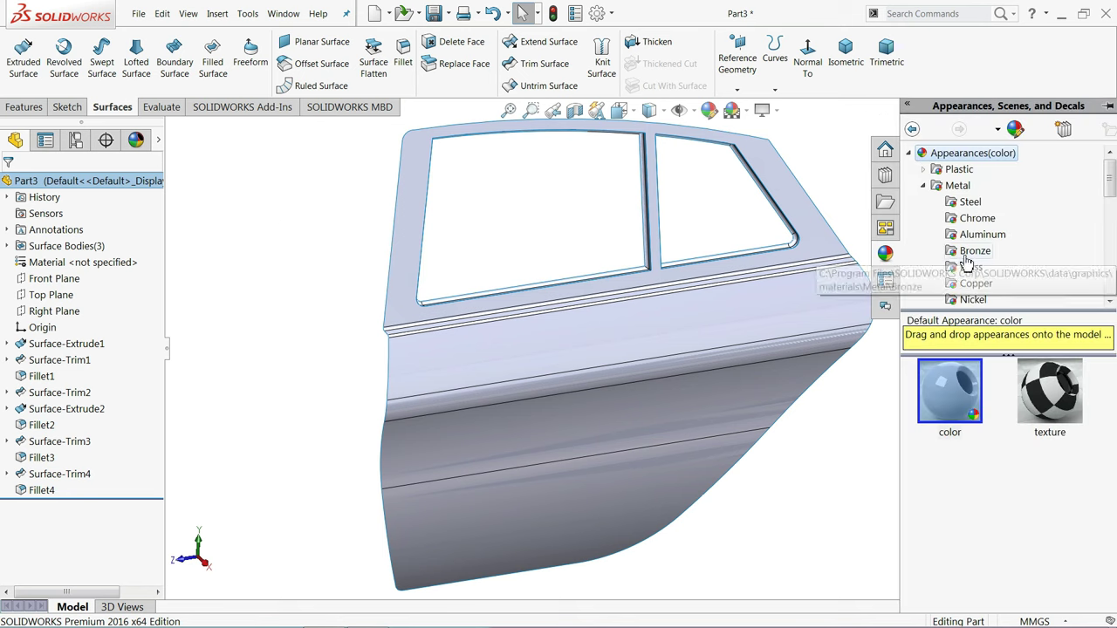
left_click(924, 185)
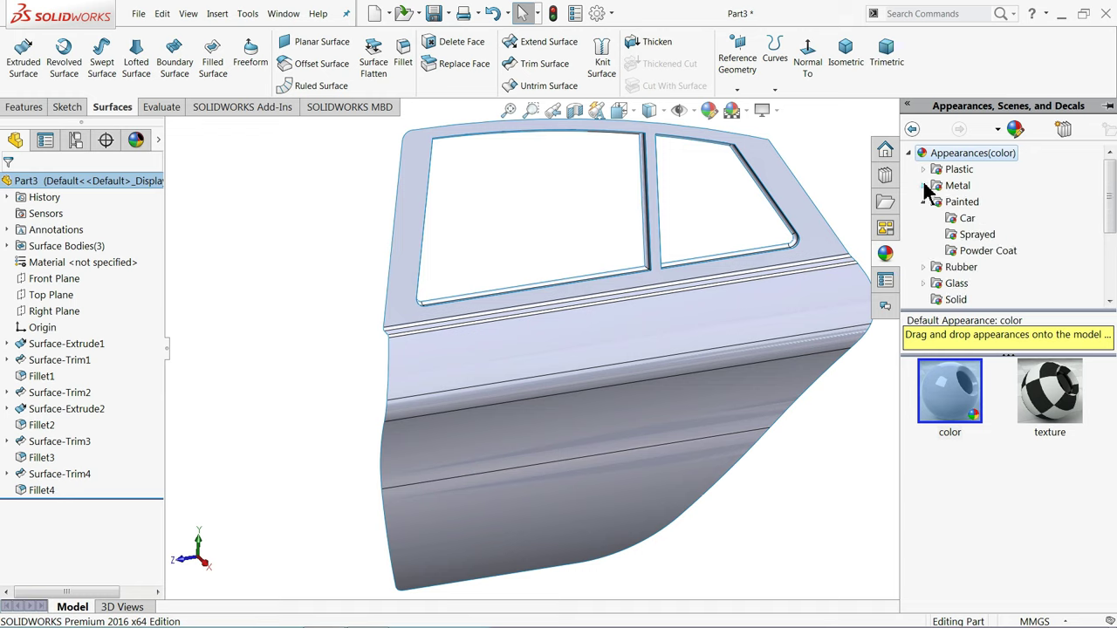
left_click(967, 220)
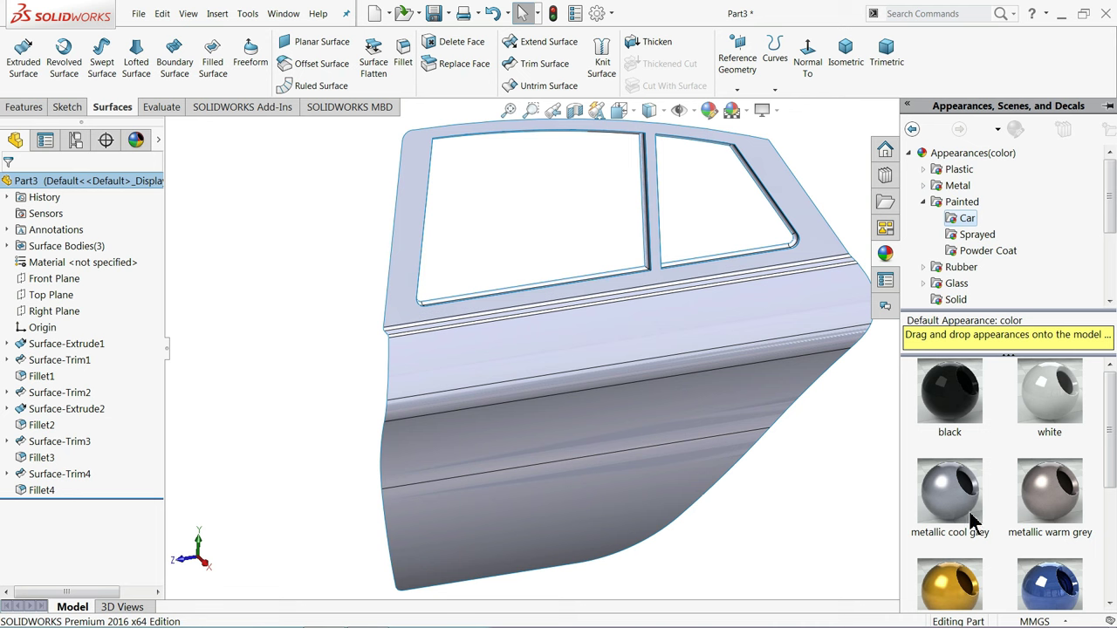
scroll(991, 482, "down", 2)
left_click_drag(950, 441, 563, 278)
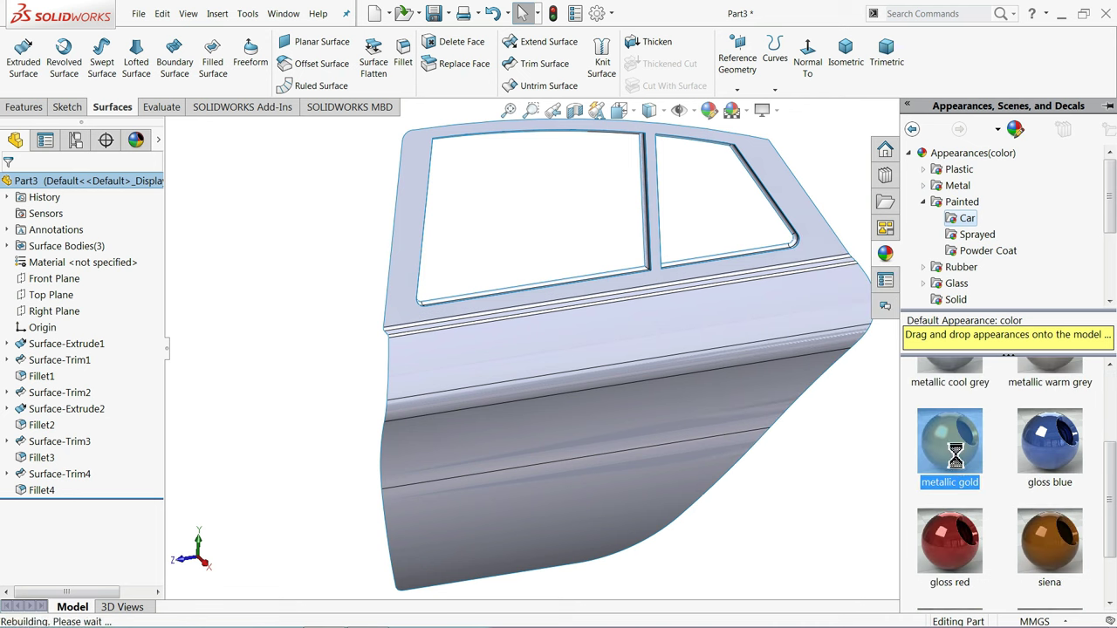
Edit the door's metallic gold appearance and change its primary color to bright yellow from the standard swatches
left_click(707, 111)
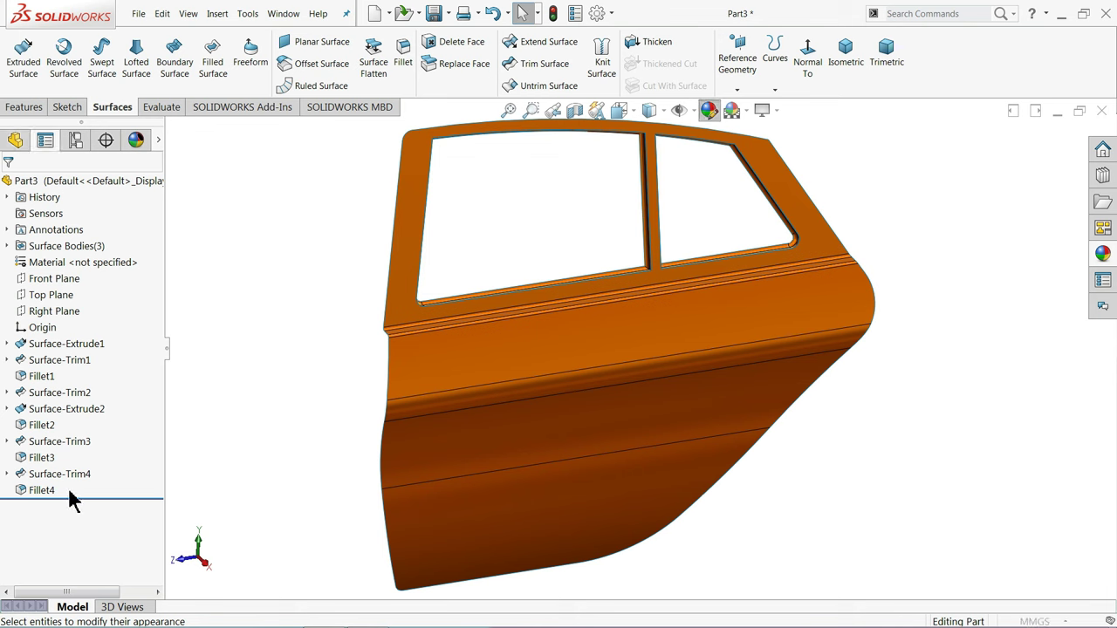
left_click(60, 528)
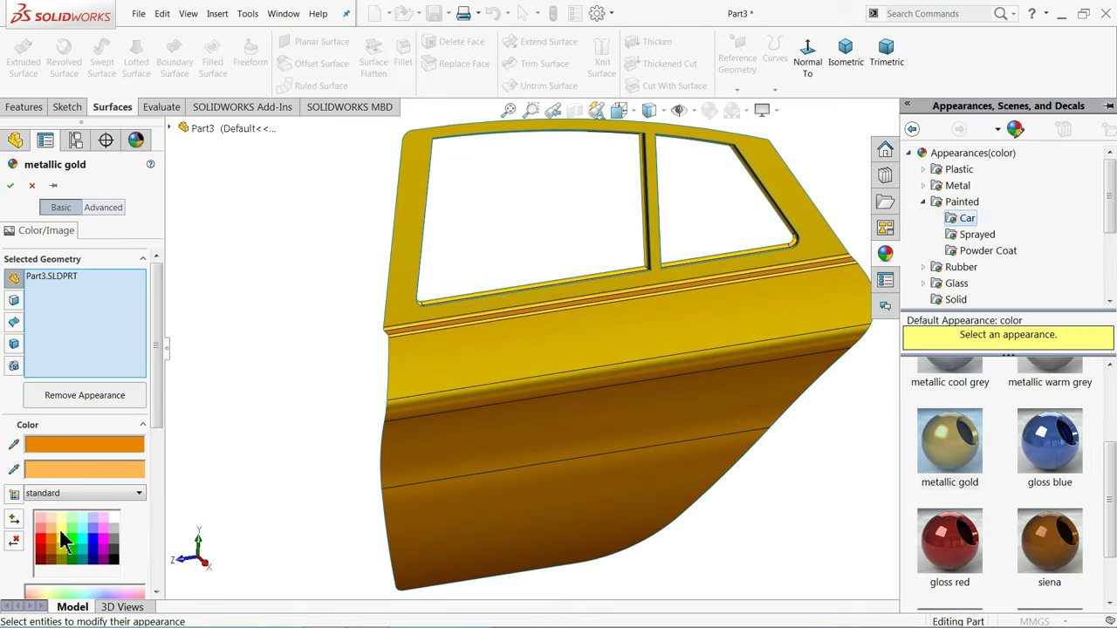
left_click(60, 524)
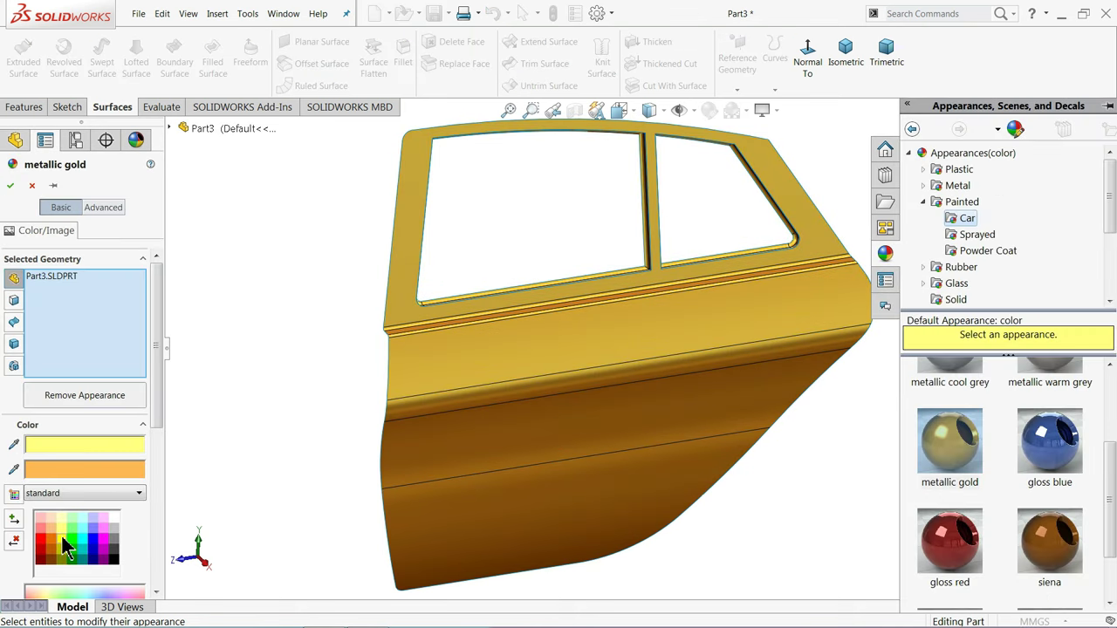
left_click(63, 538)
scroll(212, 399, "down", 2)
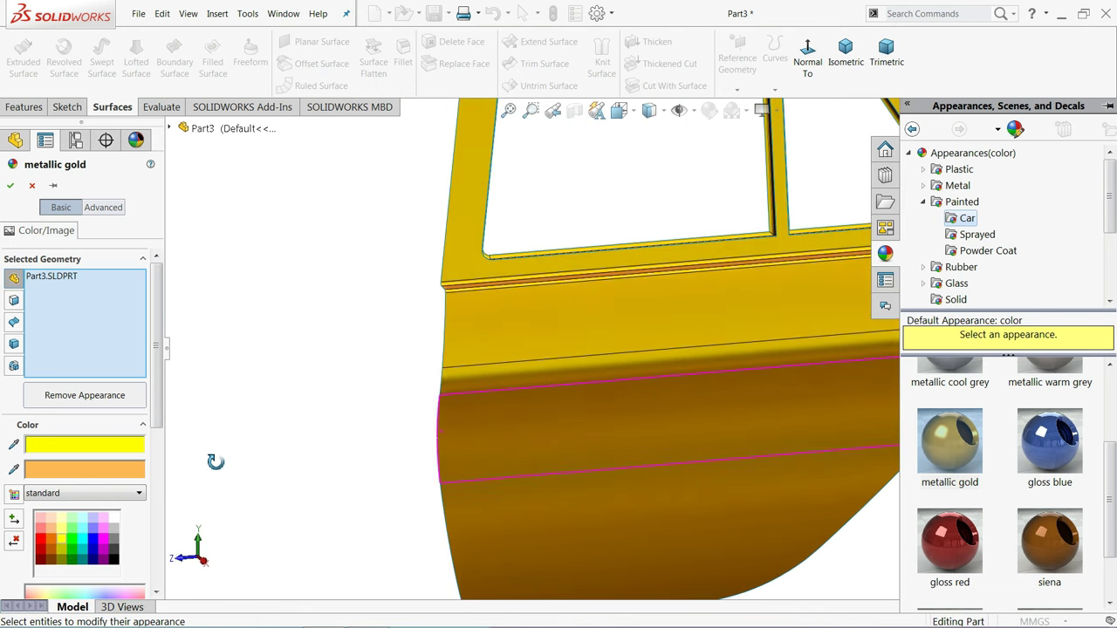
scroll(573, 438, "up", 3)
Replace the door's appearance with the default color appearance and pick bright yellow from the standard swatches
left_click(951, 153)
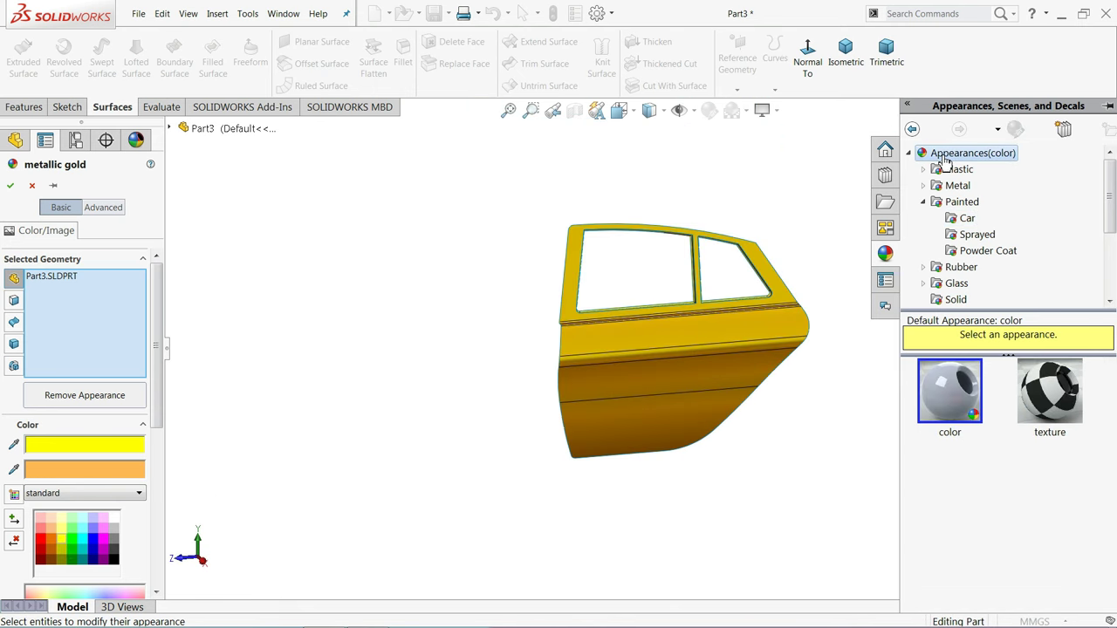
left_click(947, 404)
scroll(741, 361, "down", 3)
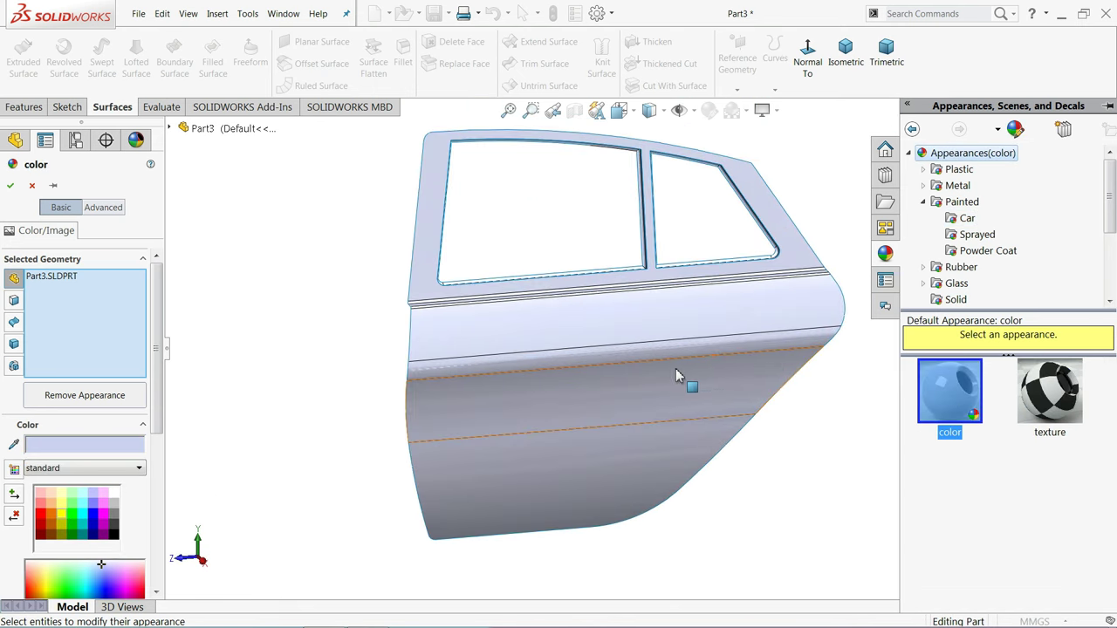
left_click(62, 517)
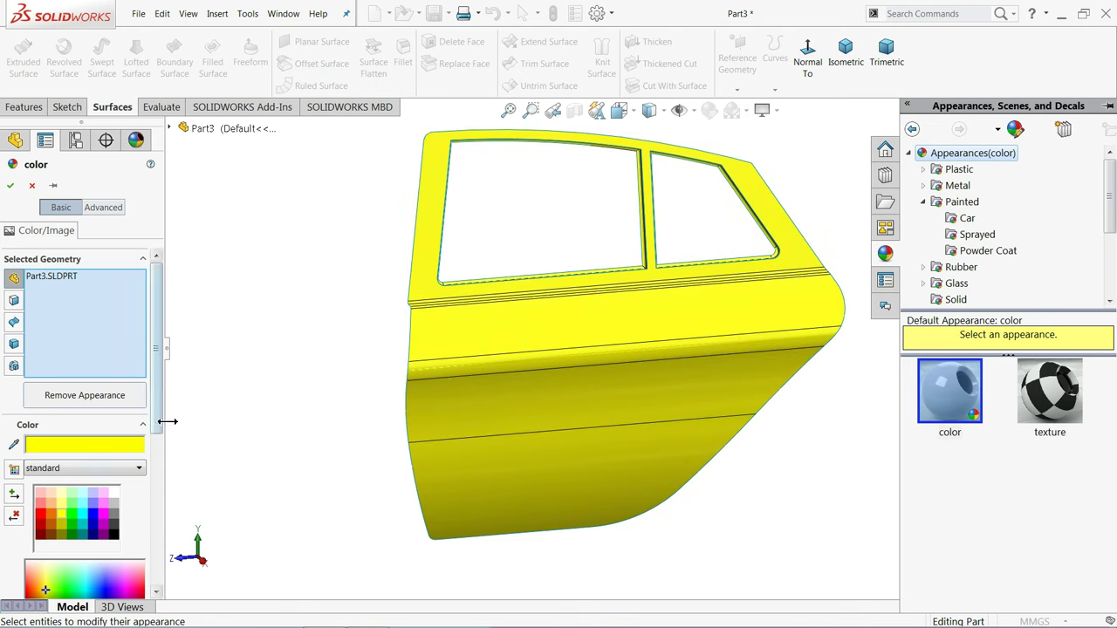
Shift the door's color to orange by lowering its RGB green value to 162, and accept the appearance
scroll(157, 428, "down", 1)
scroll(131, 509, "down", 1)
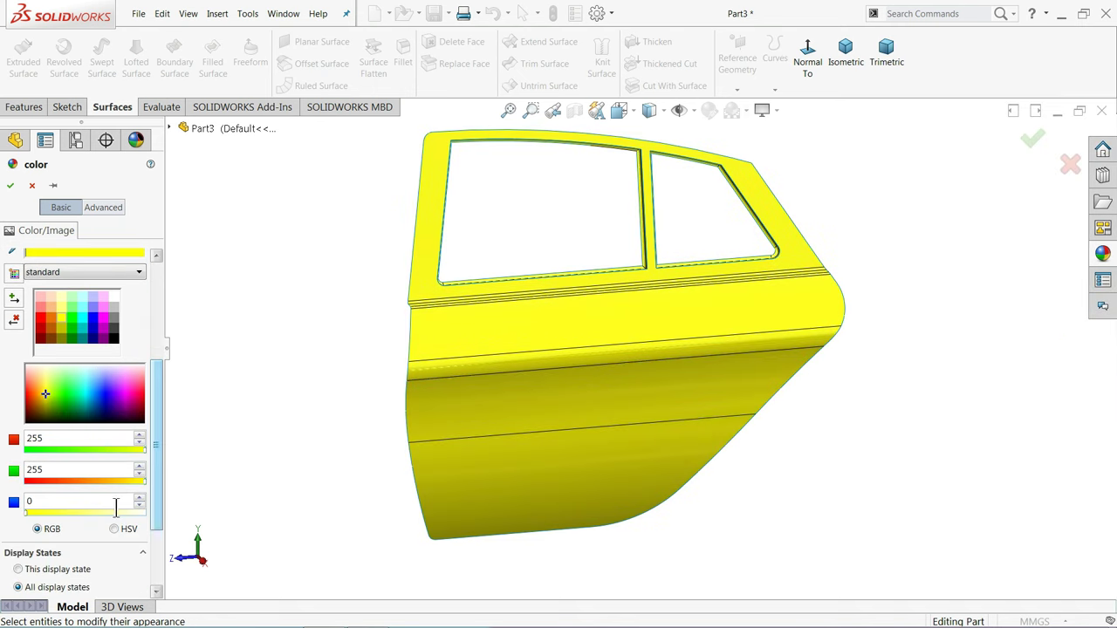
left_click_drag(83, 482, 102, 481)
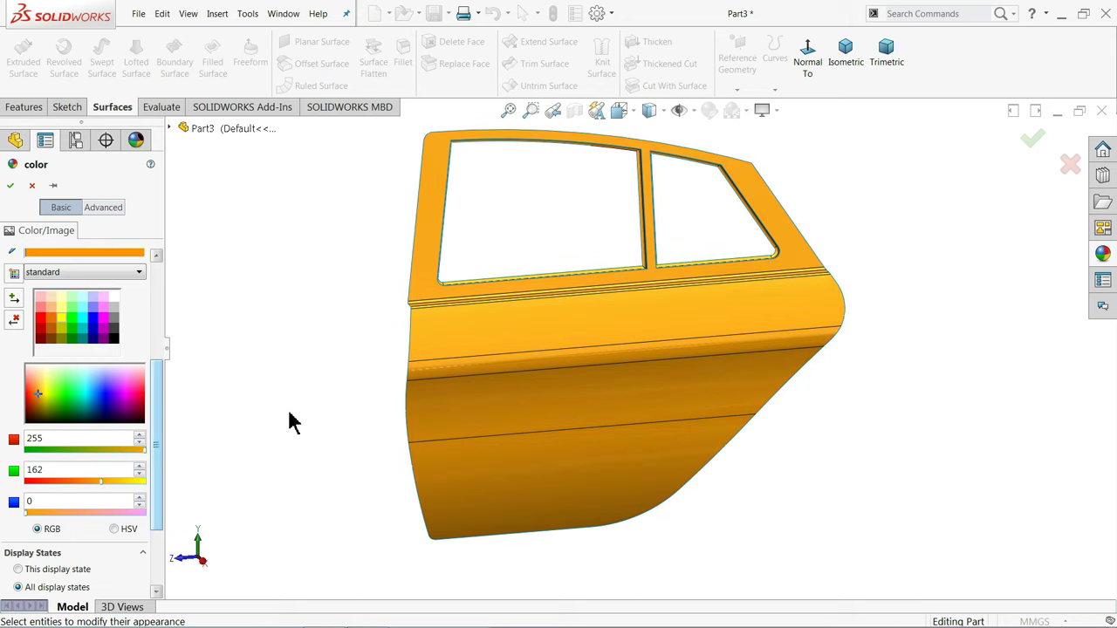
mouse_move(319, 436)
middle_mouse_down()
mouse_move(324, 419)
mouse_move(309, 413)
mouse_move(311, 425)
middle_mouse_up()
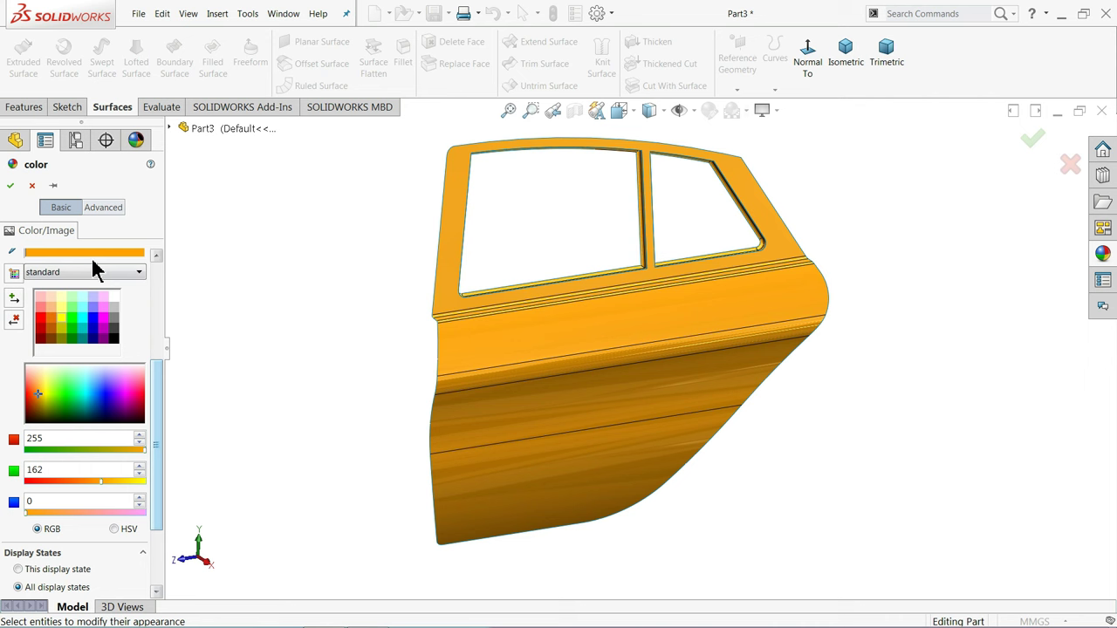
left_click(10, 187)
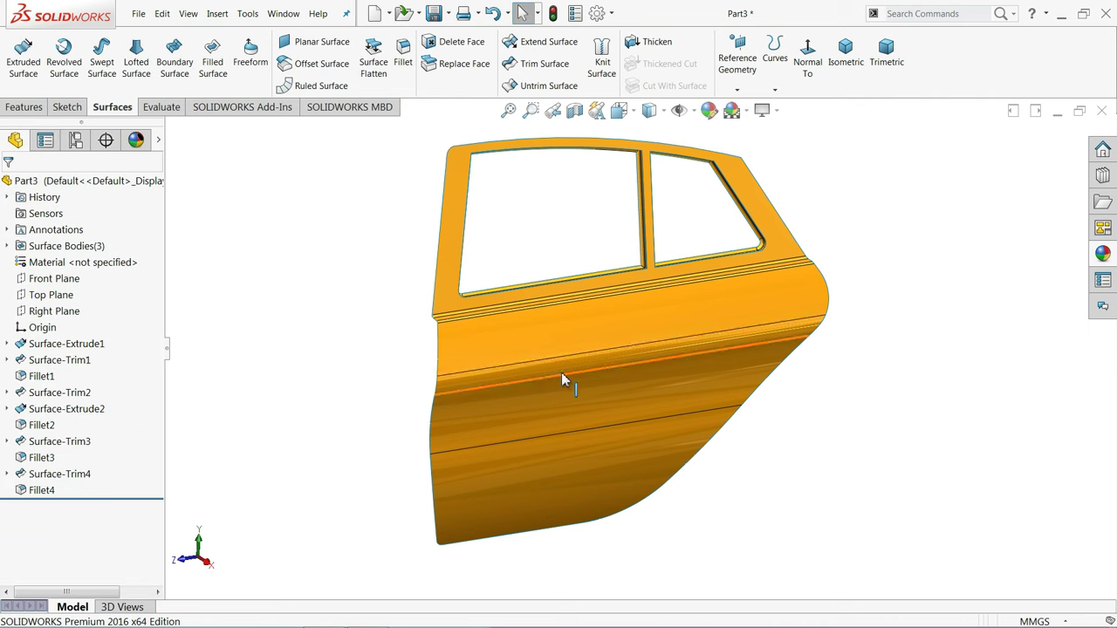
Knit the main door surface and both window flange surfaces, Fillet4, Surface-Trim3 and Surface-Trim4, into one surface
scroll(563, 360, "down", 2)
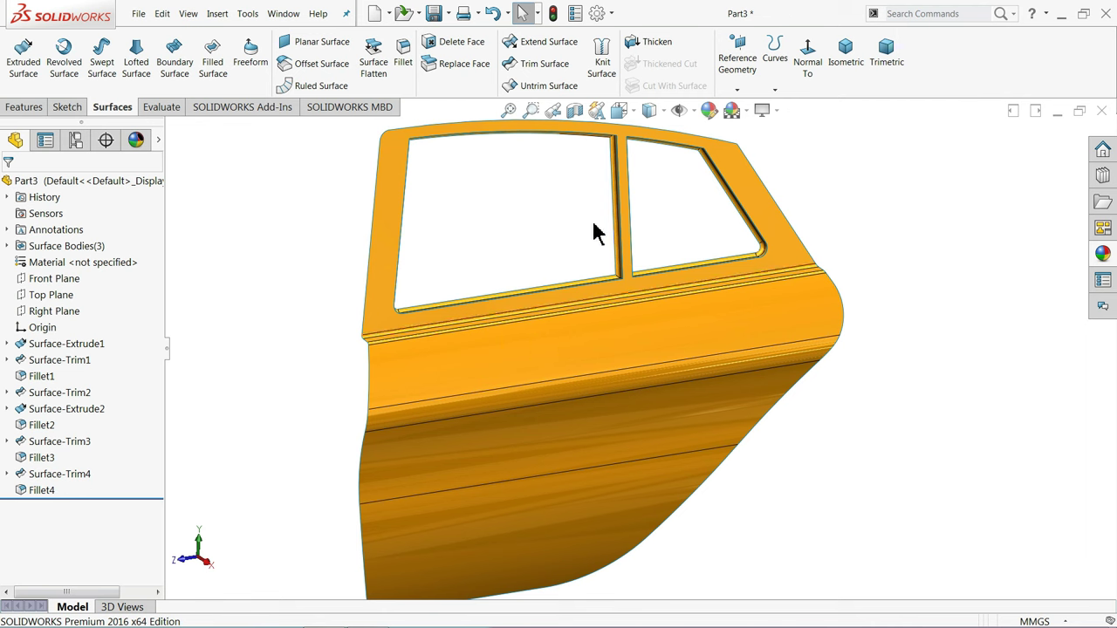
left_click(603, 70)
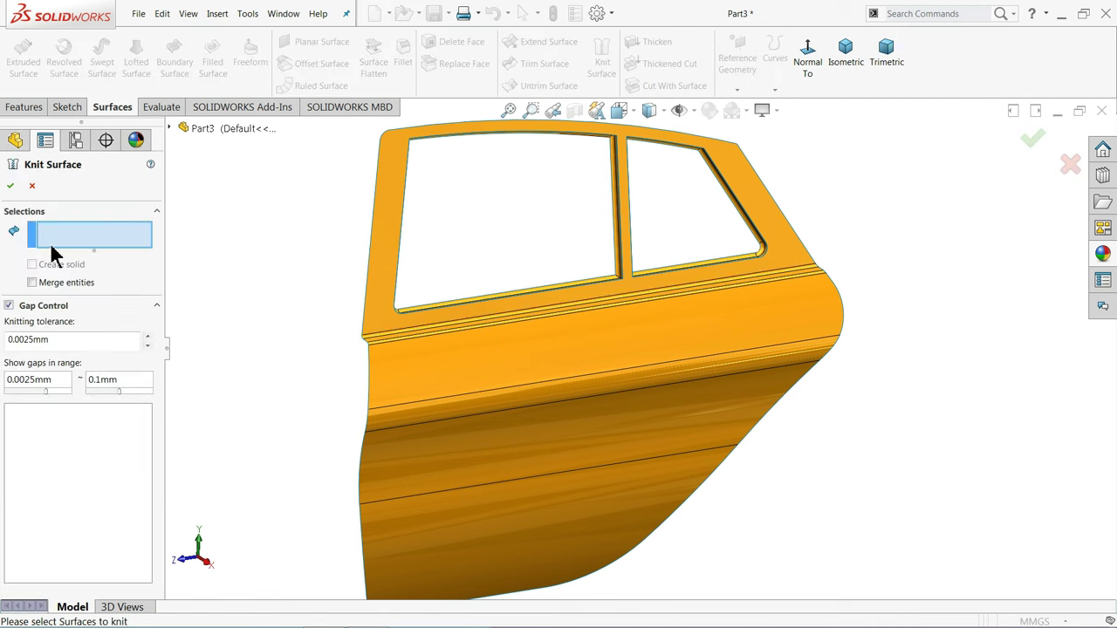
left_click(503, 386)
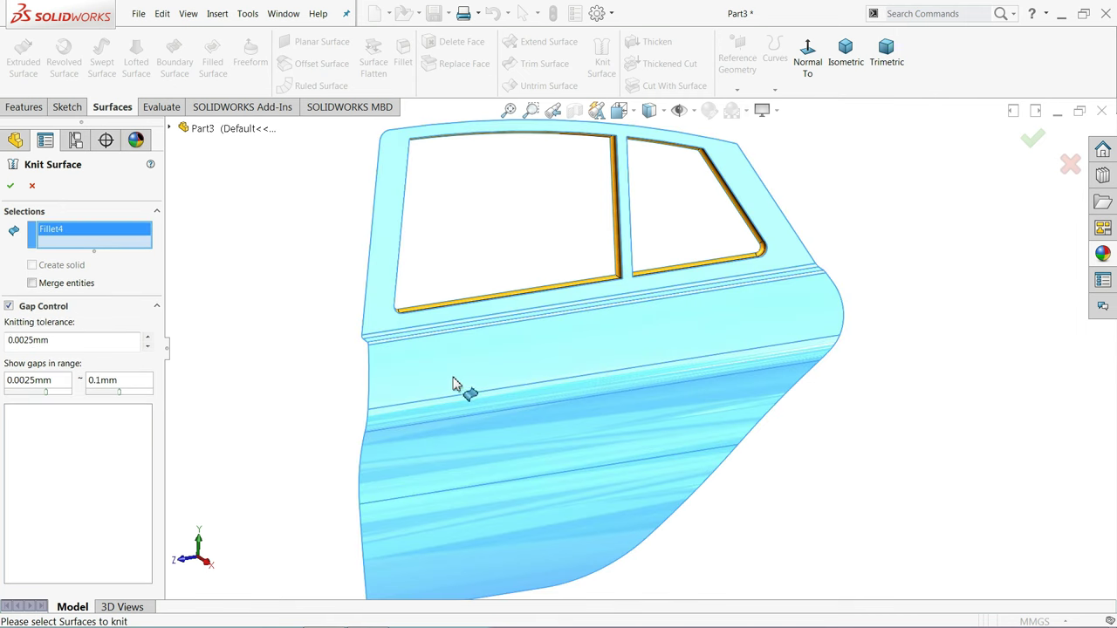
scroll(550, 293, "down", 2)
scroll(559, 292, "down", 2)
left_click(687, 292)
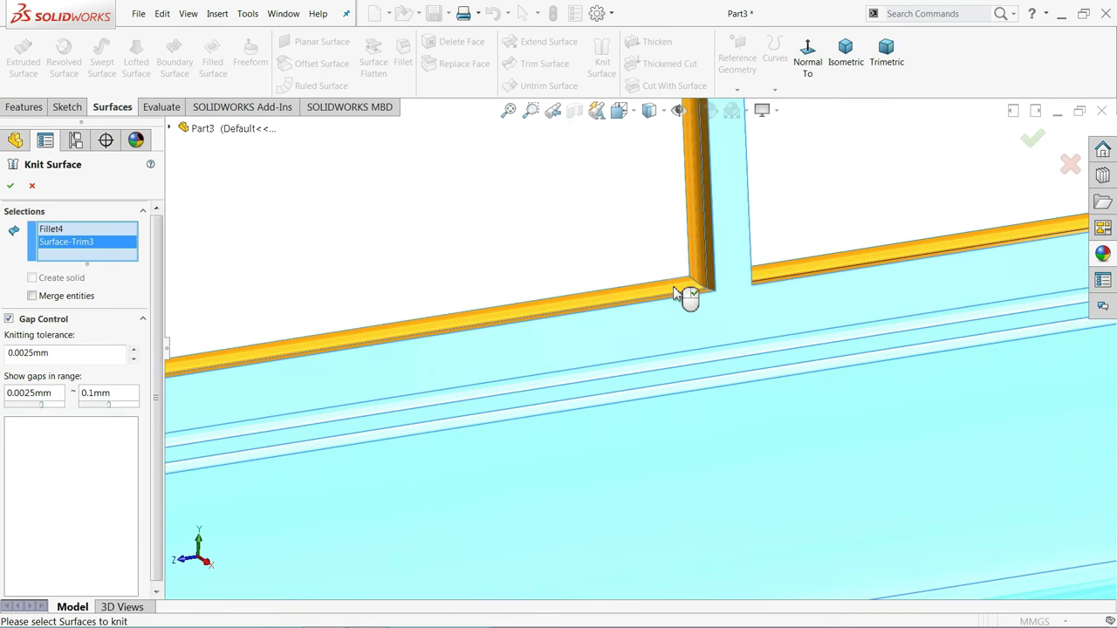
left_click(783, 277)
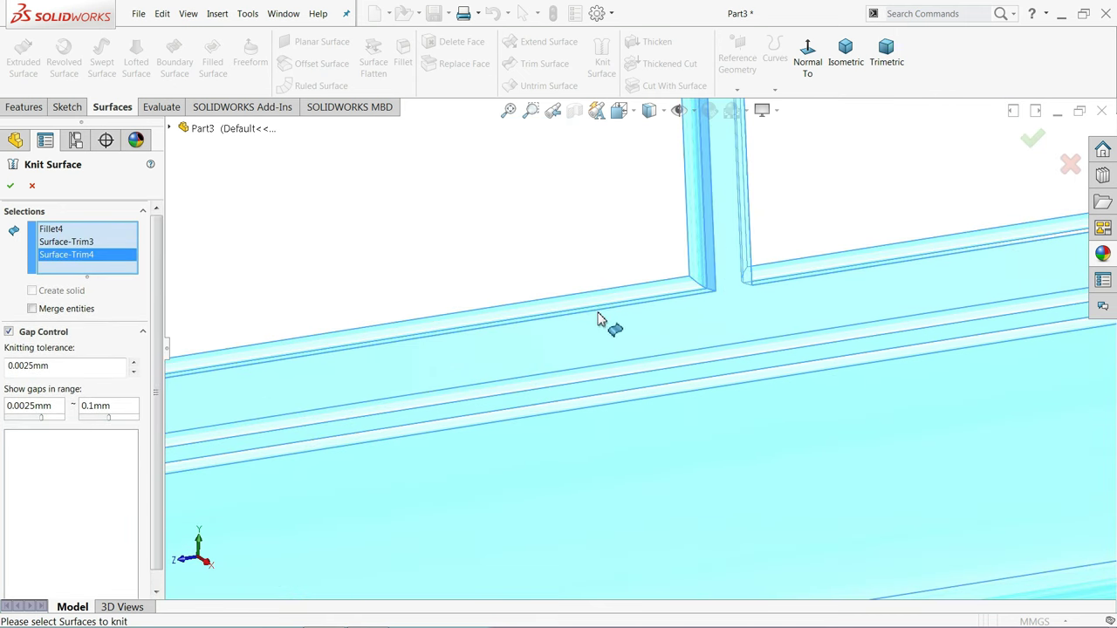
scroll(603, 336, "up", 5)
scroll(609, 411, "up", 2)
scroll(609, 403, "down", 2)
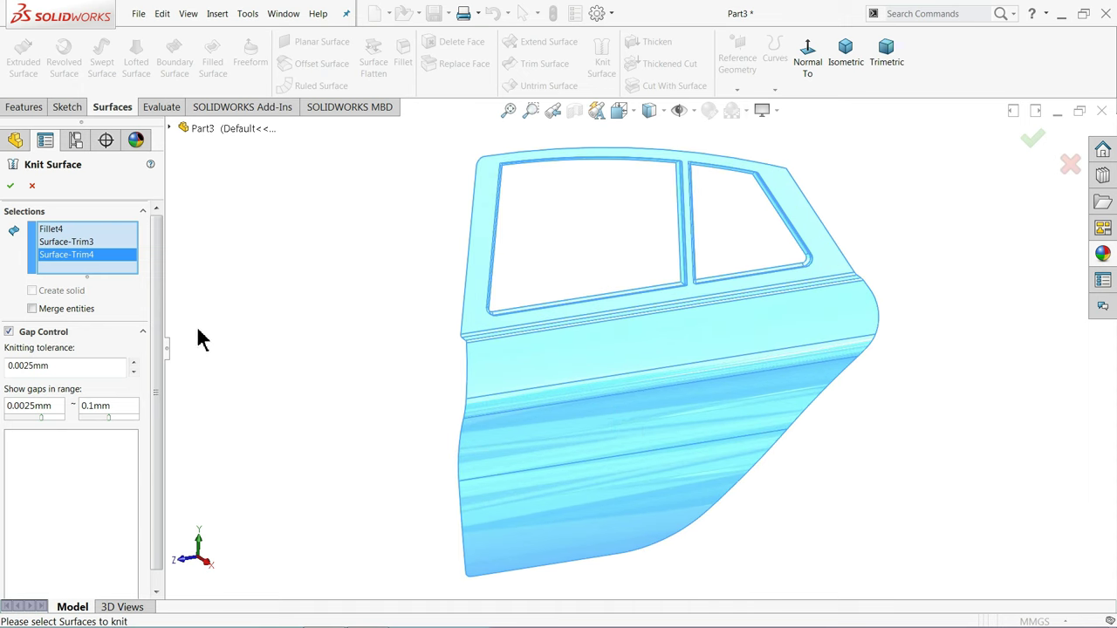
left_click(10, 187)
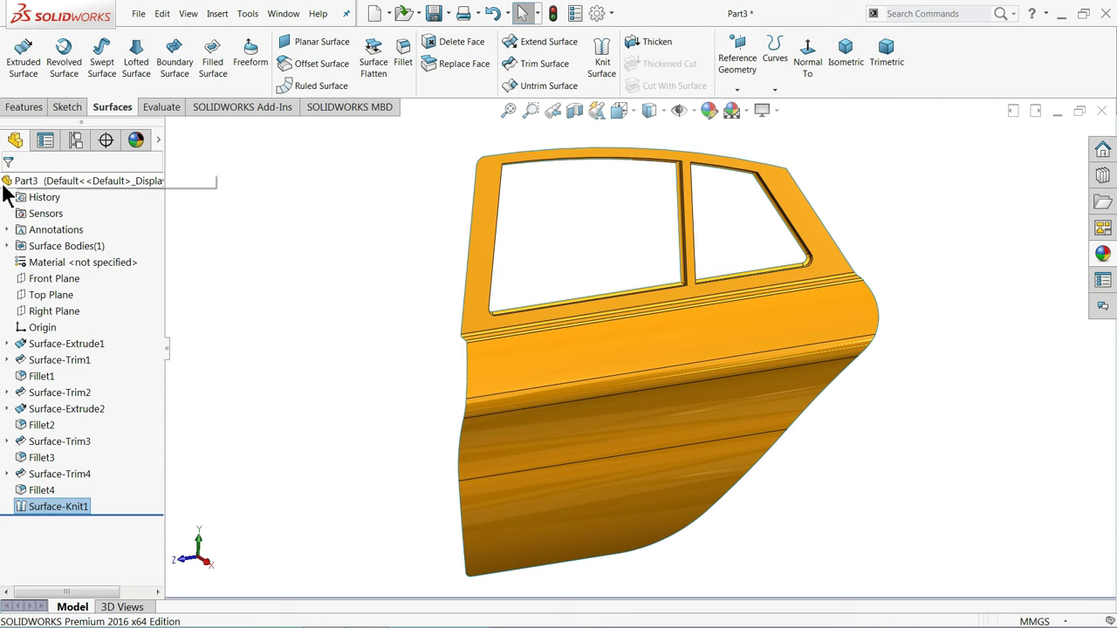
Try to thicken the knitted door surface by 2 mm and examine the preview along the door's edges
mouse_move(389, 399)
middle_mouse_down()
mouse_move(372, 367)
mouse_move(379, 394)
middle_mouse_up()
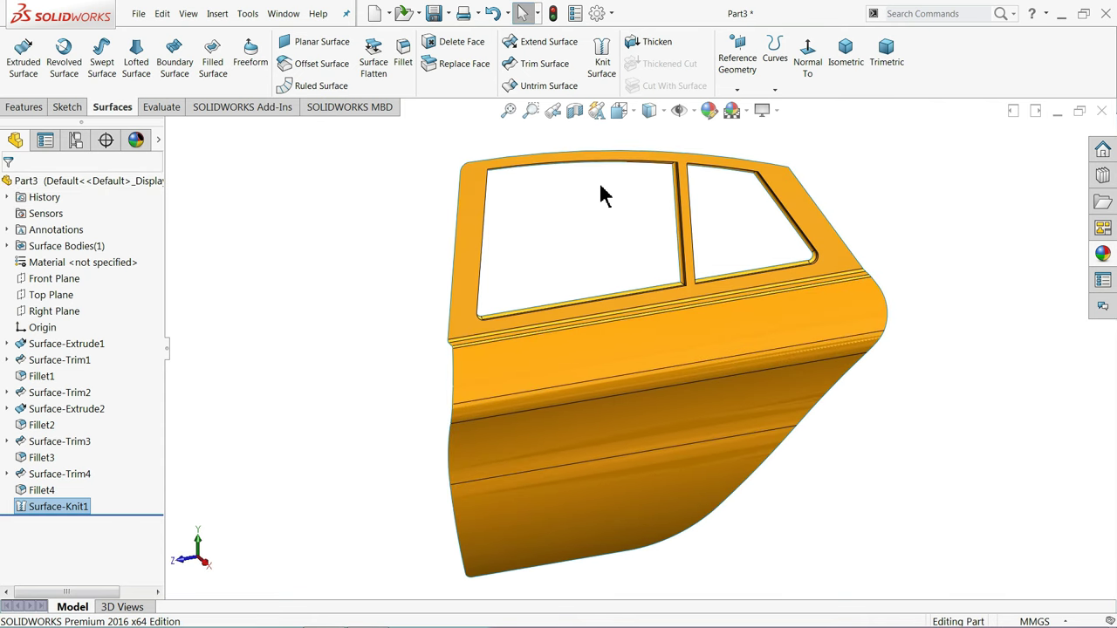
left_click(658, 46)
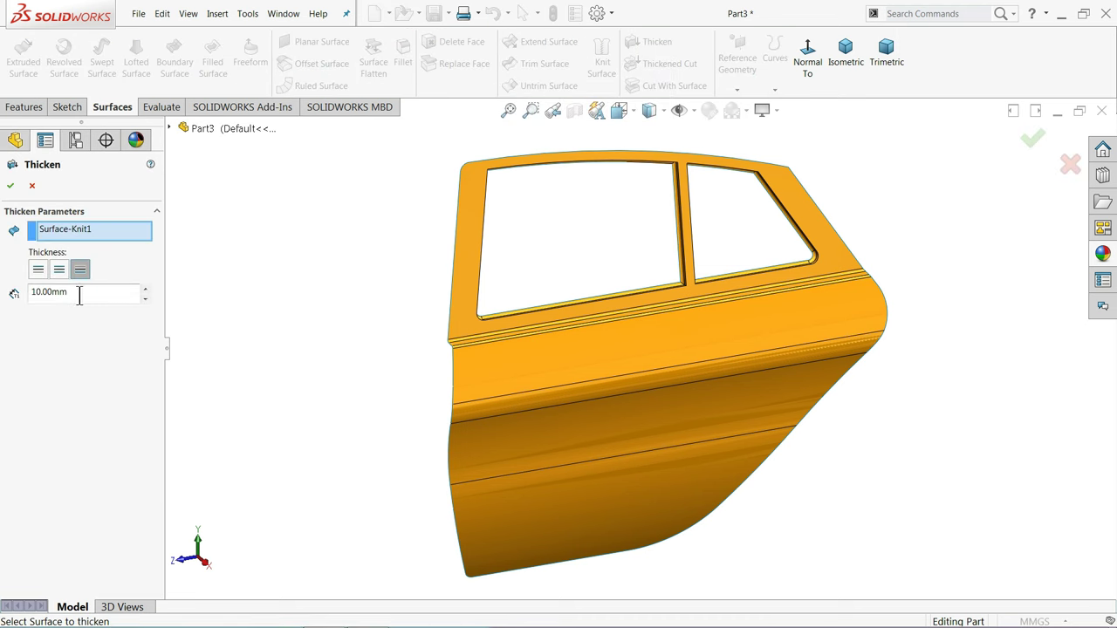
type("2")
key("Return")
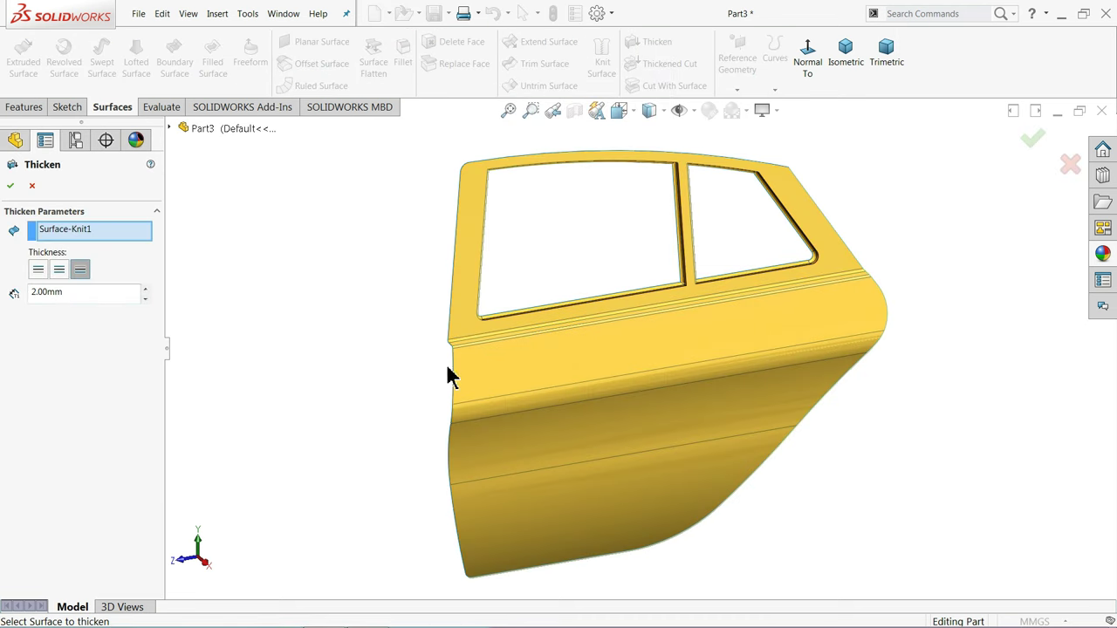
scroll(532, 374, "down", 5)
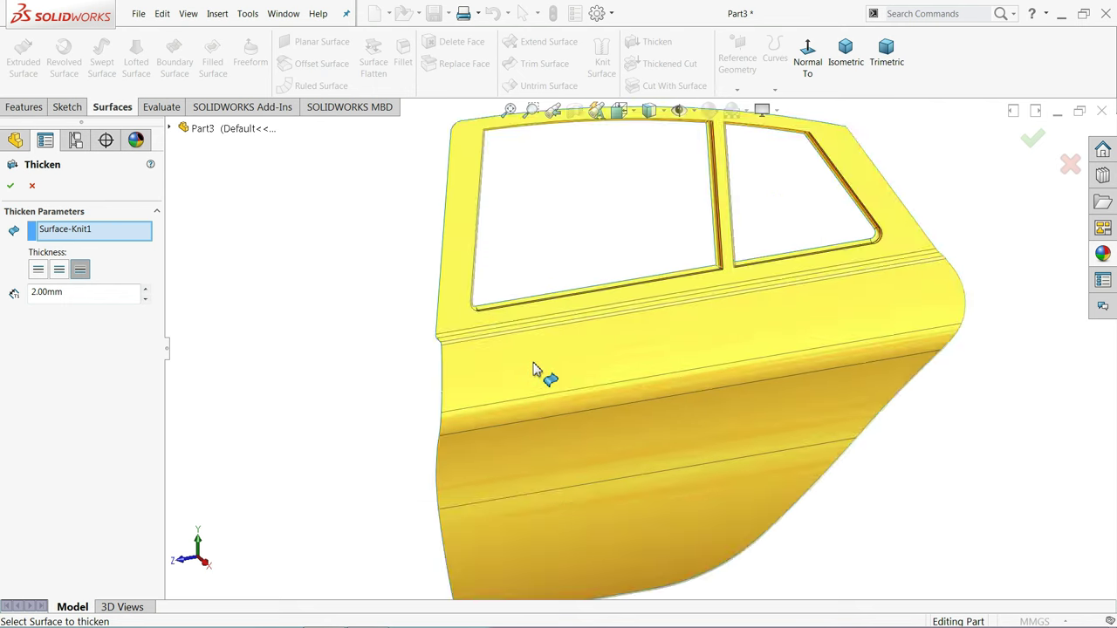
scroll(485, 243, "down", 2)
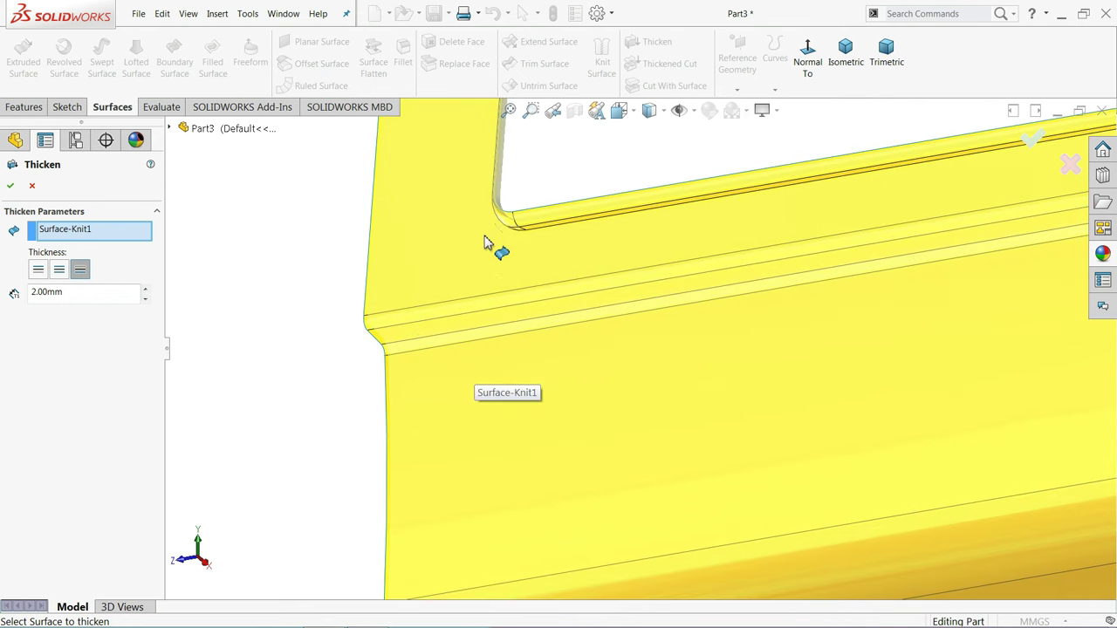
middle_click_drag(455, 302, 496, 357)
scroll(496, 356, "down", 8)
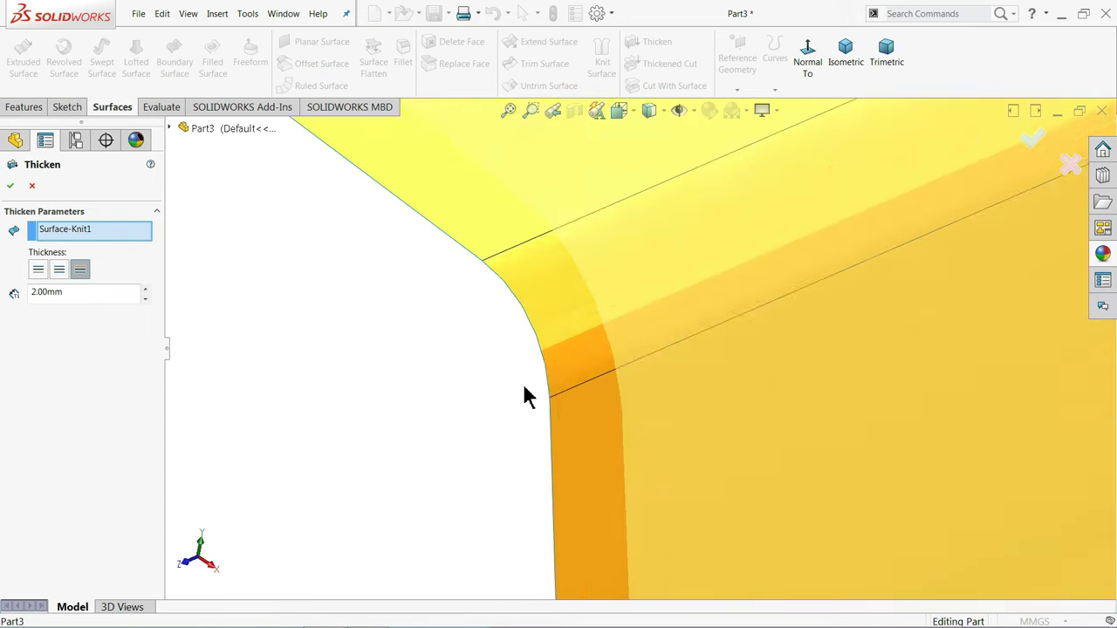
middle_click_drag(525, 398, 577, 301)
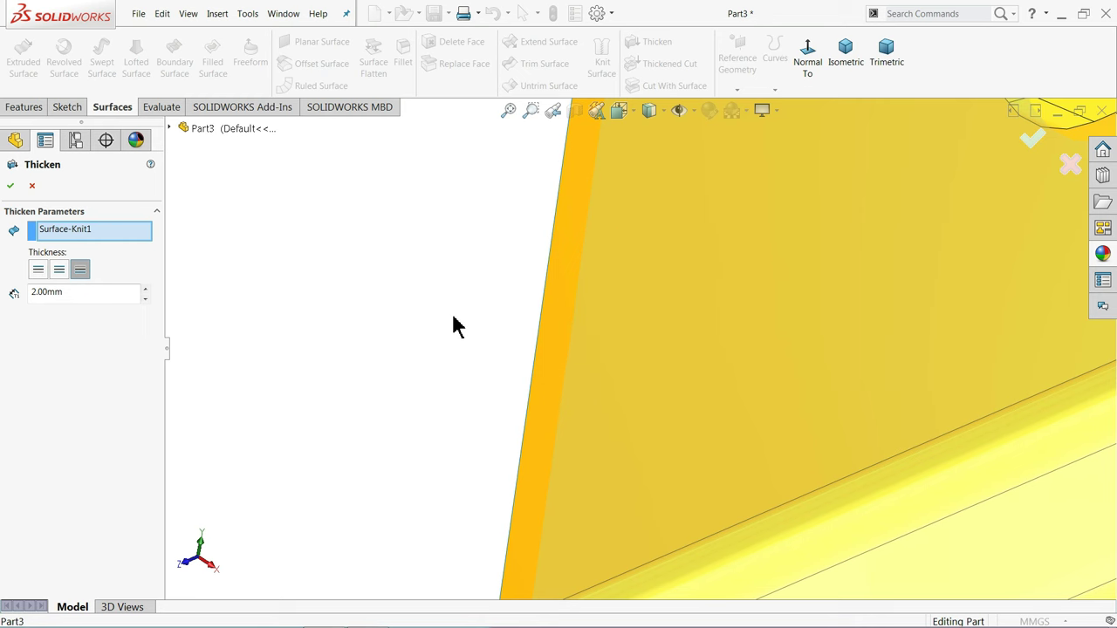
scroll(489, 342, "up", 10)
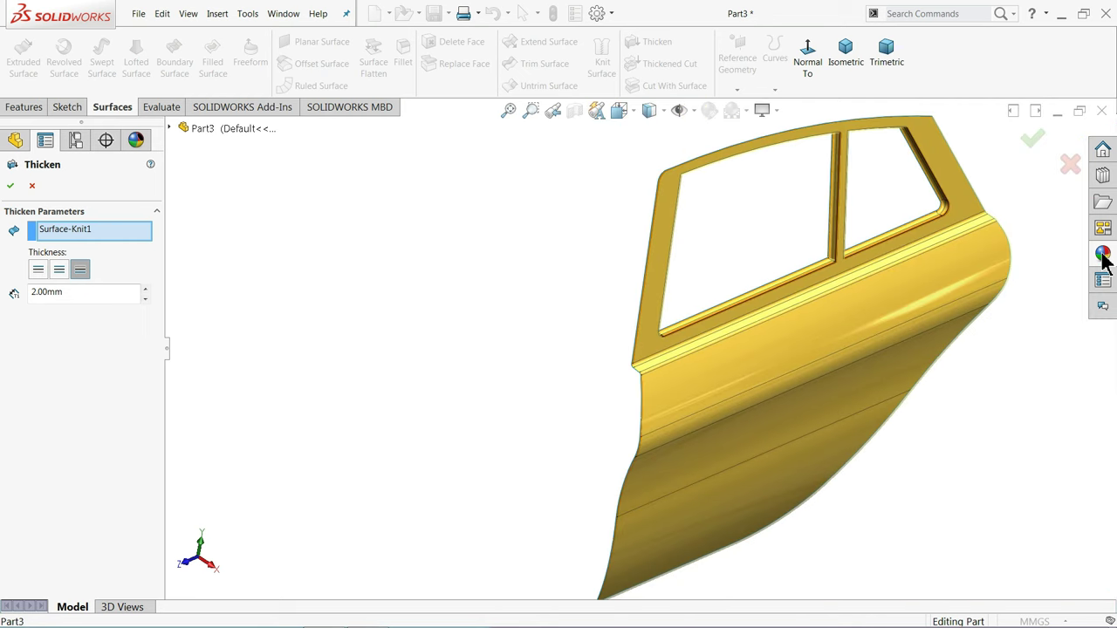
Try to apply the default color appearance to the door while thickening is active, and cancel the thickening
left_click(1103, 255)
left_click(969, 405)
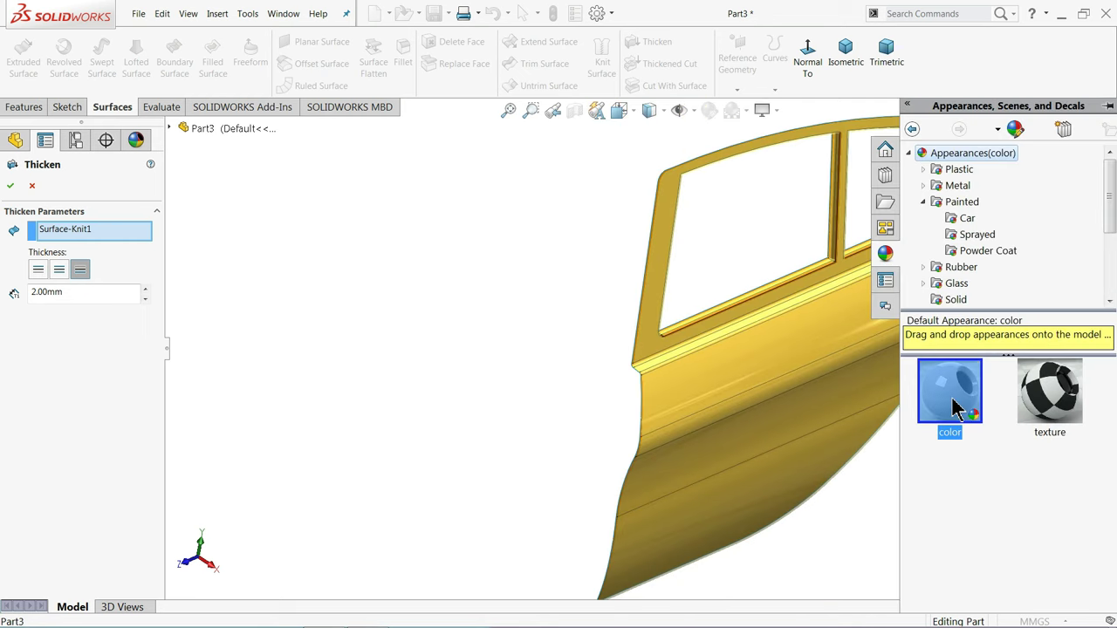
left_click_drag(956, 408, 748, 389)
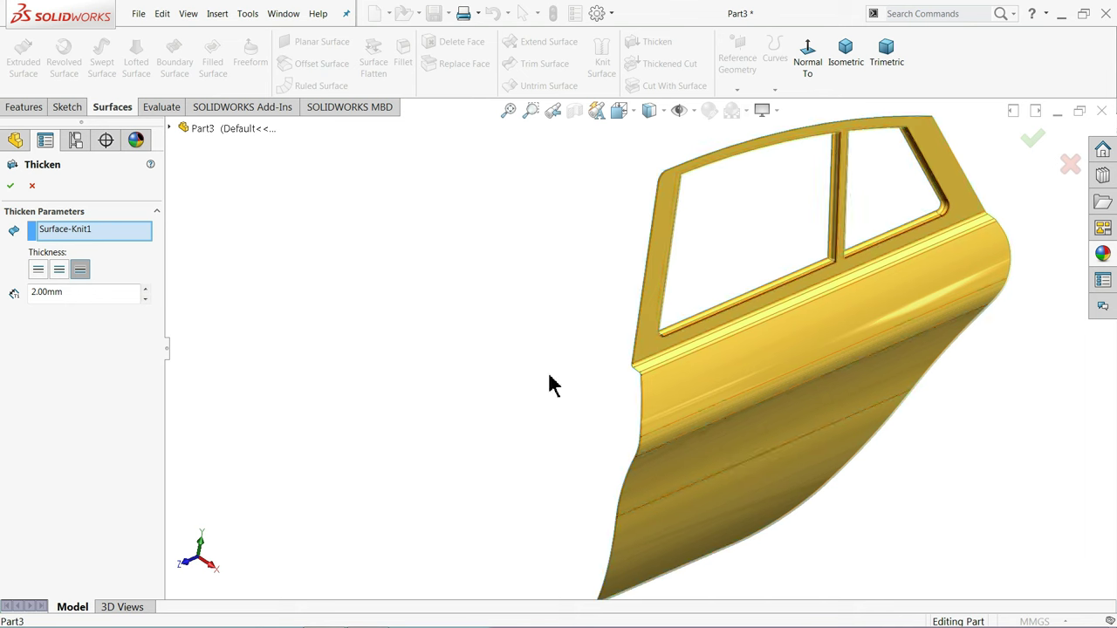
left_click(33, 185)
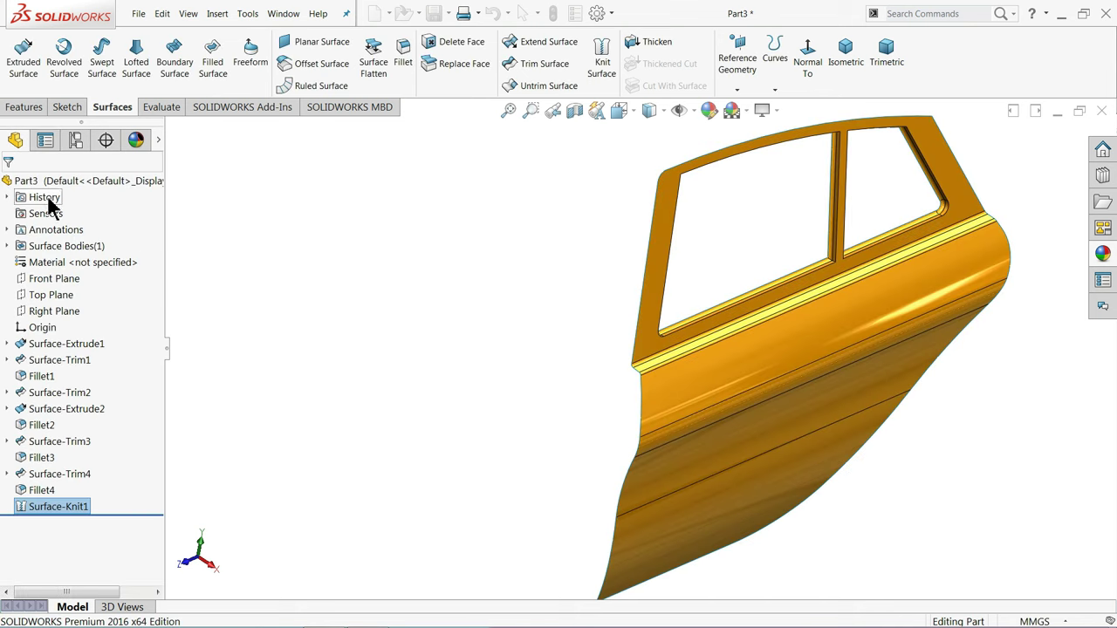
Apply the default color appearance to the whole door part
left_click(1102, 260)
left_click(949, 428)
left_click_drag(960, 410, 737, 391)
left_click(713, 393)
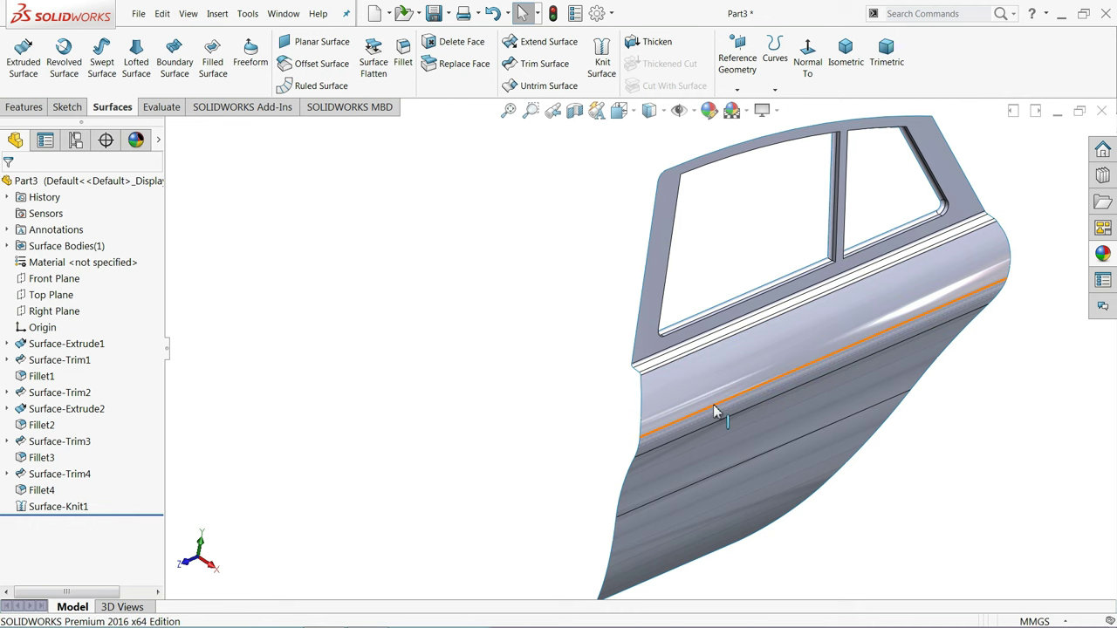
middle_click_drag(713, 404, 711, 382)
scroll(908, 375, "up", 3)
scroll(907, 375, "down", 2)
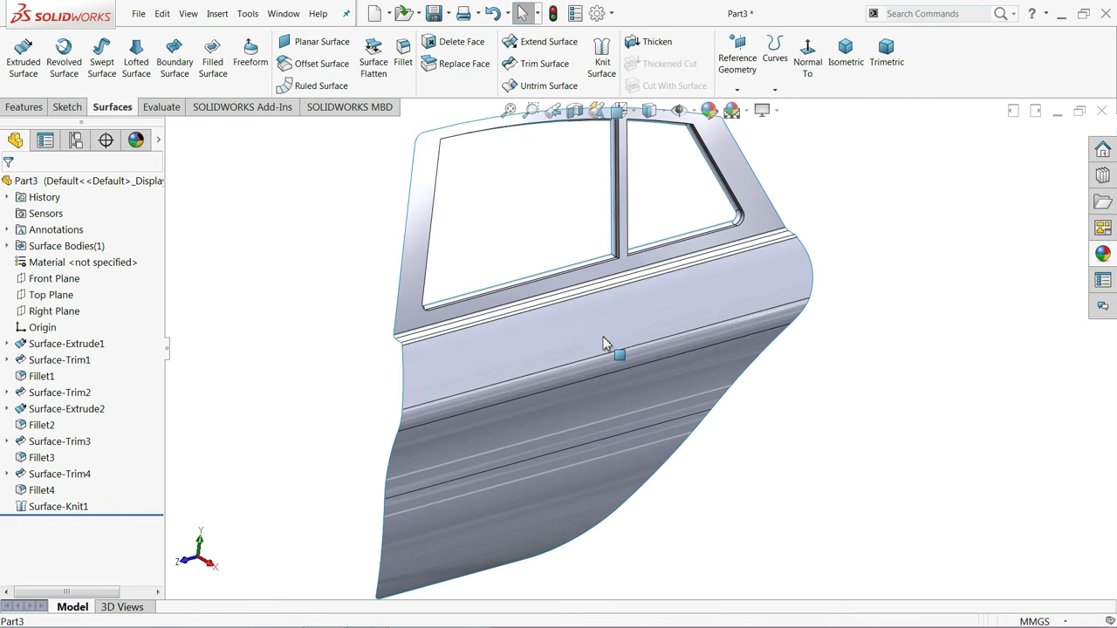
scroll(493, 327, "down", 2)
left_click(710, 109)
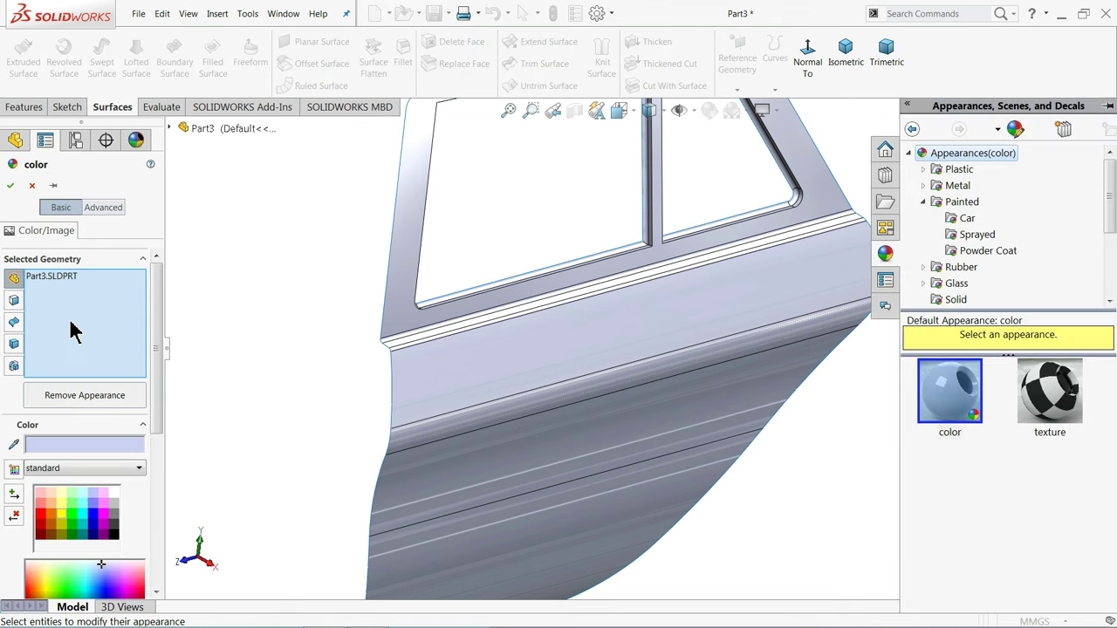
left_click(31, 185)
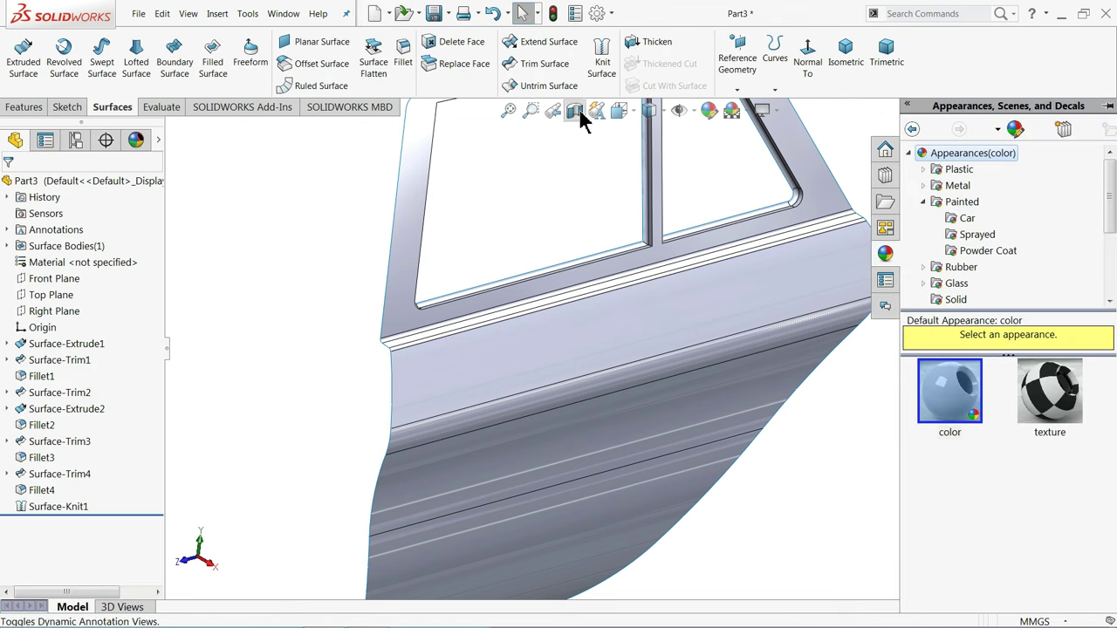
Thicken the knitted door surface by 2 mm on side 2, checking the preview along its edges before accepting
left_click(653, 43)
left_click(446, 361)
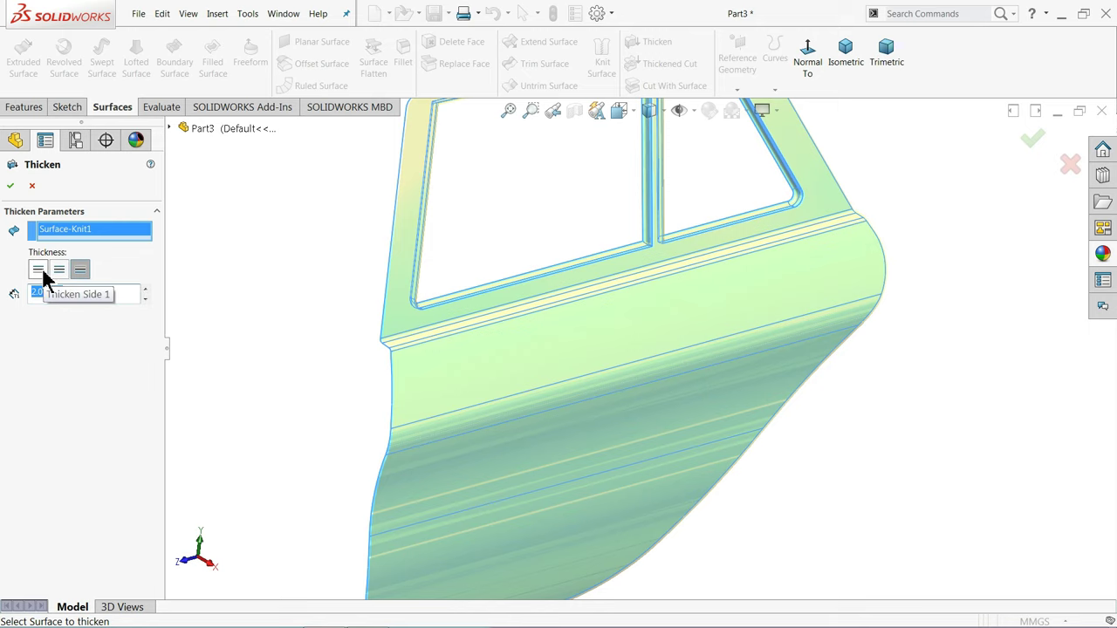
scroll(405, 332, "down", 10)
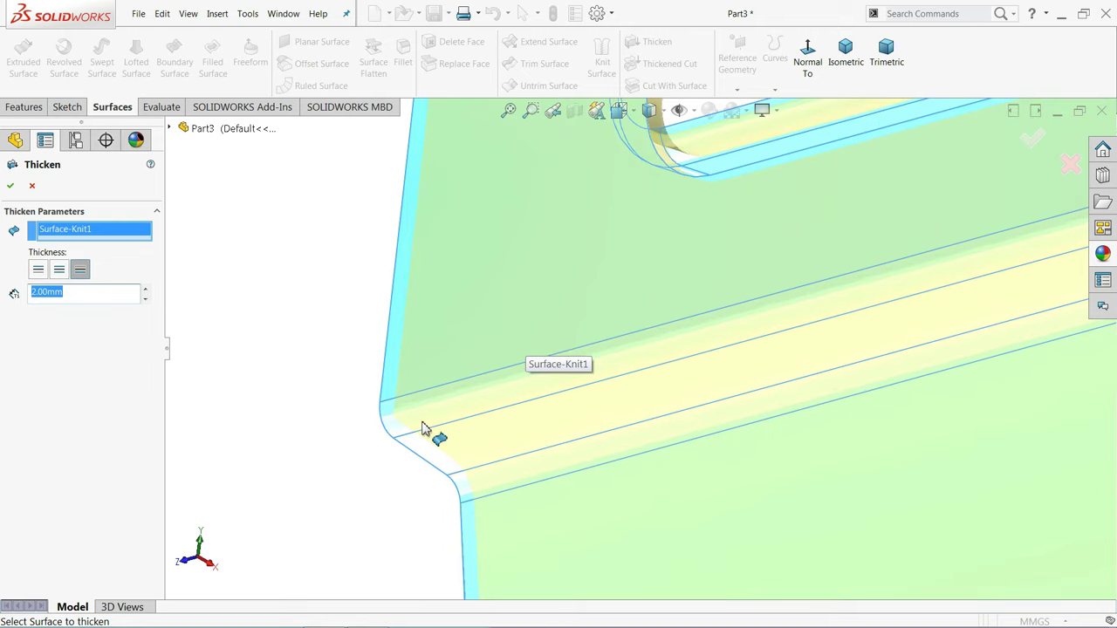
scroll(399, 424, "up", 10)
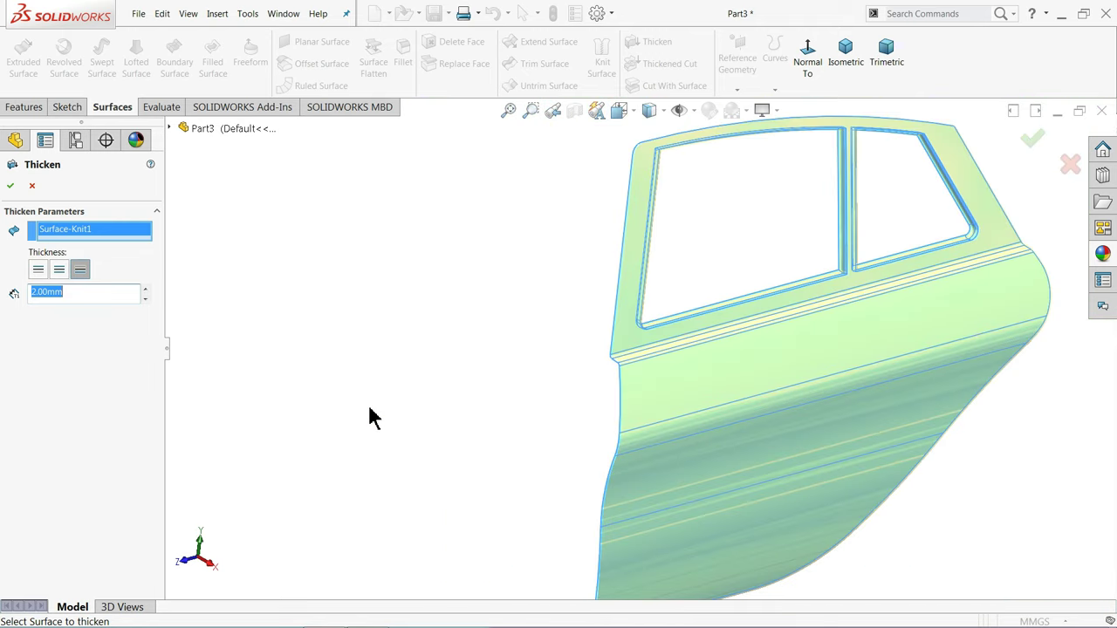
scroll(689, 166, "down", 4)
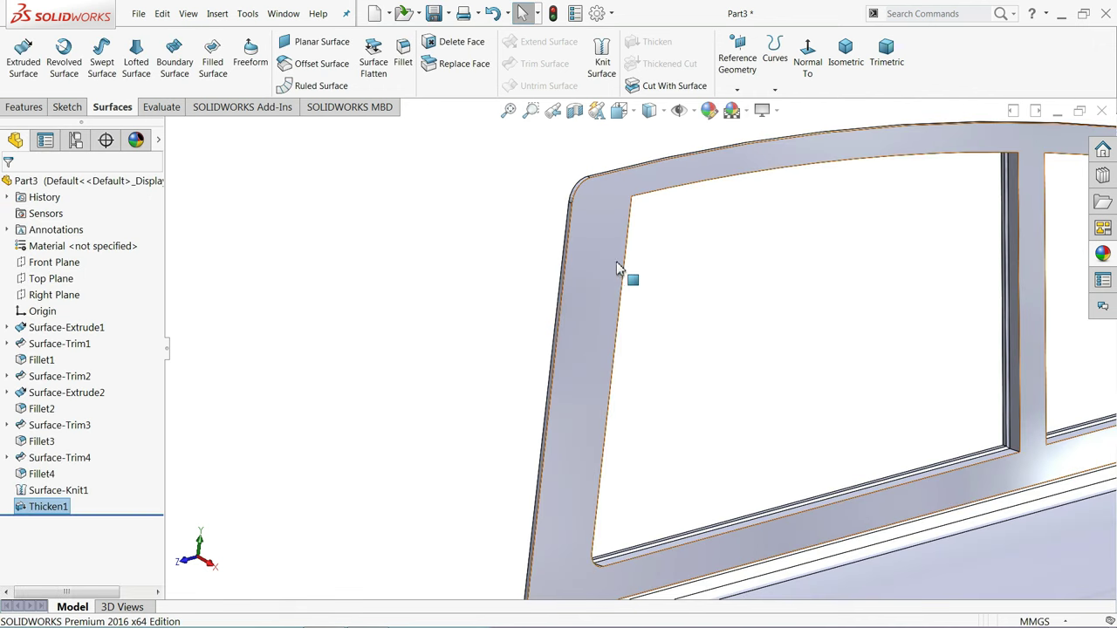
Examine the thickened door's rounded frame corner, outer edges and the flanges around both window openings
scroll(588, 192, "down", 3)
left_click(591, 237)
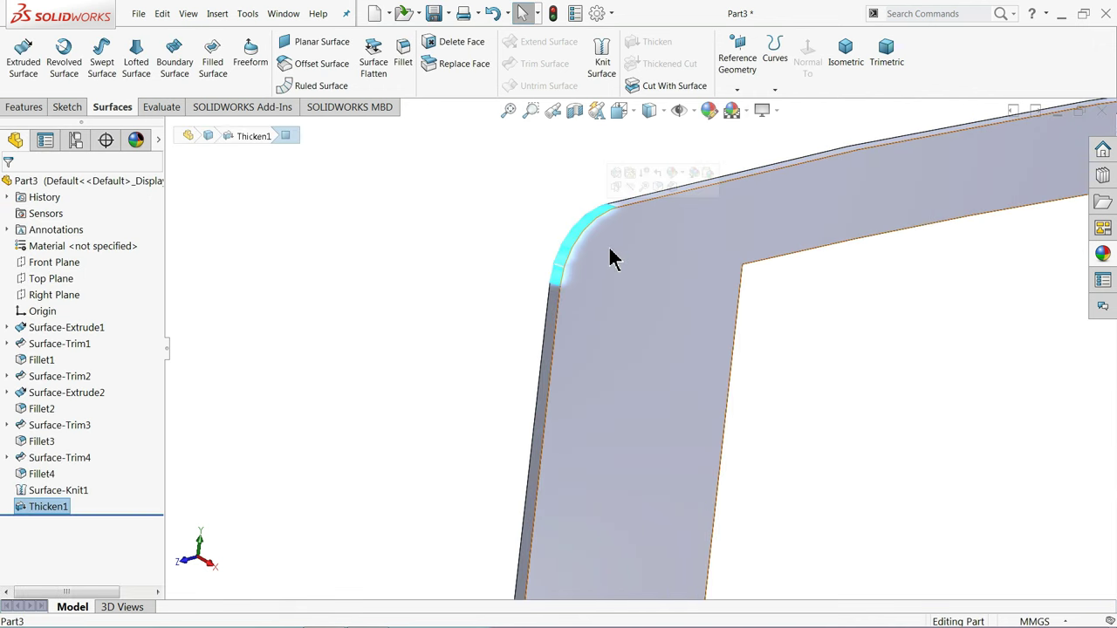
scroll(756, 367, "down", 2)
scroll(756, 366, "up", 5)
scroll(698, 379, "down", 6)
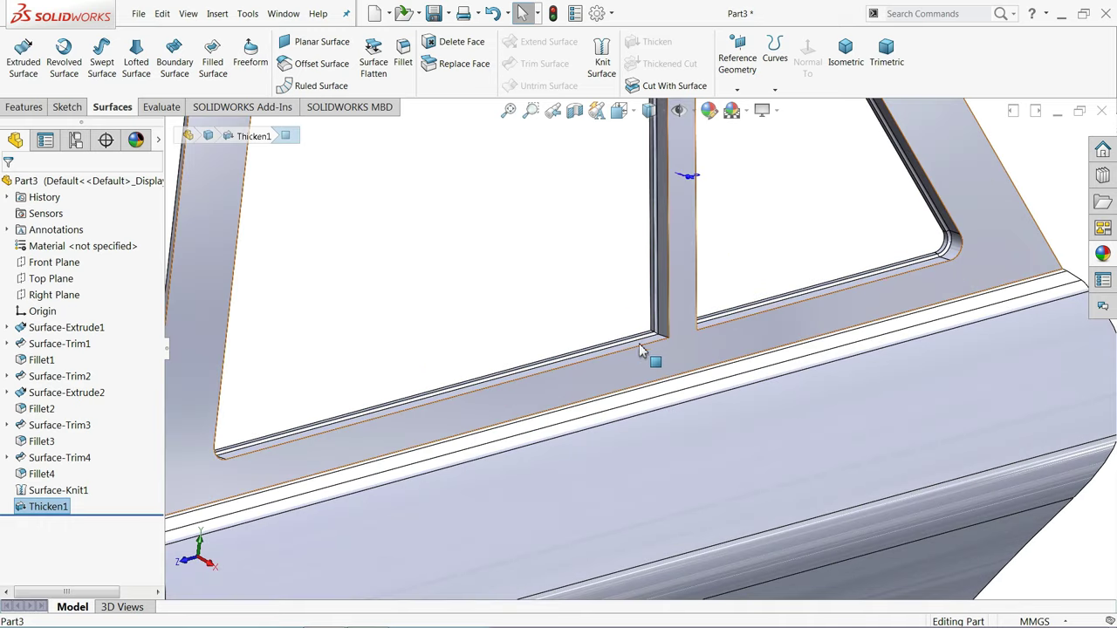
scroll(635, 340, "up", 4)
mouse_move(574, 324)
middle_mouse_down()
mouse_move(411, 259)
mouse_move(529, 242)
mouse_move(520, 230)
mouse_move(554, 355)
mouse_move(576, 317)
mouse_move(566, 341)
middle_mouse_up()
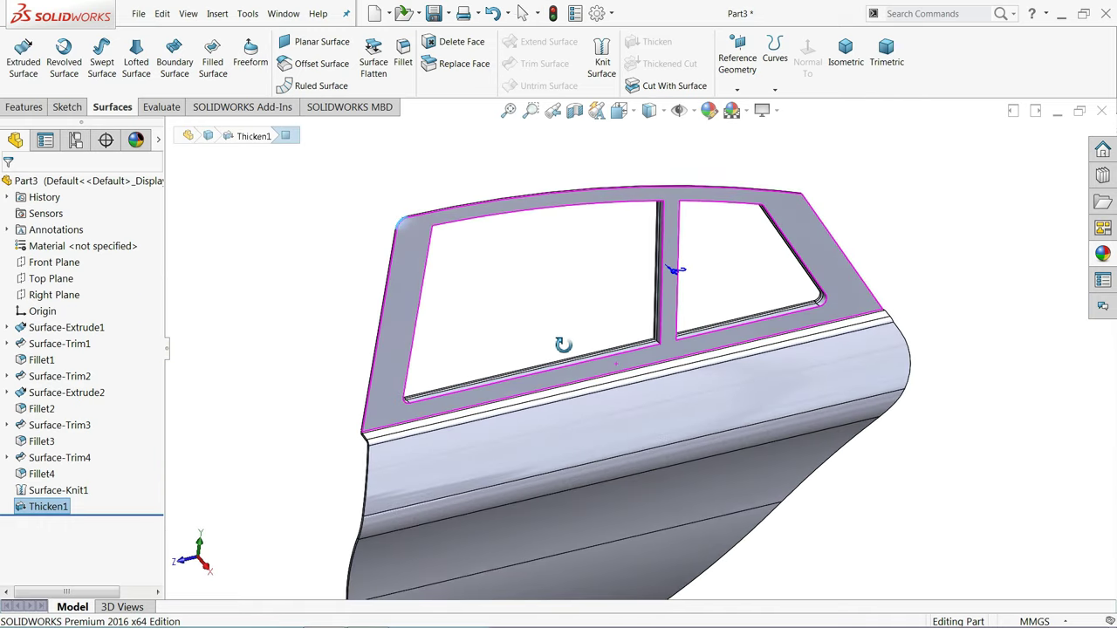
scroll(698, 345, "down", 8)
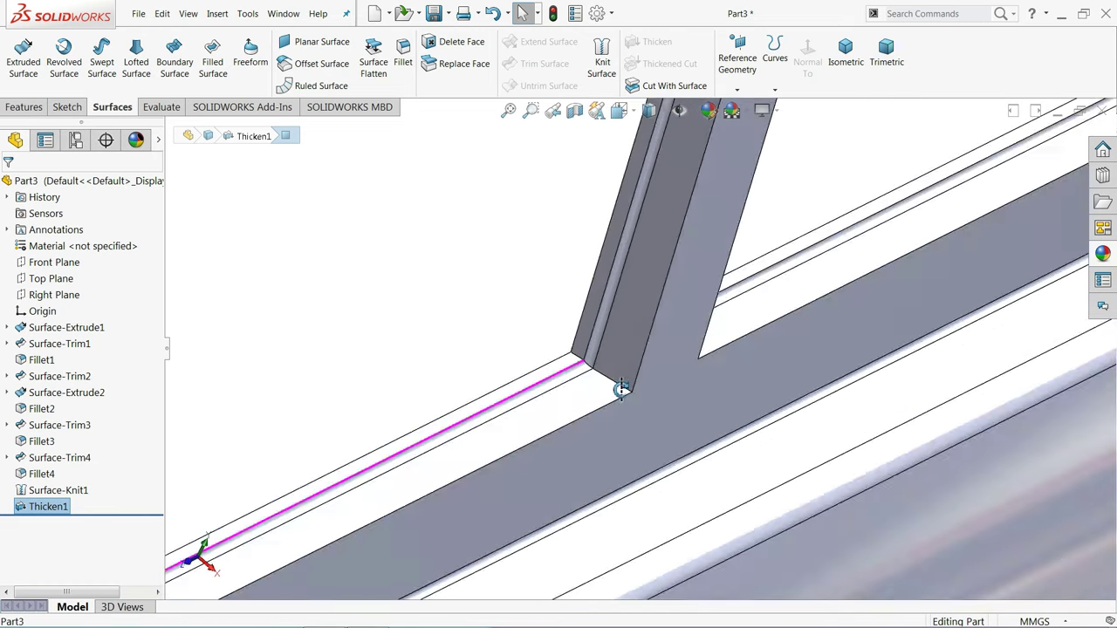
middle_click_drag(621, 389, 547, 315)
scroll(547, 315, "up", 10)
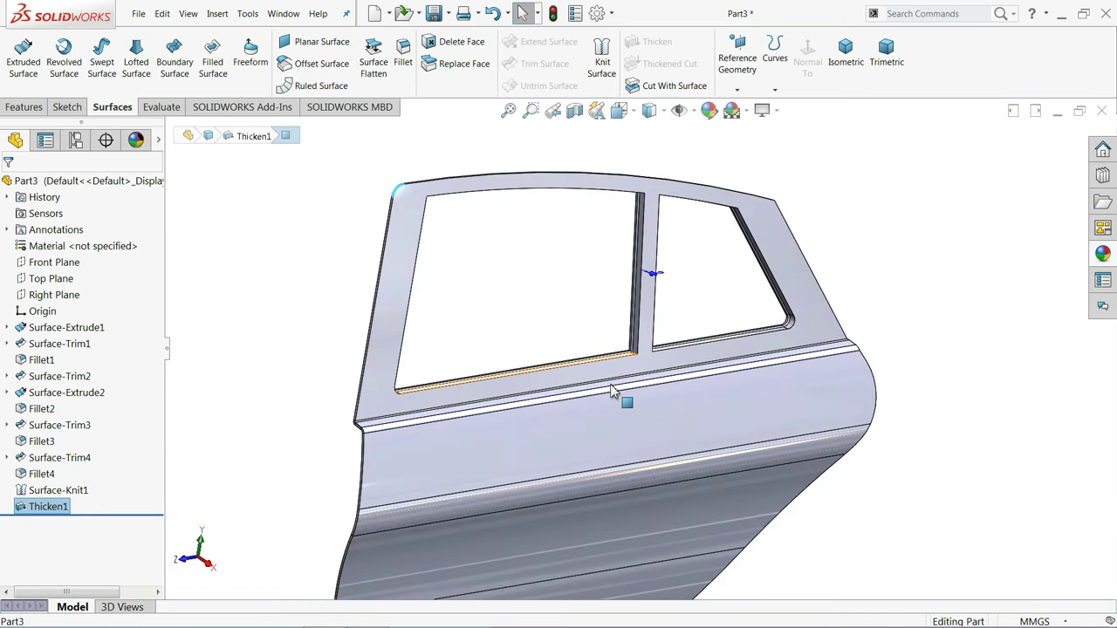
scroll(632, 417, "down", 5)
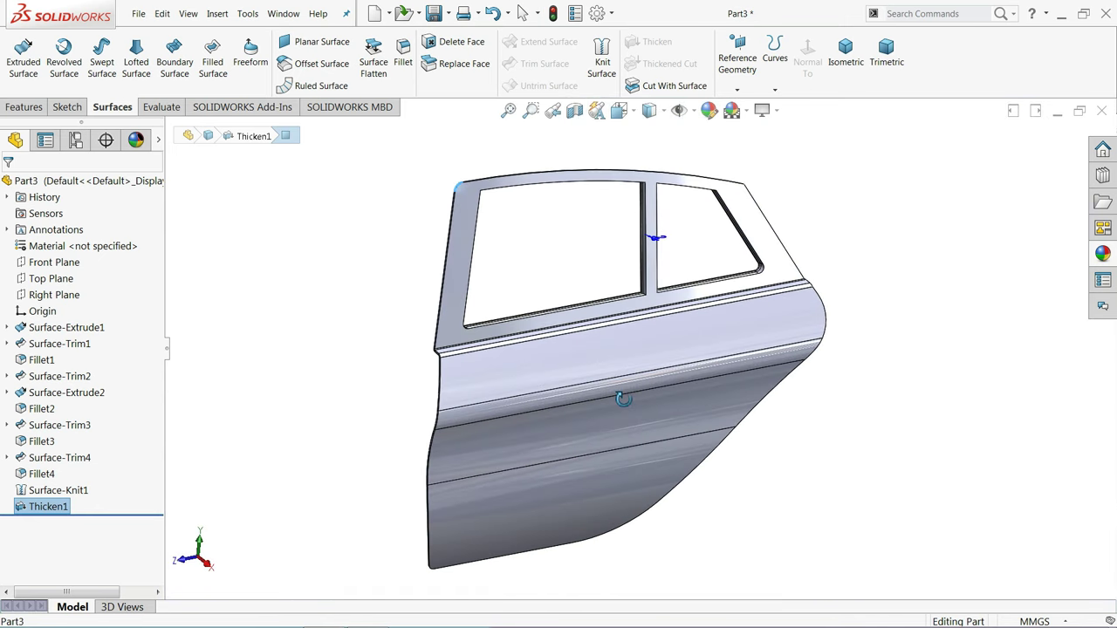
left_click(599, 281)
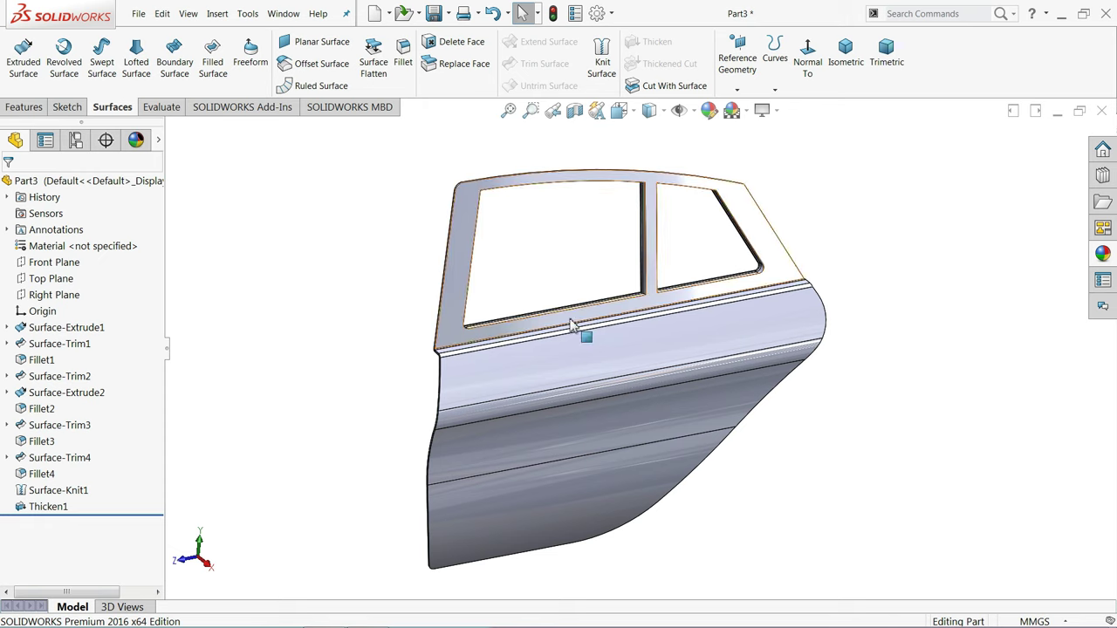
Turn on draft for the window extrusion Surface-Extrude2 and set its angle to 20 degrees
left_click(37, 393)
left_click(40, 360)
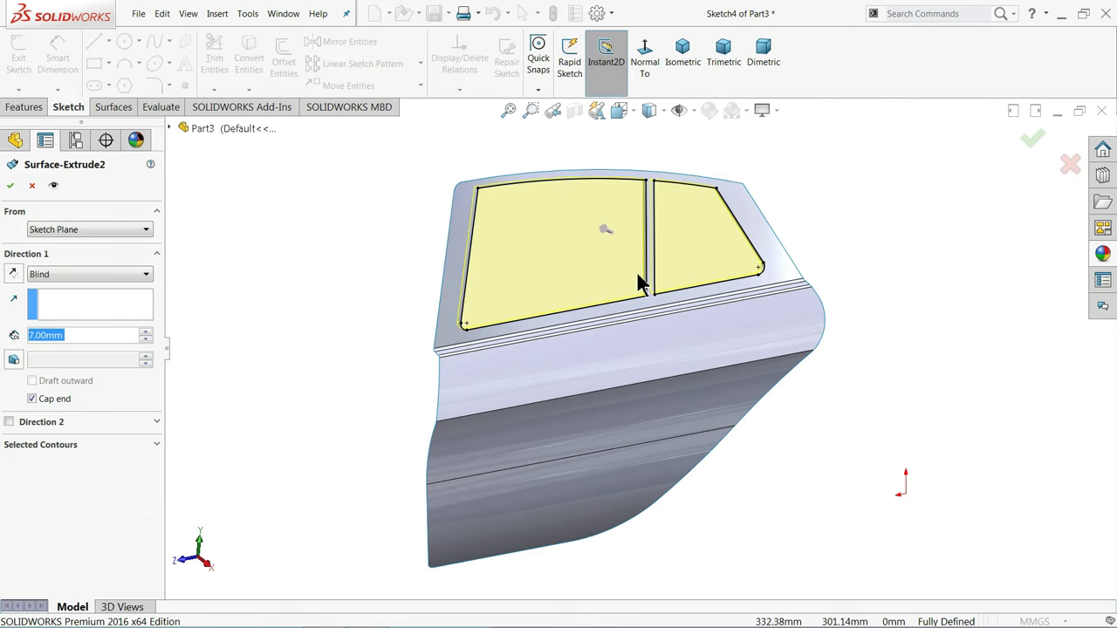
left_click(14, 360)
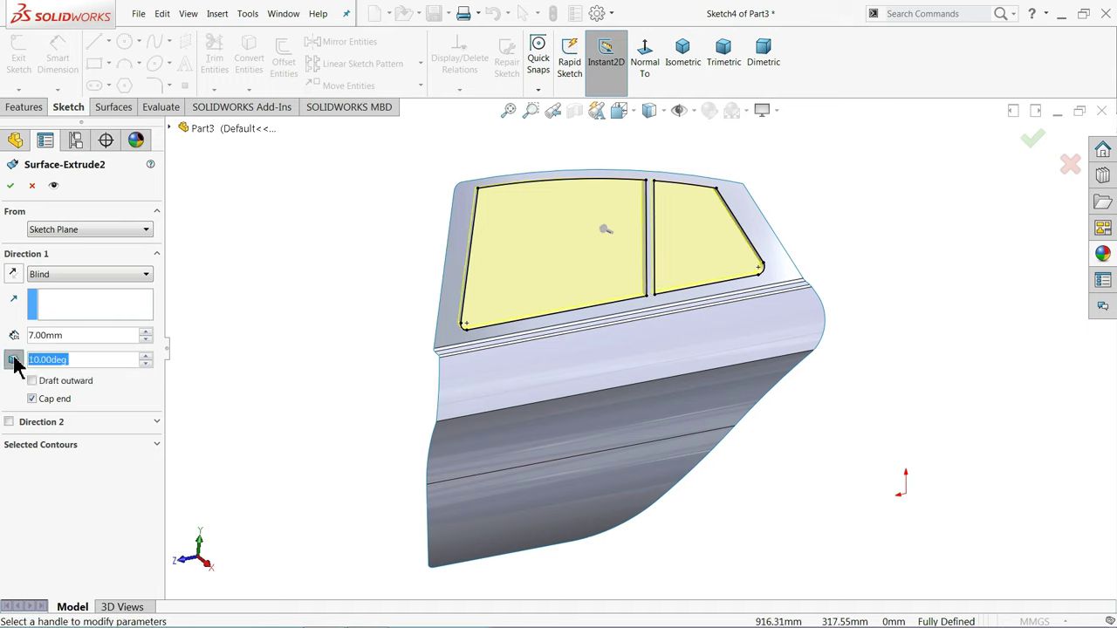
left_click(146, 358)
middle_click_drag(302, 389, 258, 360)
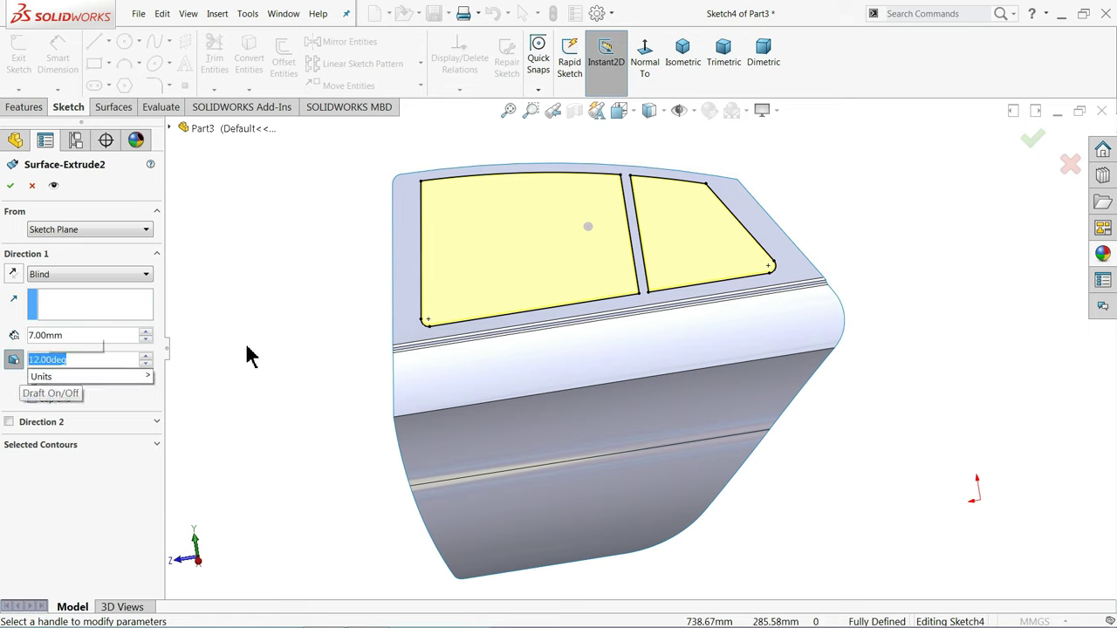
type("20")
key("Return")
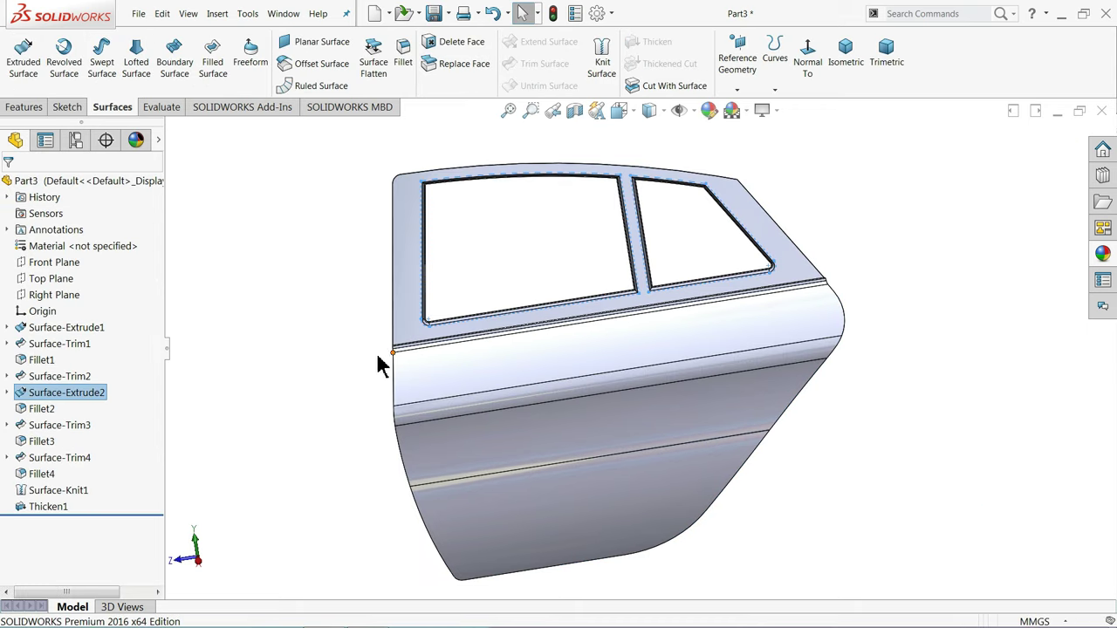
Examine the drafted window flanges around the center pillar and the overall door from several angles
scroll(437, 324, "down", 1)
middle_click_drag(558, 314, 672, 310)
scroll(663, 298, "down", 4)
scroll(606, 323, "down", 3)
left_click(574, 319)
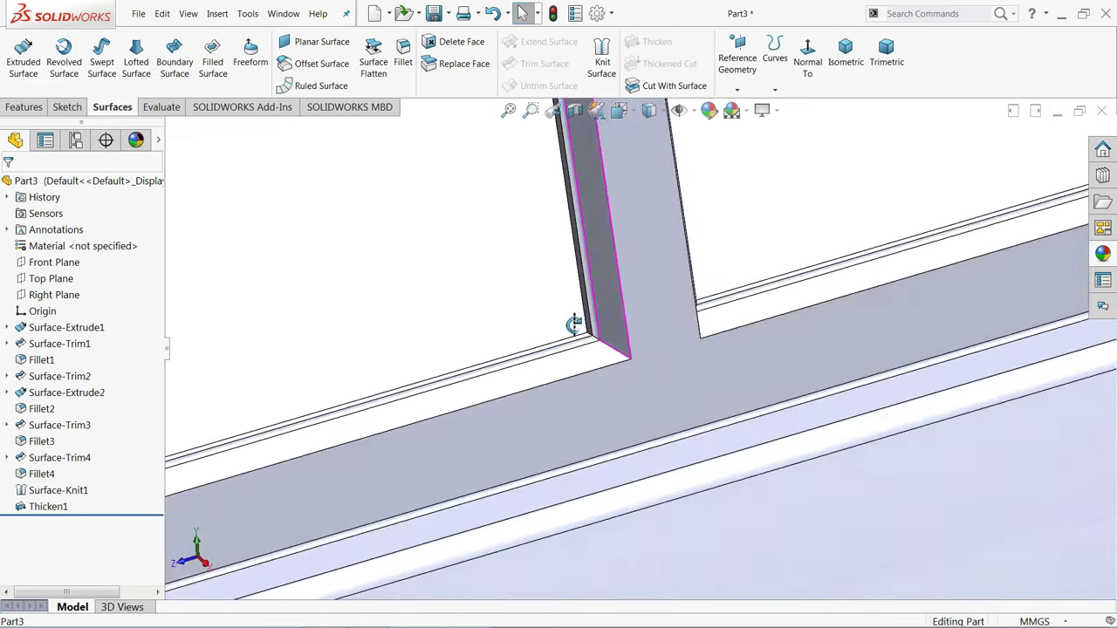
scroll(569, 389, "up", 3)
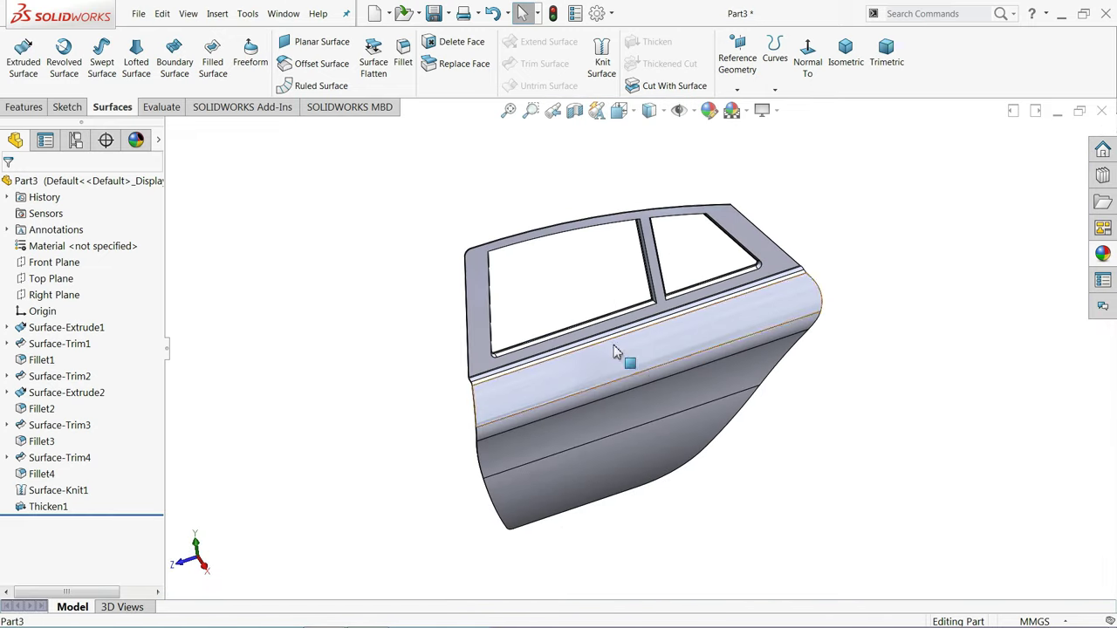
middle_click_drag(619, 352, 746, 349)
scroll(752, 358, "down", 4)
scroll(753, 358, "down", 4)
middle_click_drag(725, 392, 518, 566)
scroll(441, 384, "up", 3)
scroll(479, 382, "up", 3)
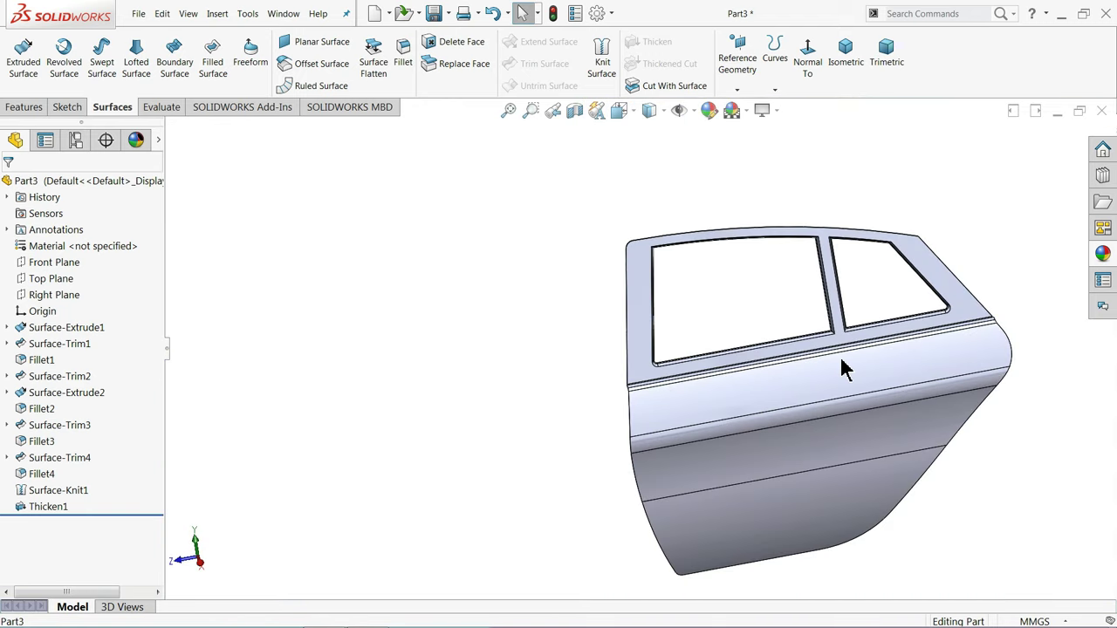
scroll(843, 369, "down", 2)
middle_click_drag(844, 369, 816, 375)
scroll(814, 377, "up", 4)
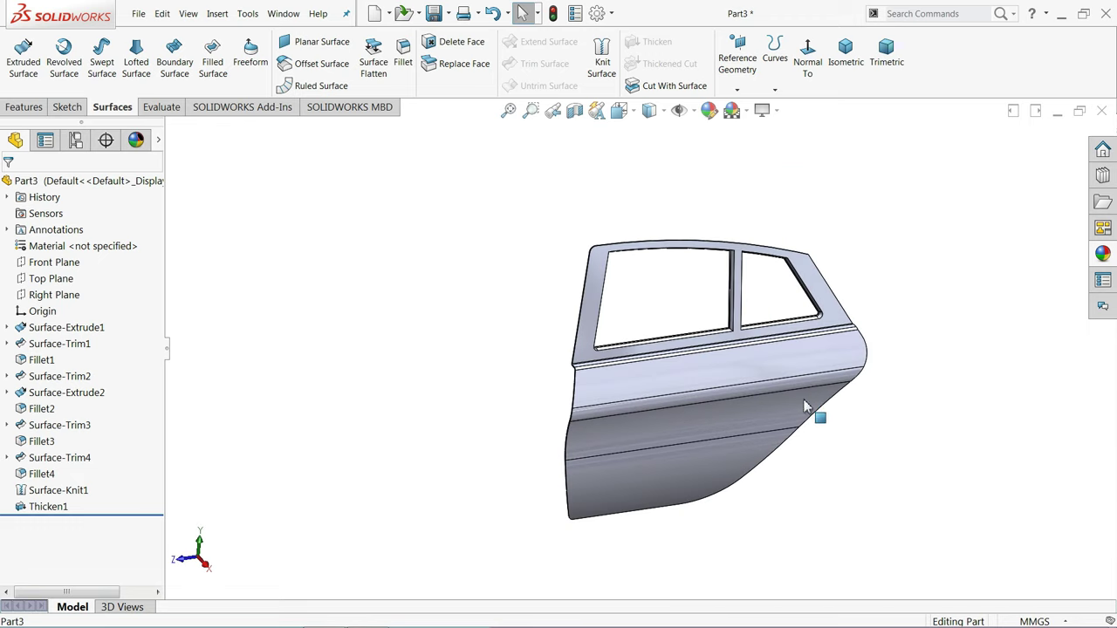
scroll(816, 411, "down", 3)
scroll(636, 317, "down", 2)
scroll(614, 250, "down", 2)
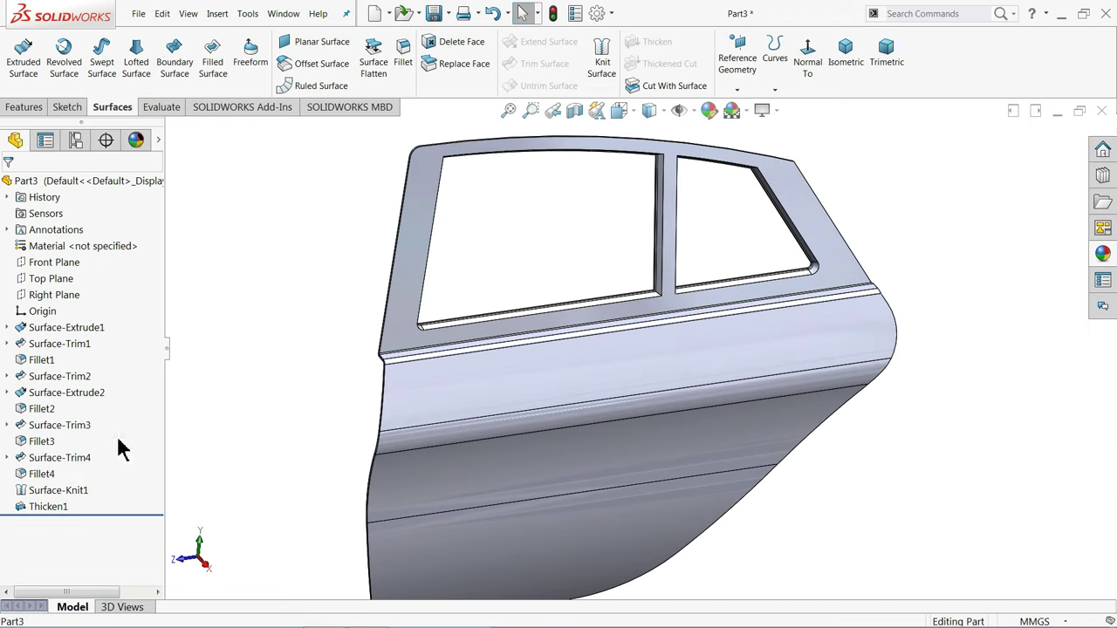
Set the draft angle of the window extrusion Surface-Extrude2 to 40 degrees and rebuild the door
left_click(26, 394)
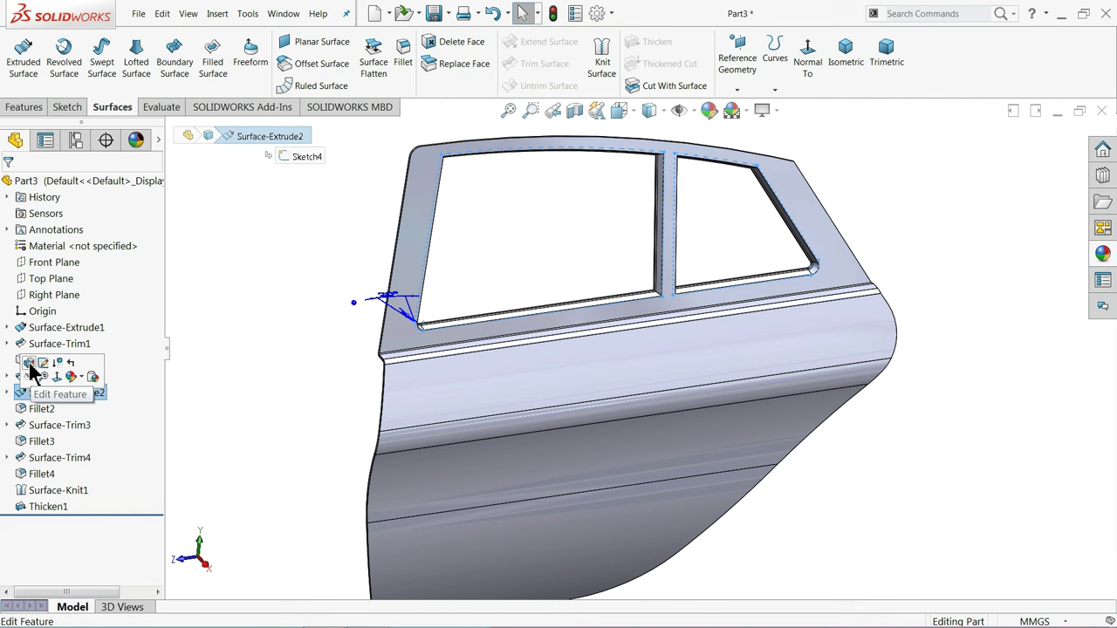
left_click(33, 368)
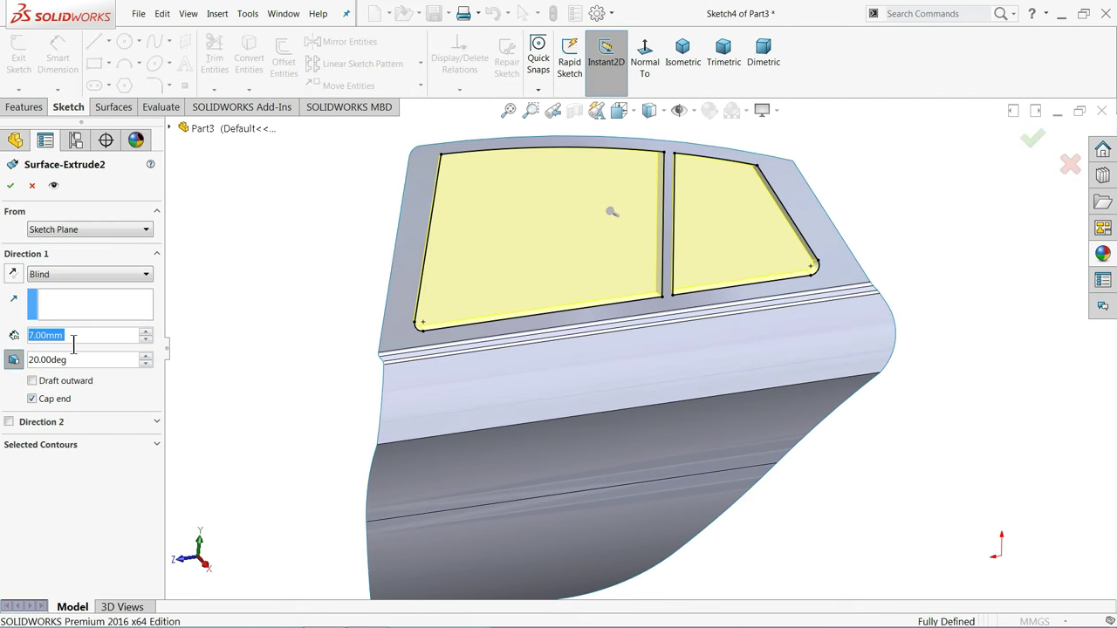
left_click_drag(61, 365, 29, 361)
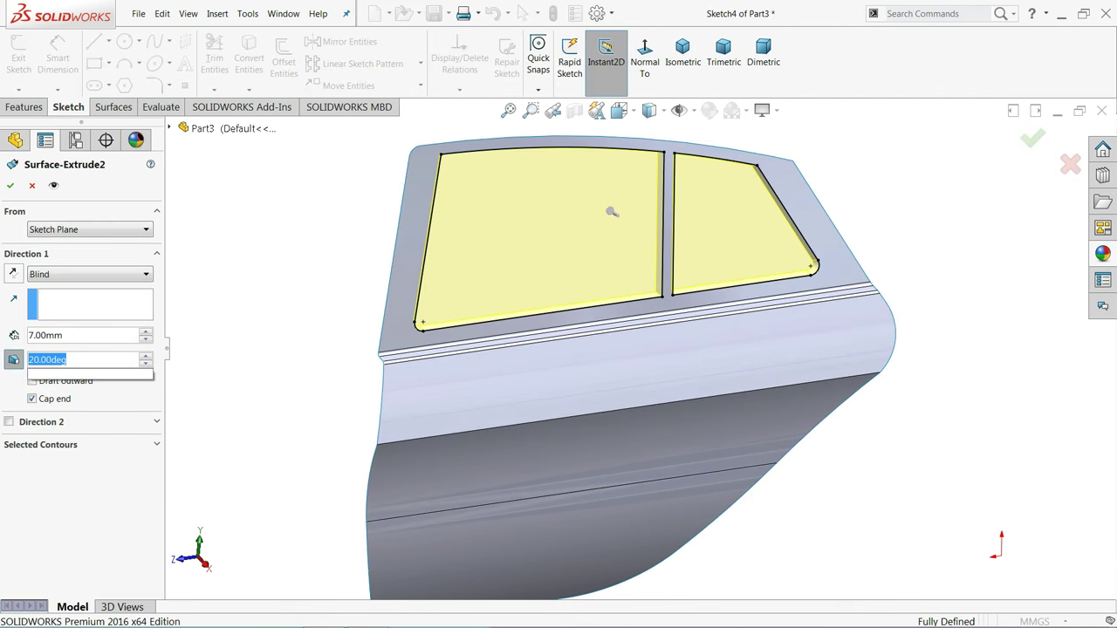
type("40")
key("Return")
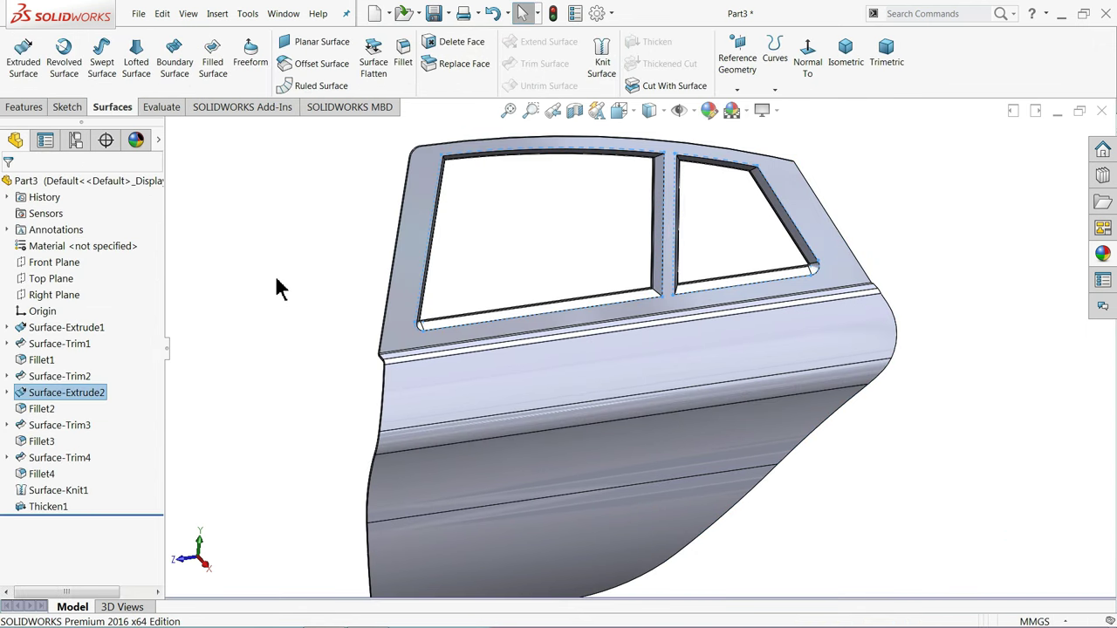
Recolor the door golden yellow with RGB red 255, blue 0 and a reduced green value, and accept the appearance
middle_click_drag(599, 262, 620, 252)
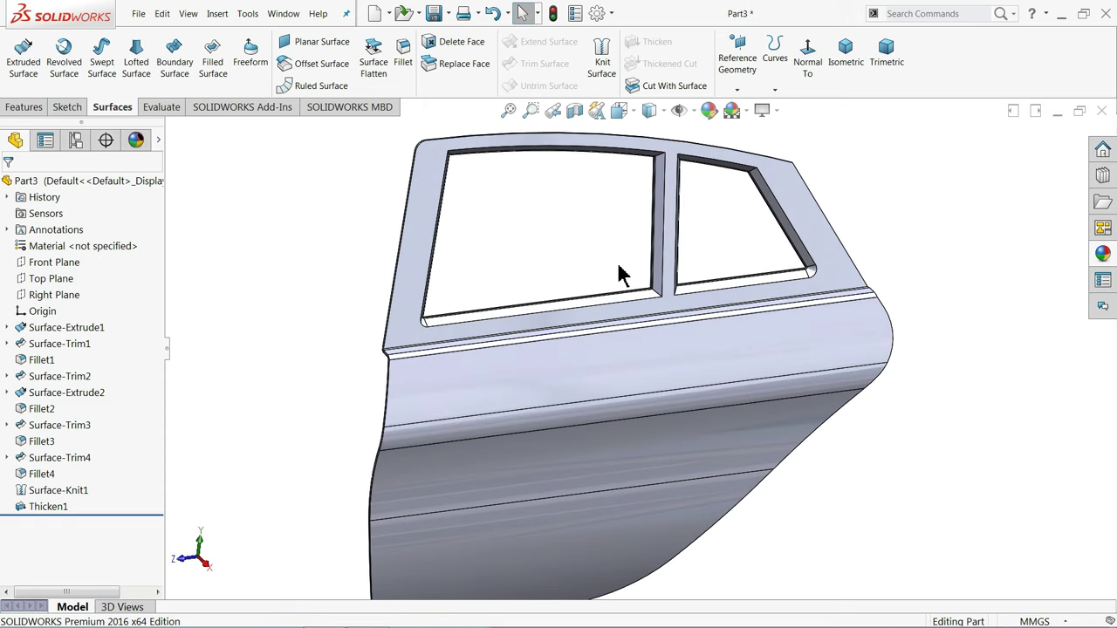
scroll(644, 386, "up", 2)
scroll(640, 390, "down", 1)
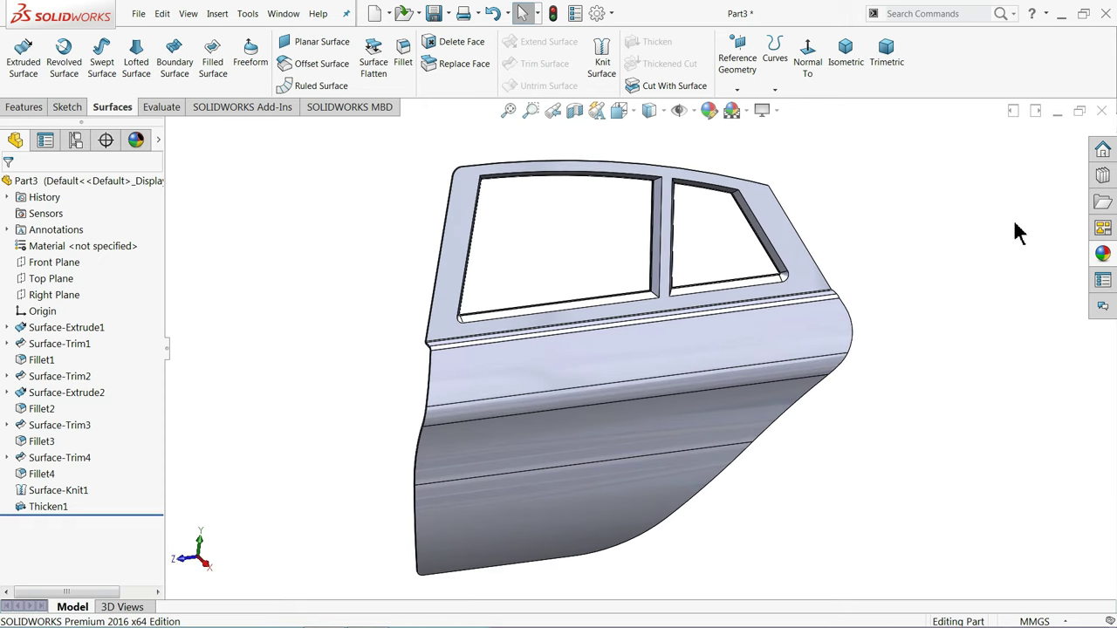
left_click(706, 108)
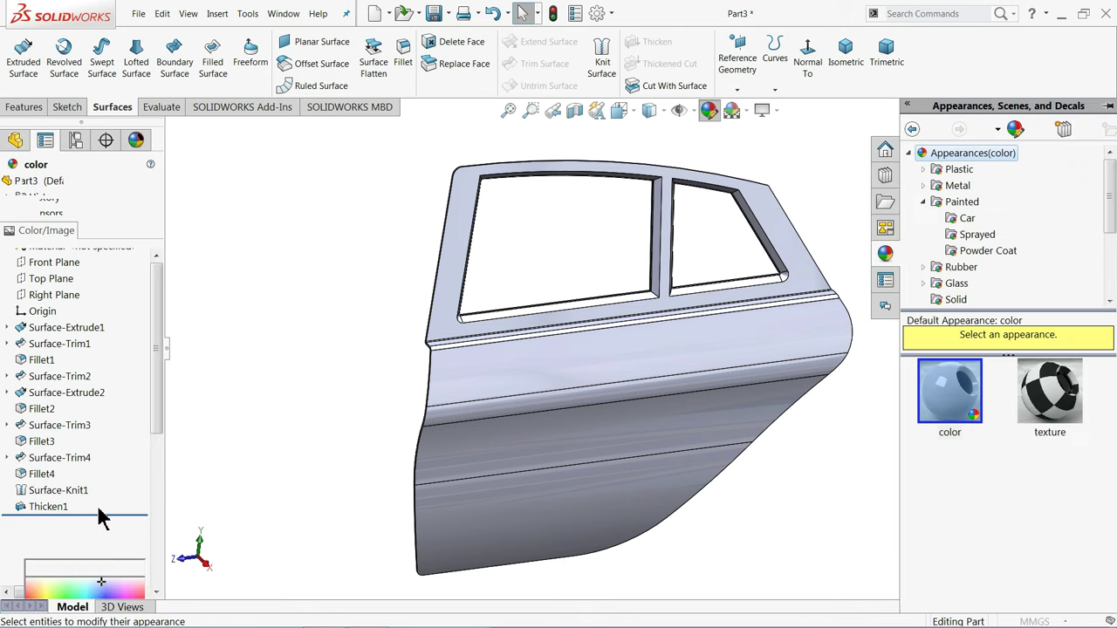
left_click_drag(162, 390, 117, 477)
left_click(63, 321)
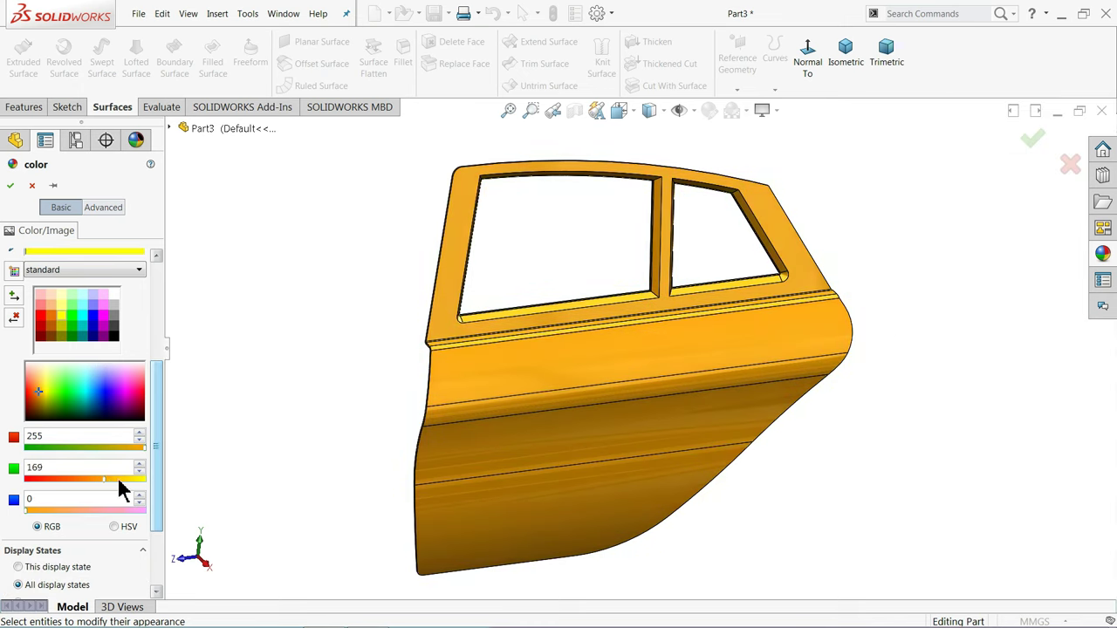
left_click(10, 187)
scroll(535, 424, "down", 2)
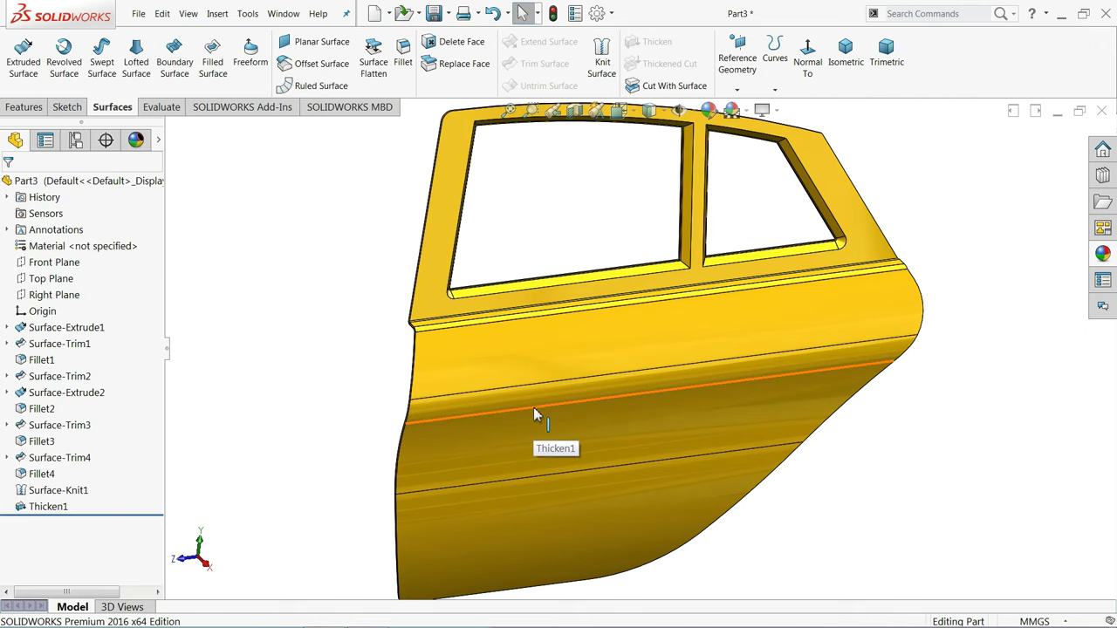
scroll(533, 415, "up", 2)
middle_click_drag(611, 357, 423, 268)
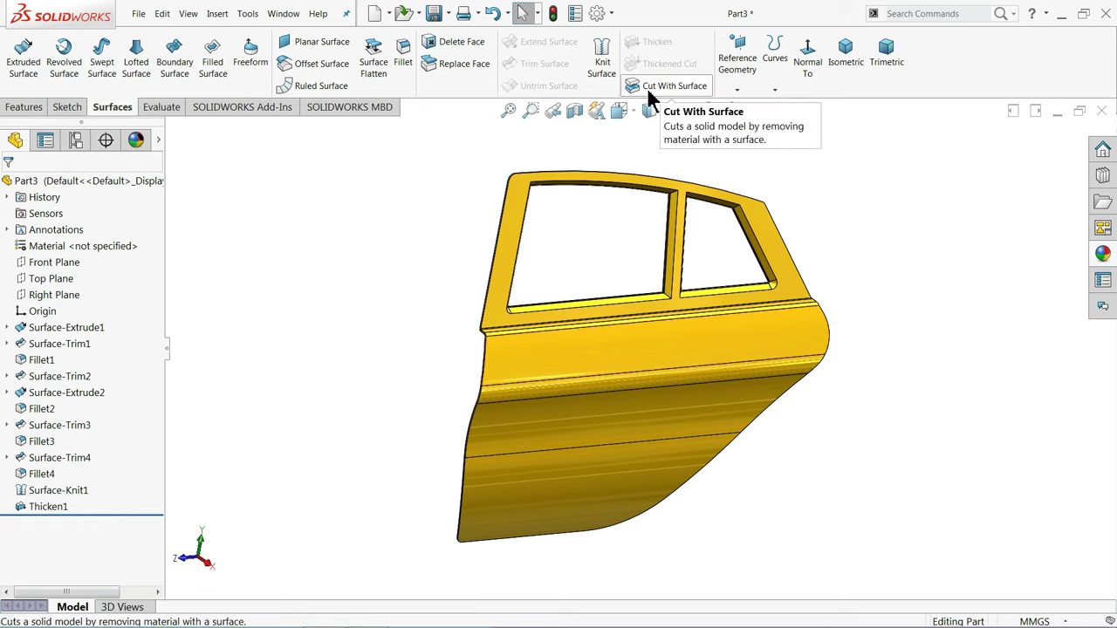
mouse_move(651, 282)
middle_mouse_down()
mouse_move(636, 299)
mouse_move(640, 267)
middle_mouse_up()
scroll(669, 315, "down", 4)
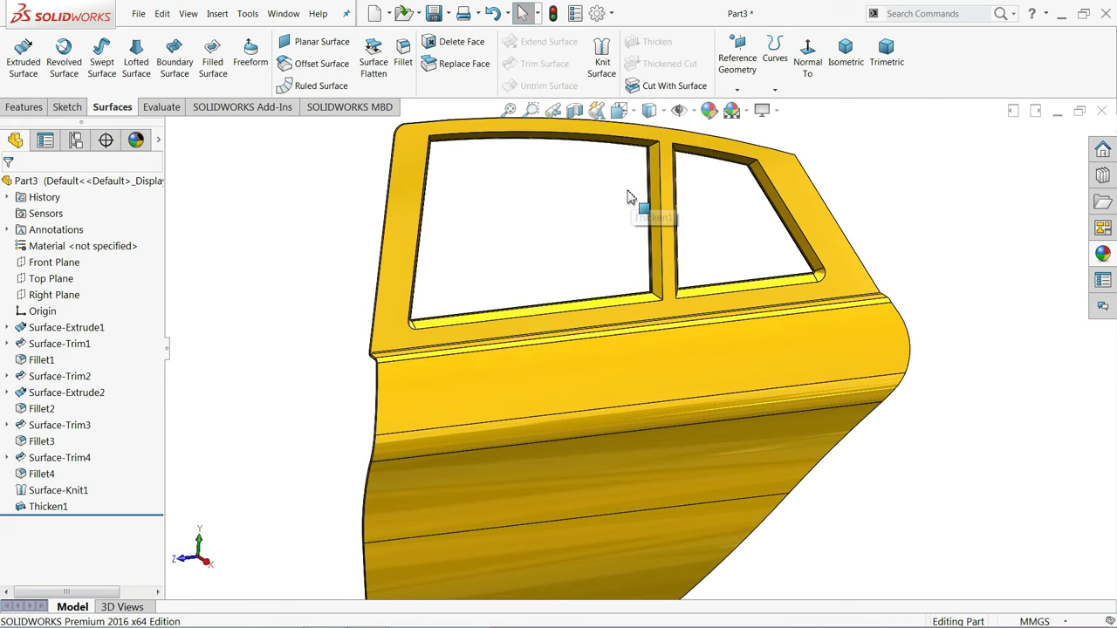
Start a symmetric fillet on the larger window opening's outer bottom, top and pillar-side edges with a 3 mm radius
scroll(634, 195, "down", 2)
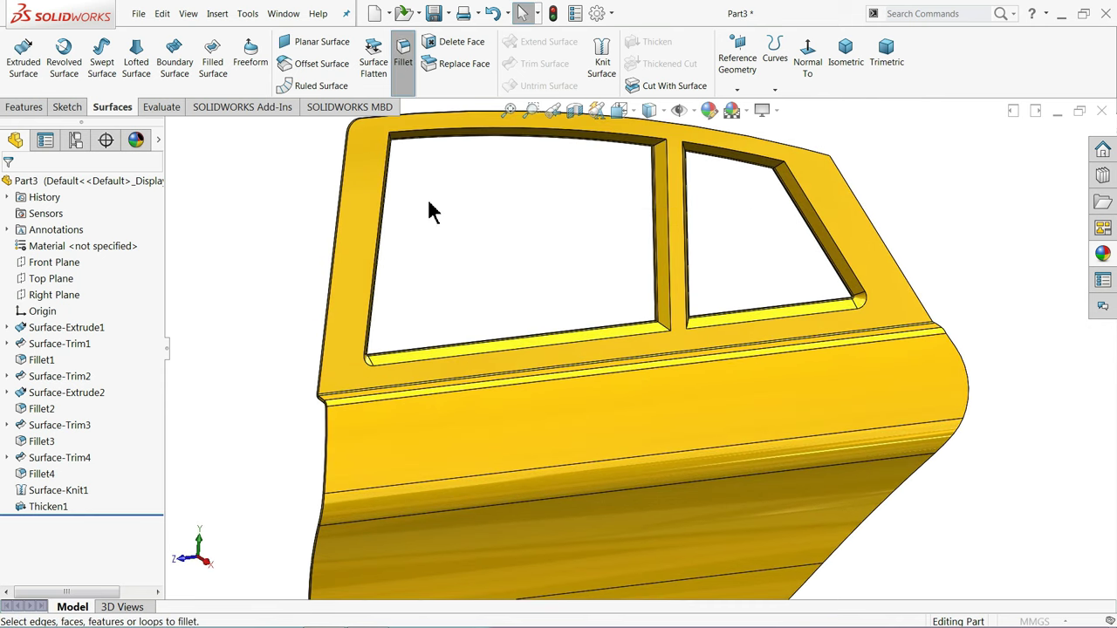
type("2")
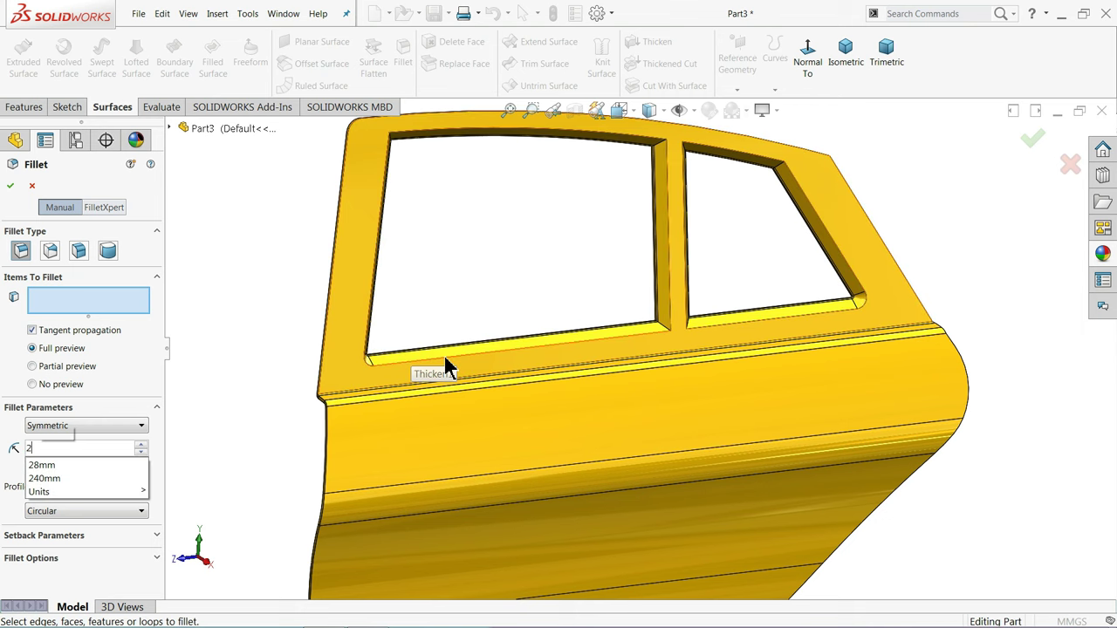
left_click(460, 355)
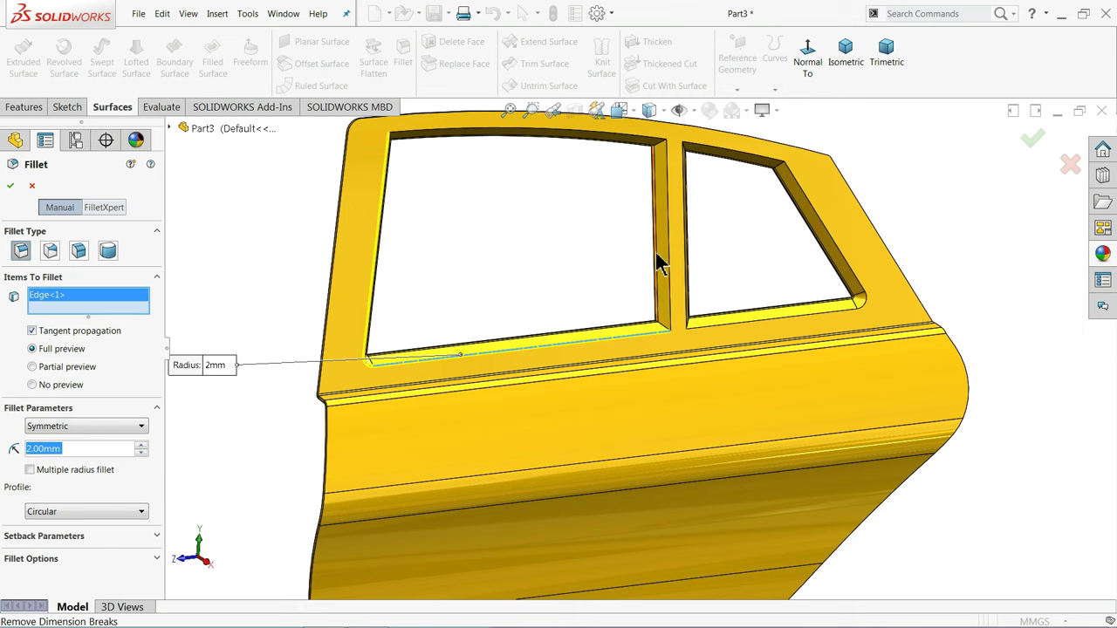
scroll(668, 184, "down", 5)
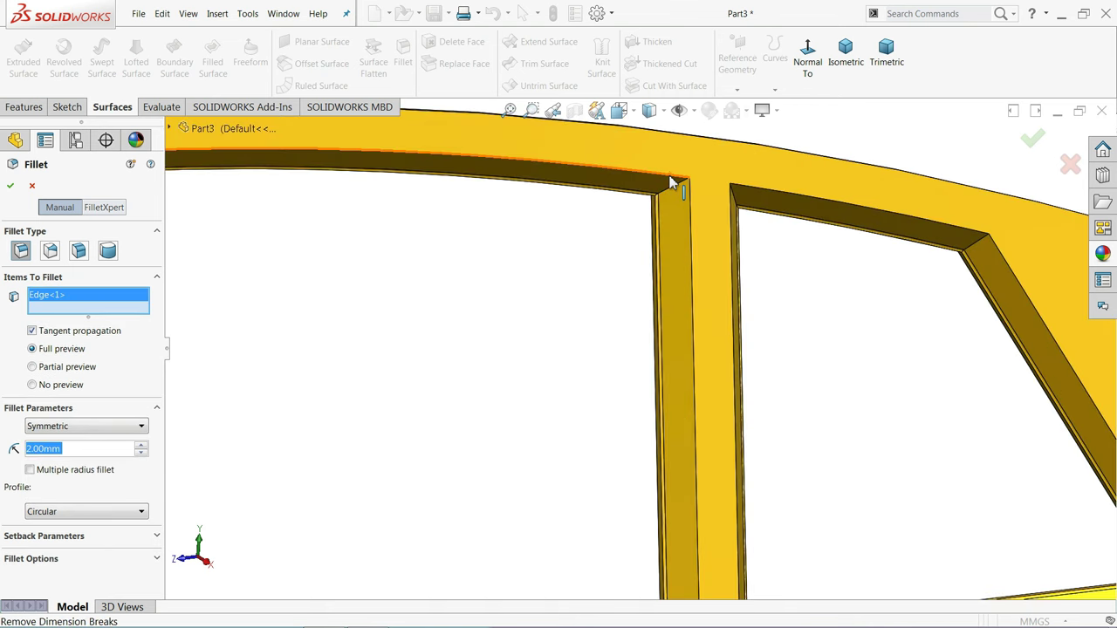
left_click(671, 181)
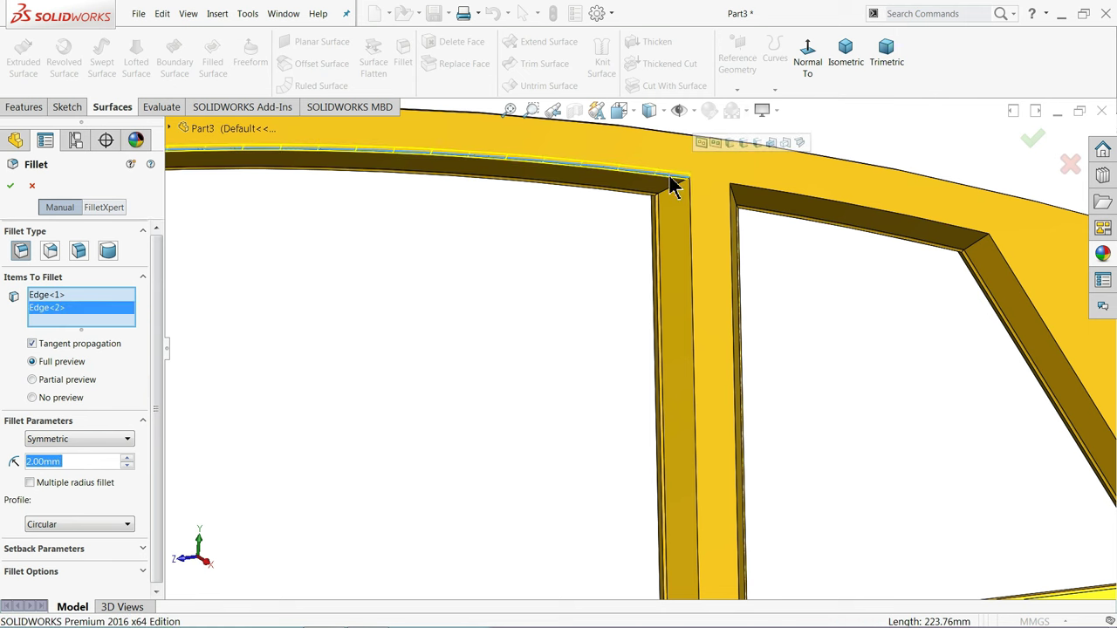
left_click(695, 221)
left_click(127, 452)
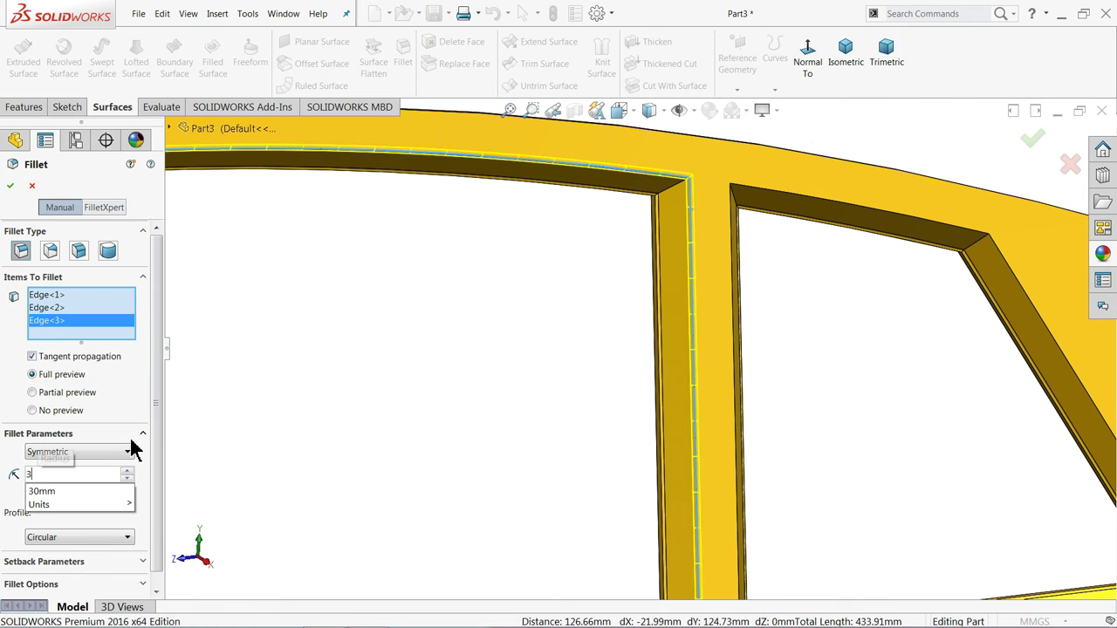
type("3")
key("Return")
Add the smaller window opening's outer bottom, pillar-side and top edges to the 3 mm fillet and accept it
scroll(426, 357, "down", 3)
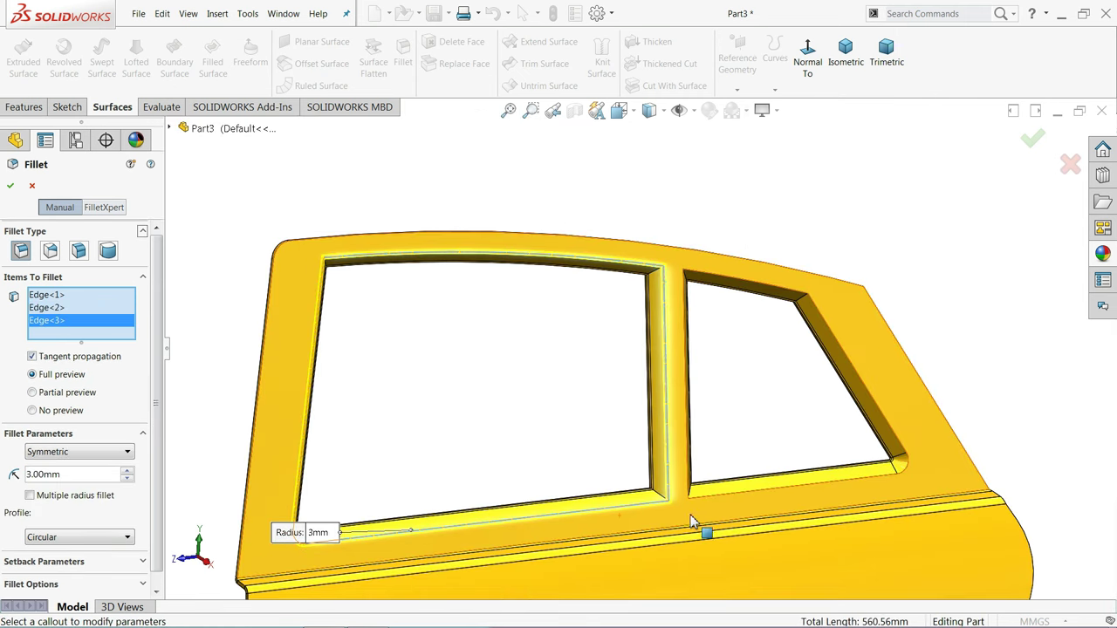
scroll(764, 488, "down", 10)
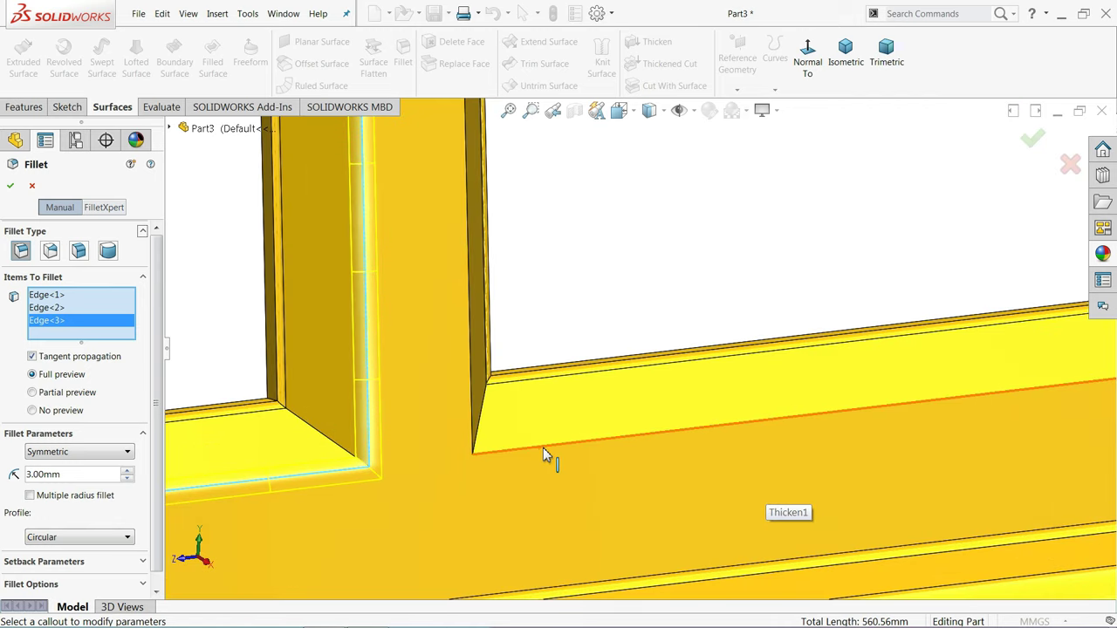
left_click(543, 450)
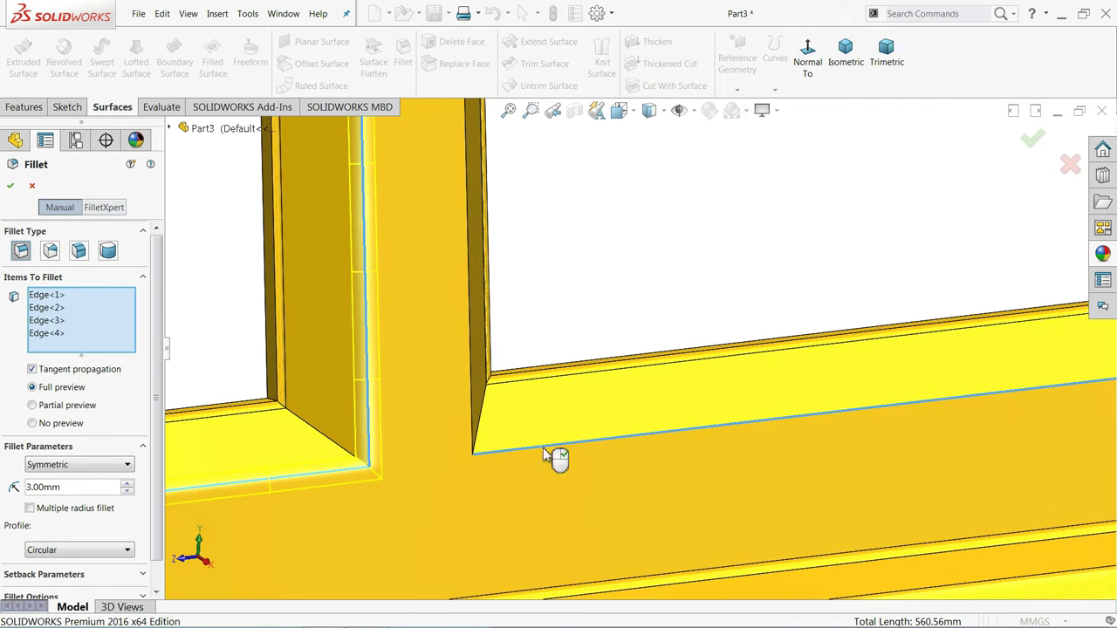
left_click(472, 389)
scroll(663, 371, "up", 5)
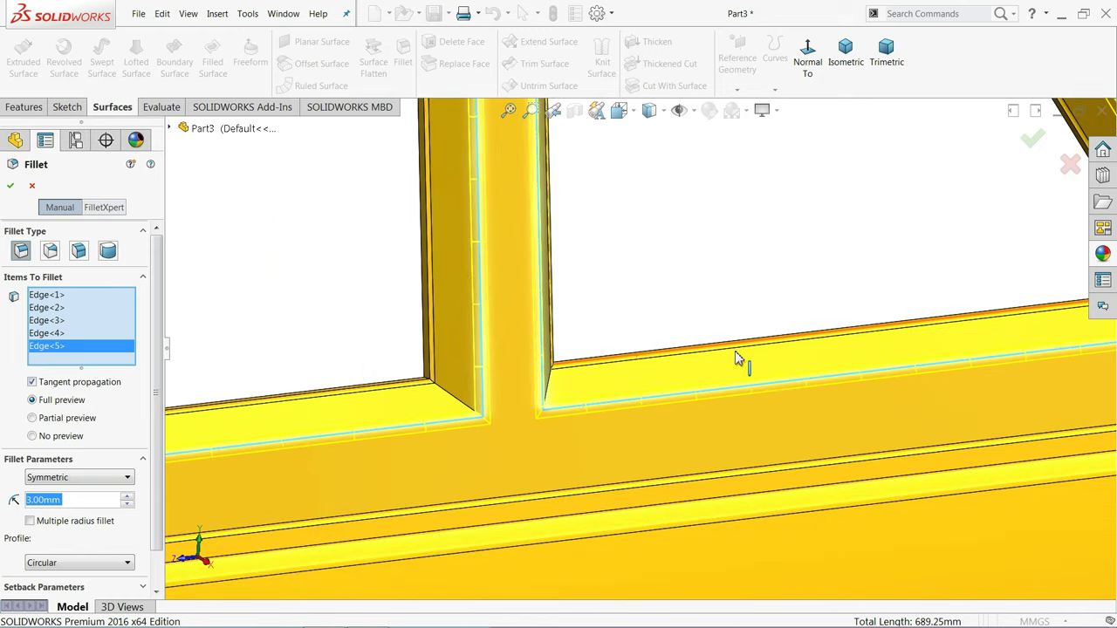
scroll(820, 332, "down", 2)
scroll(873, 297, "up", 5)
scroll(673, 218, "down", 8)
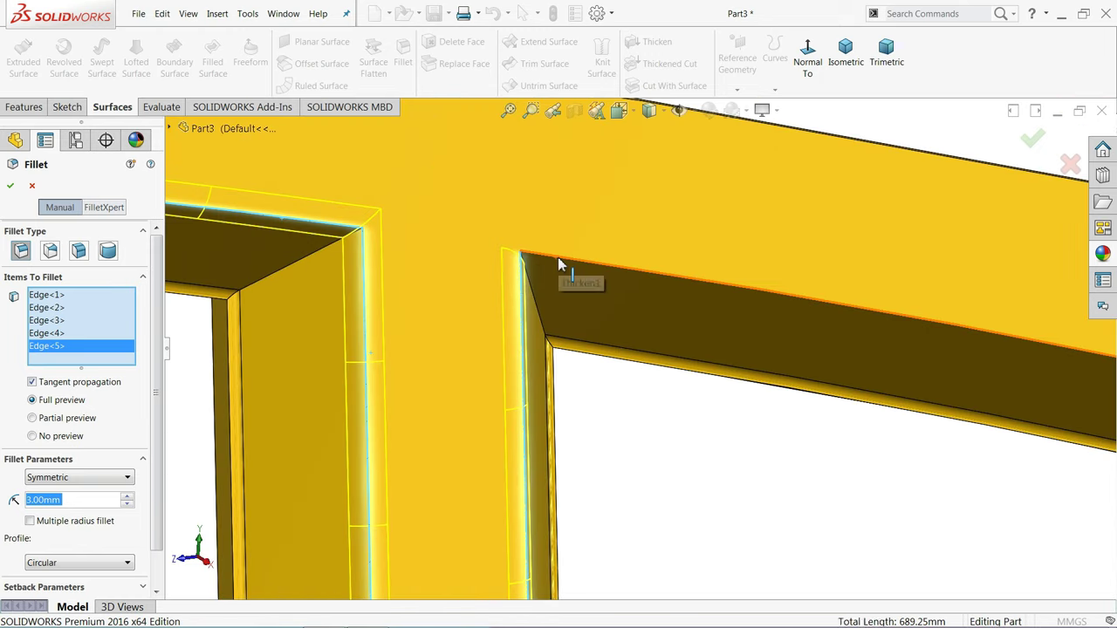
left_click(562, 265)
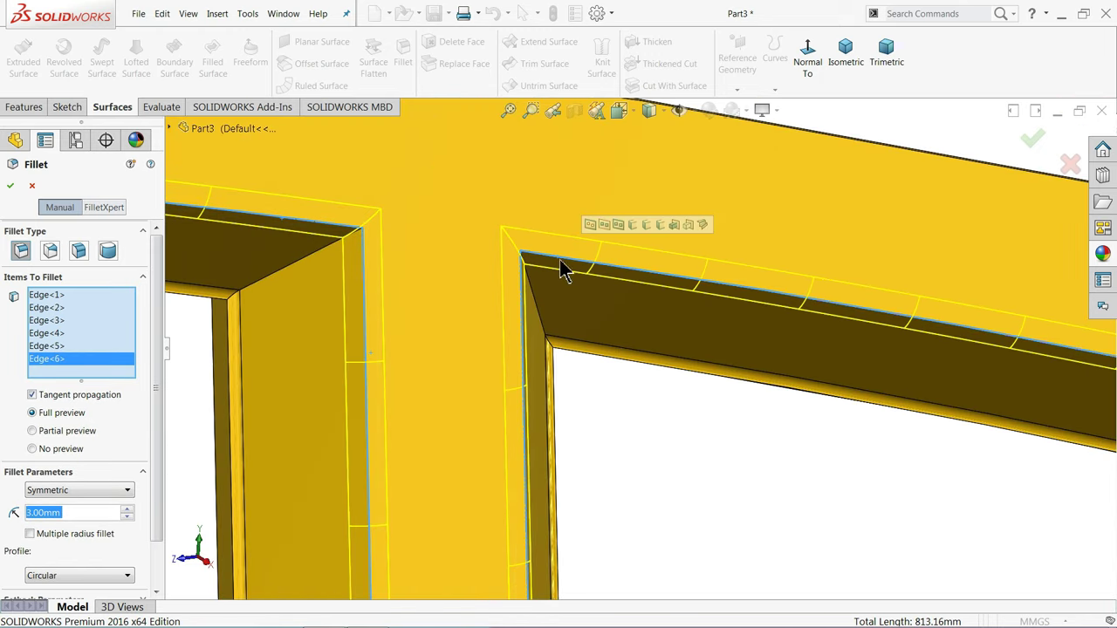
scroll(568, 349, "up", 6)
scroll(581, 460, "down", 3)
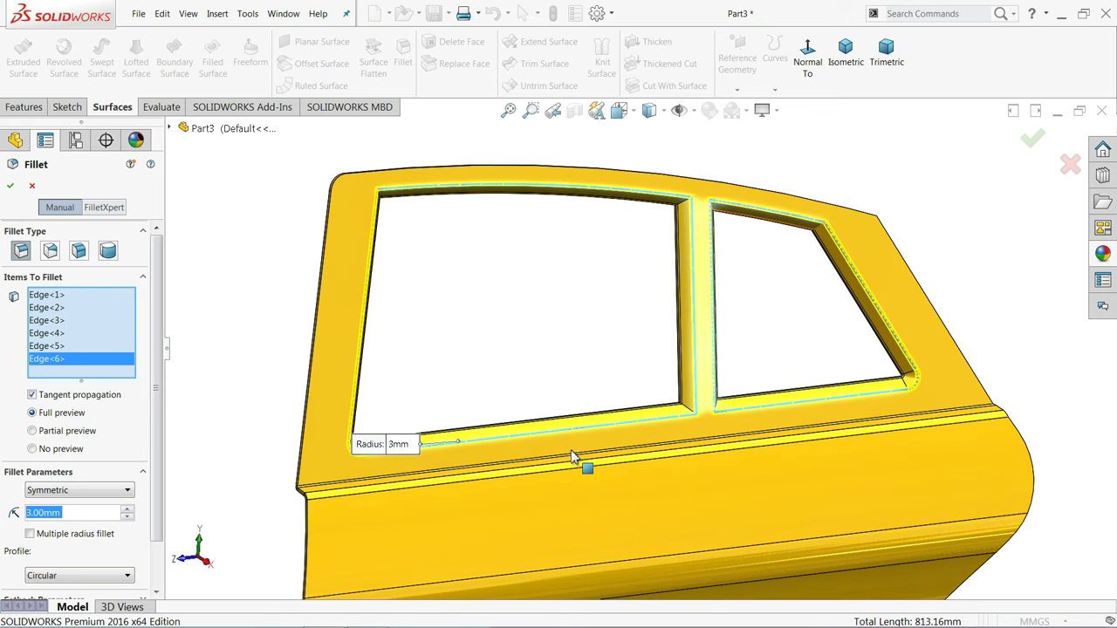
left_click(10, 186)
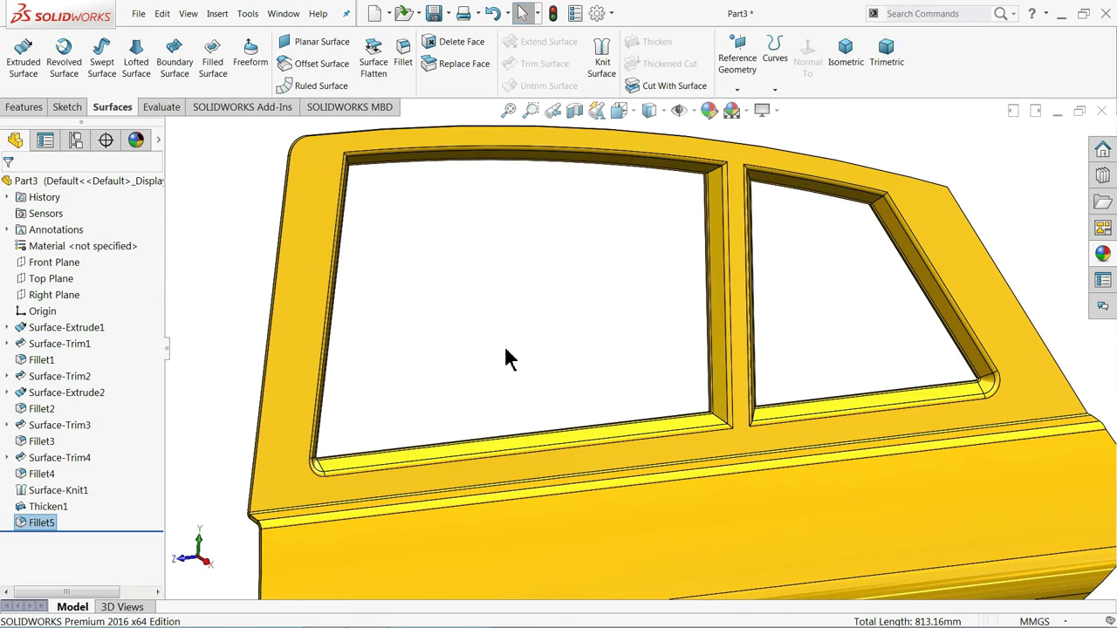
middle_click_drag(513, 364, 526, 390)
scroll(527, 390, "up", 3)
middle_click_drag(596, 429, 610, 404)
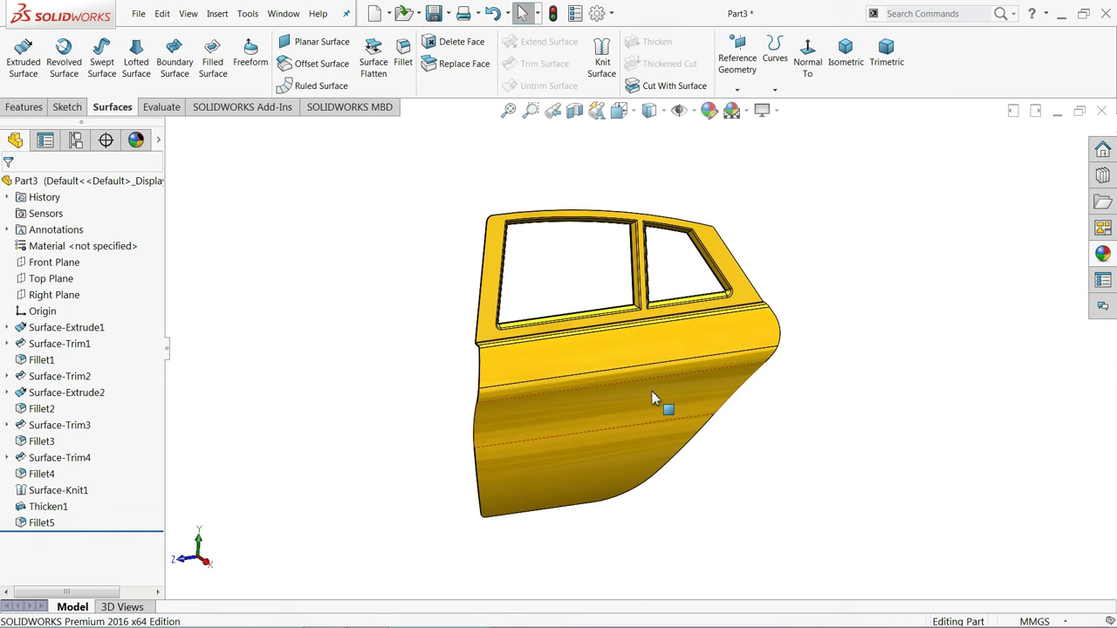
scroll(652, 393, "down", 3)
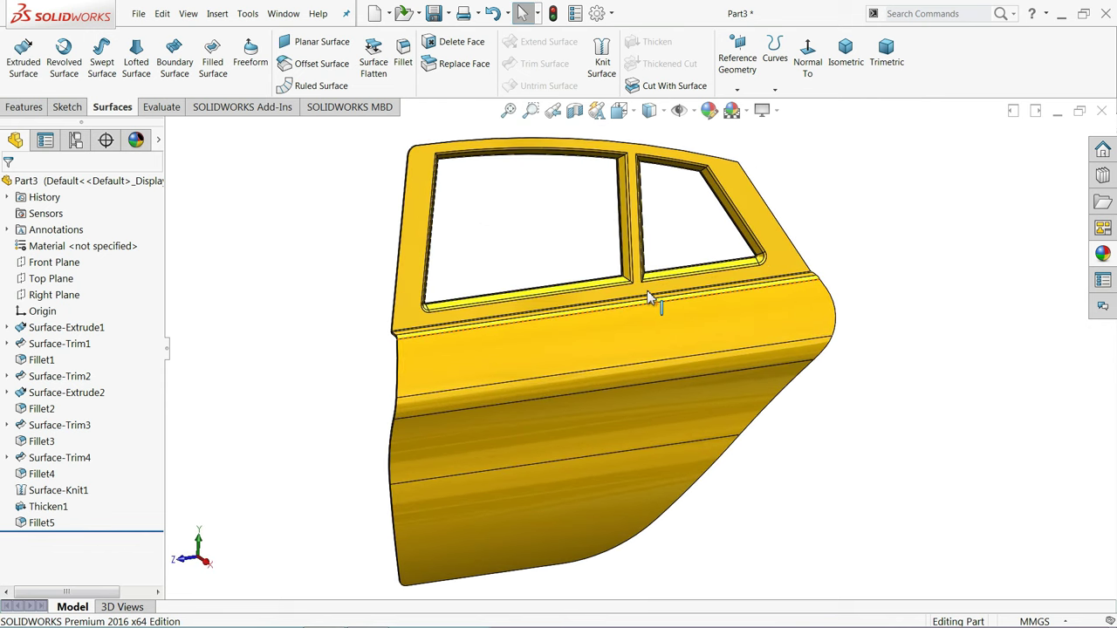
mouse_move(609, 356)
middle_mouse_down()
mouse_move(606, 314)
mouse_move(556, 317)
mouse_move(554, 347)
mouse_move(610, 341)
mouse_move(608, 353)
middle_mouse_up()
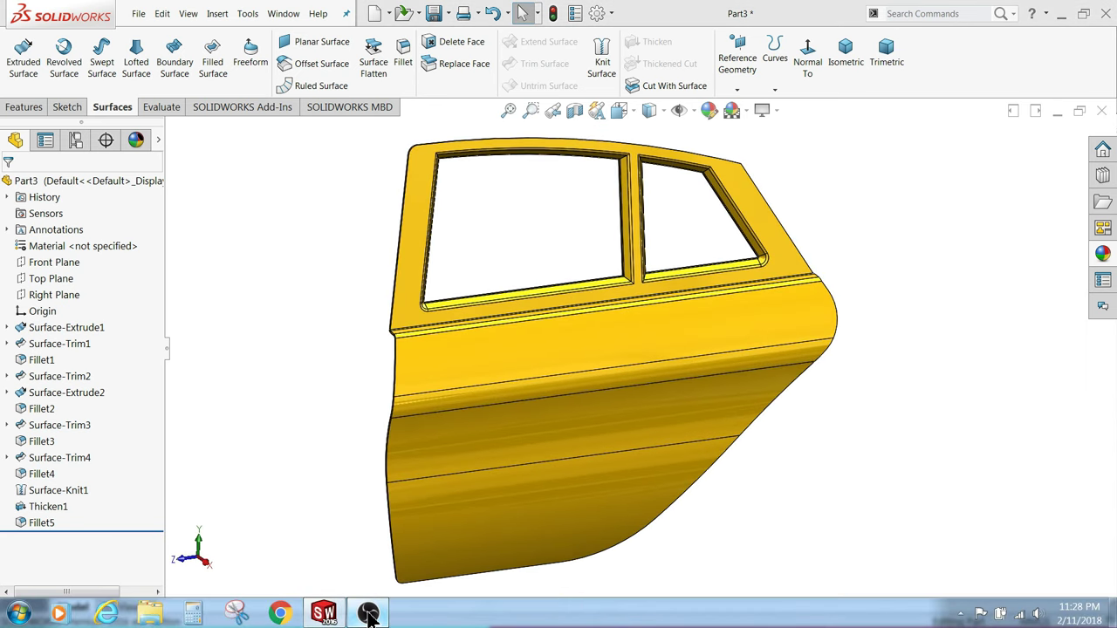
left_click(368, 610)
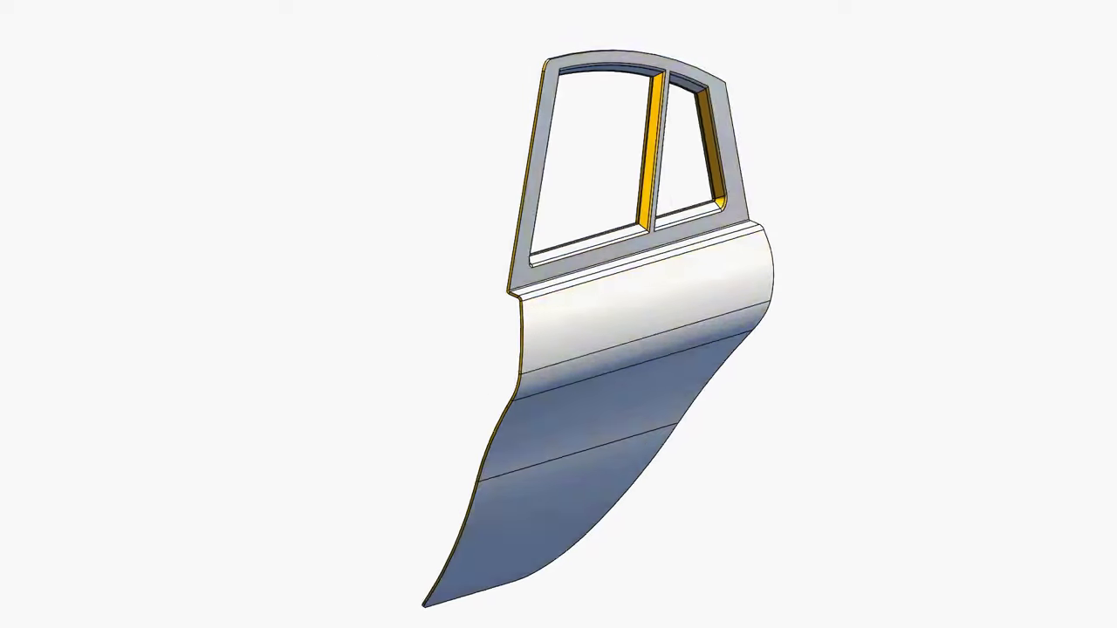